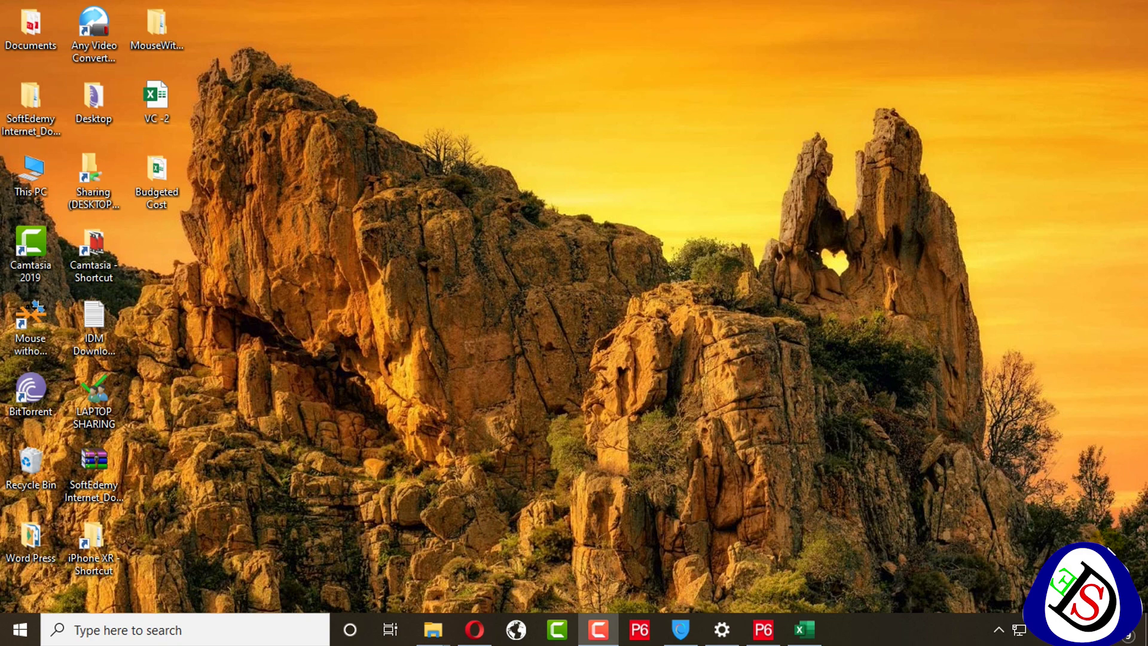
Step: Switch to Primavera P6 and open the project VC -2 under Residential Project
left_click(763, 629)
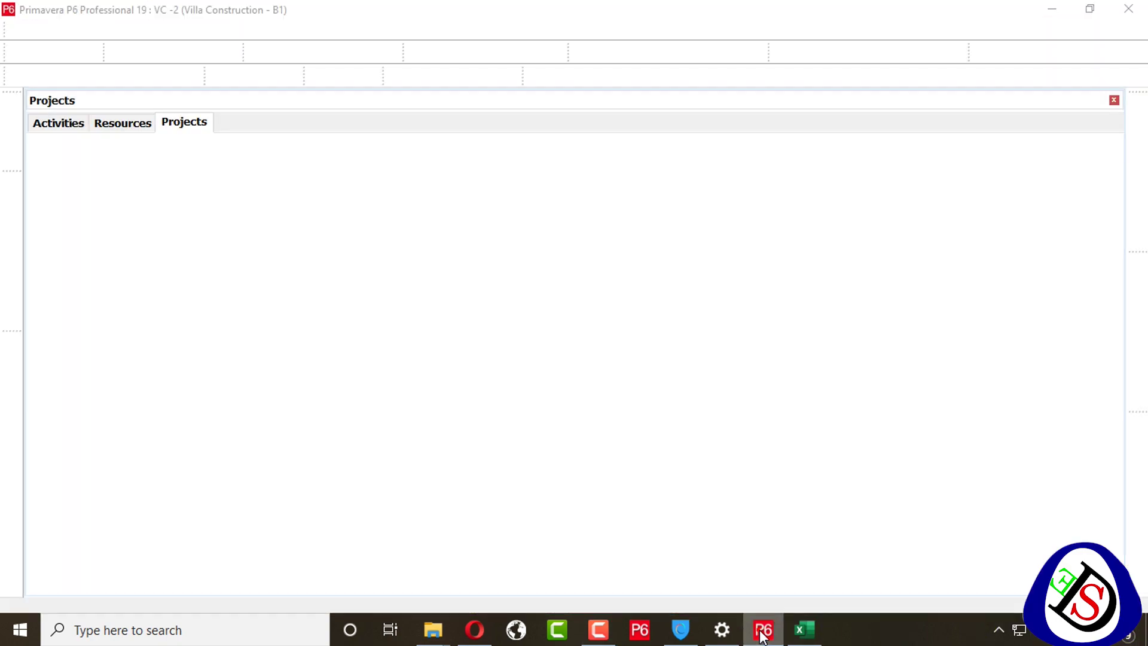
scroll(221, 278, "down", 1)
scroll(228, 267, "up", 1)
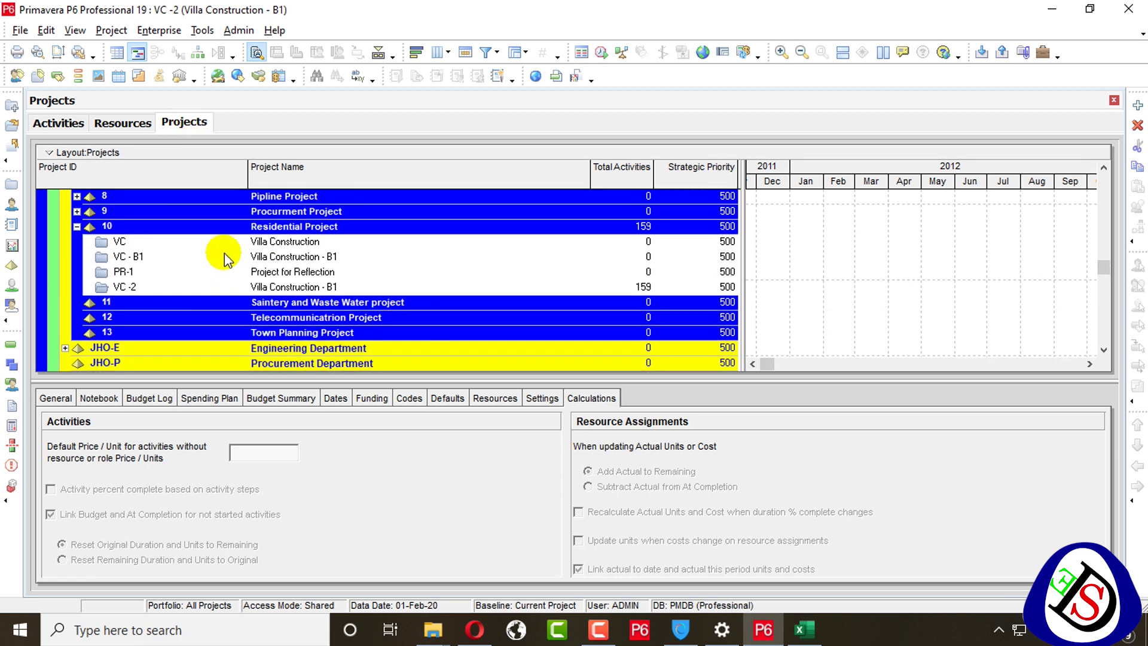
right_click(123, 285)
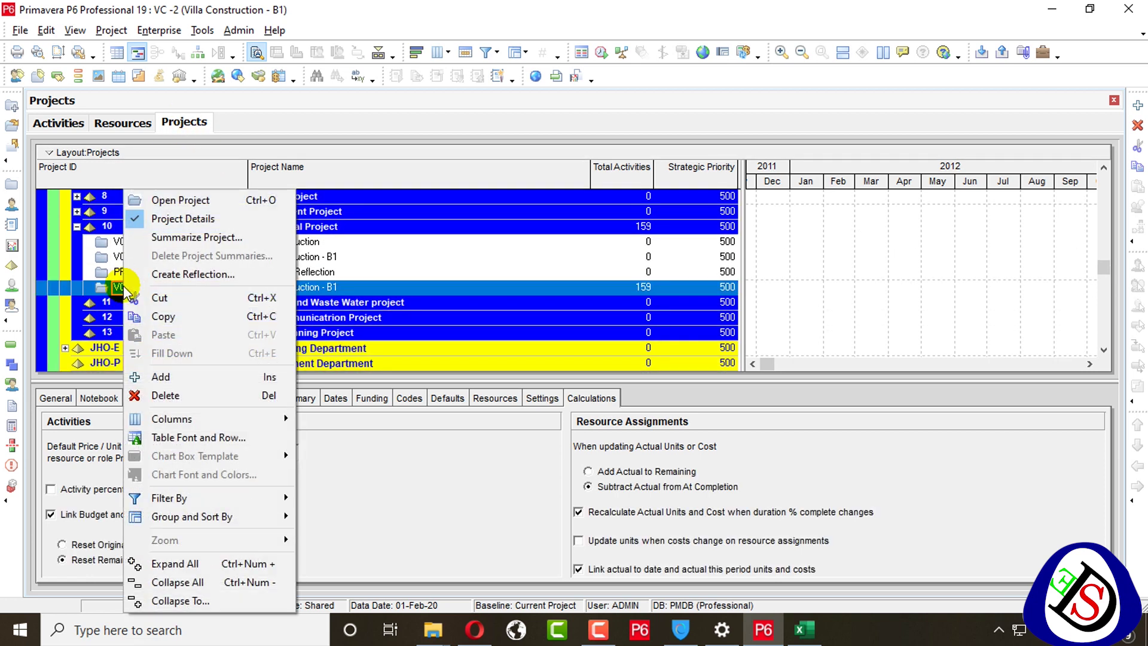
left_click(180, 200)
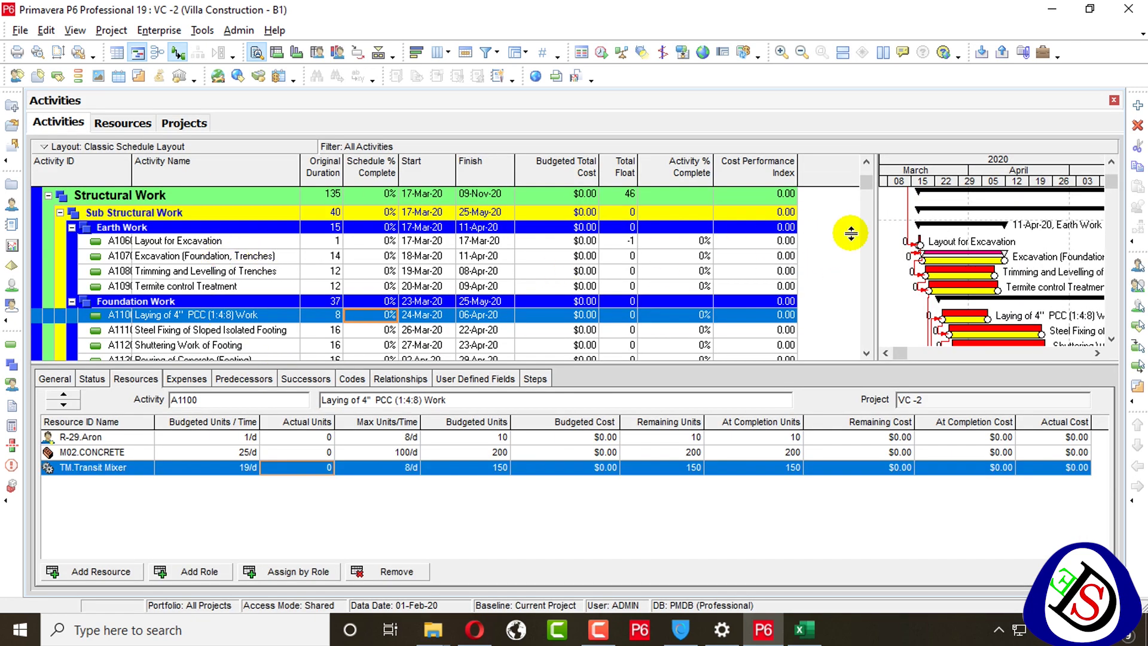
Step: Review the Gantt chart's general, collapsed bar and data date options, keeping the current settings
right_click(937, 261)
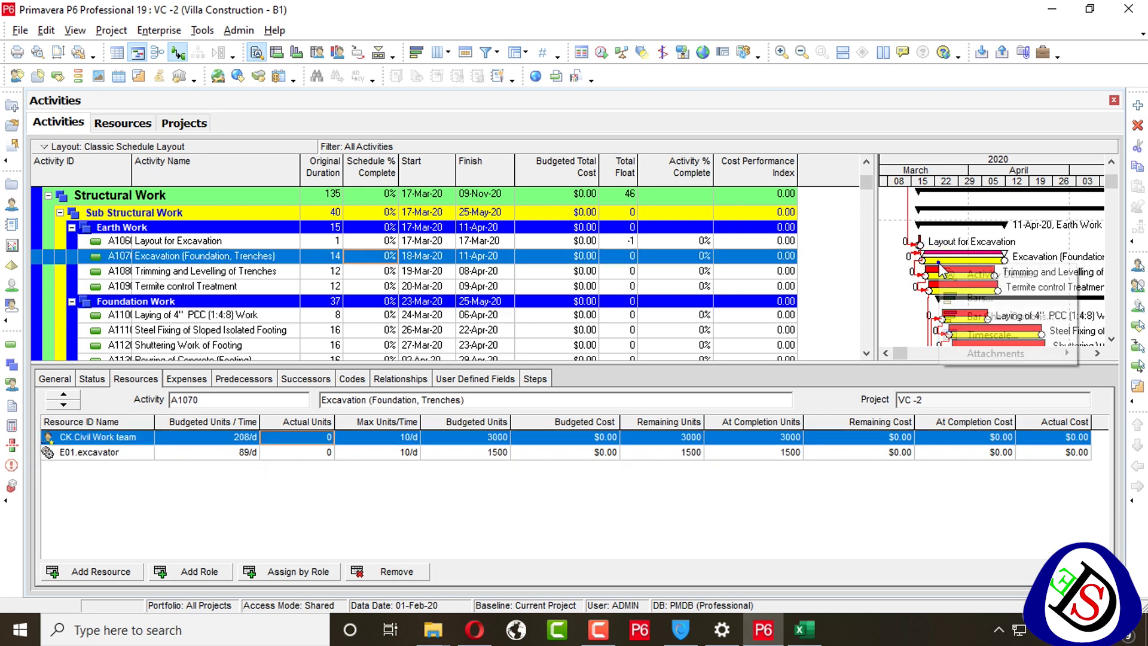
left_click(1014, 315)
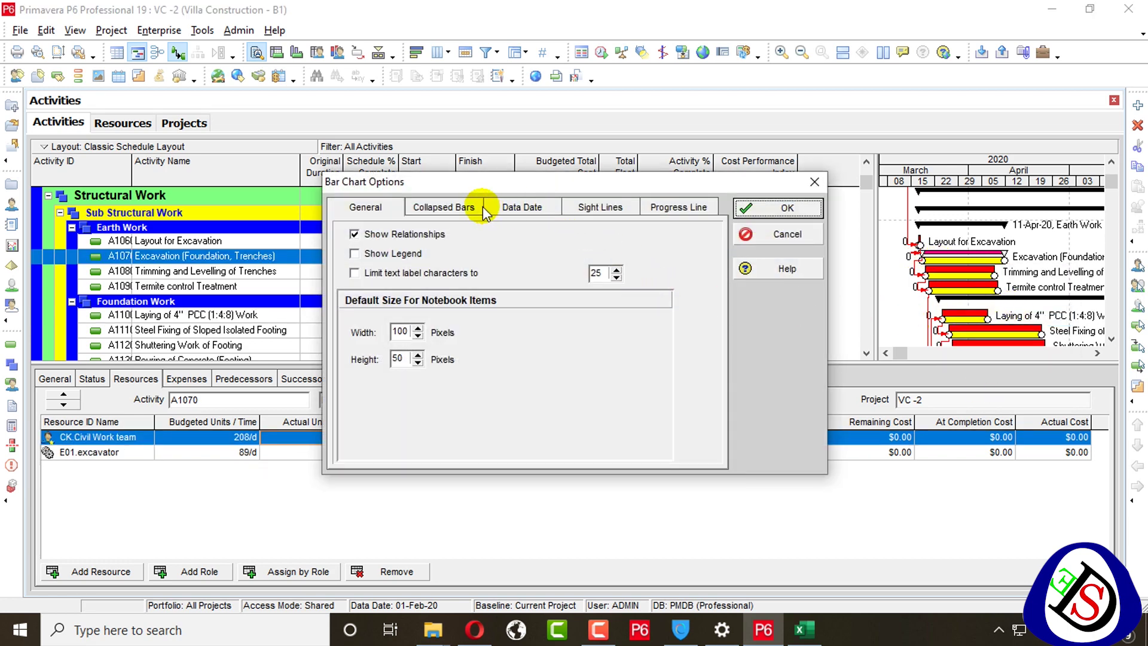
left_click(475, 209)
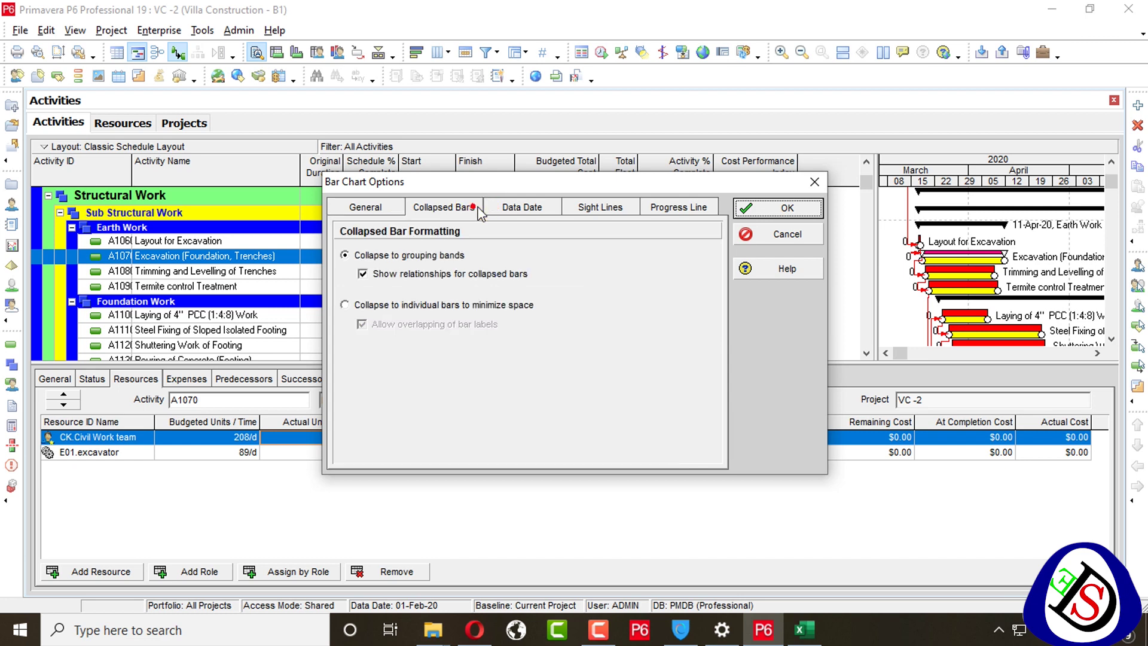
left_click(533, 207)
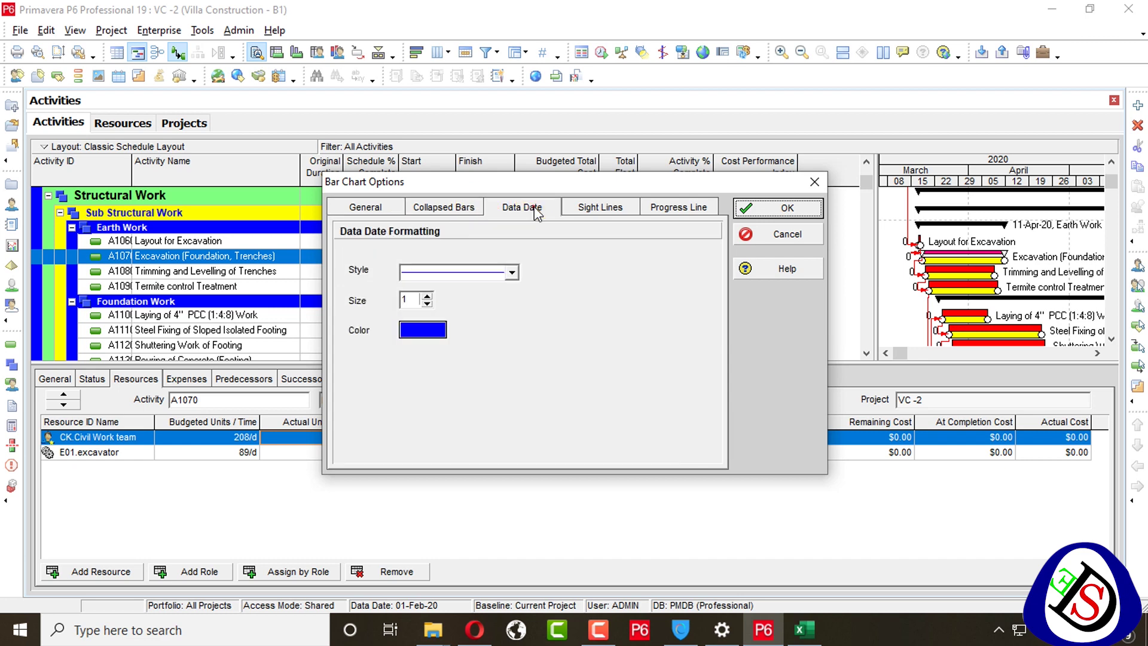
left_click(780, 208)
Step: Hide the Project Baseline bar in the Gantt chart and apply the bar settings
right_click(919, 230)
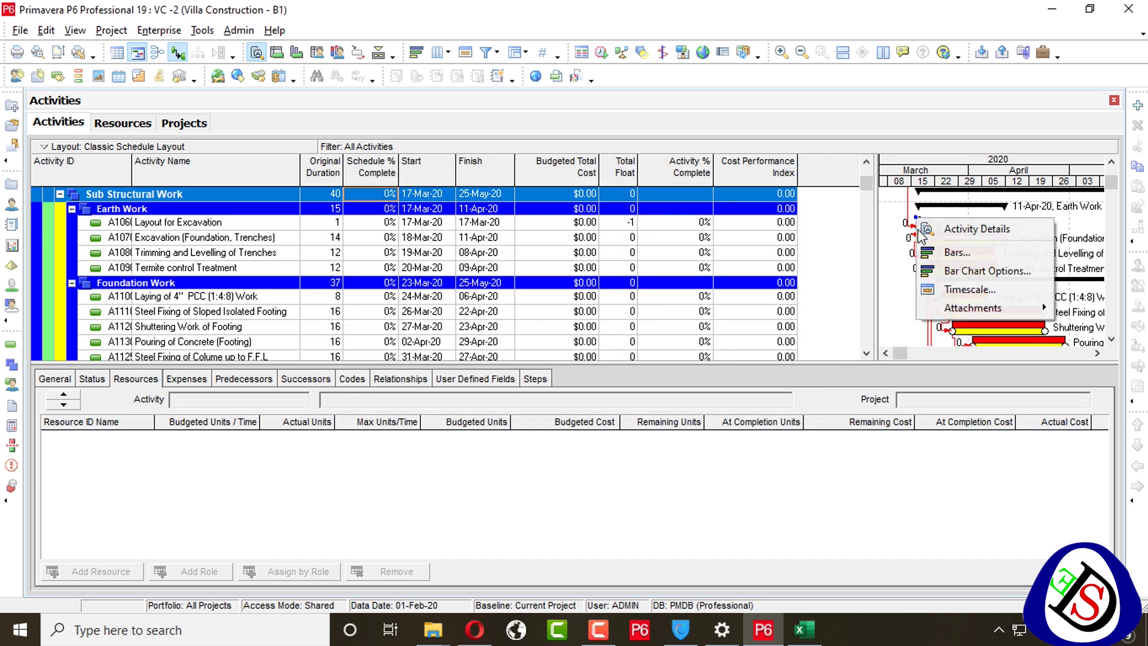
left_click(956, 252)
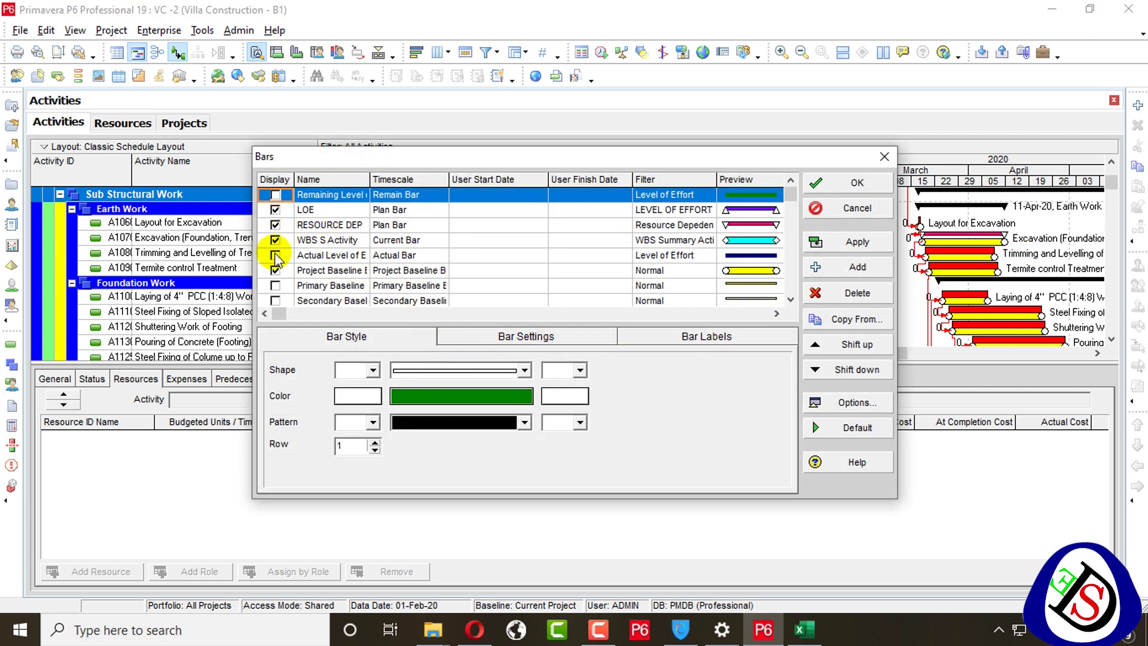
left_click(274, 275)
left_click(275, 272)
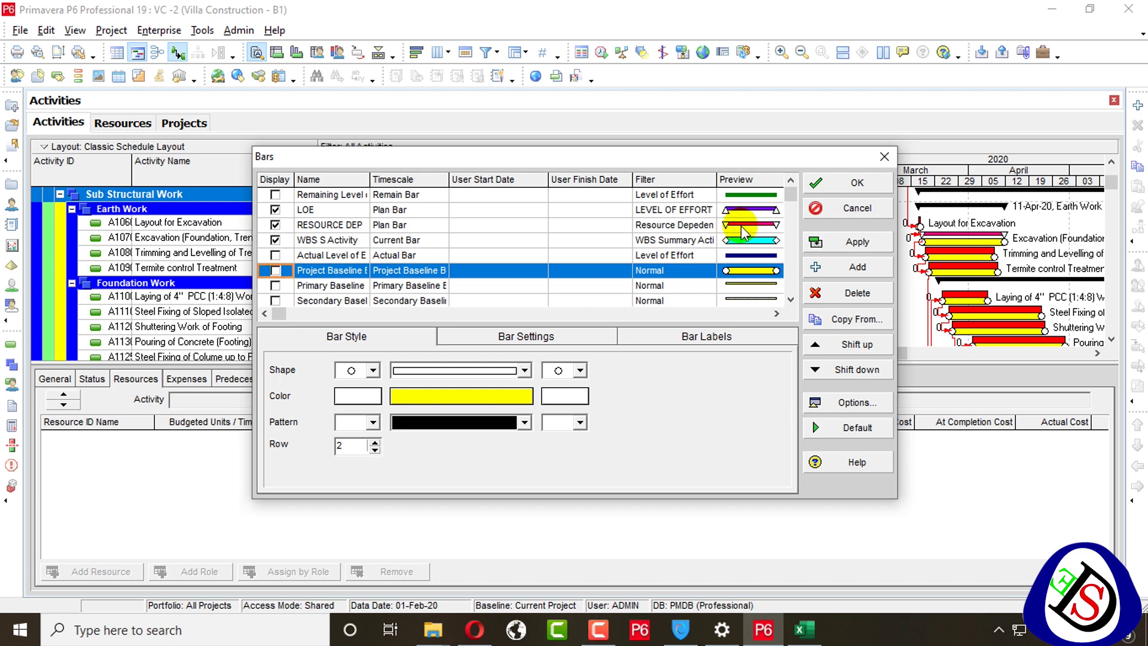
left_click(834, 239)
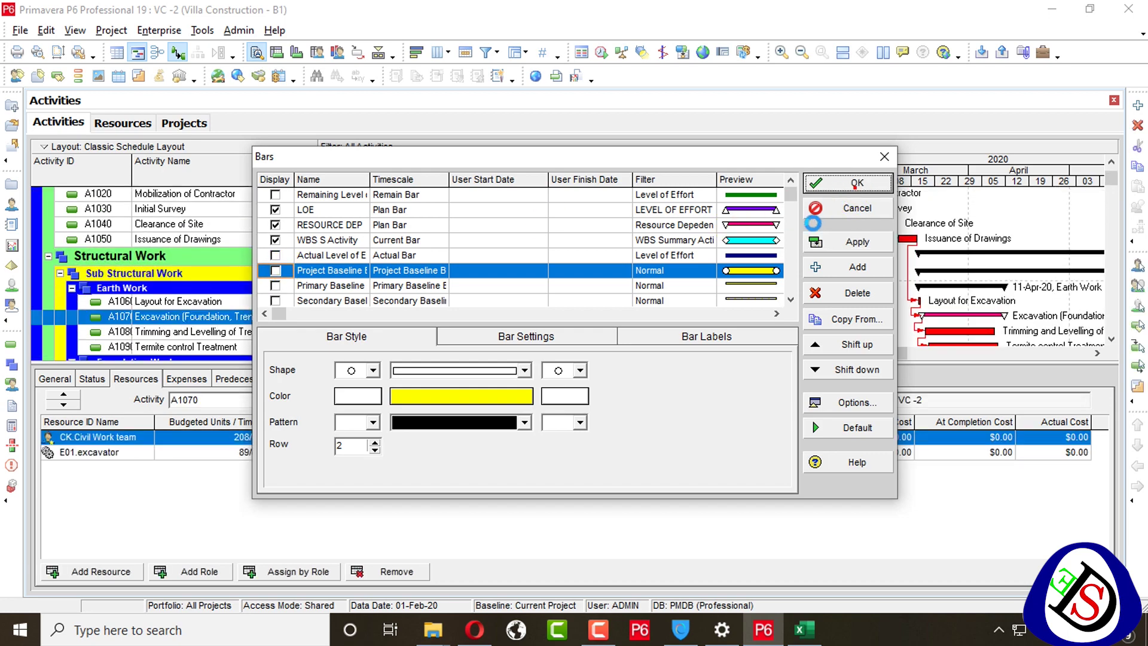
left_click(854, 182)
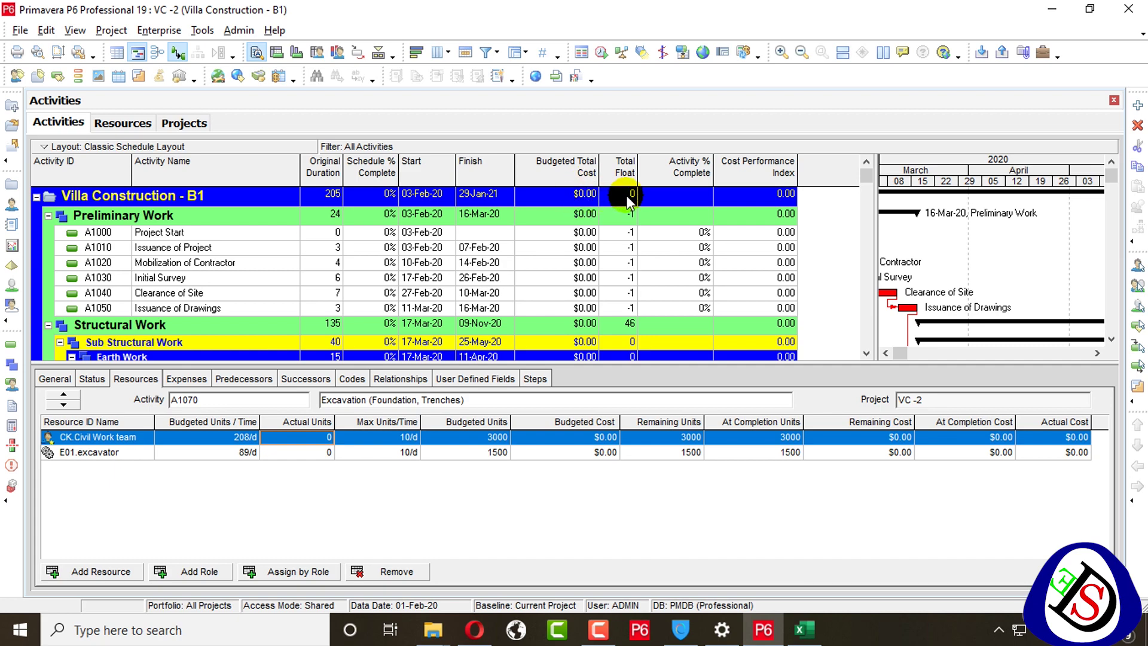
Step: Look through the activities down to Project Hand Over and the current project's full resource list
scroll(584, 294, "down", 7)
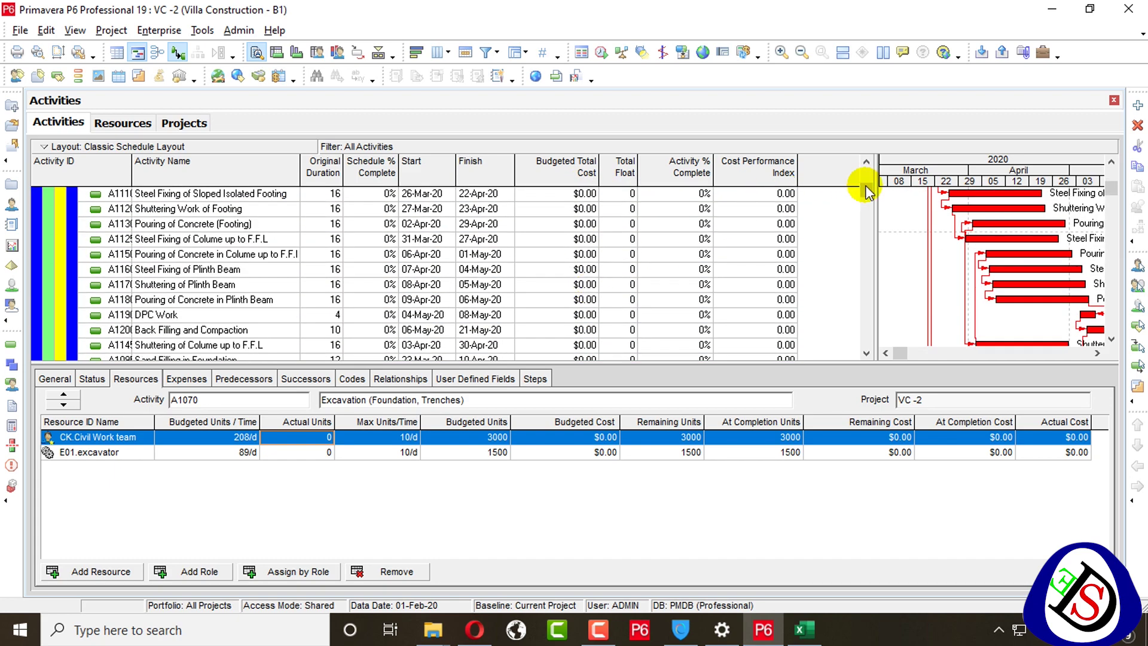
left_click_drag(867, 190, 866, 338)
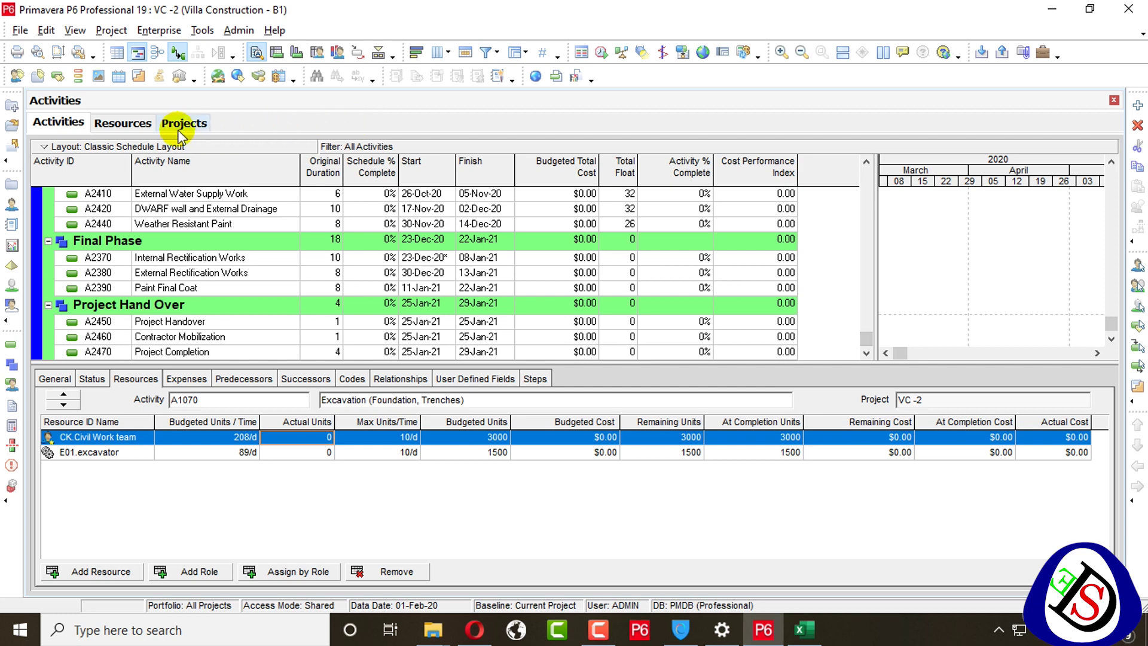
left_click(135, 128)
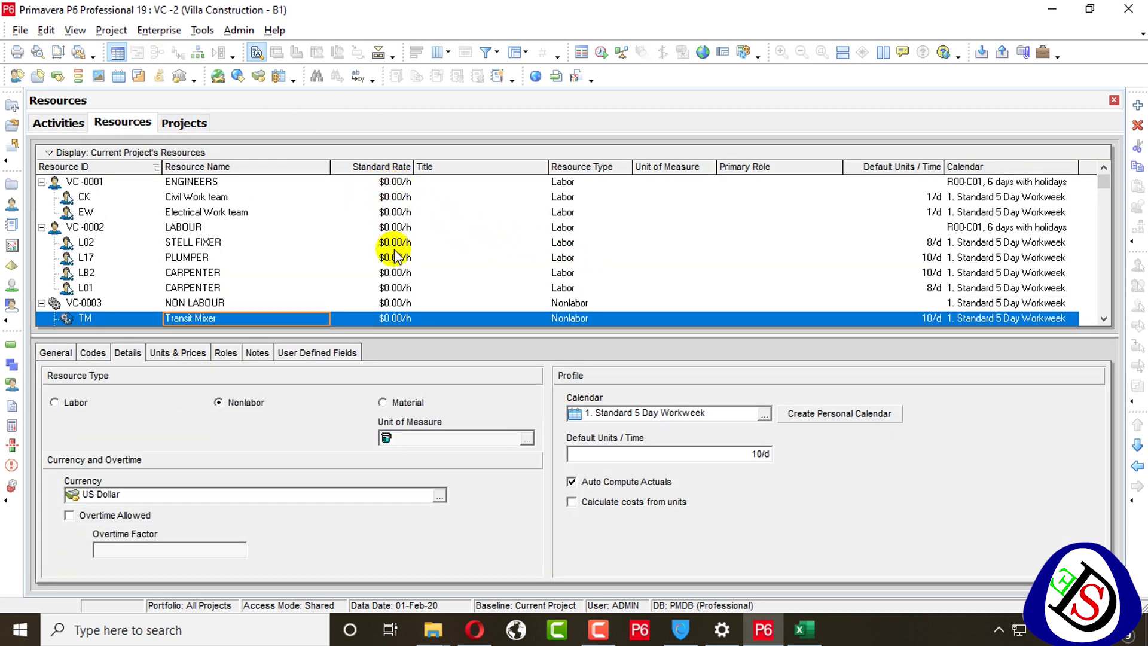
left_click_drag(1103, 178, 1076, 295)
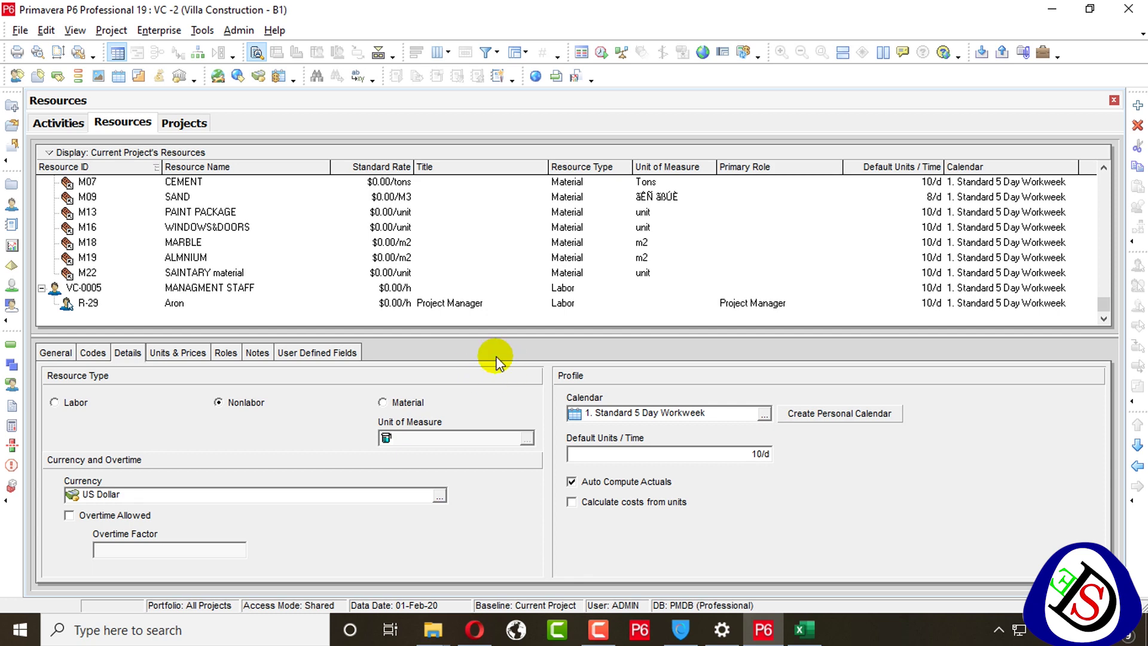
scroll(456, 200, "up", 6)
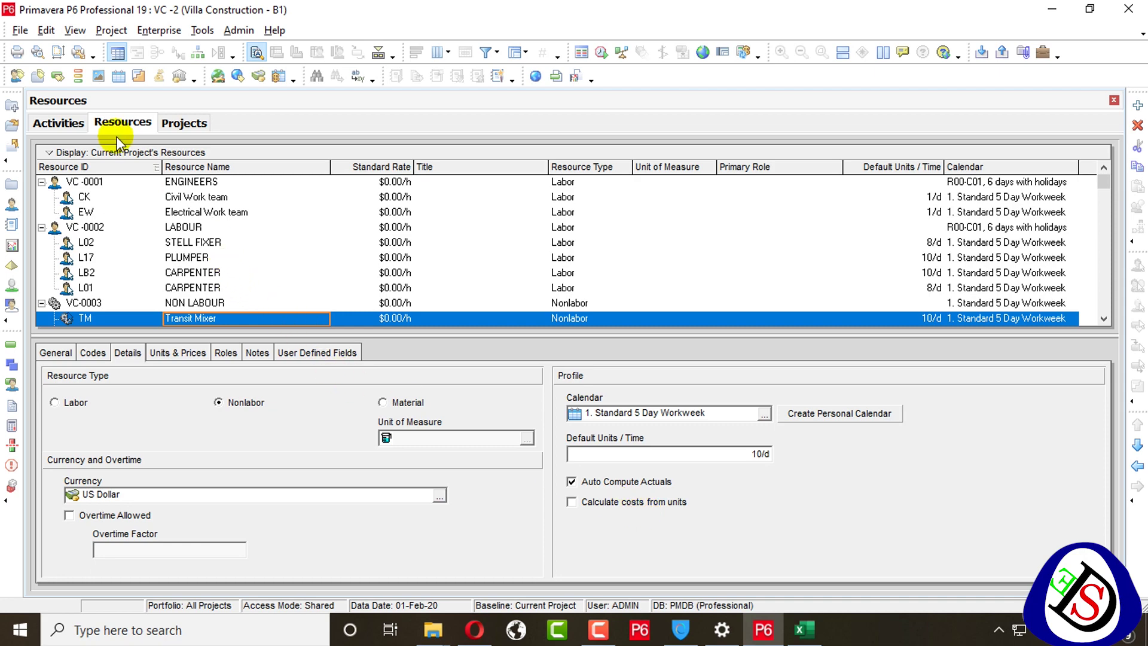
Step: Return to the activities, check the general scheduling options and schedule the project with its current data date
left_click(59, 122)
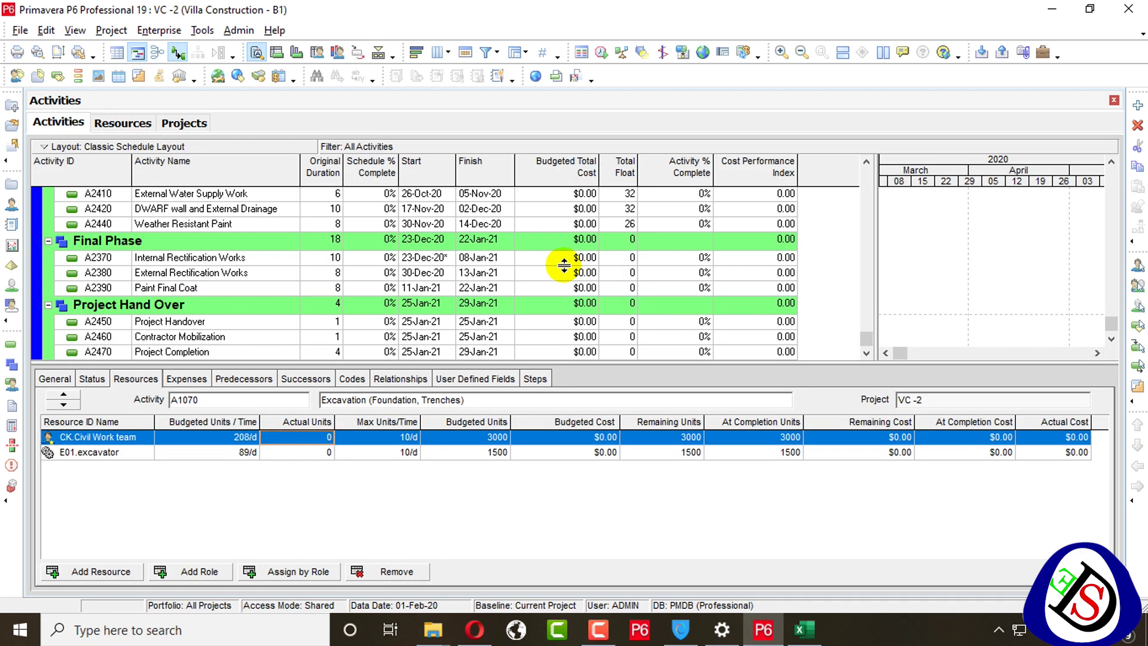
key("F9")
left_click(753, 327)
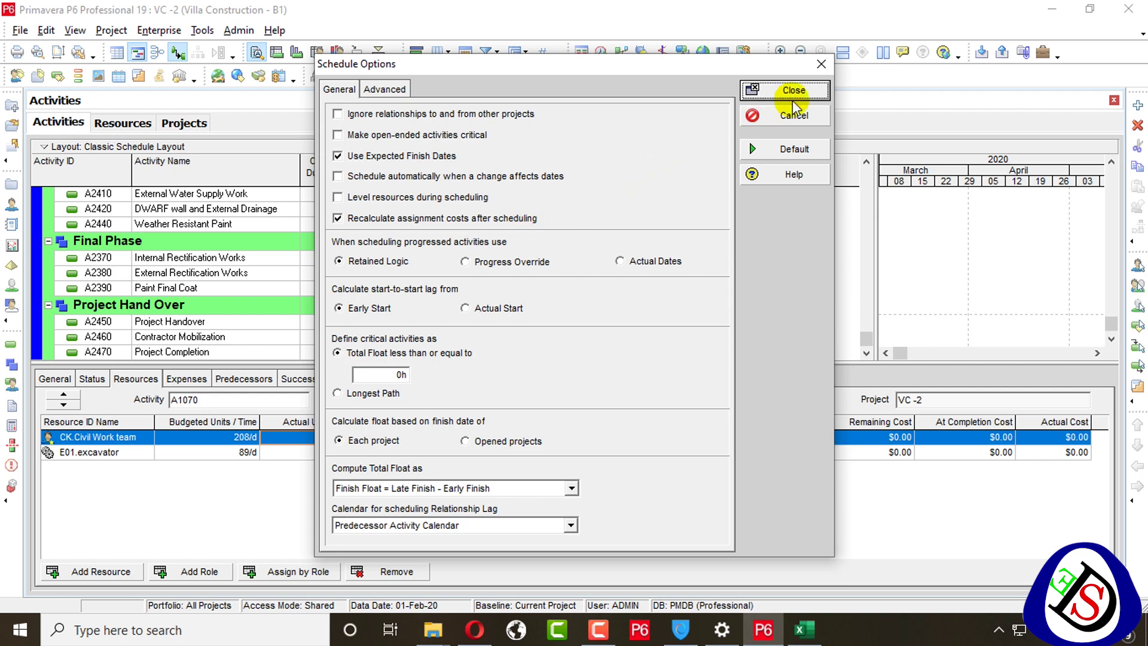
left_click(808, 89)
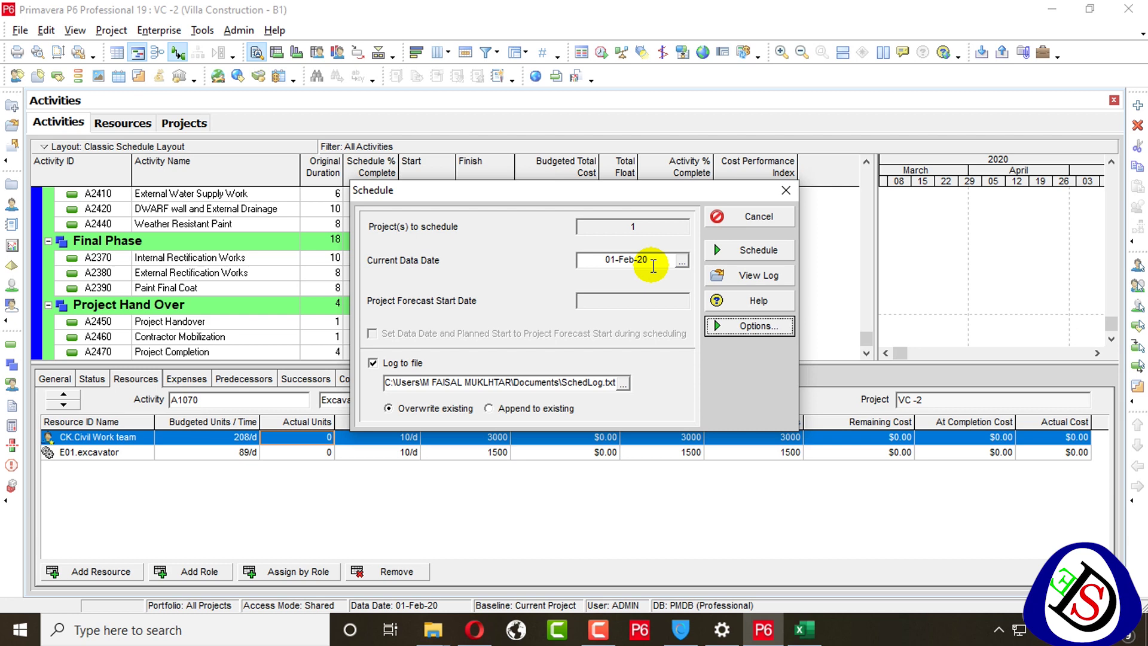
left_click(741, 250)
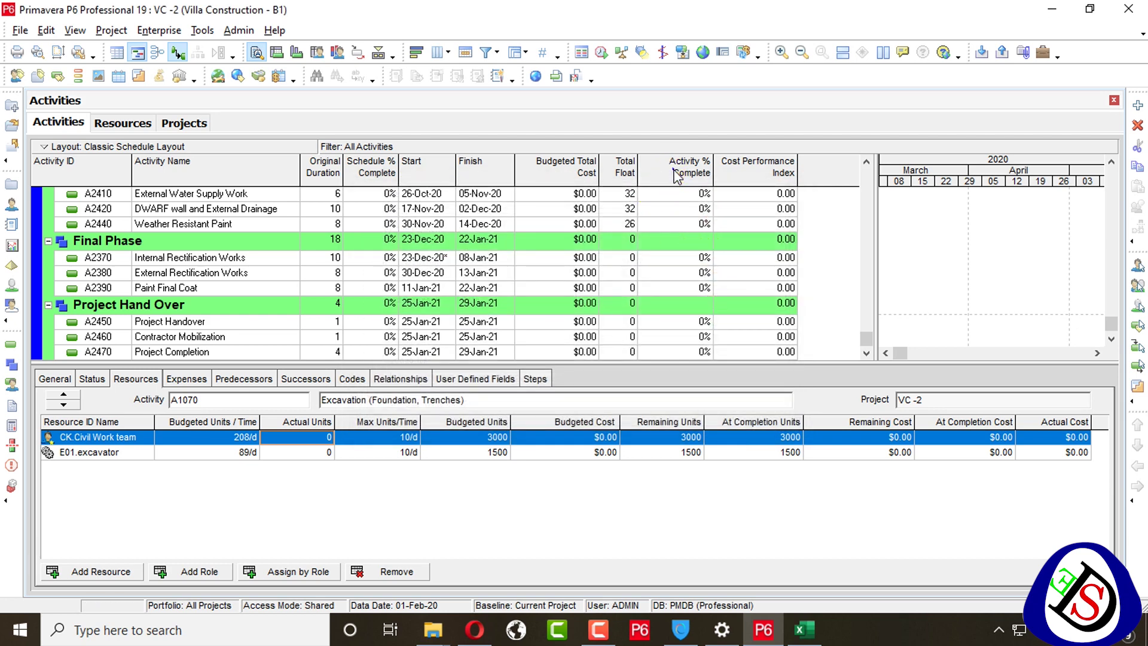
Step: Open the activity table's column settings and search the available options for "units", stepping through the matches into the Units category
right_click(677, 176)
left_click(746, 422)
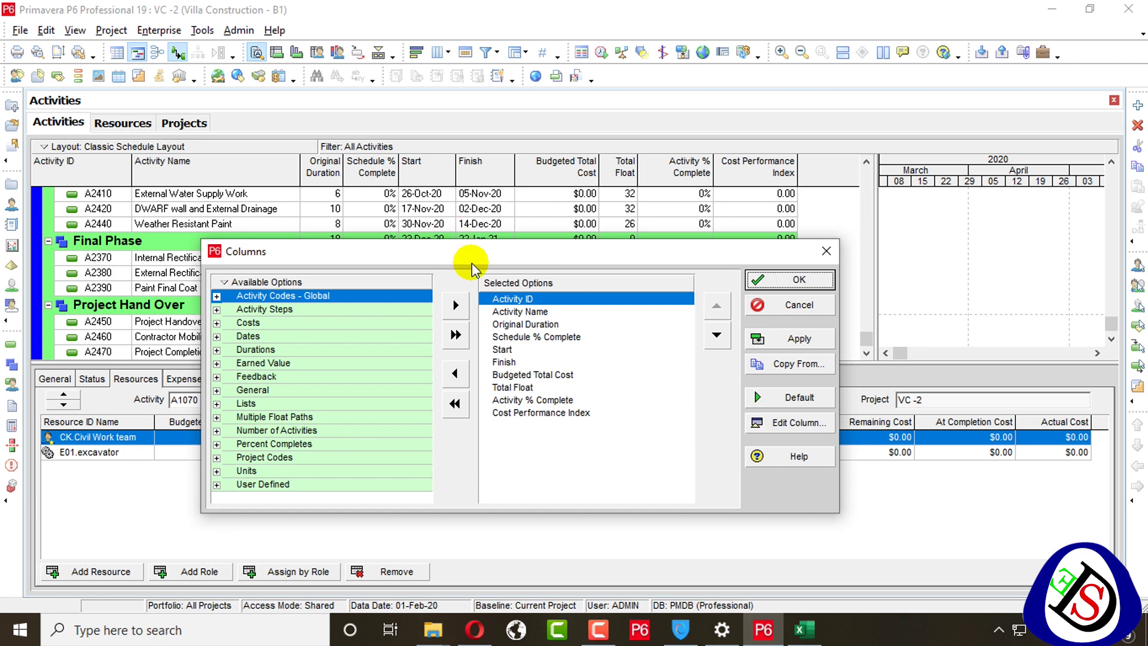
right_click(359, 295)
left_click(395, 298)
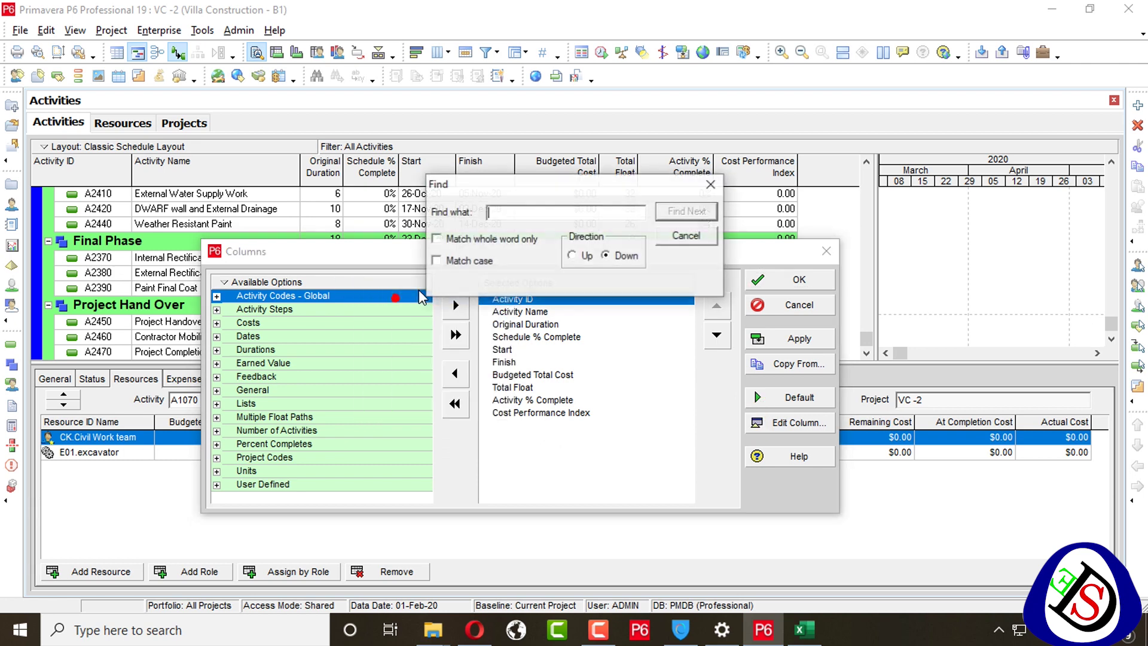
type("units")
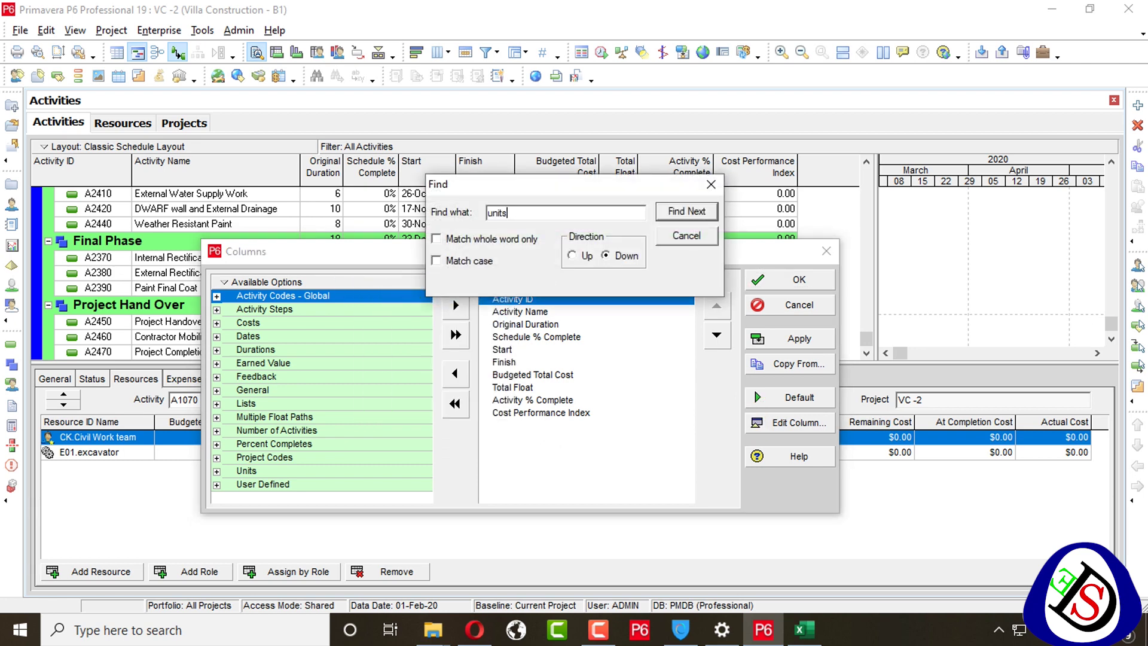
key("Return")
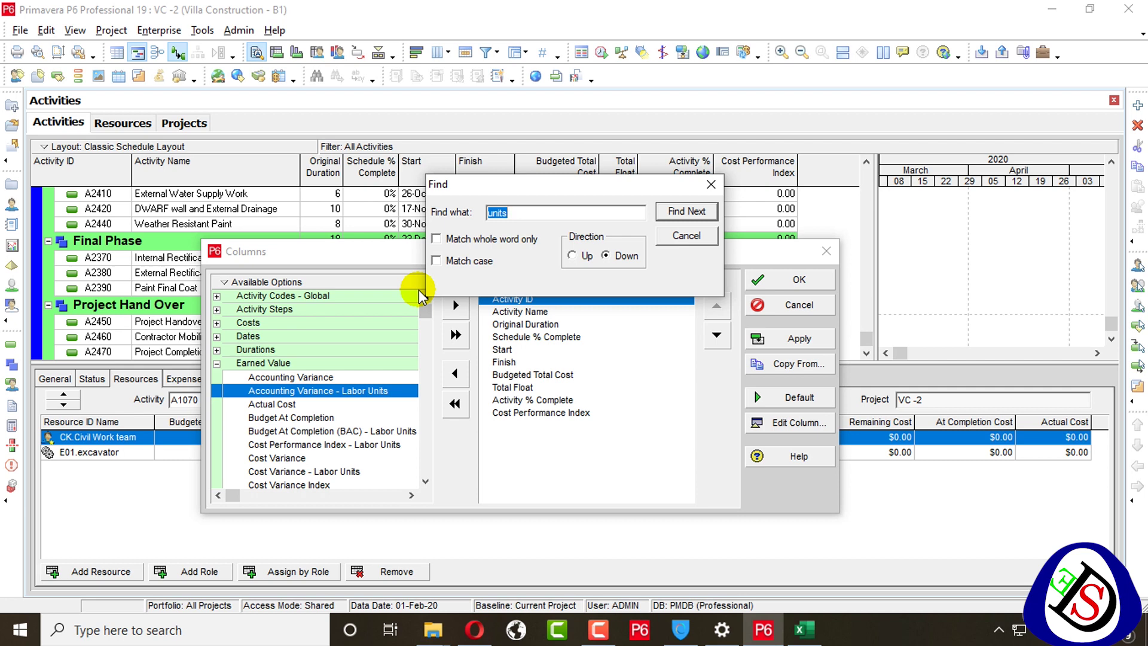
key("Return")
key("Return")
key("Return")
key("Return")
key("Return")
key("Return")
key("Return")
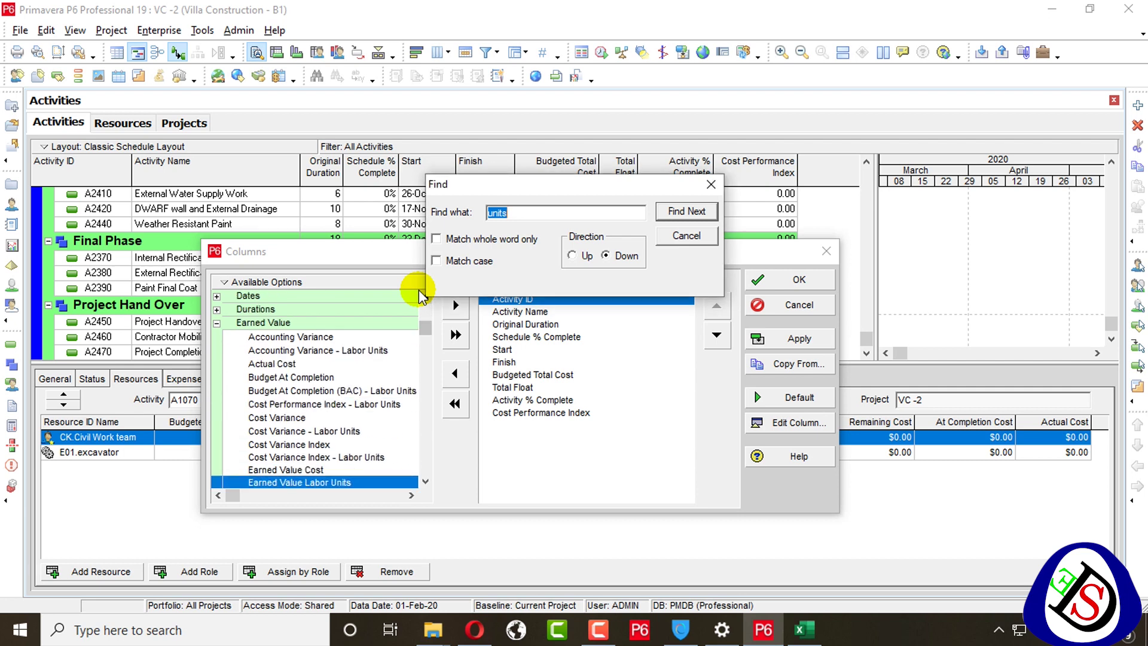
key("Return")
key("Return")
key("Return")
key("Return")
key("Return")
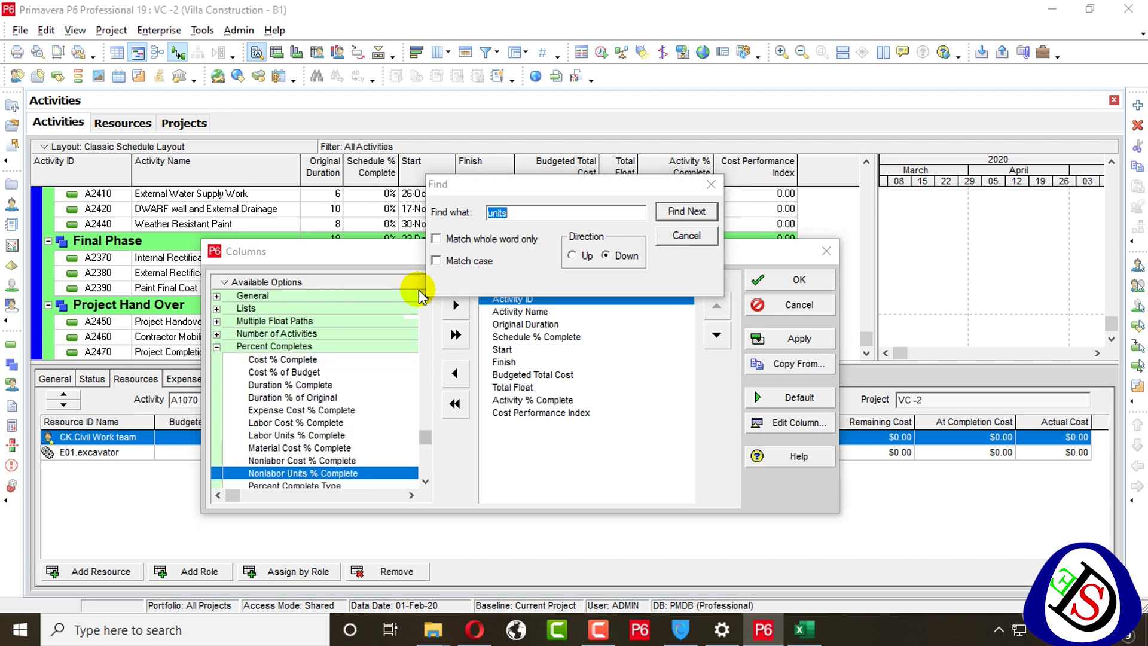
key("Return")
key("Return")
key("Return")
key("Return")
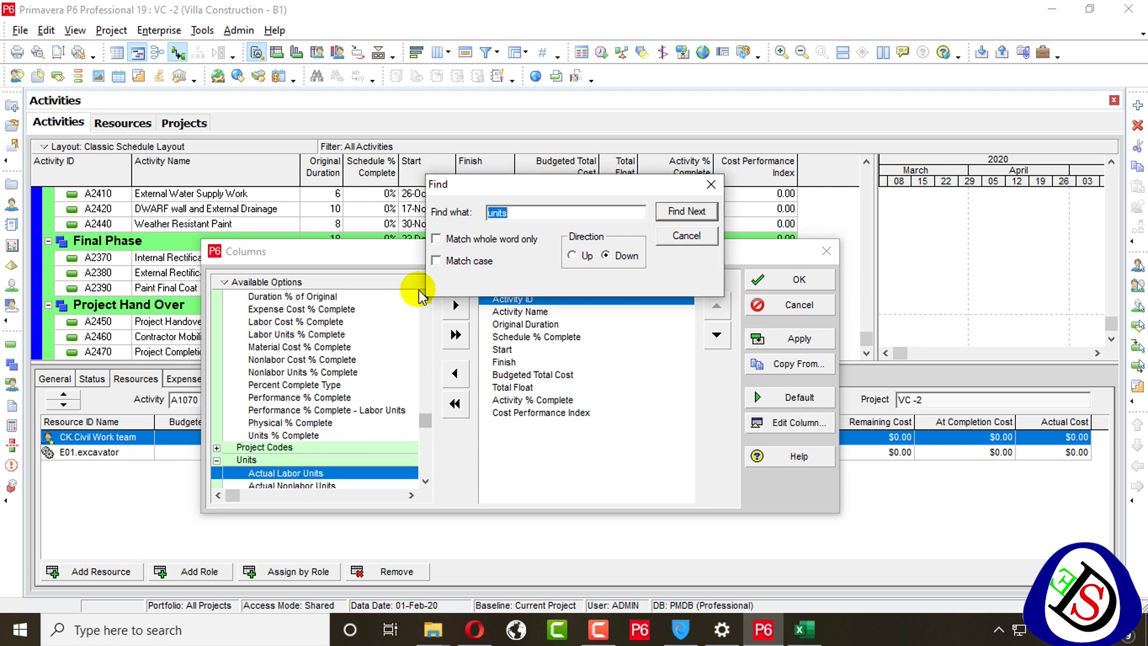
key("Return")
key("Return")
key("Return")
key("Return")
key("Return")
key("Return")
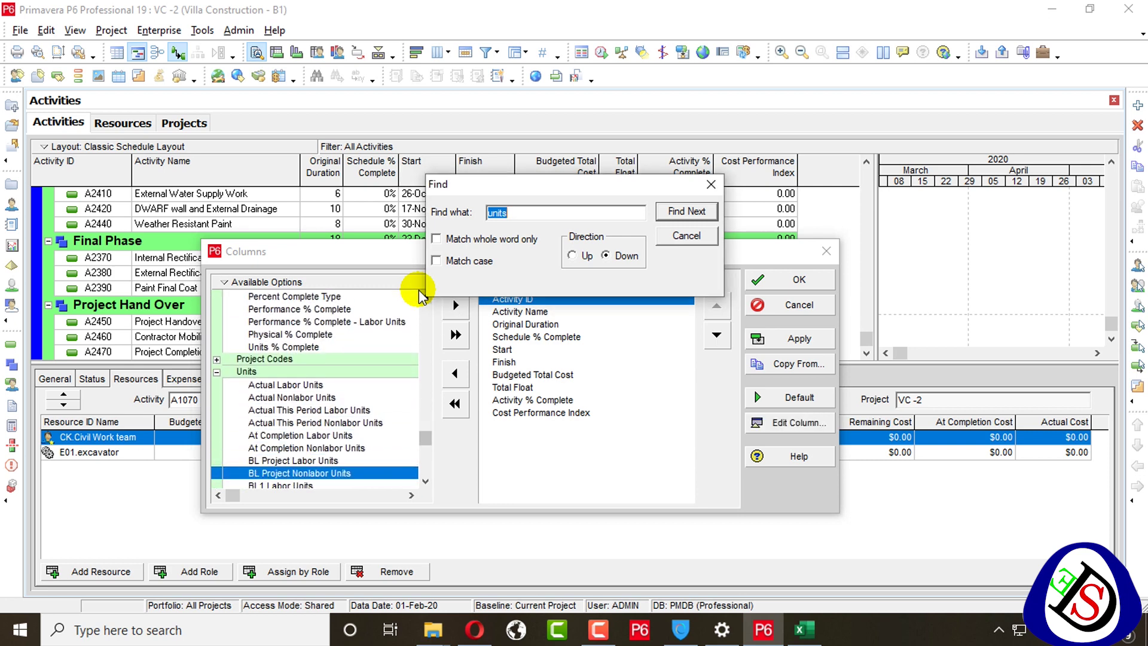
key("Return")
key("Return")
key("Return")
key("Return")
key("Return")
key("Return")
key("Return")
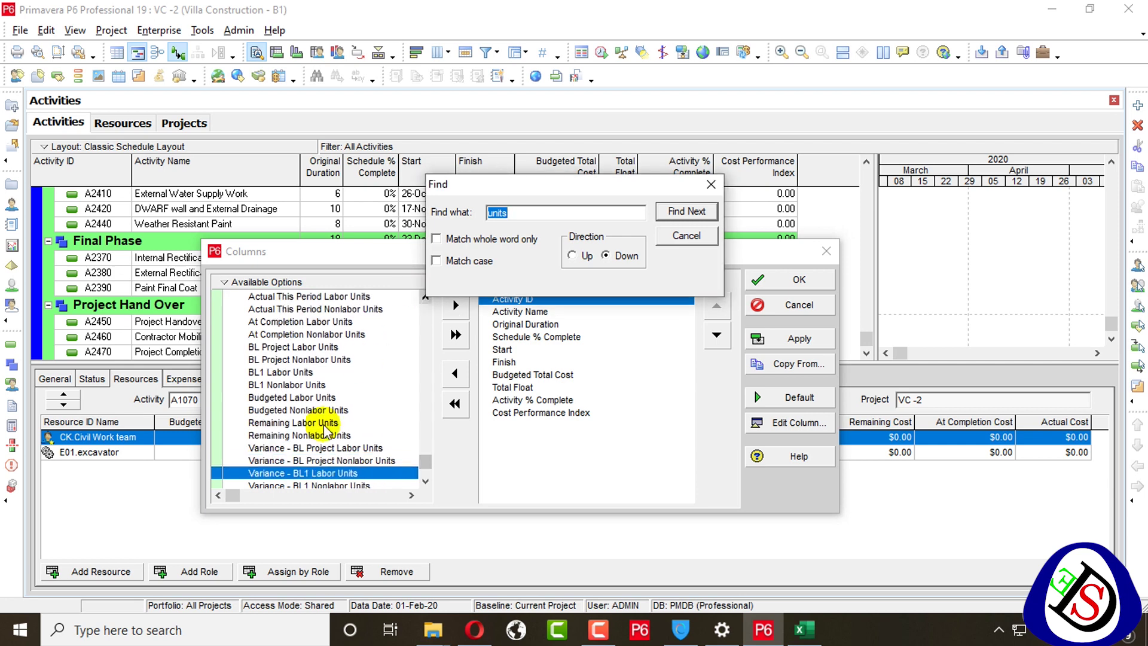
Step: Add Budgeted Labor Units from the Units category to the selected columns, moving the search window out of the way
left_click(277, 371)
scroll(281, 389, "down", 1)
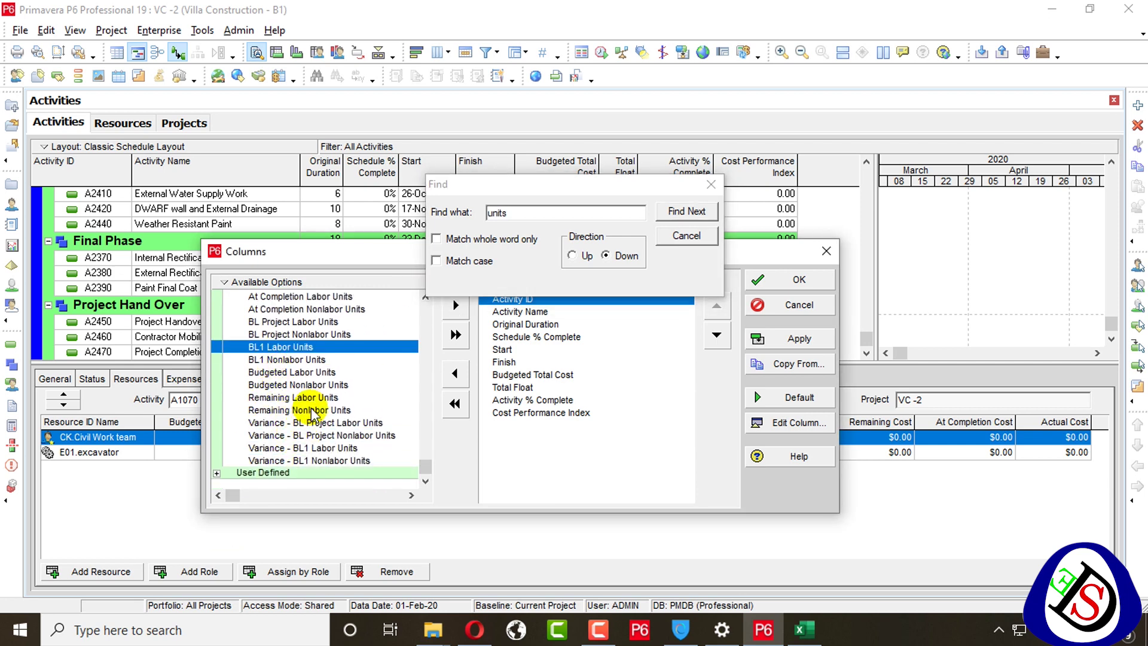
left_click(335, 386)
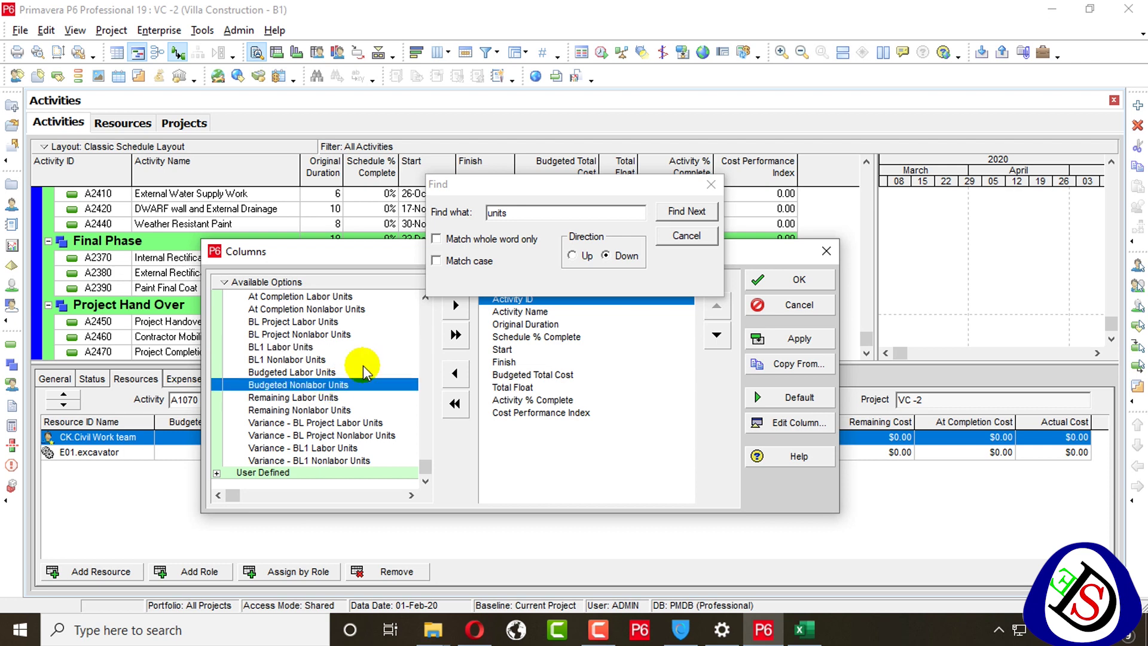
left_click(346, 372)
left_click_drag(682, 183, 784, 77)
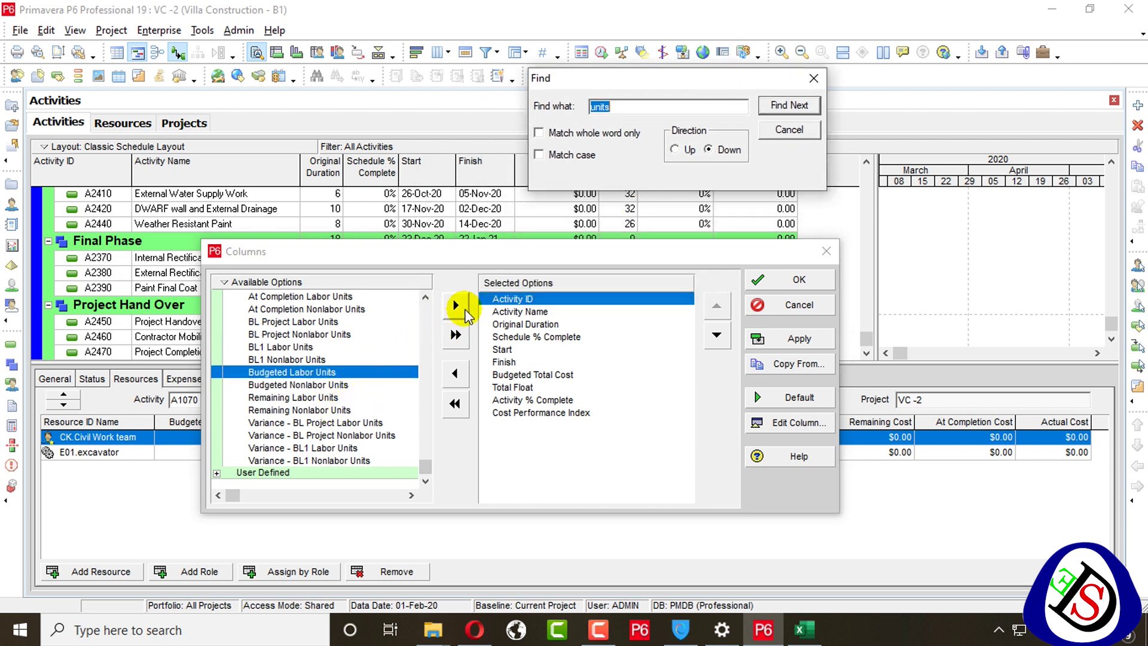
left_click(456, 306)
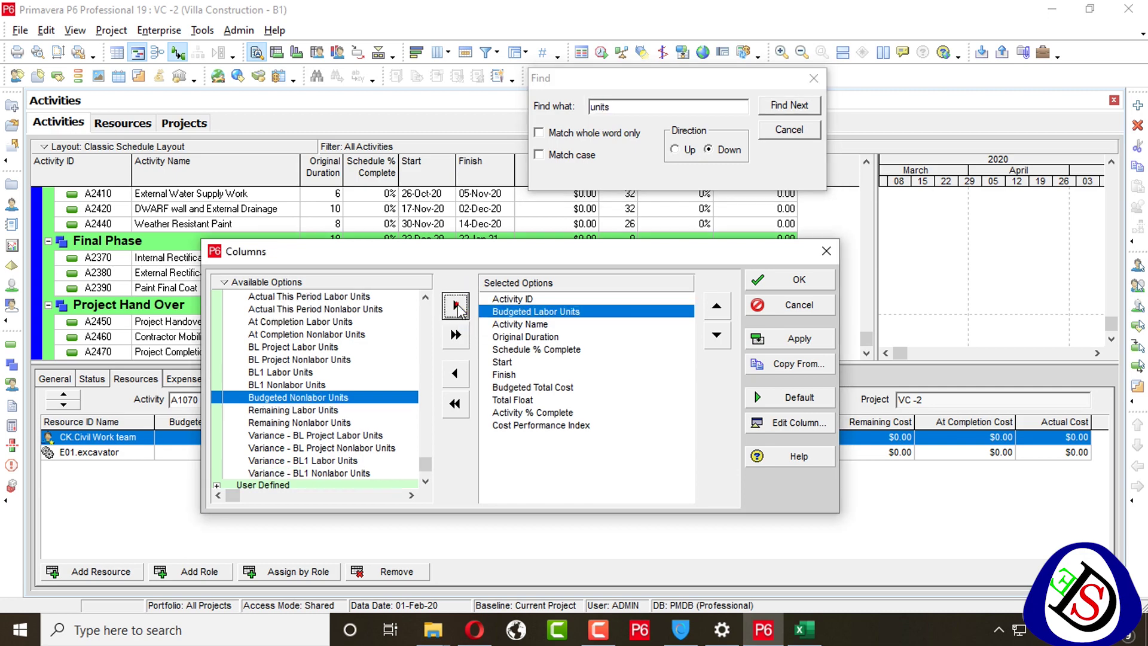
Step: Add Budgeted Nonlabor Units to the selected columns and apply the column changes to the activity table
left_click(456, 306)
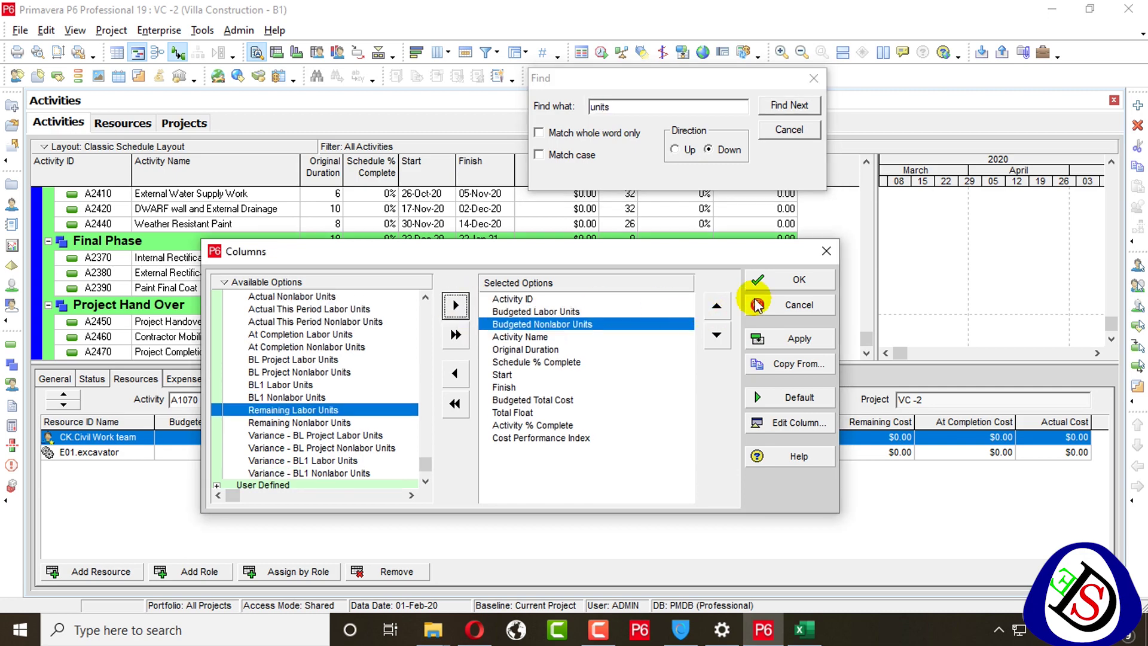
left_click(762, 280)
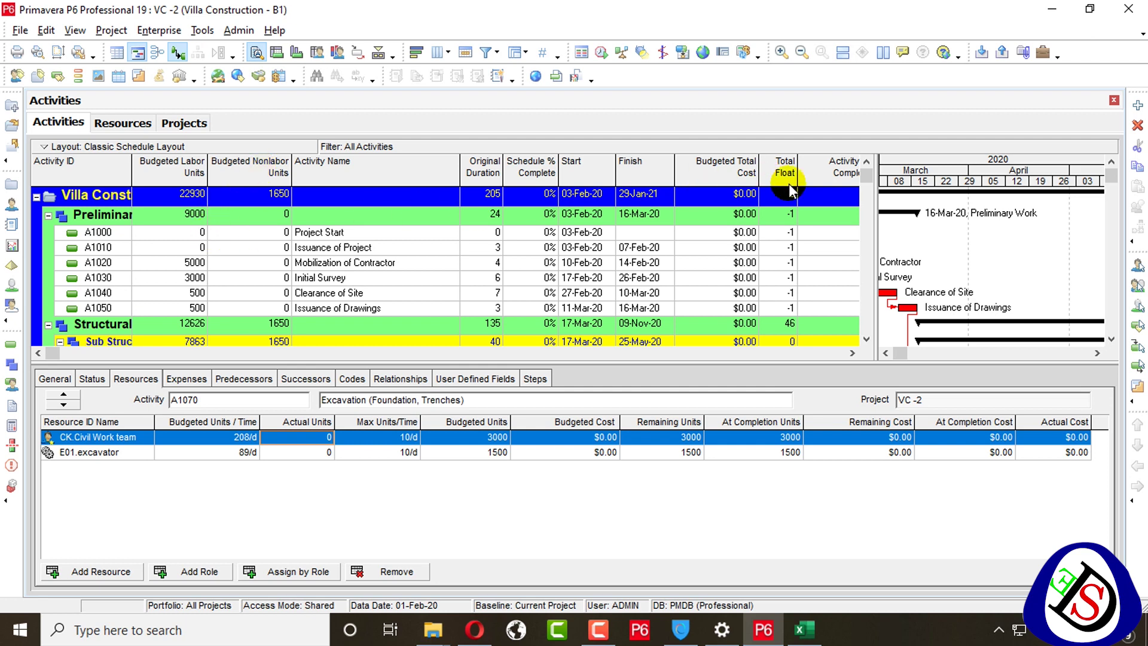
Step: Remove the Budgeted Nonlabor Units and Budgeted Labor Units columns from the activity table
right_click(746, 176)
left_click(782, 426)
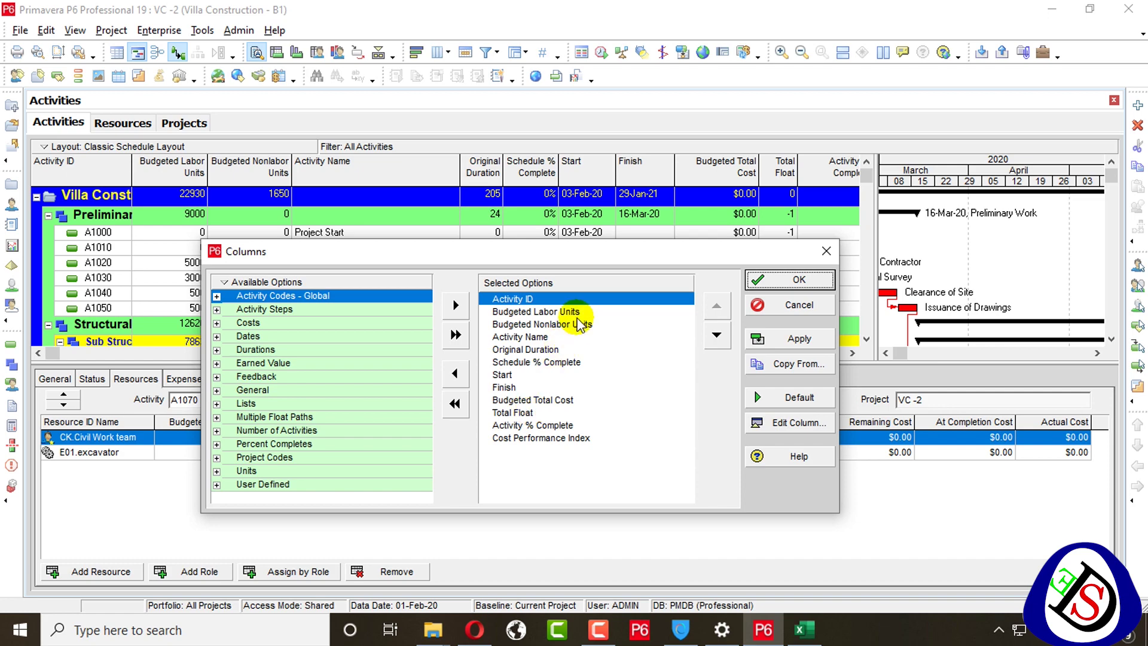
left_click(579, 324)
left_click(457, 374)
left_click(534, 311)
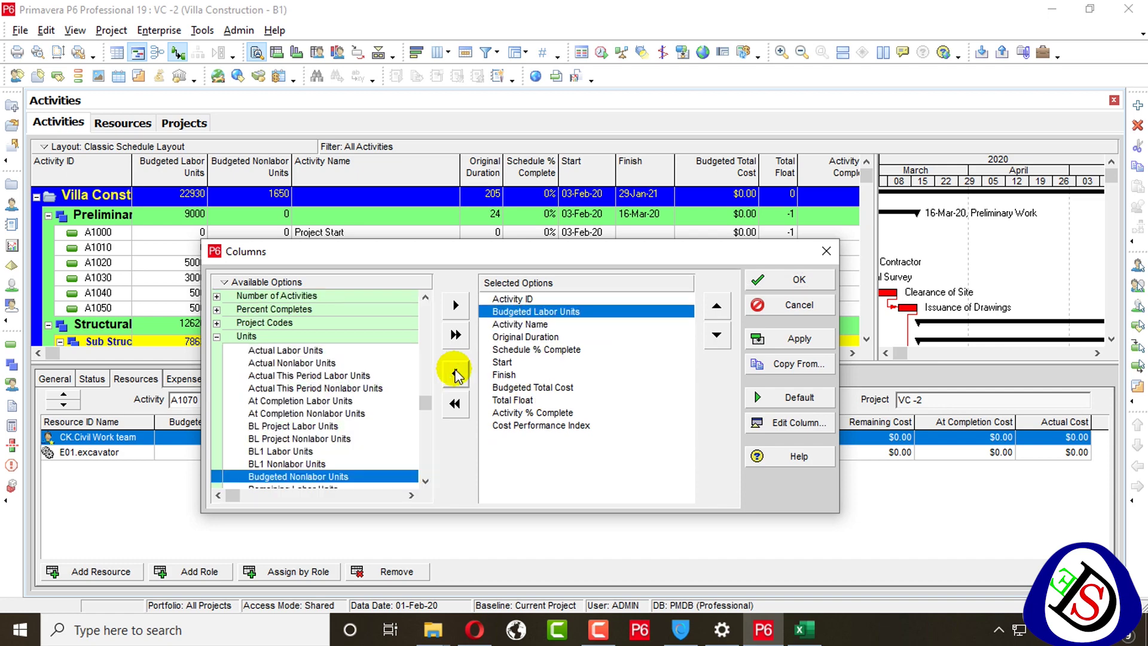
left_click(455, 374)
left_click(792, 279)
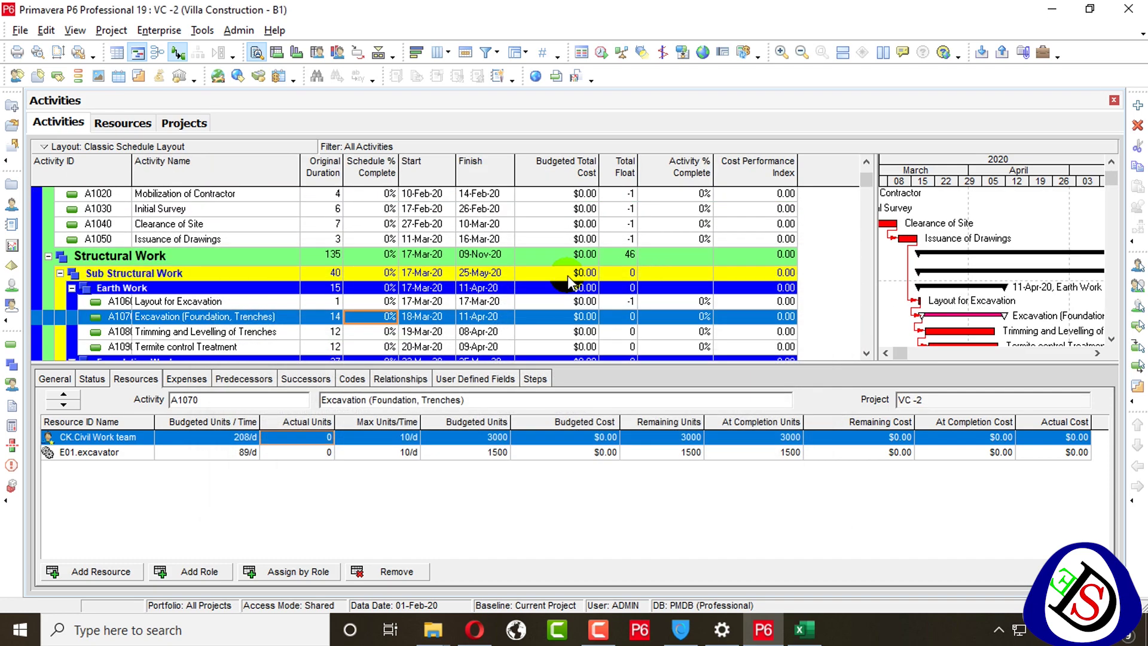
scroll(372, 266, "up", 2)
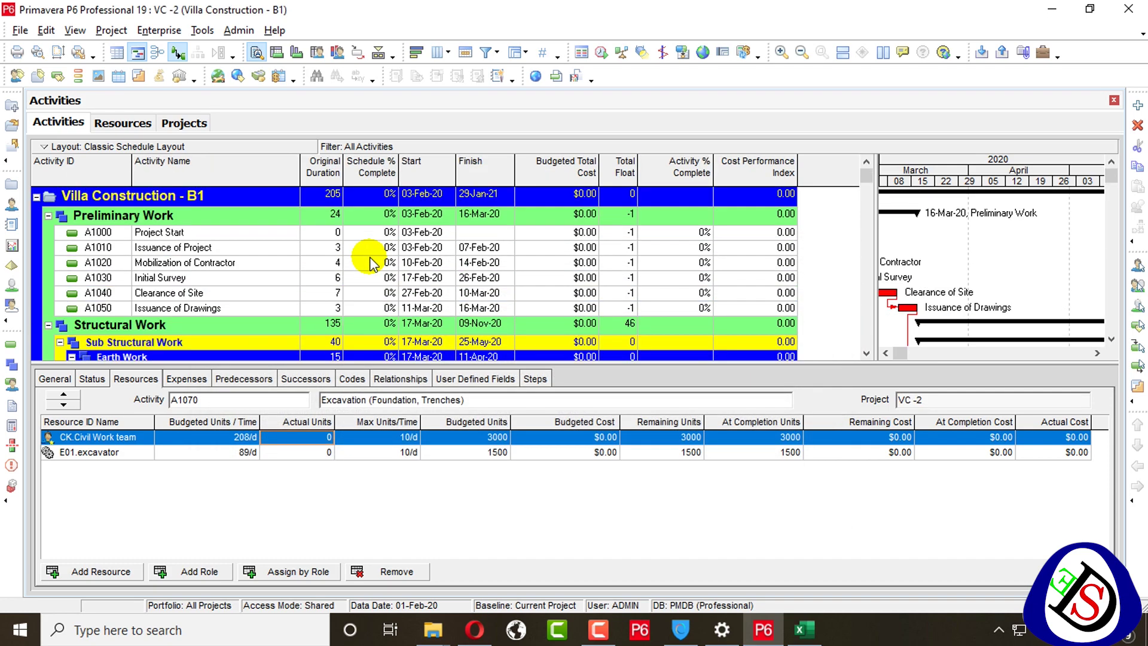
Step: Start an export in the Primavera PM - (XER) format for version 19.12 or later
left_click(21, 31)
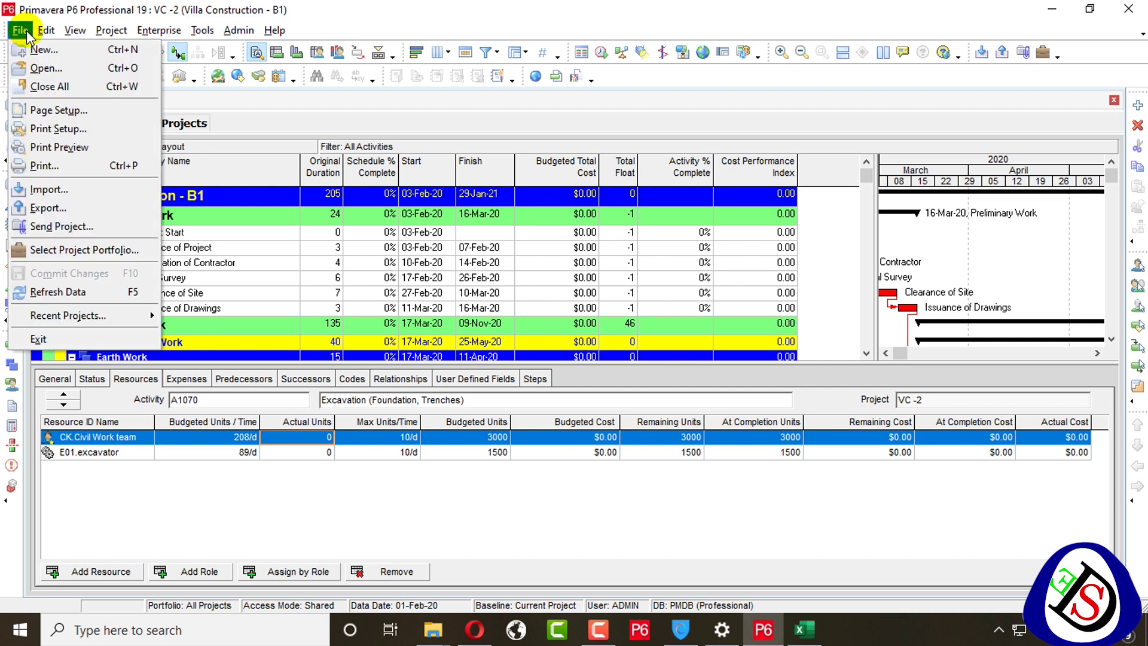
left_click(22, 209)
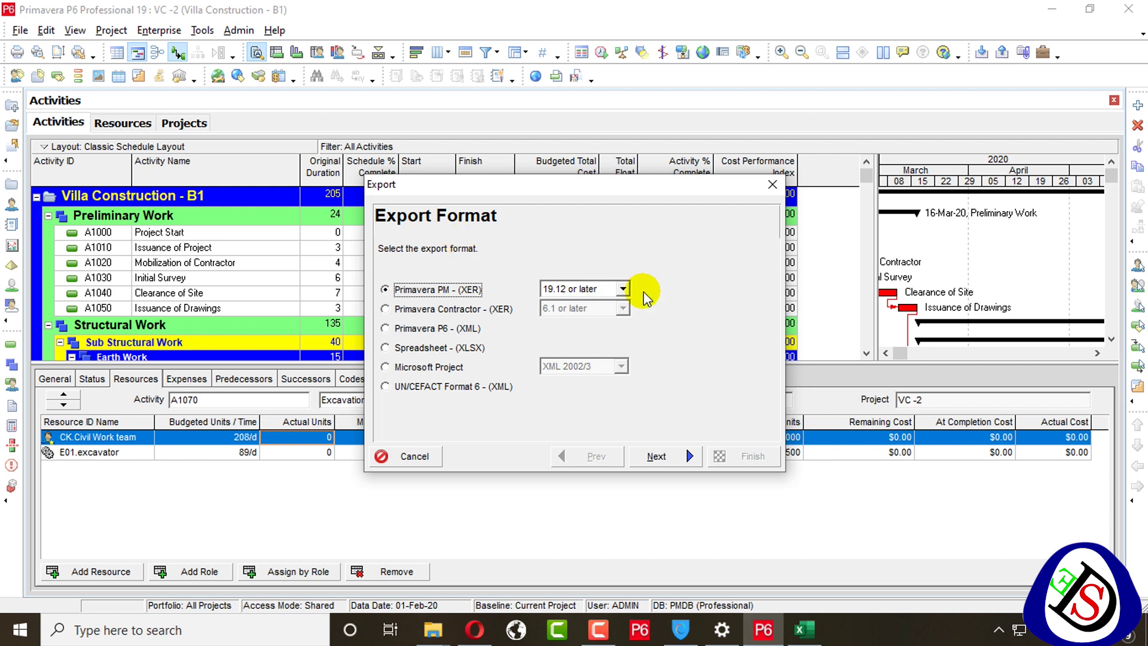
left_click(594, 290)
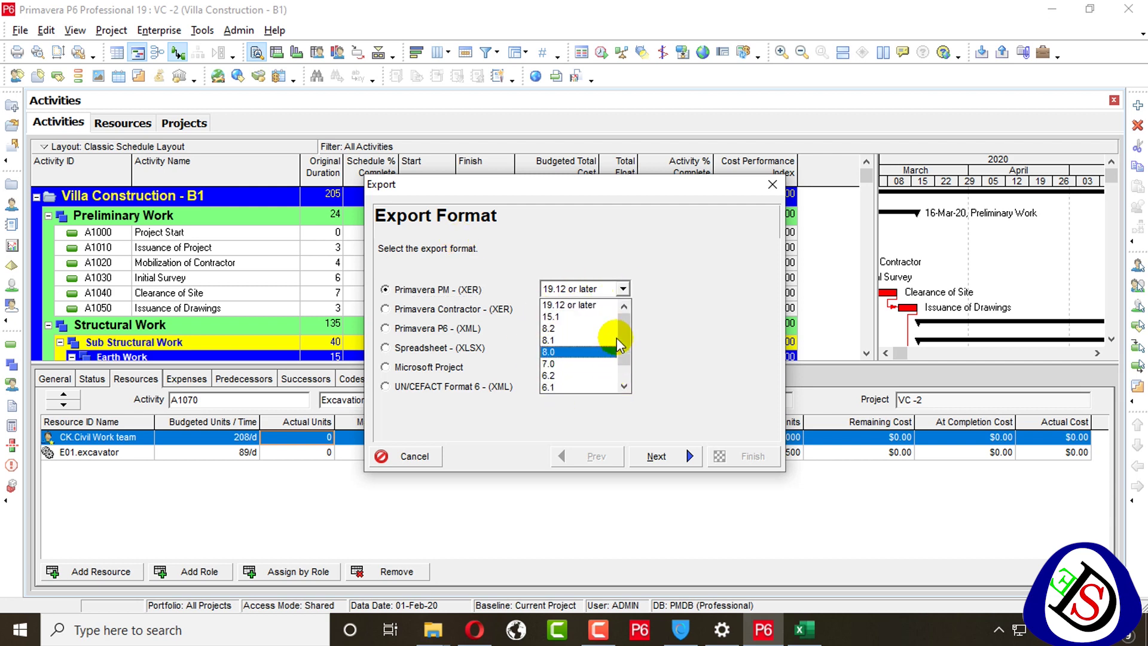
left_click(600, 303)
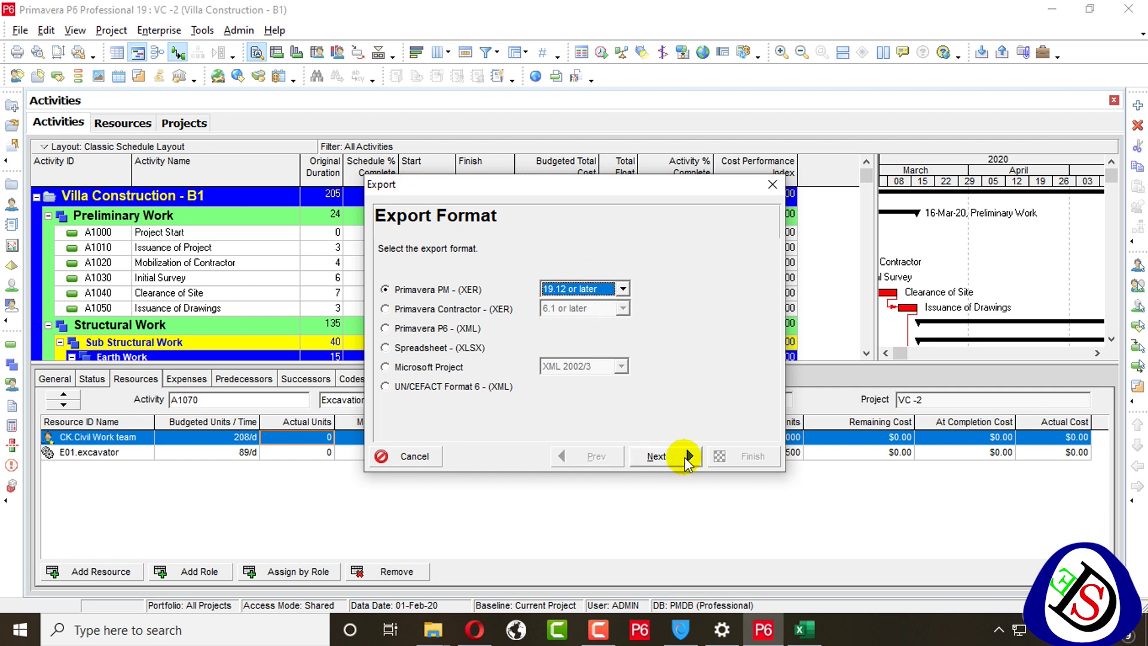
left_click(684, 457)
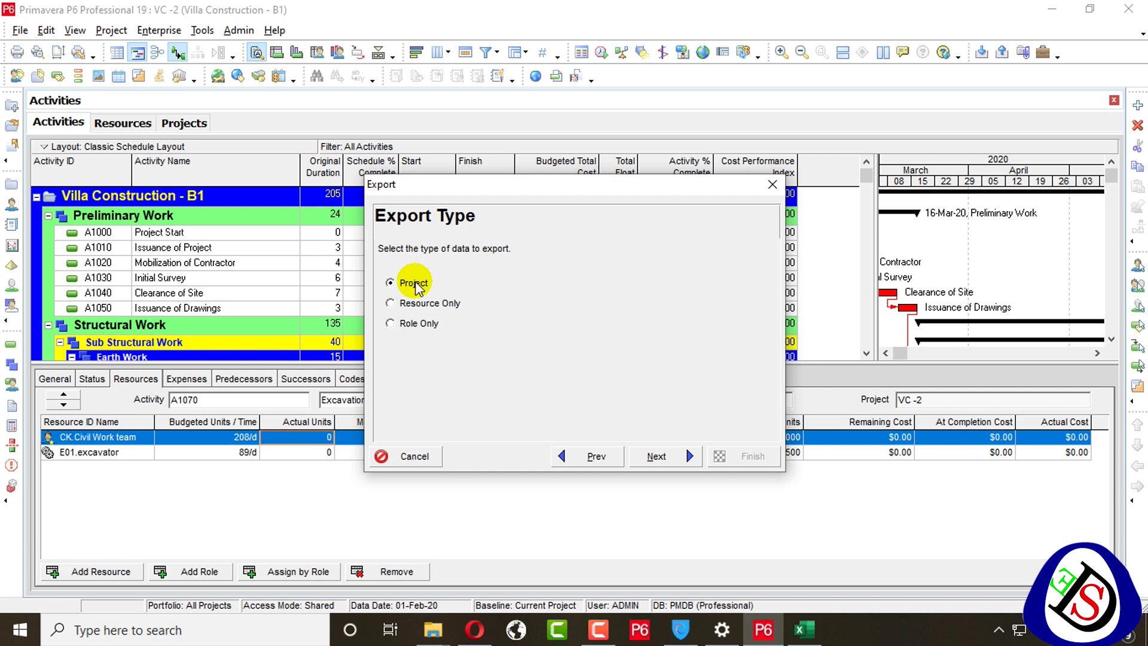
Step: Look at the Resource Only and Role Only export types, then choose Project and continue with VC -2 as the project to export
left_click(406, 303)
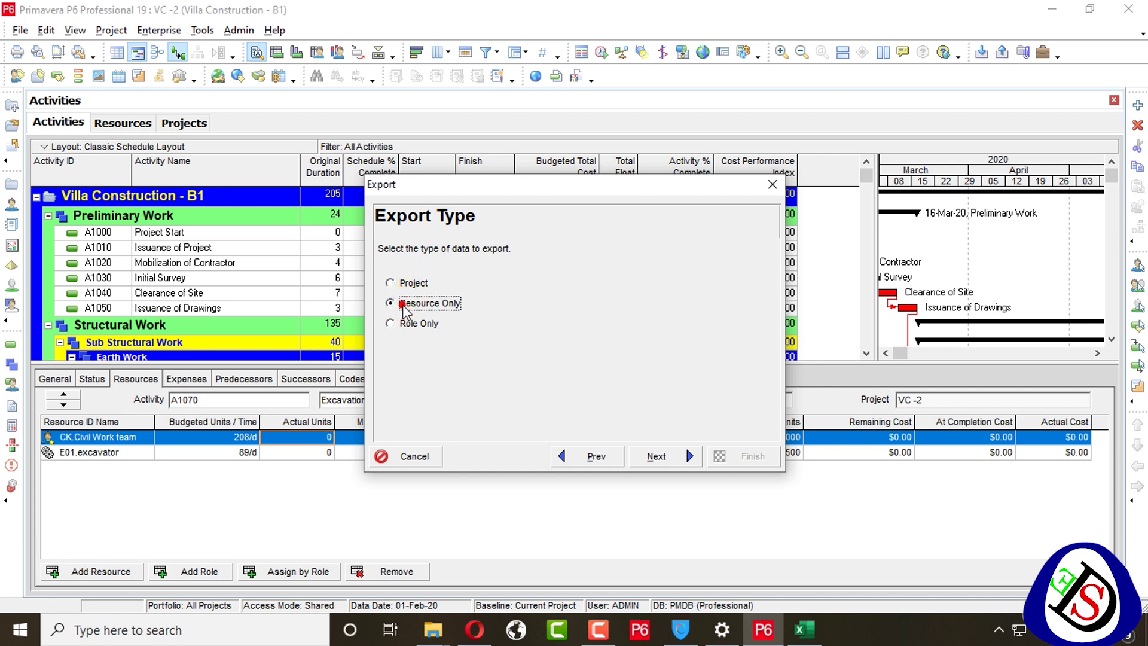
left_click(413, 323)
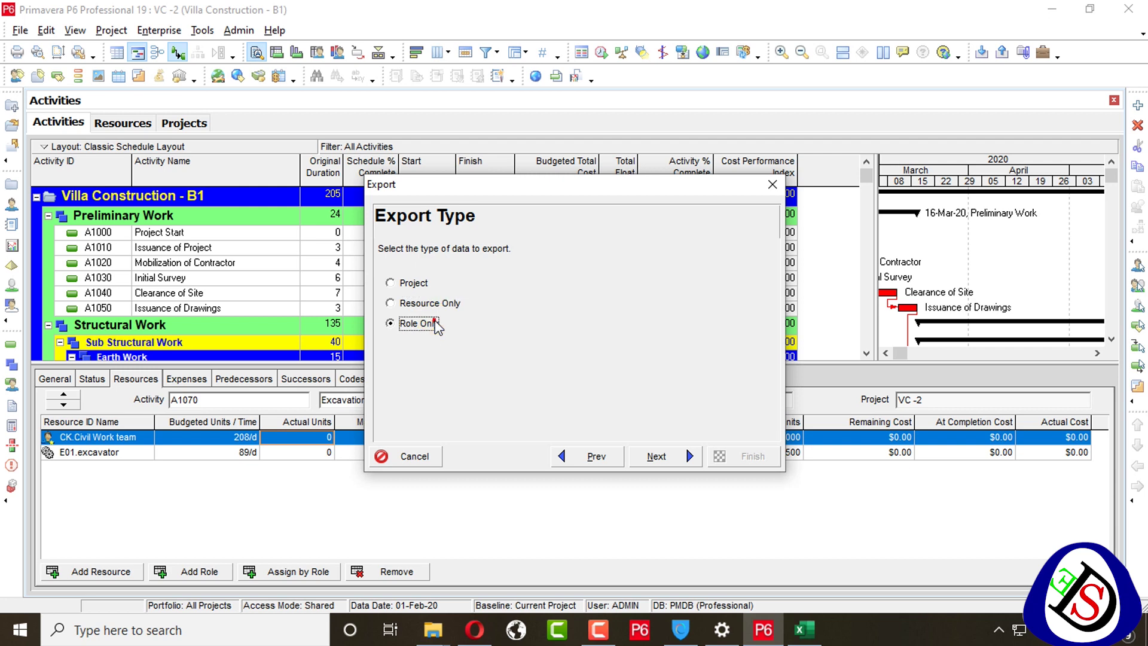
left_click(432, 306)
left_click(408, 283)
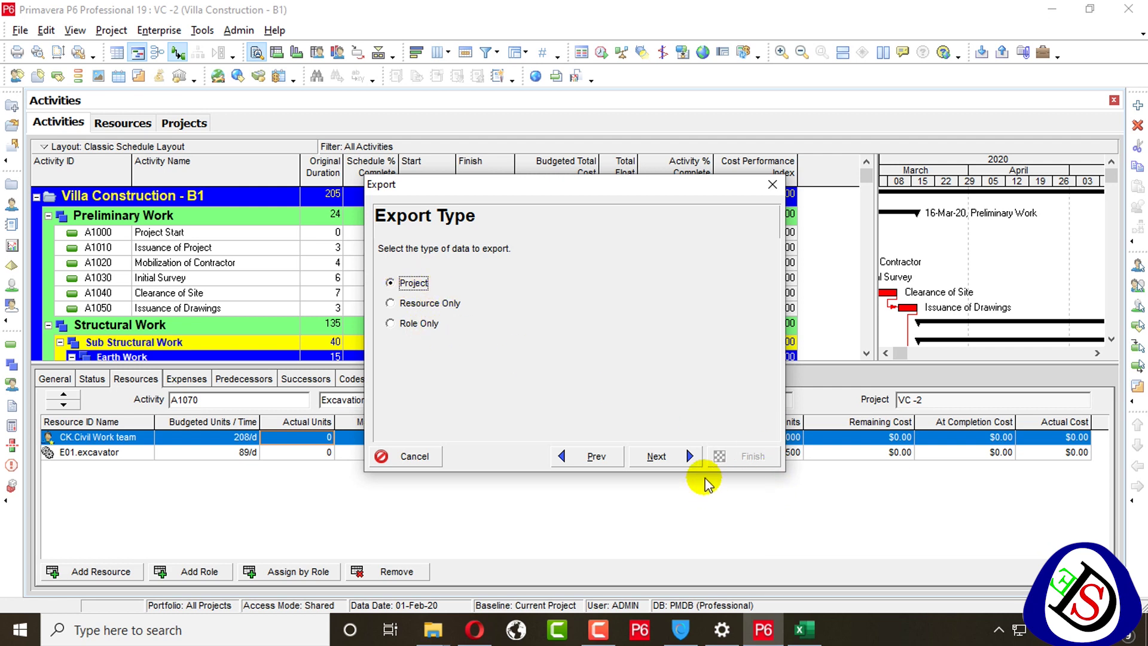
left_click(675, 457)
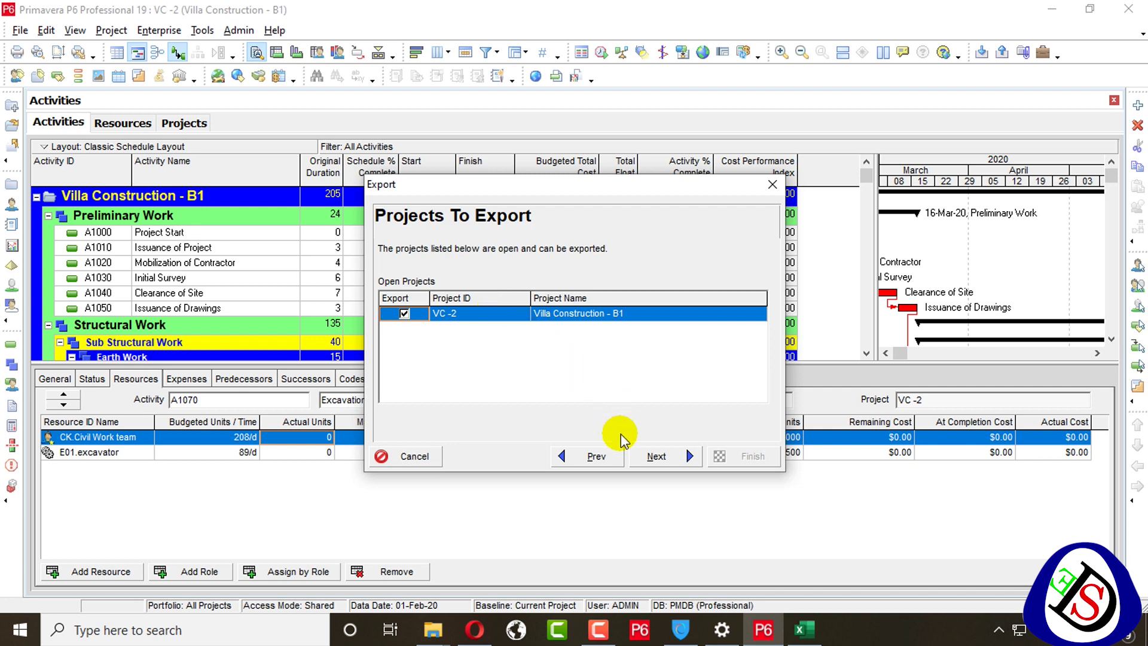
left_click(644, 457)
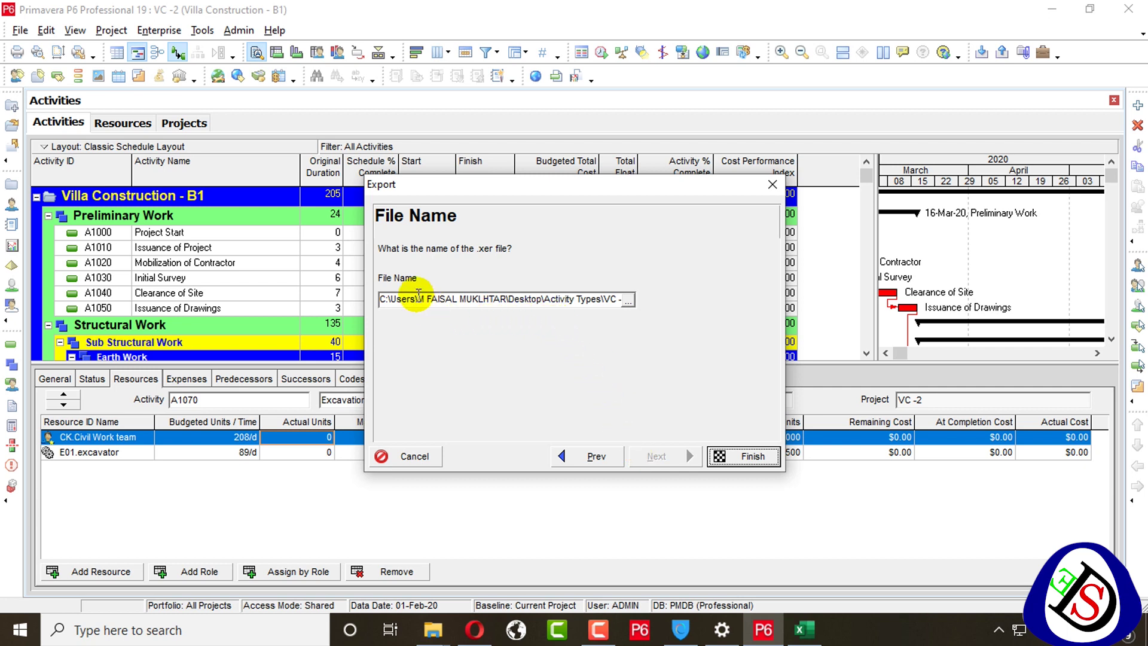
Step: Save the export to the Desktop as an XER file named ecport, run the export and close the wizard
left_click(626, 300)
left_click(383, 221)
left_click(558, 407)
key("ctrl+a")
key("BackSpace")
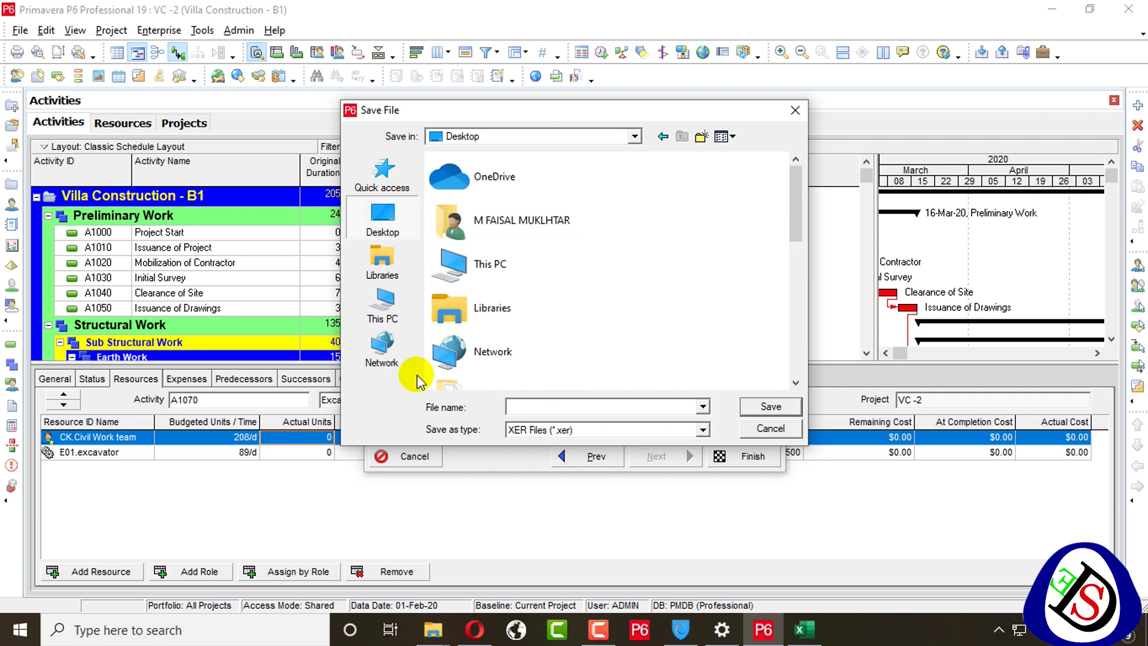
type("ecp")
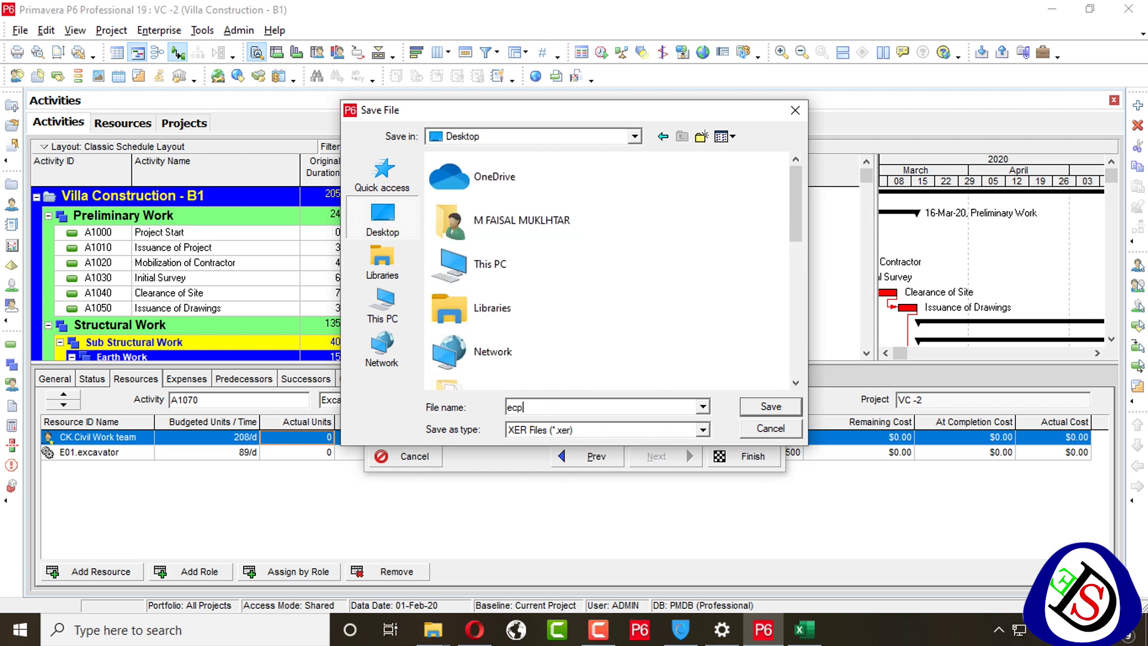
type("ort")
left_click(757, 411)
left_click(720, 458)
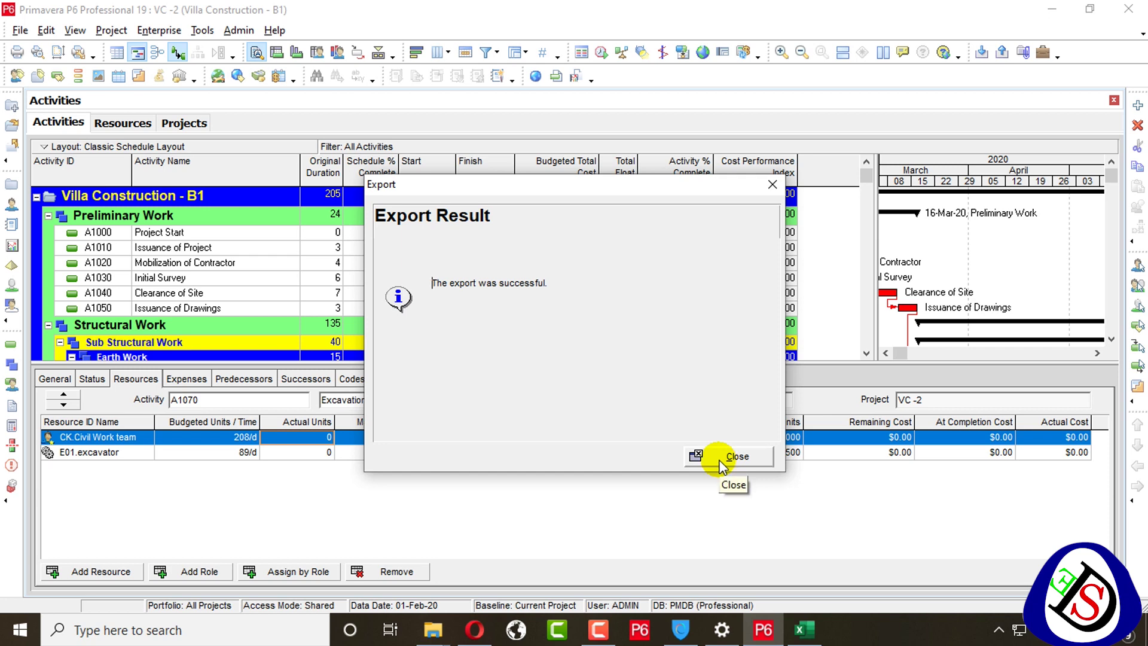
left_click(720, 459)
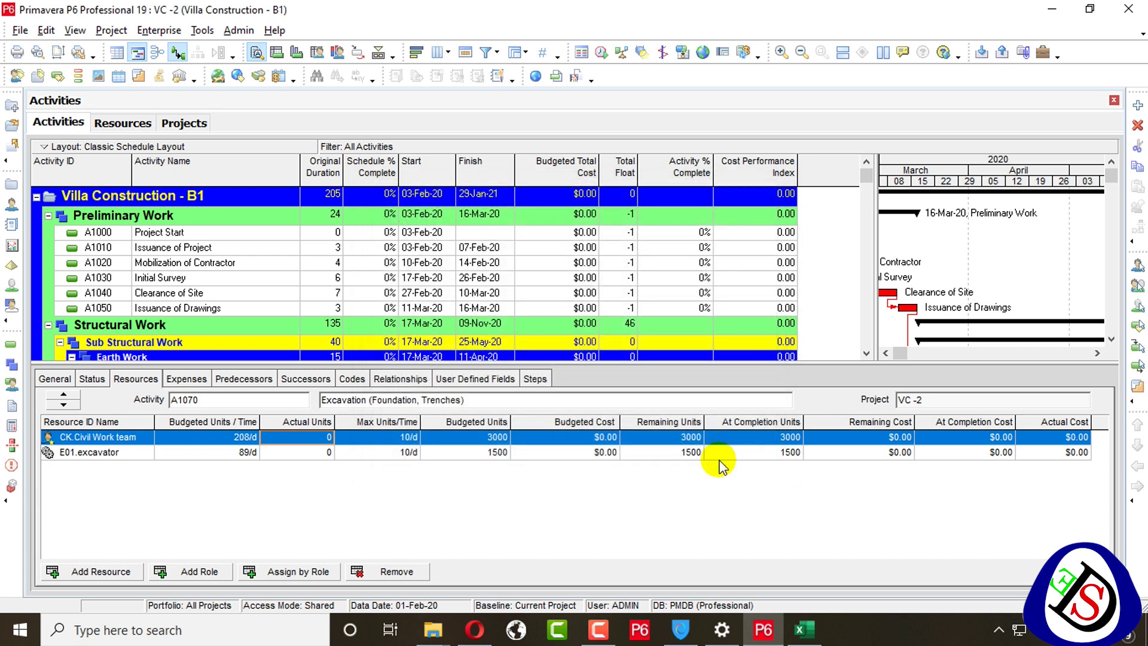
Step: Check the exported ecport file on the Windows desktop and return to Primavera P6
left_click(1059, 8)
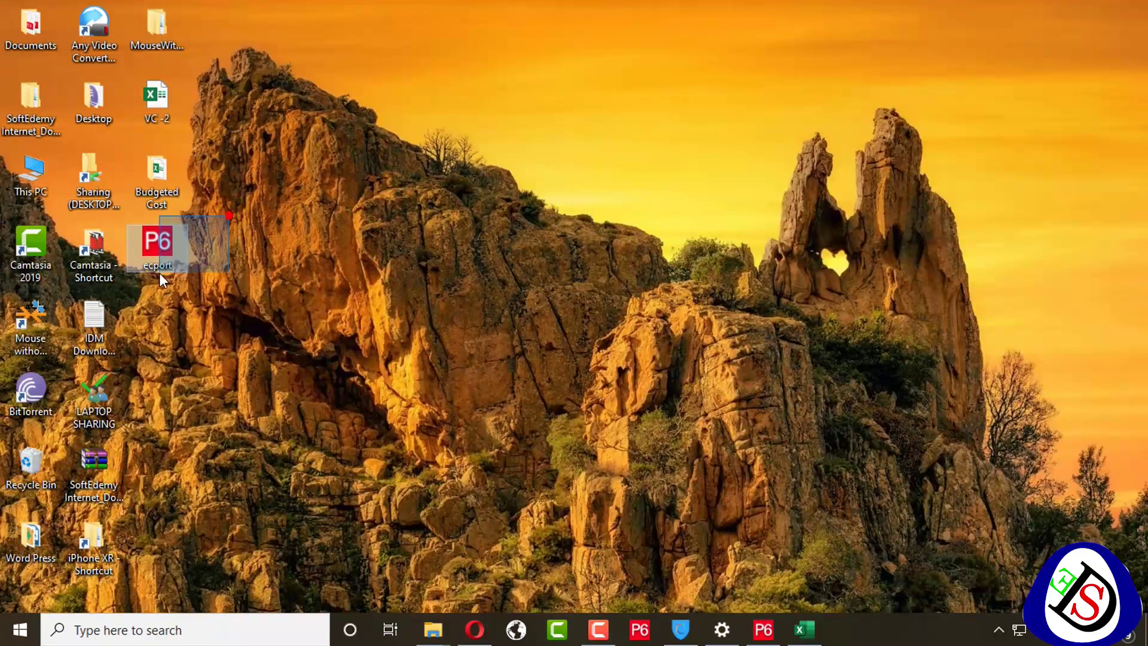
left_click(146, 262)
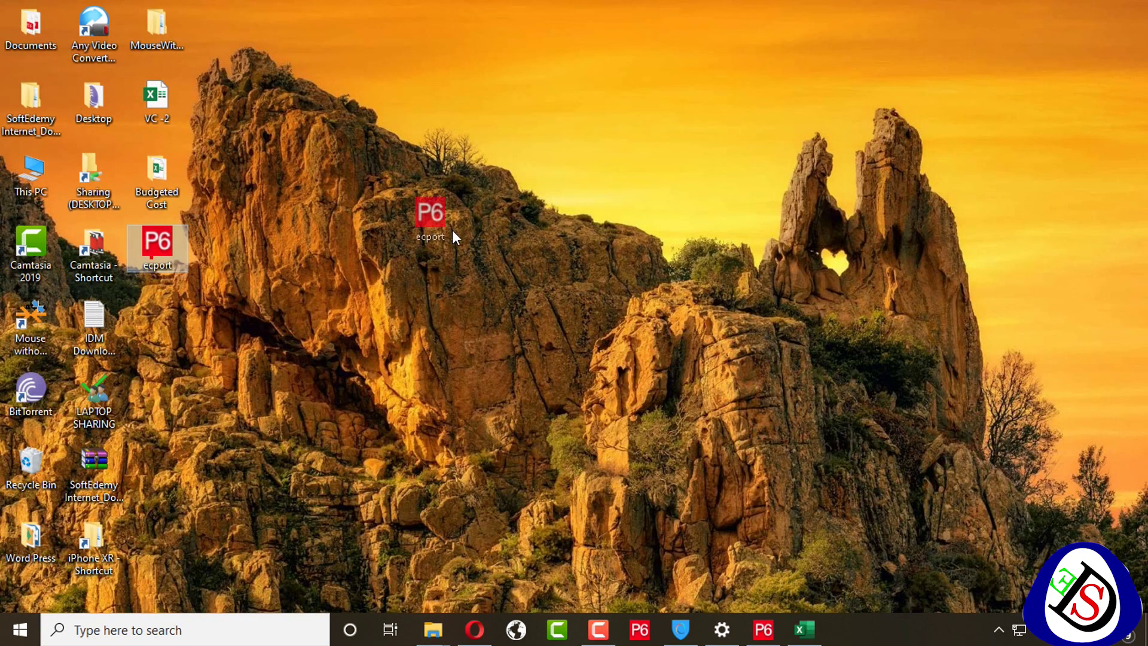
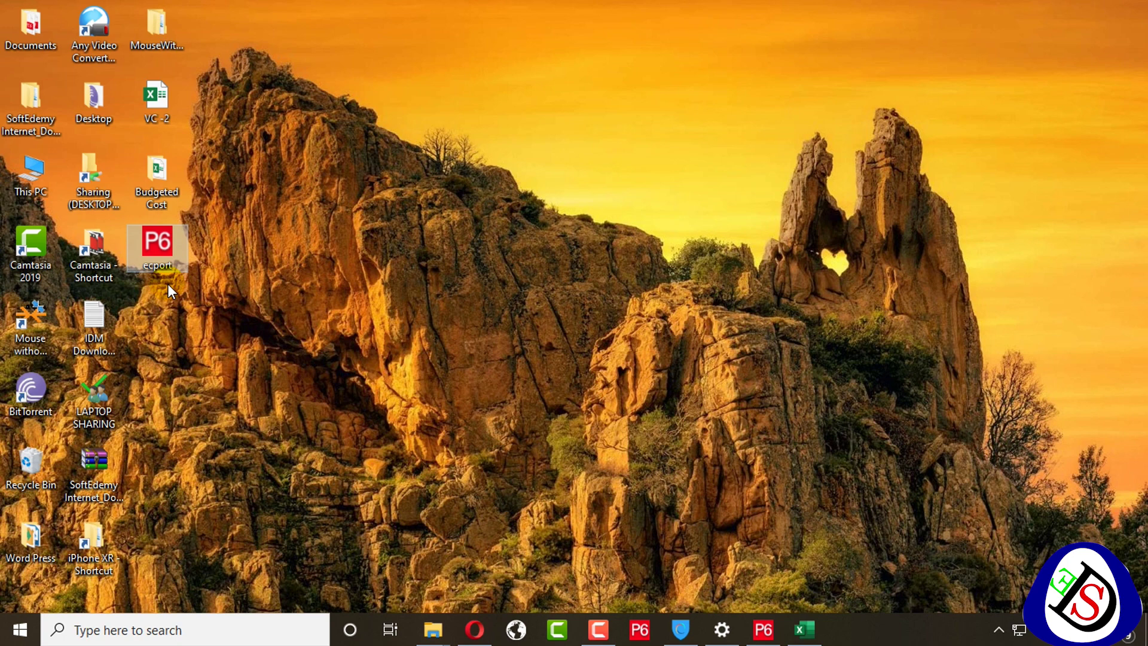
left_click(764, 631)
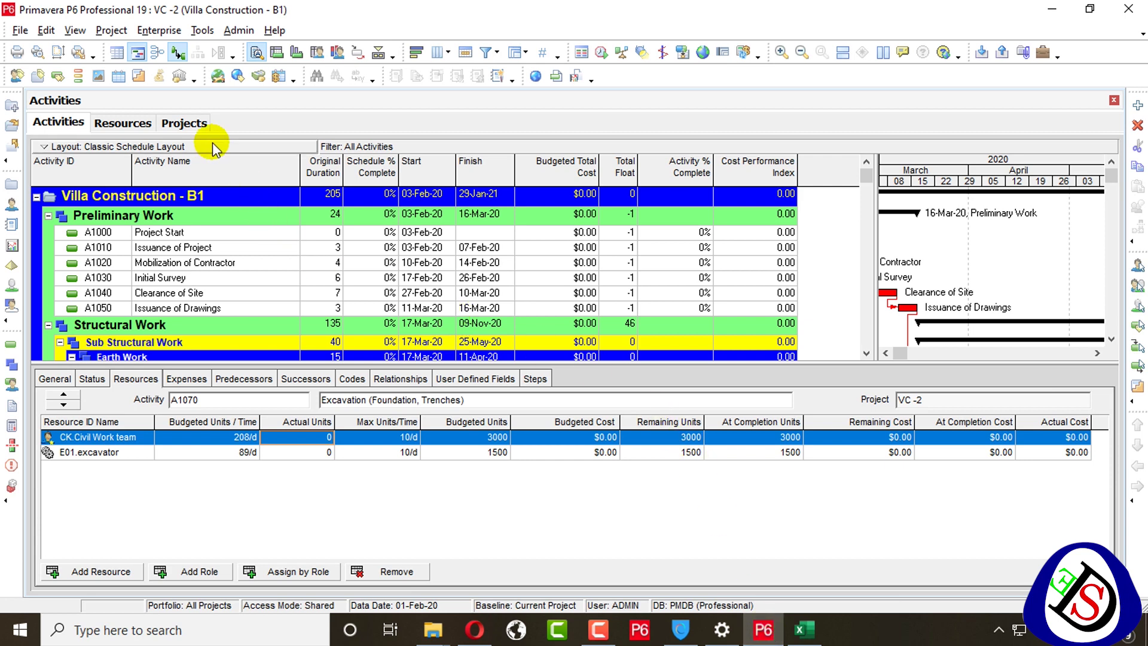
Step: Switch to the project list and select the Residential Project node, EPS 10, as the place for the import
left_click(198, 126)
scroll(202, 273, "down", 5)
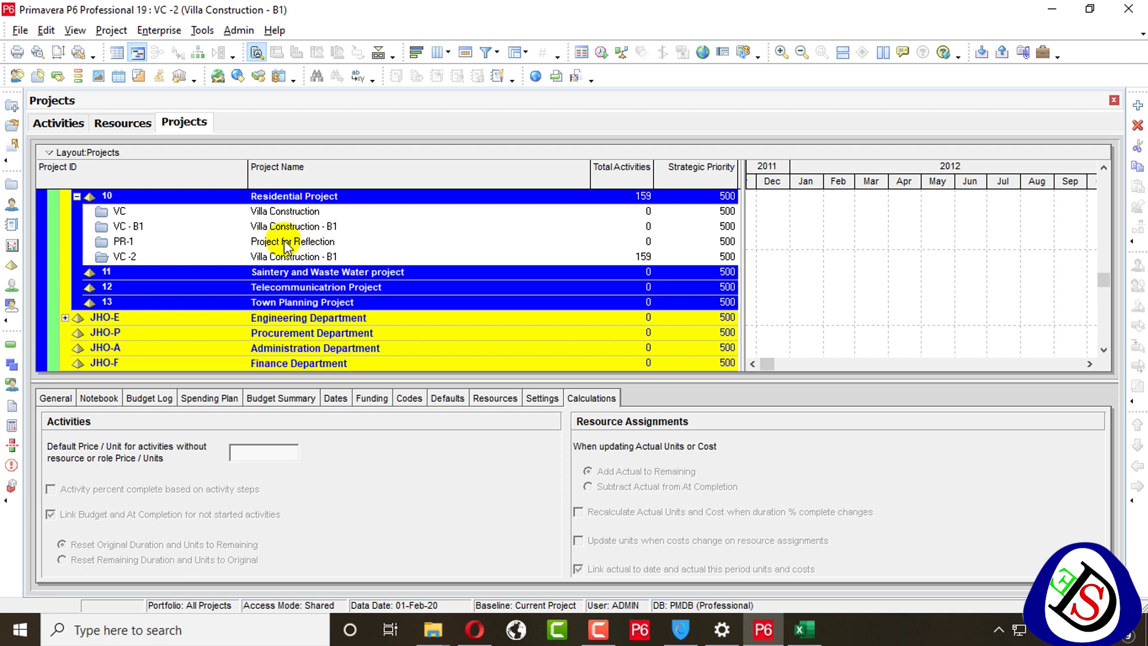
right_click(285, 242)
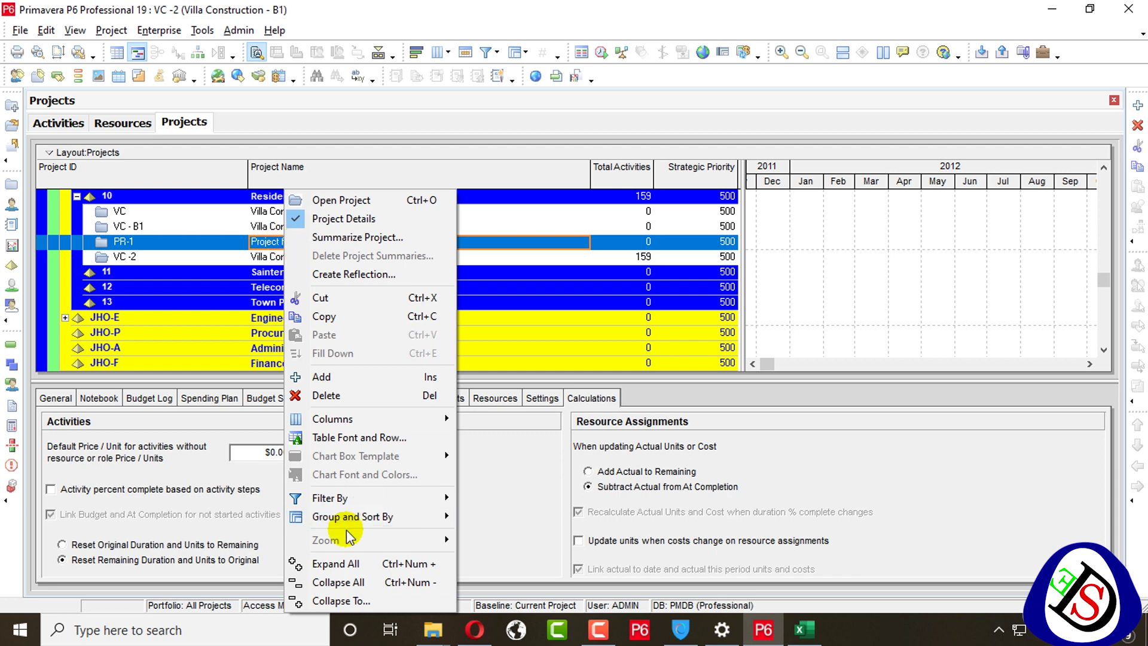
left_click(134, 260)
left_click(164, 195)
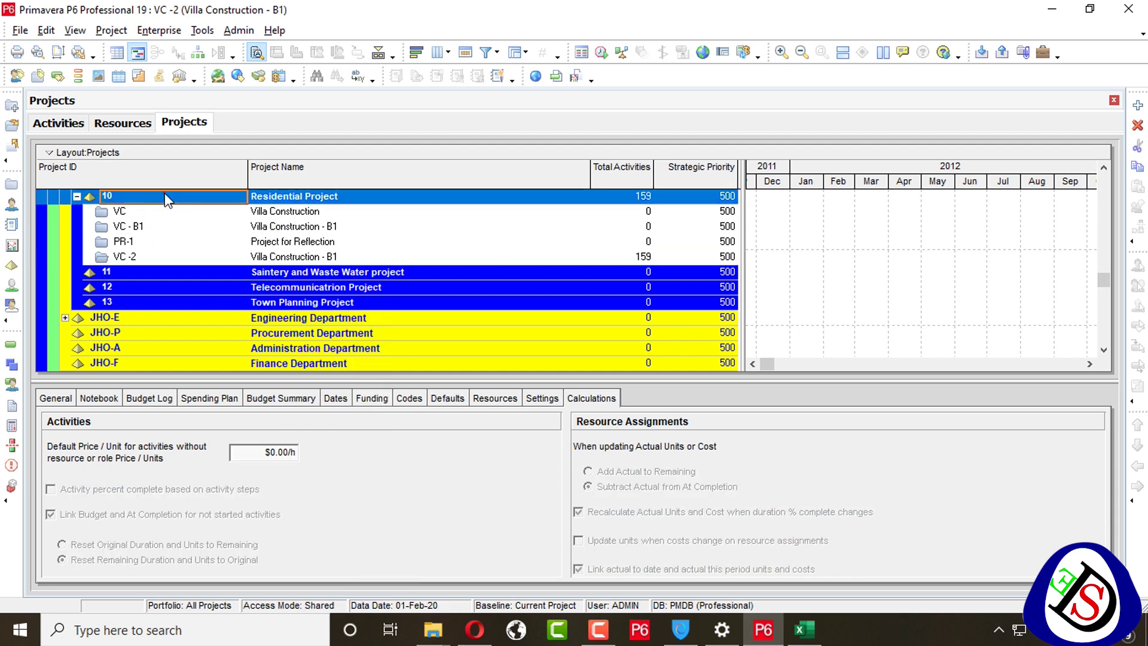
Step: Start an import in the Primavera PM - (XER) format with Project as the type of data
left_click(24, 33)
left_click(73, 111)
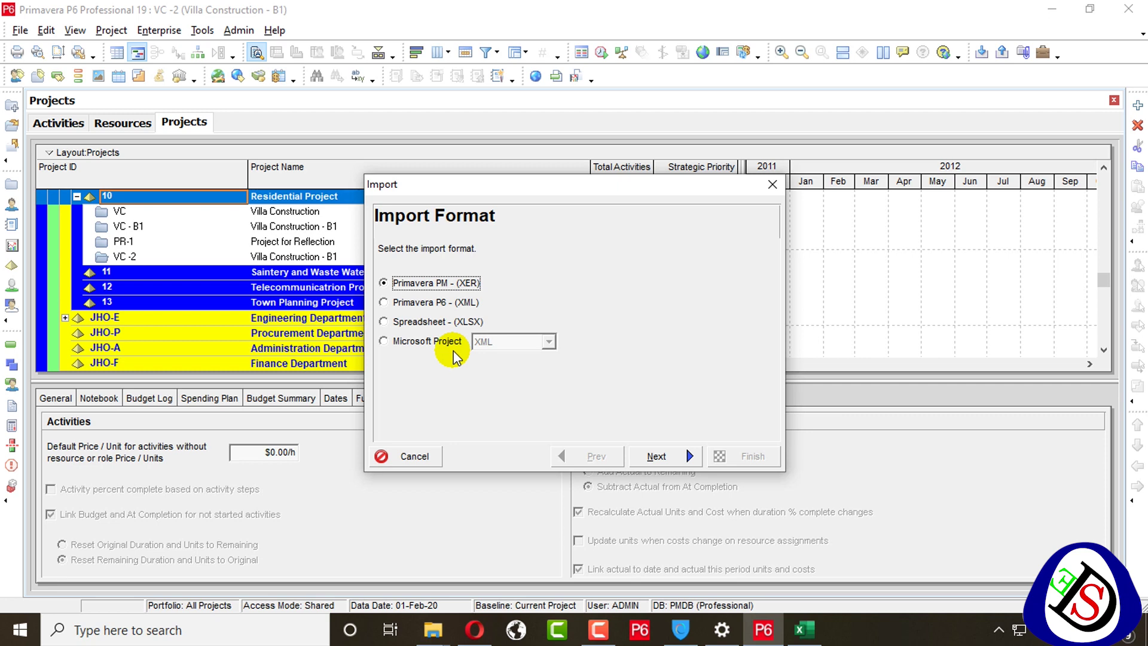
left_click(644, 459)
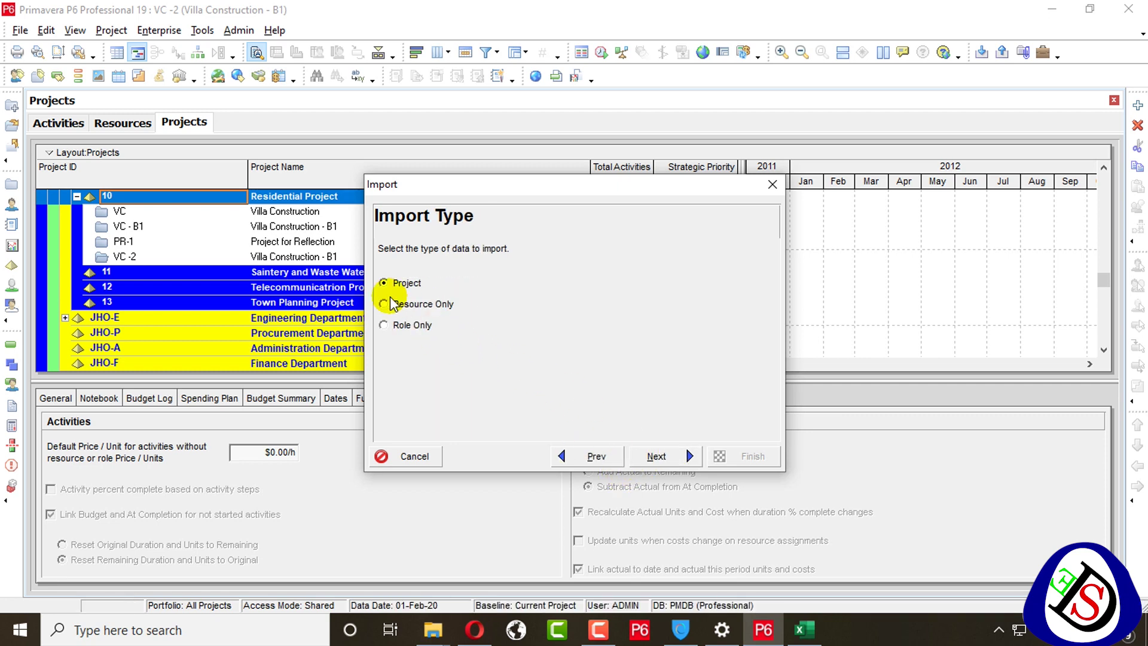
left_click(682, 459)
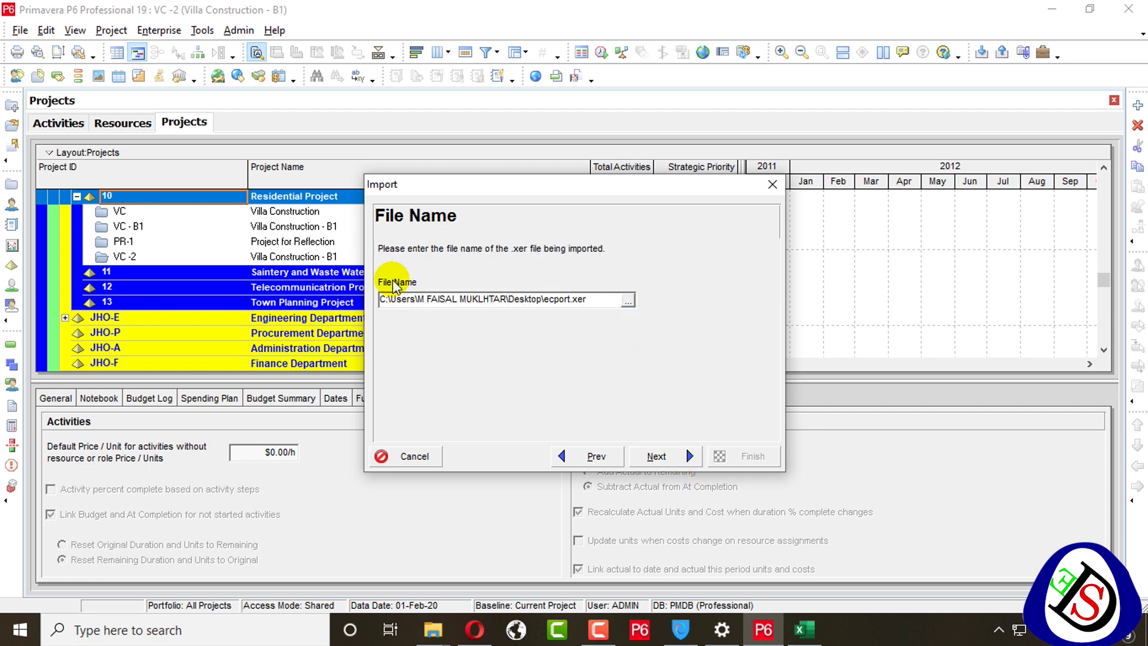
Step: Choose the ecport XER file from the Desktop as the import file and continue to the import project options
left_click(625, 302)
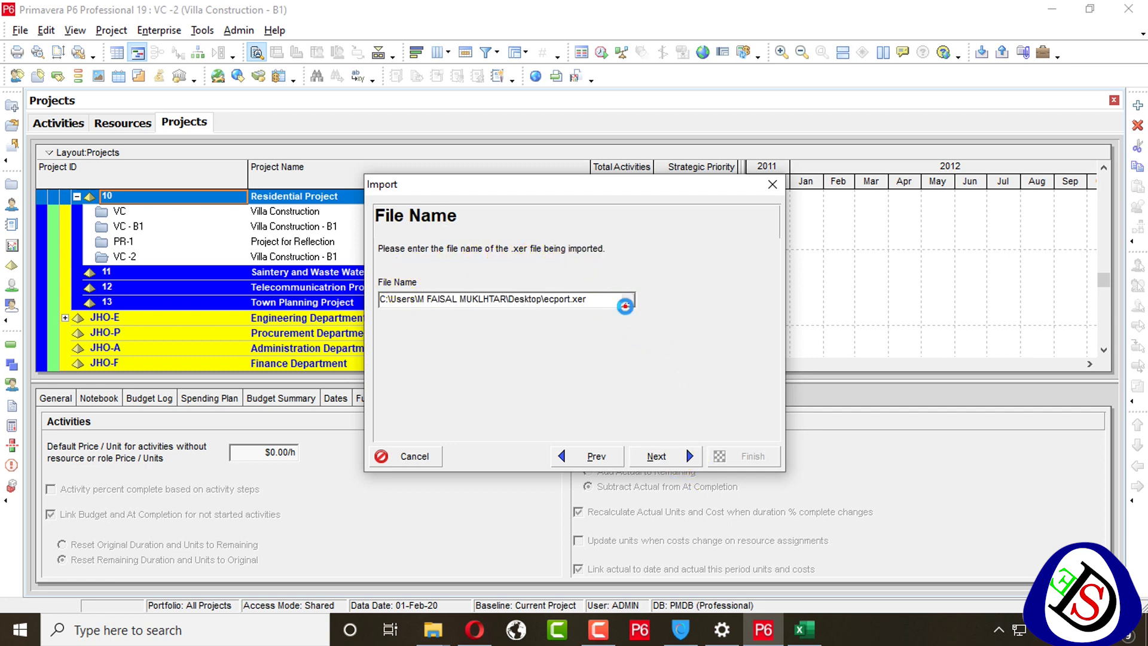
left_click(457, 308)
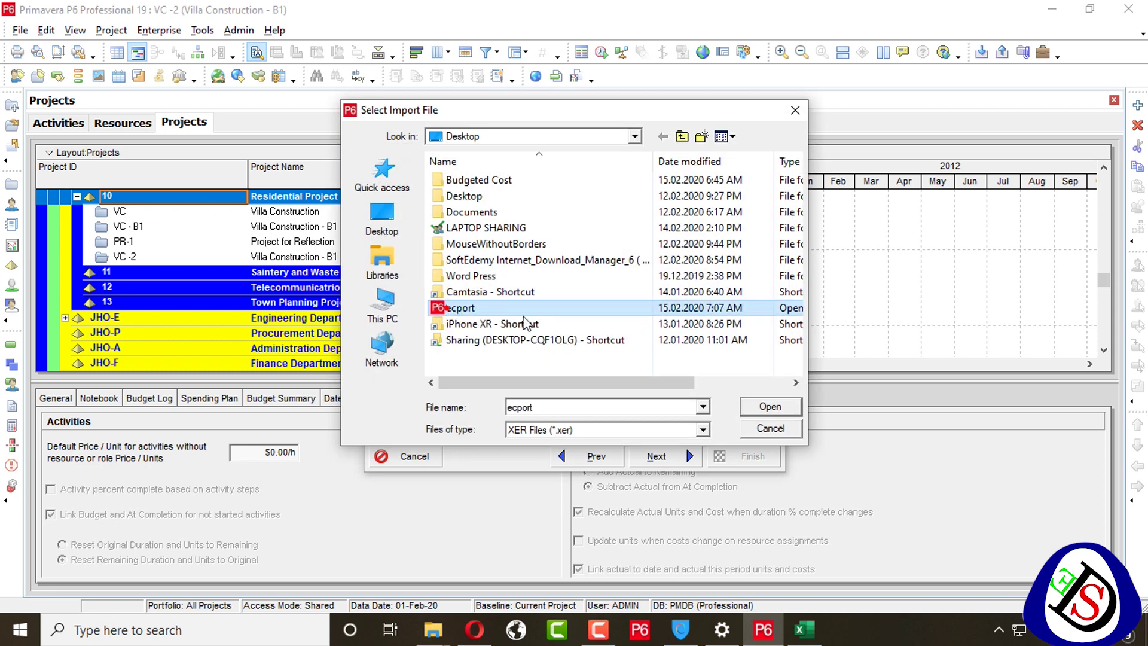
left_click(762, 406)
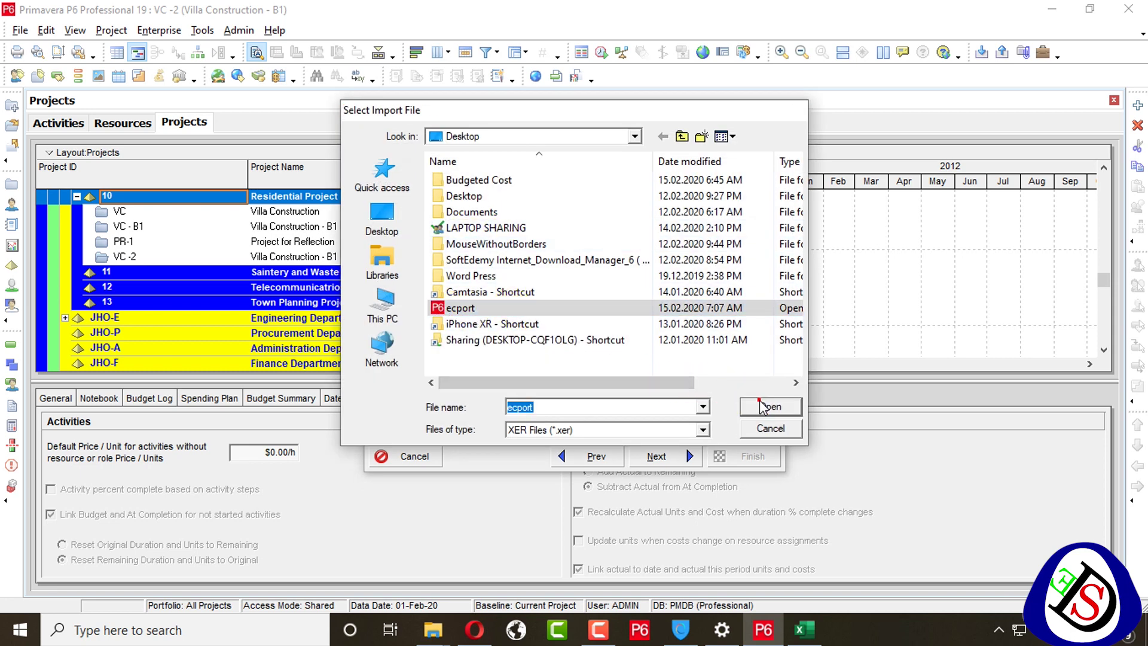
left_click(665, 457)
left_click(670, 457)
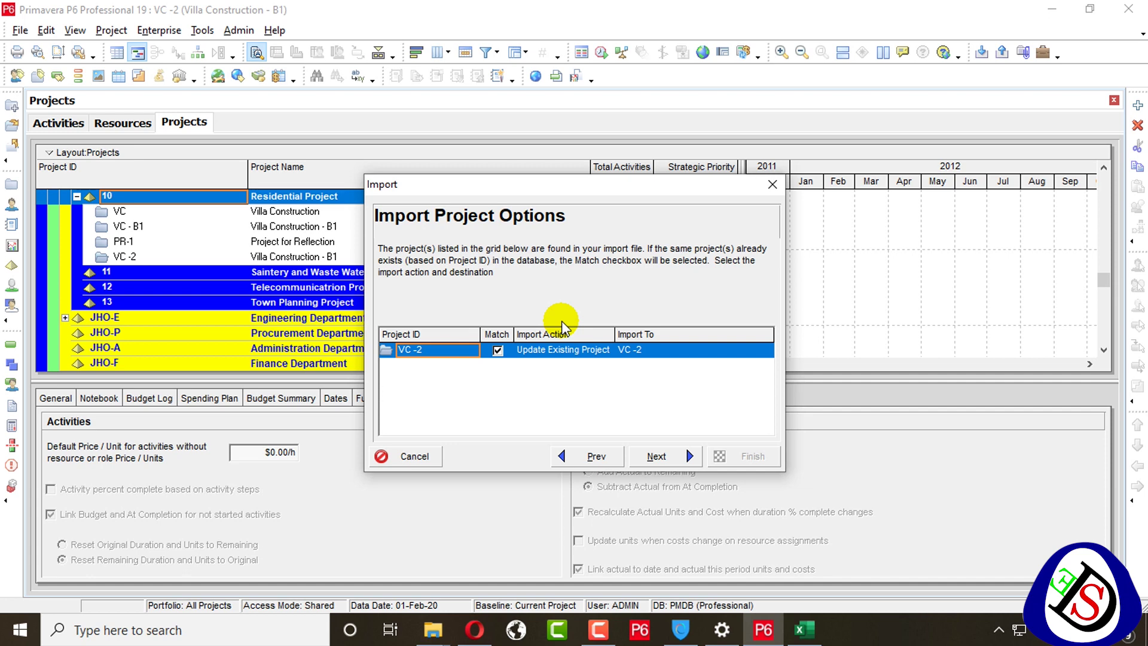
Step: Set the import action for project VC -2 to Update Existing Project
left_click(551, 356)
left_click(551, 355)
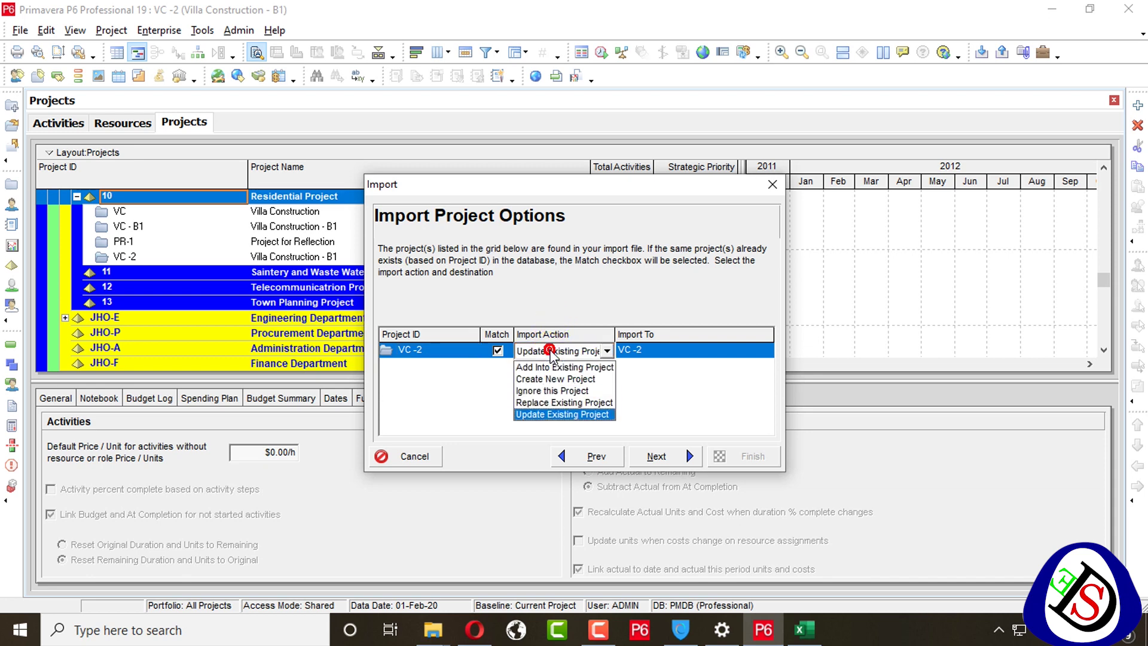
left_click(551, 414)
left_click(558, 353)
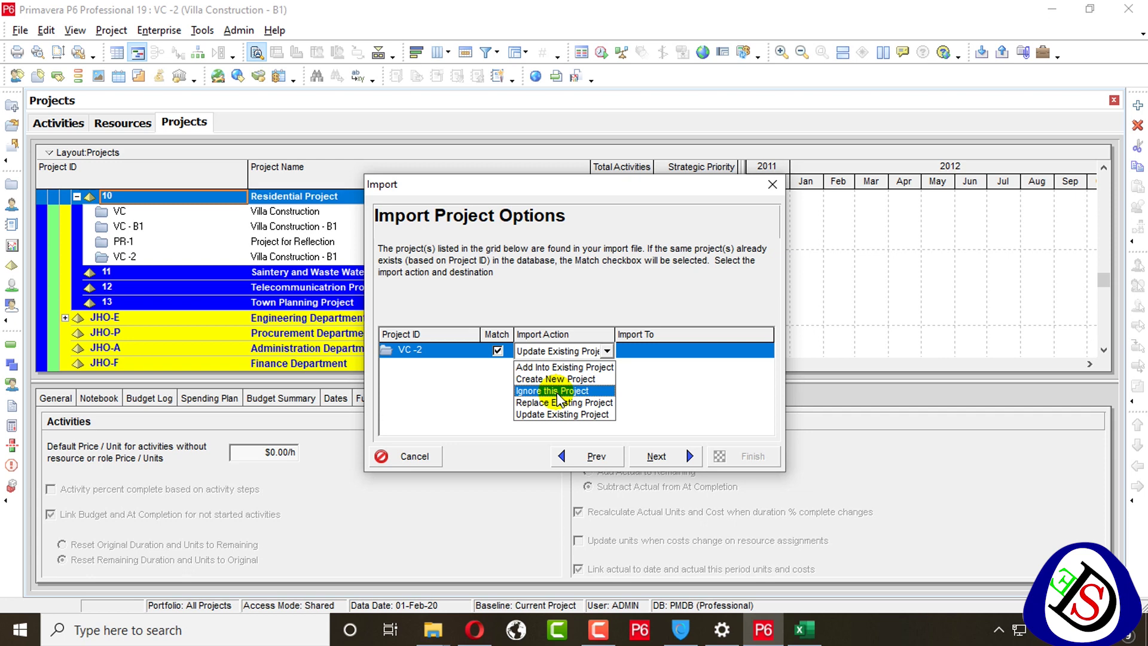
left_click(556, 415)
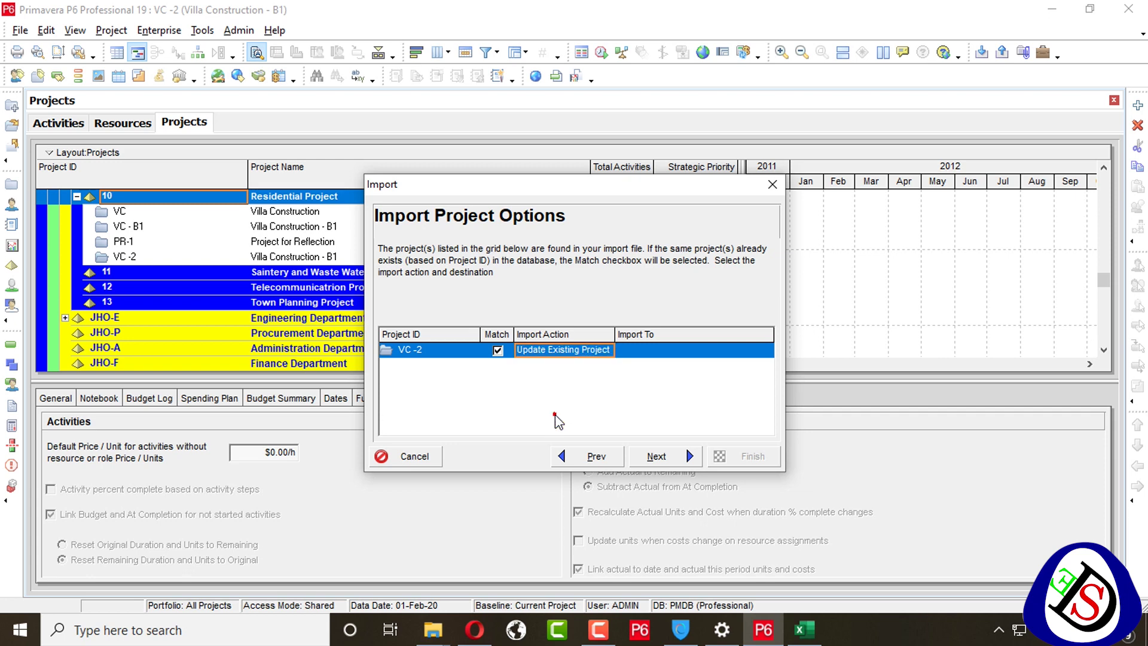
Step: Assign the existing VC -2 project as the import destination and continue to the update project options
double_click(654, 353)
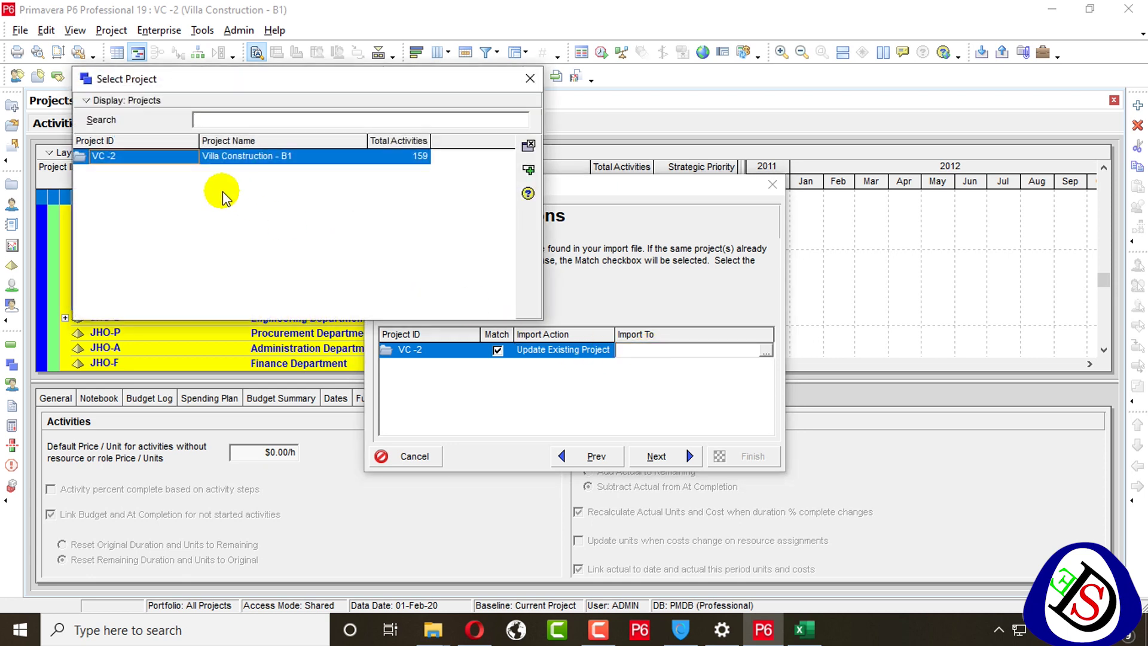
left_click(119, 158)
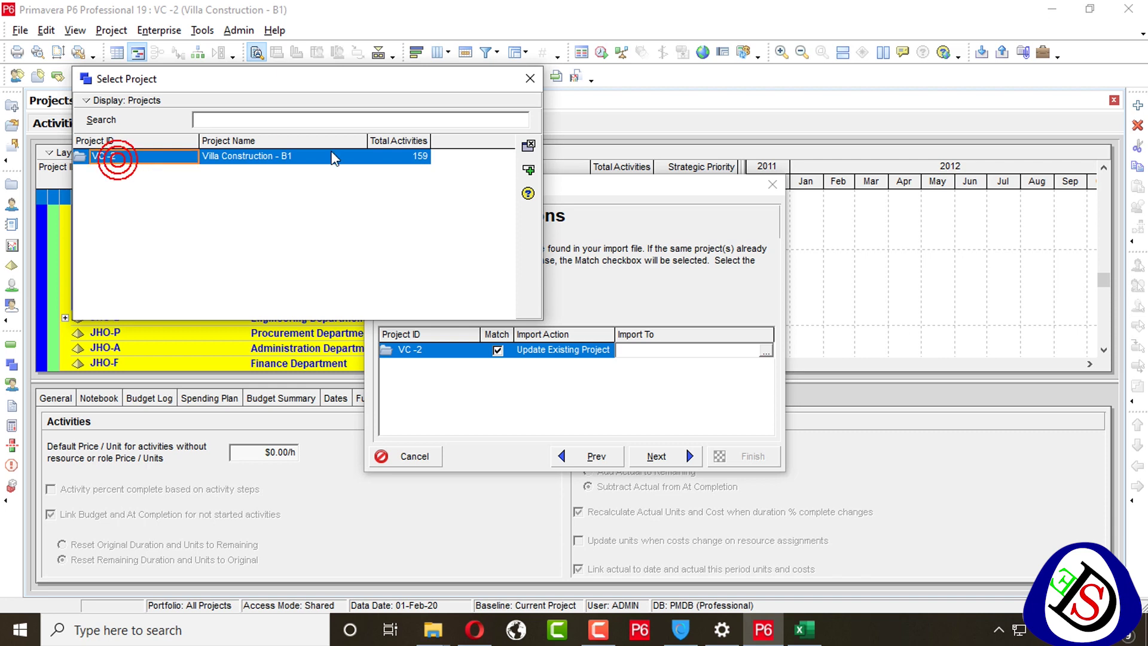
left_click(527, 173)
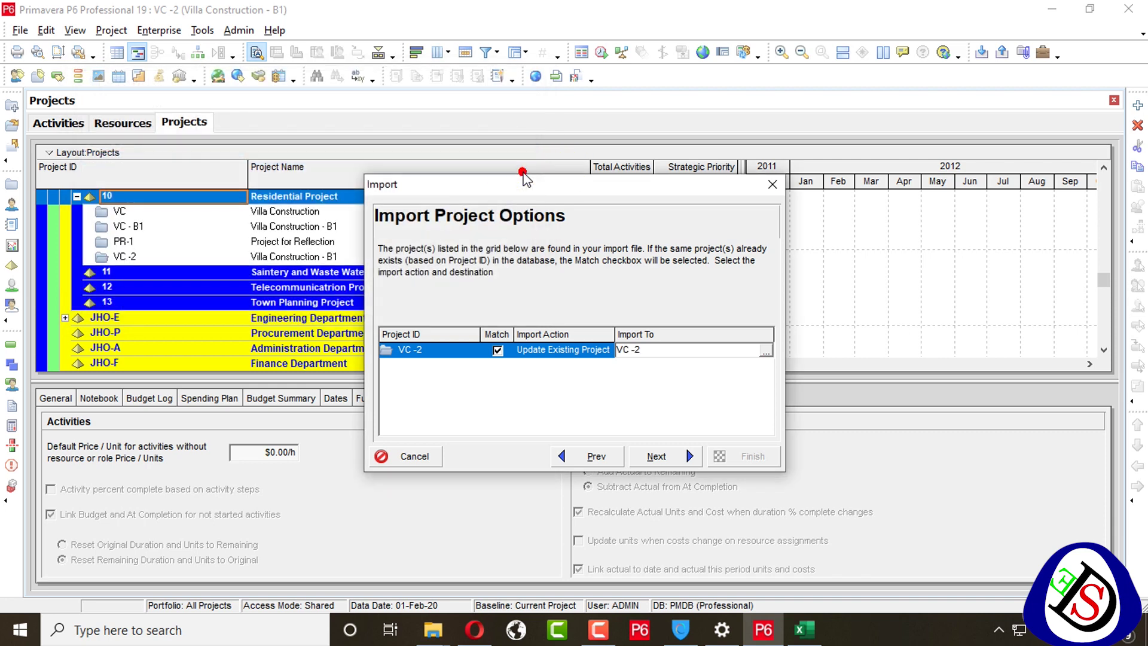
left_click(653, 458)
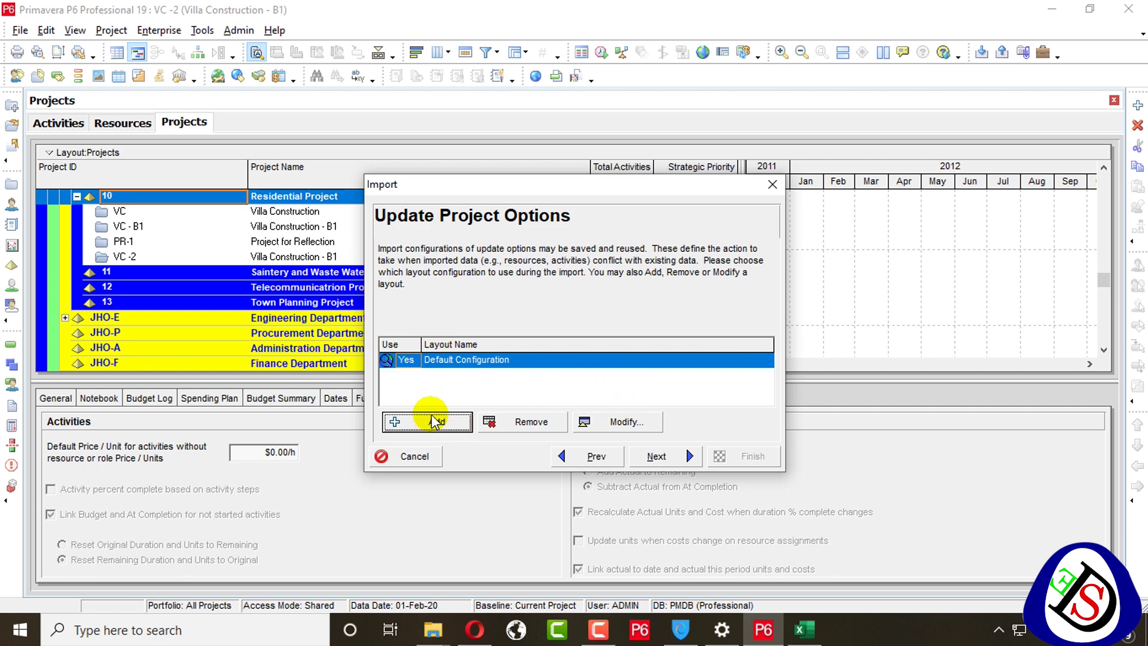
Step: Open the Default Configuration for modification and enlarge its window to show more data types
left_click(595, 422)
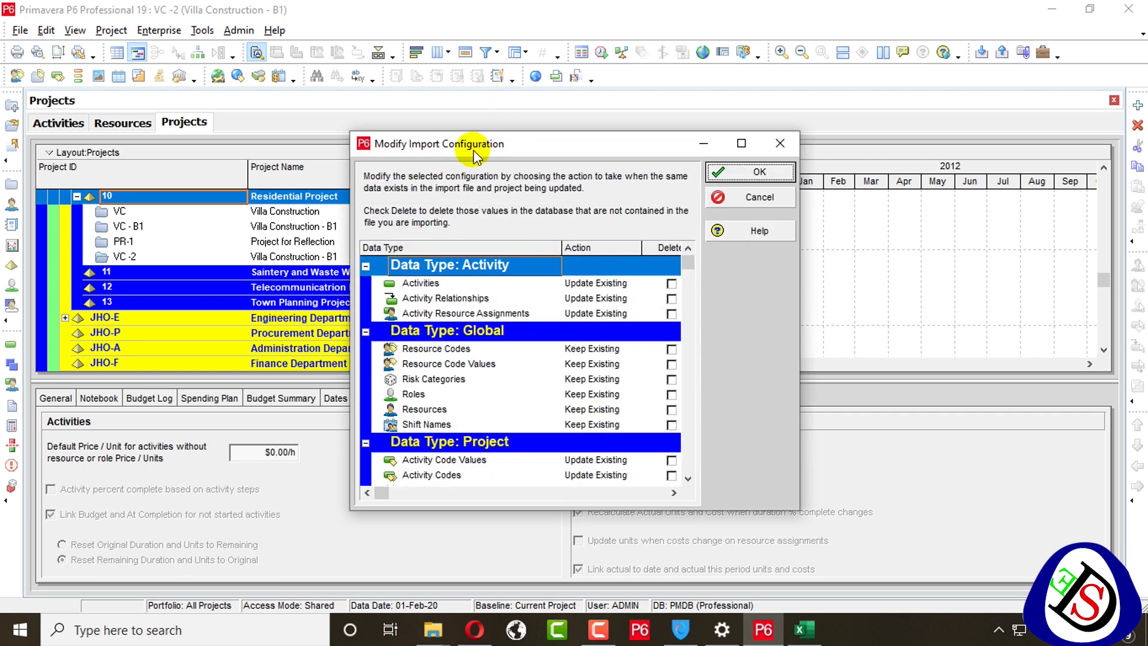
left_click_drag(466, 152, 334, 83)
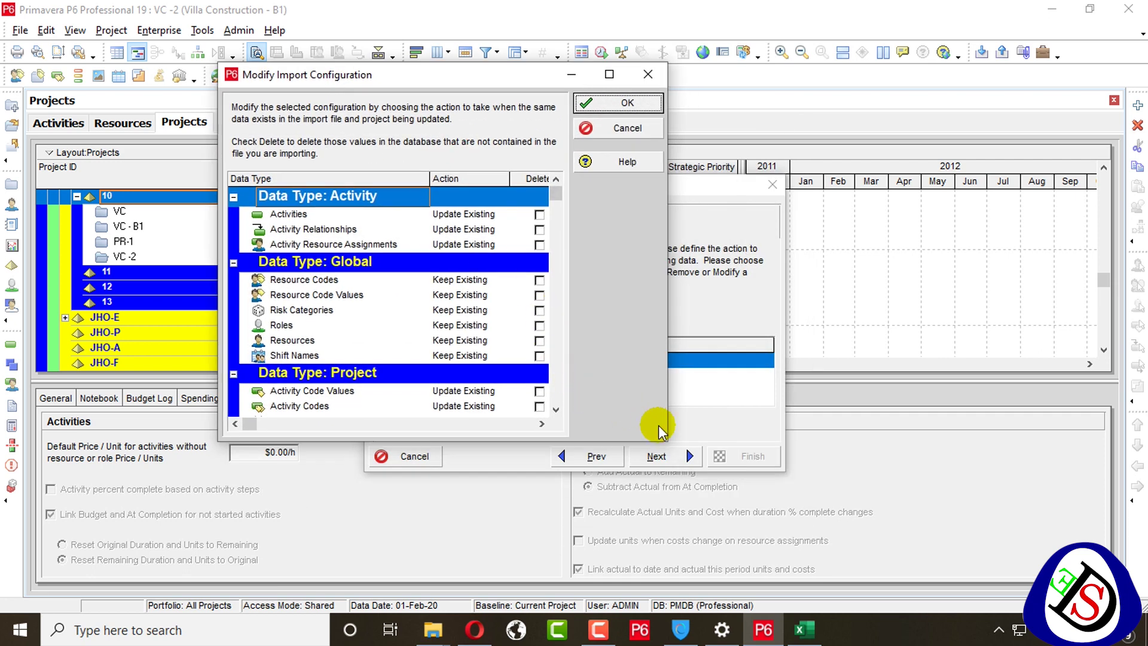
left_click_drag(665, 441, 862, 544)
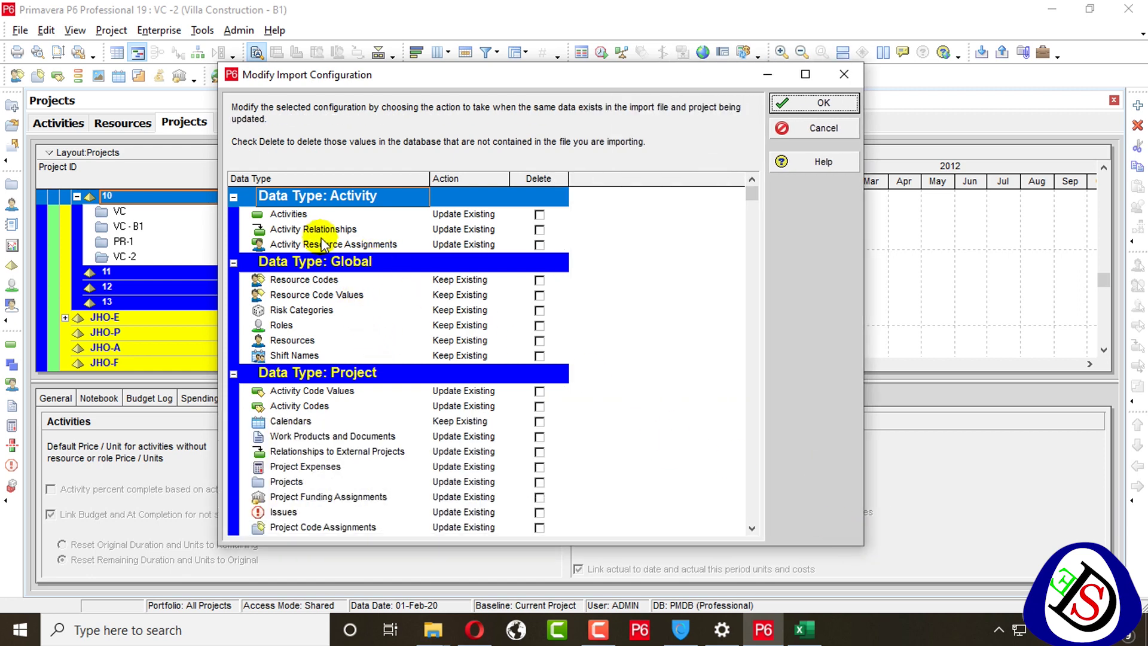
Step: Examine the import actions and the Delete option available for the Activities data type
left_click(285, 214)
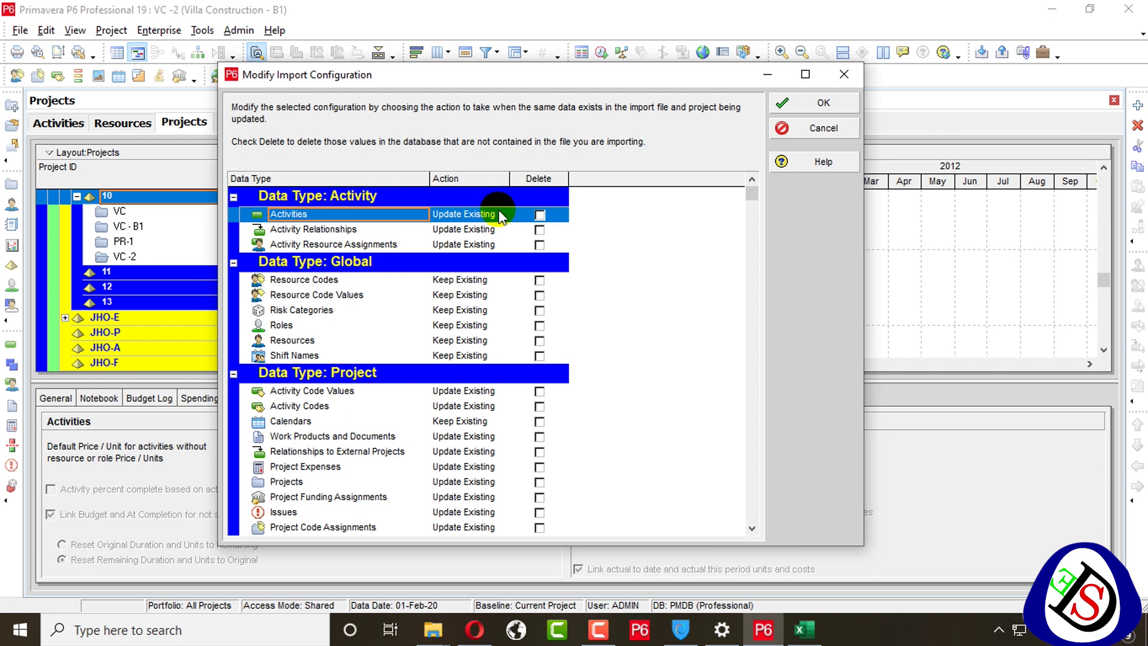
key("Down")
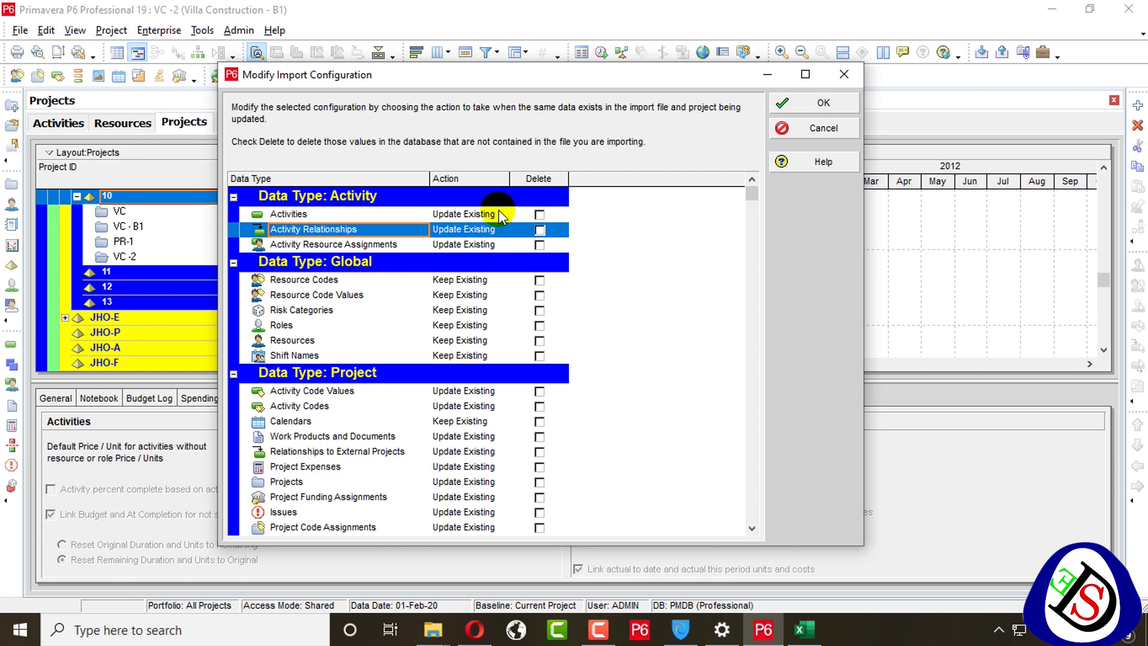
left_click(472, 216)
left_click(474, 216)
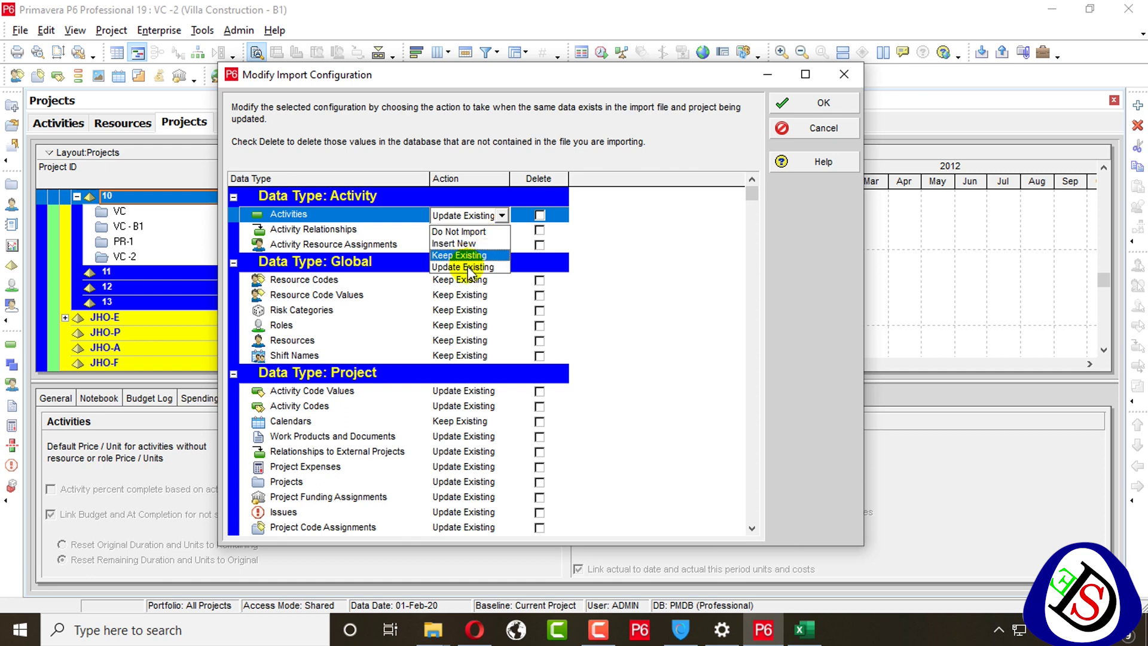
left_click(596, 226)
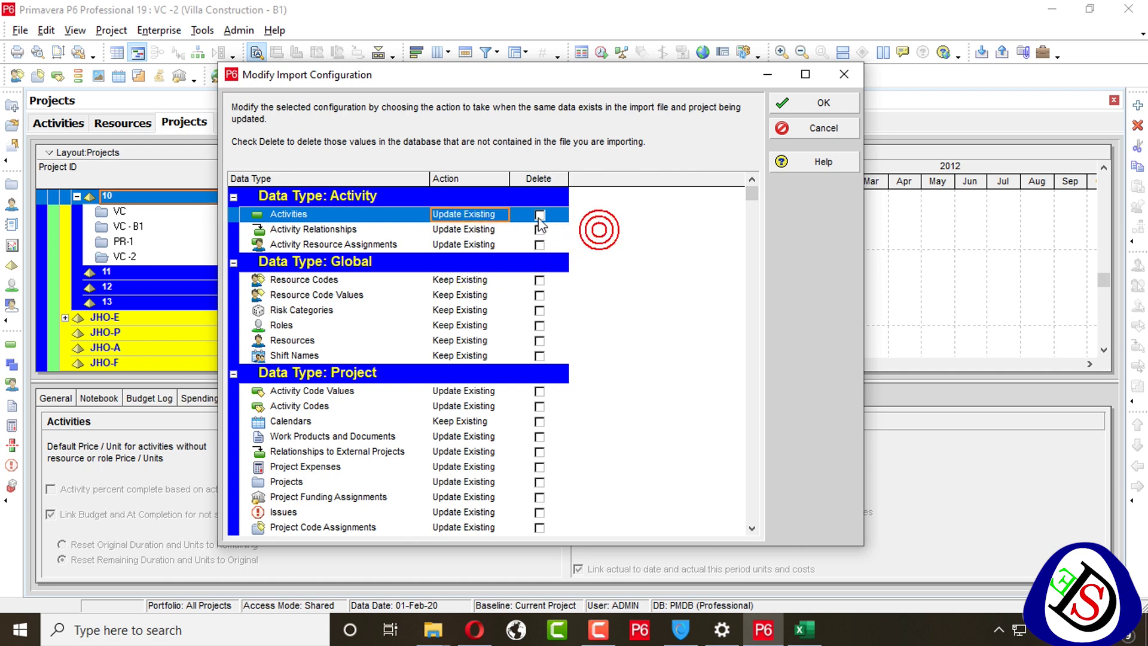
left_click(540, 215)
left_click(538, 216)
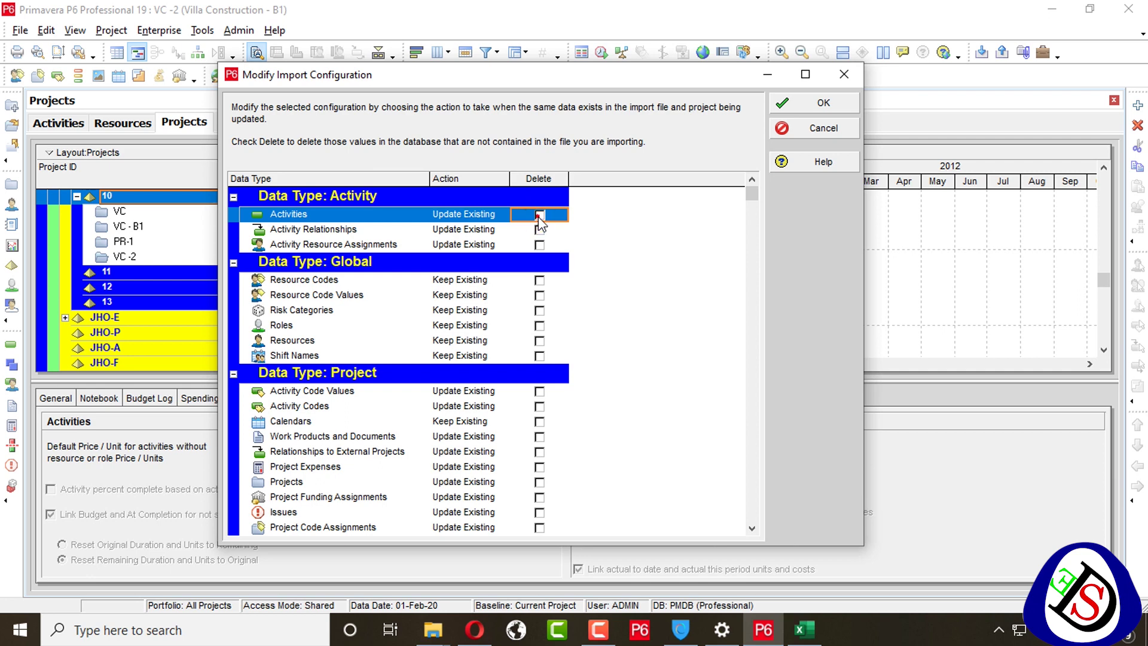
left_click(539, 217)
Step: Try the Do Not Import, Insert New and Keep Existing actions for Activities and return the action to Update Existing
left_click(479, 215)
left_click(470, 232)
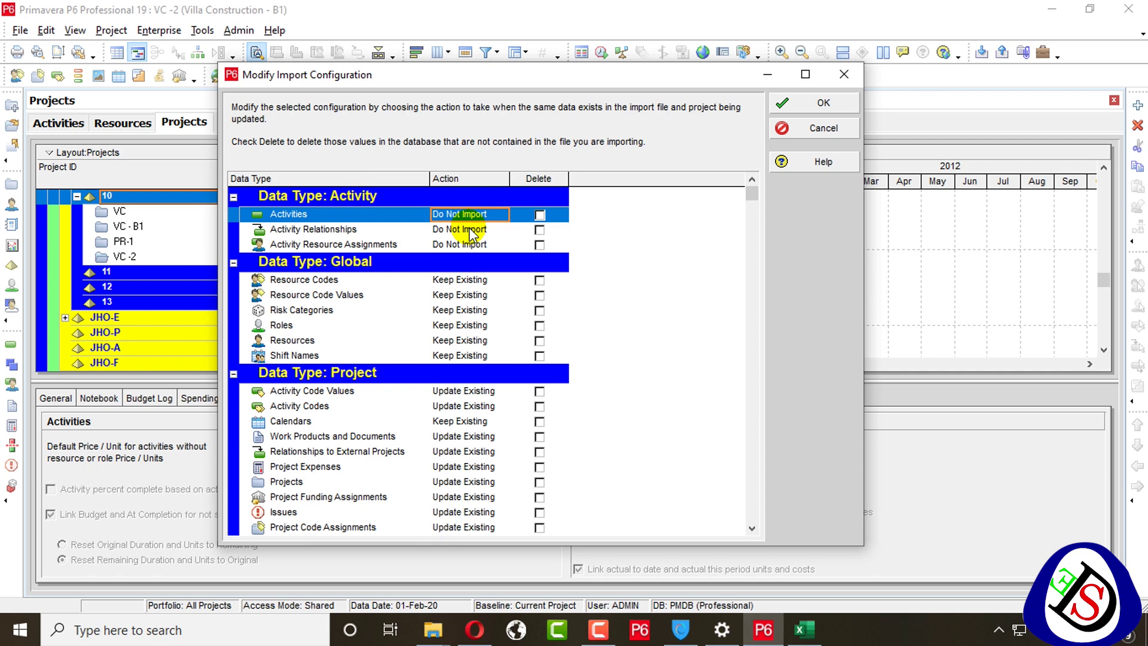
left_click(469, 233)
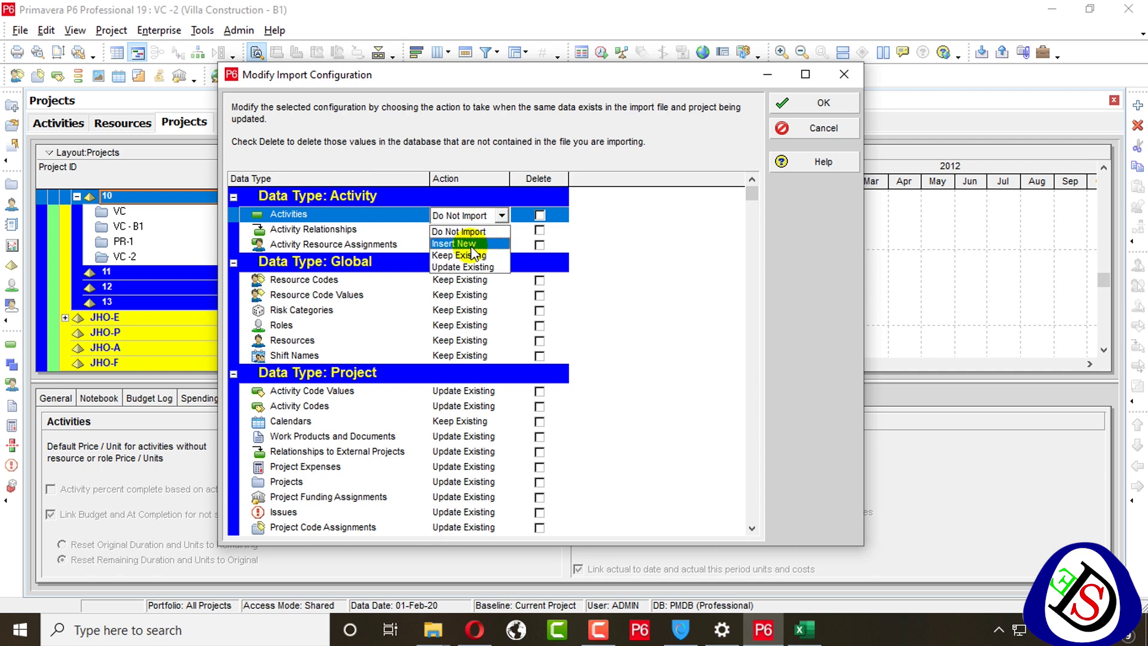
key("Escape")
key("Down")
left_click(625, 216)
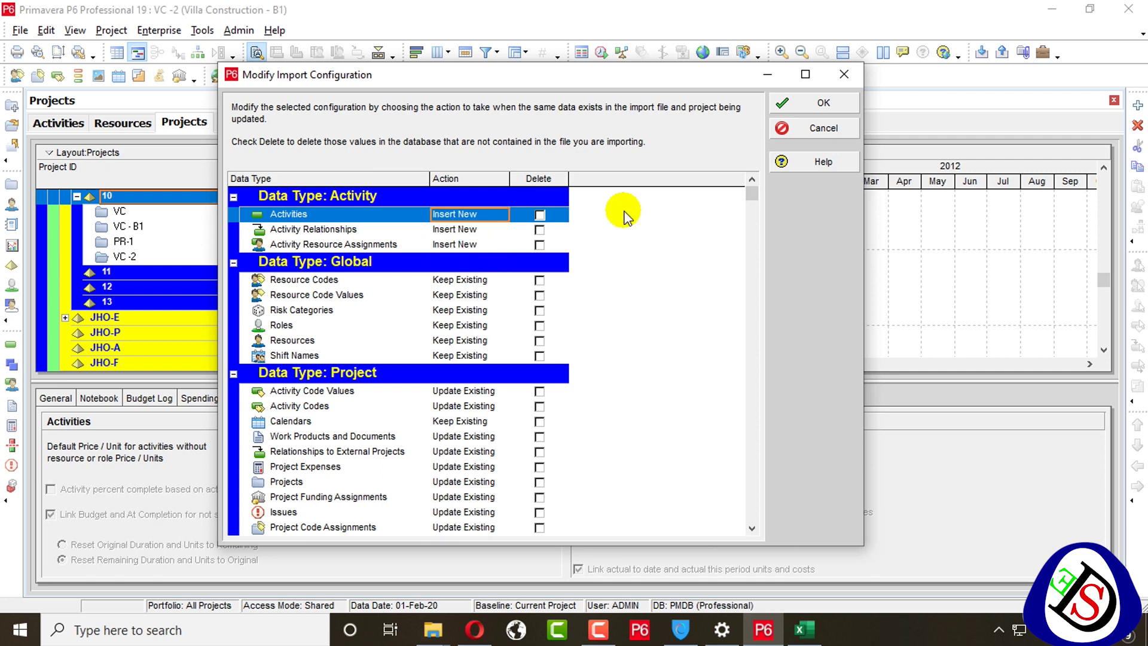
left_click(468, 216)
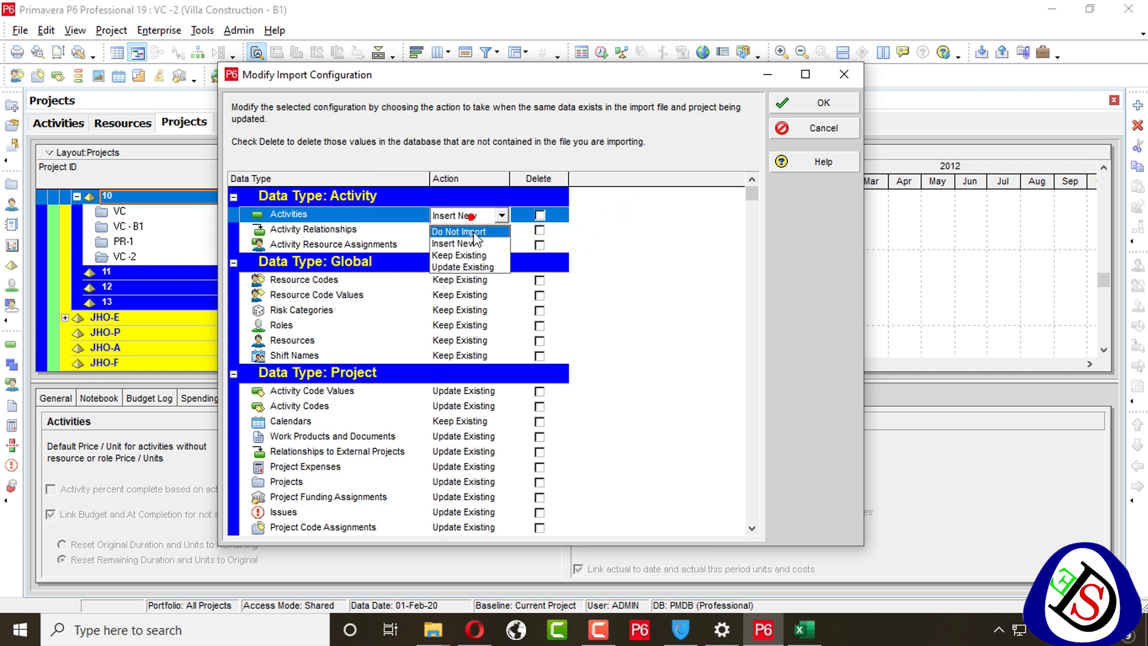
left_click(464, 255)
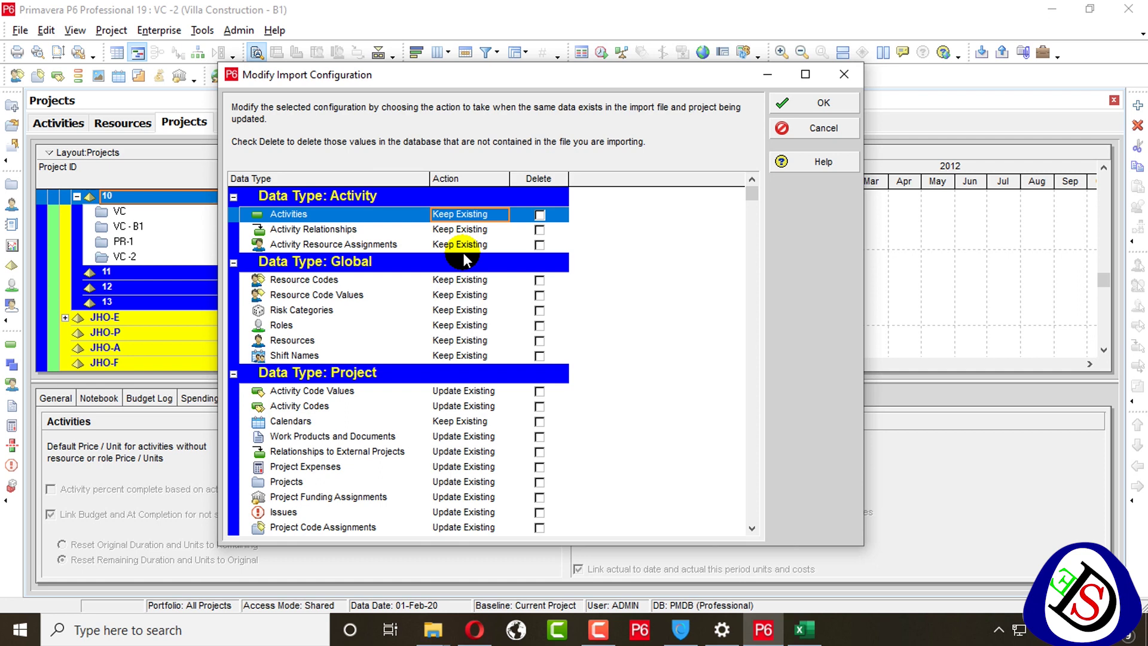
left_click(468, 215)
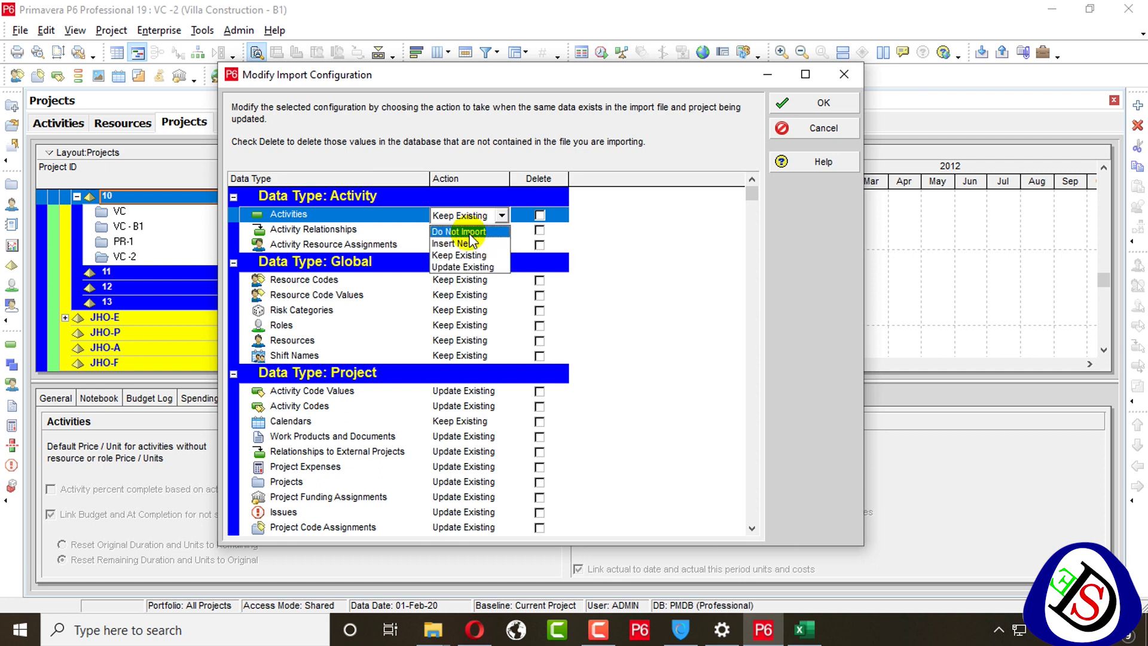
left_click(463, 267)
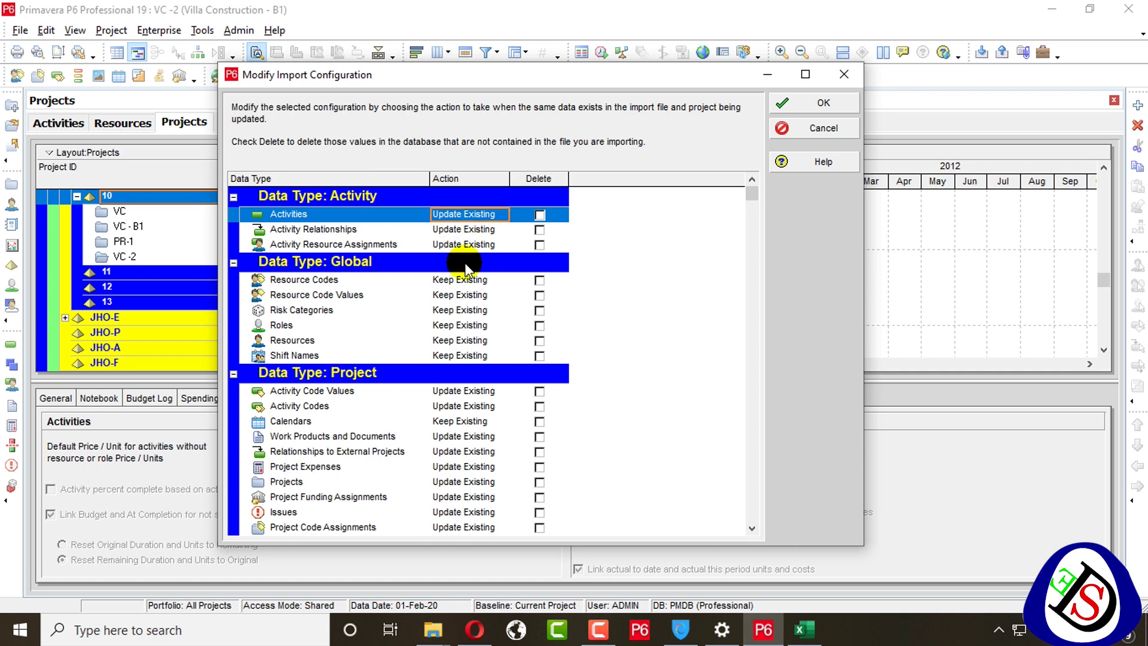
Step: Try the Do Not Import and Update Existing actions for Resource Codes and return the action to Keep Existing
left_click(462, 279)
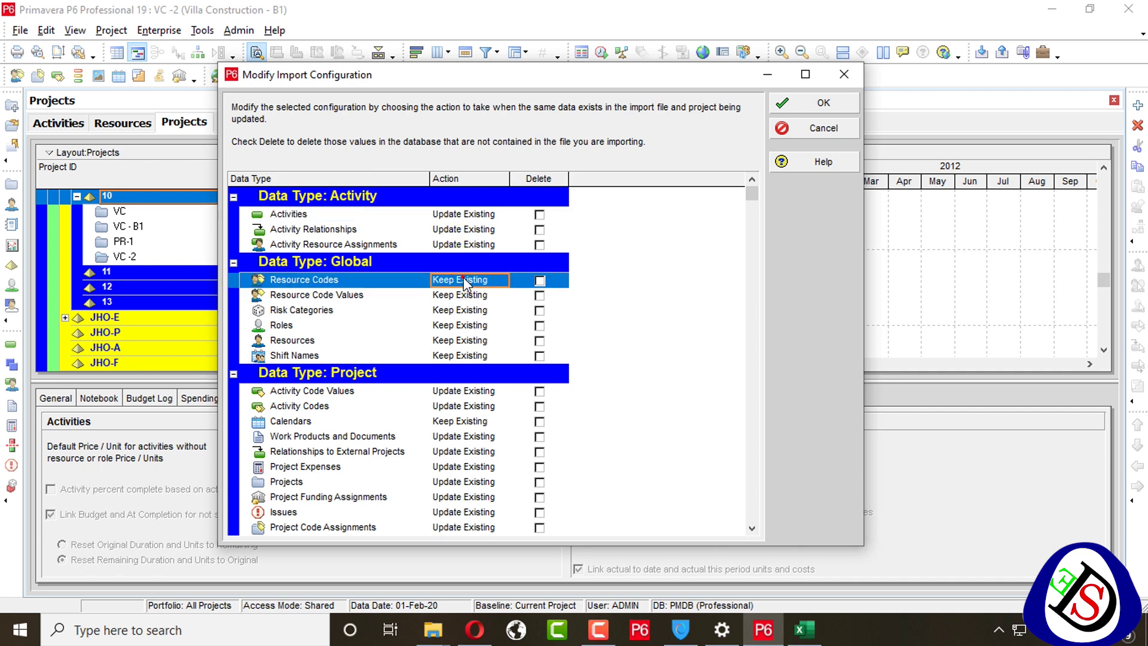
left_click(467, 297)
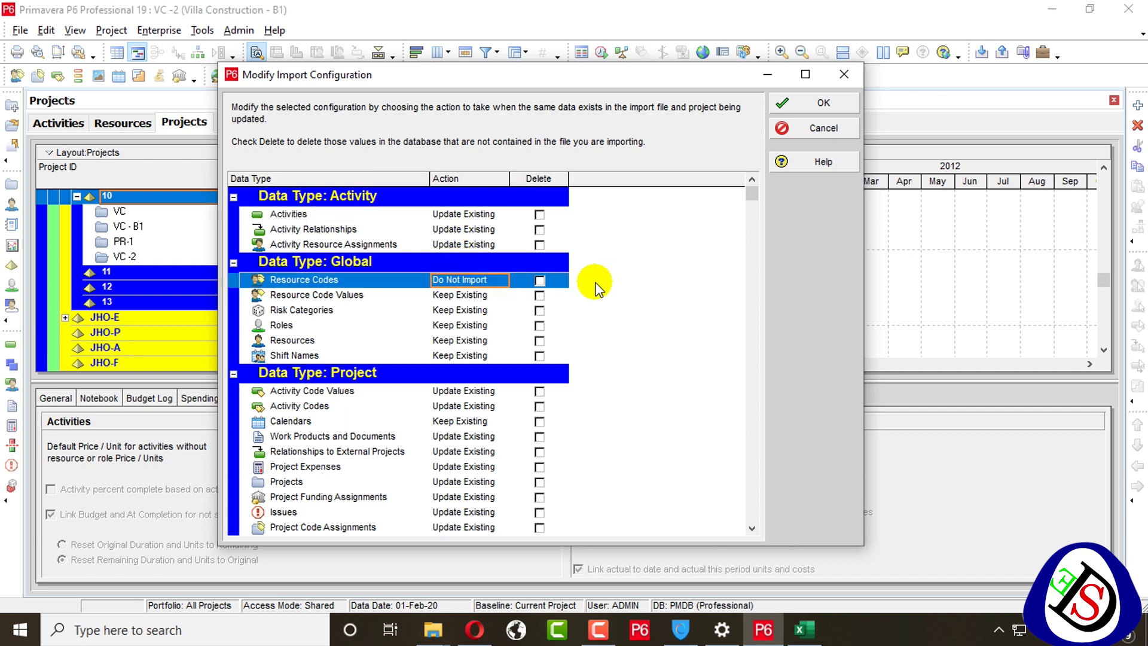
left_click(478, 281)
left_click(479, 280)
left_click(463, 331)
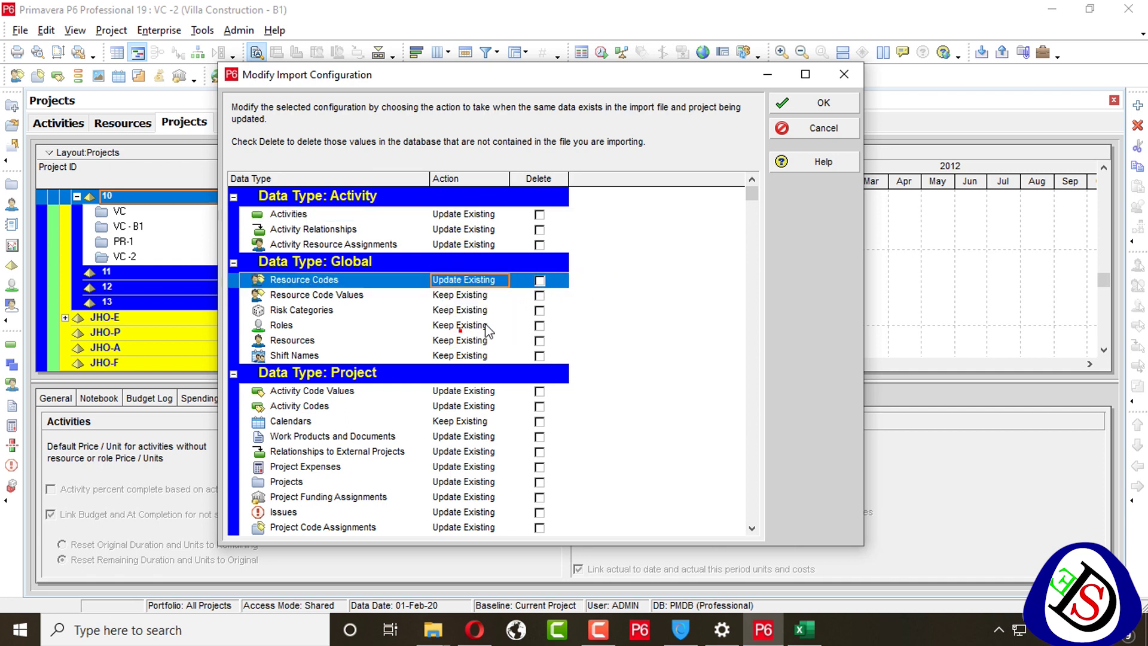
left_click(460, 280)
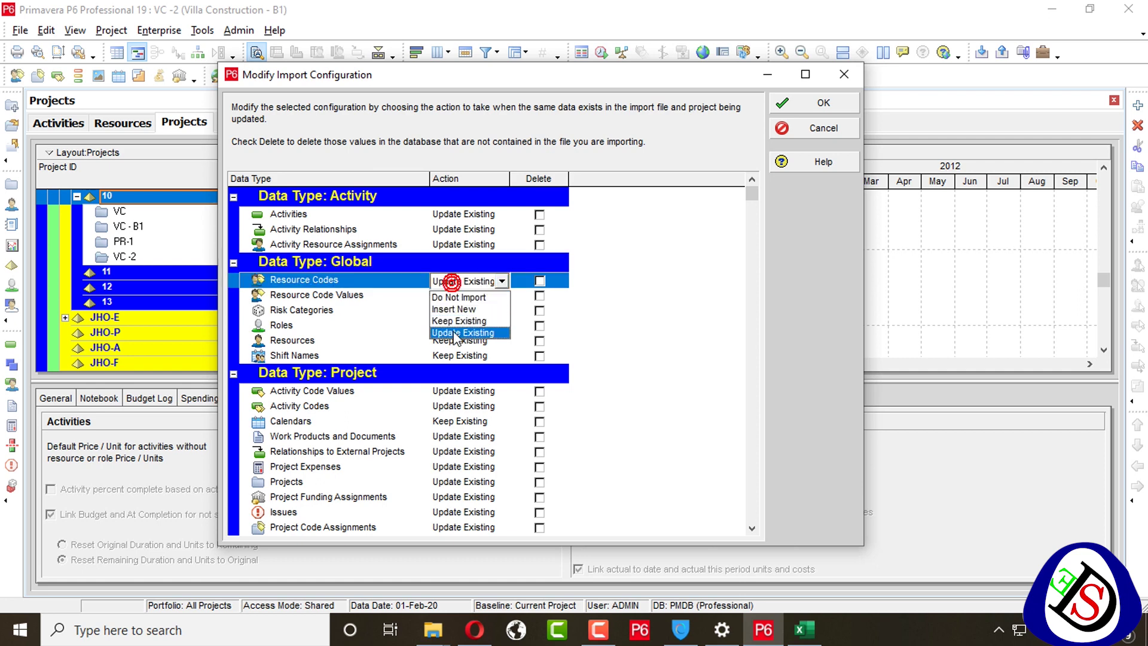
left_click(461, 321)
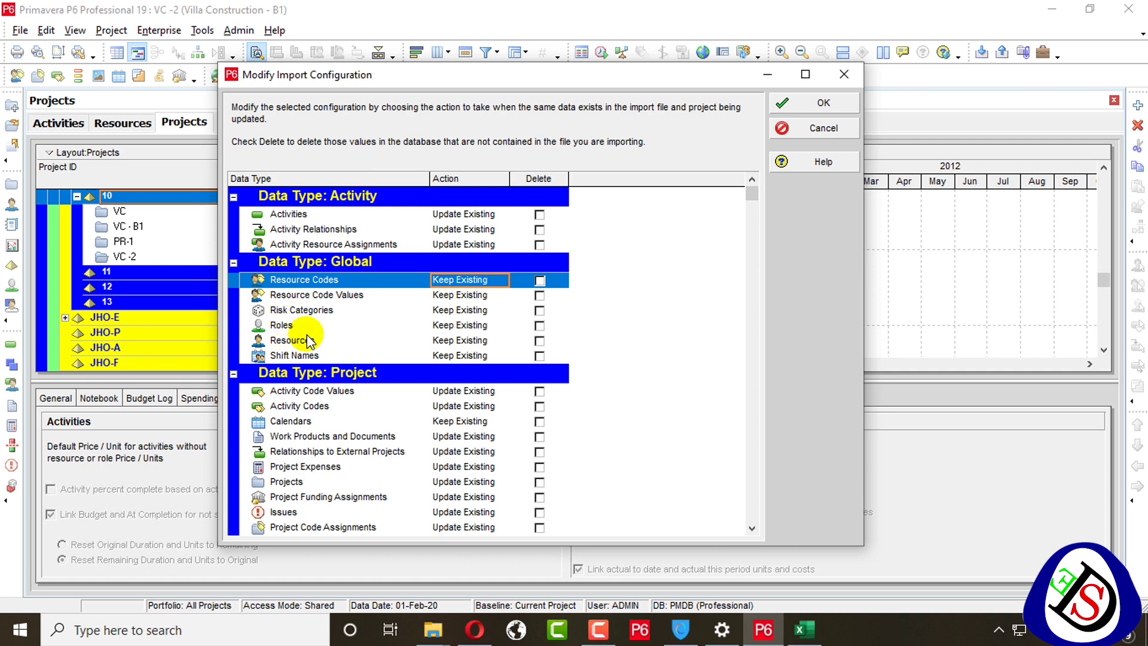
Step: Accept the import configuration, run the import with the Default Configuration and close the import wizard
left_click(323, 375)
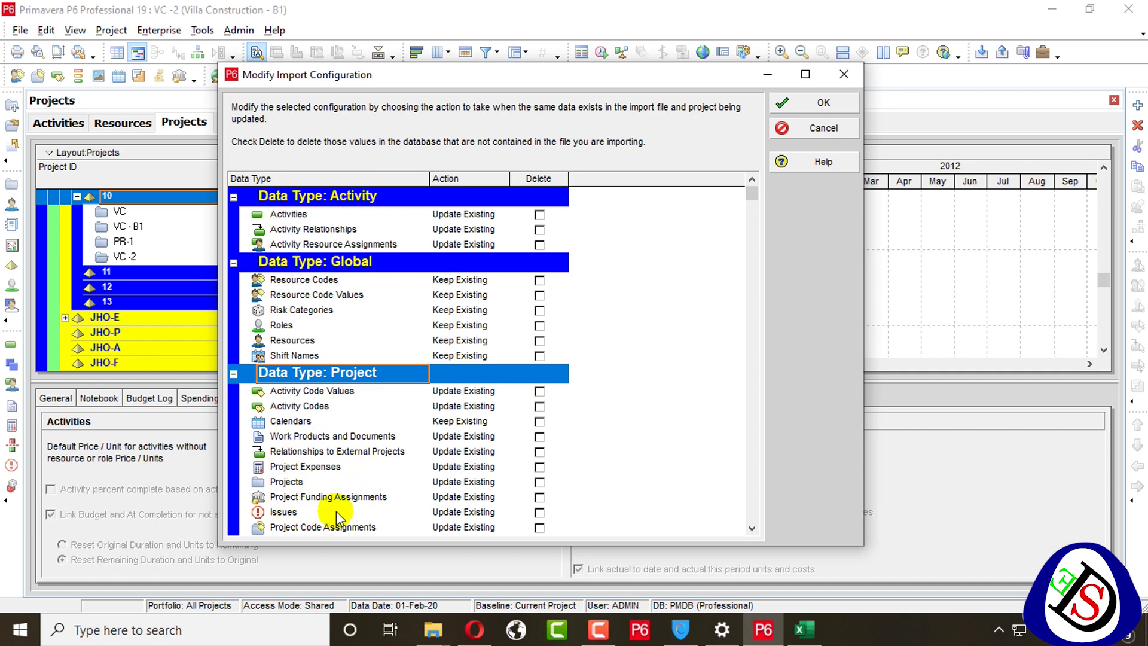
left_click(837, 108)
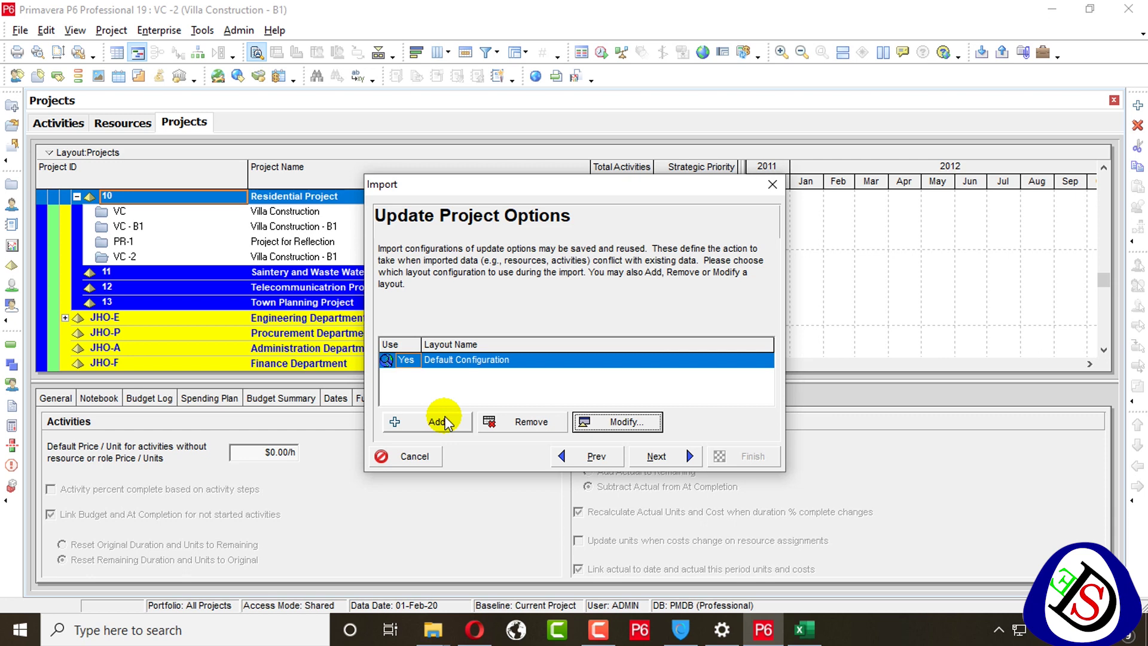
left_click(645, 458)
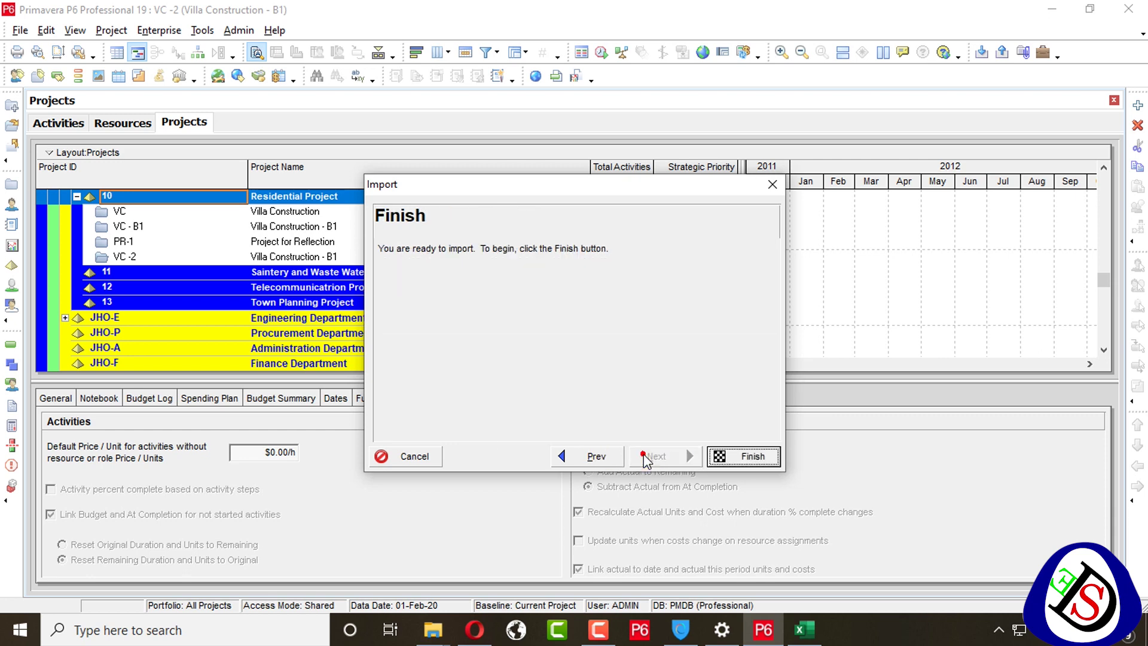
left_click(731, 458)
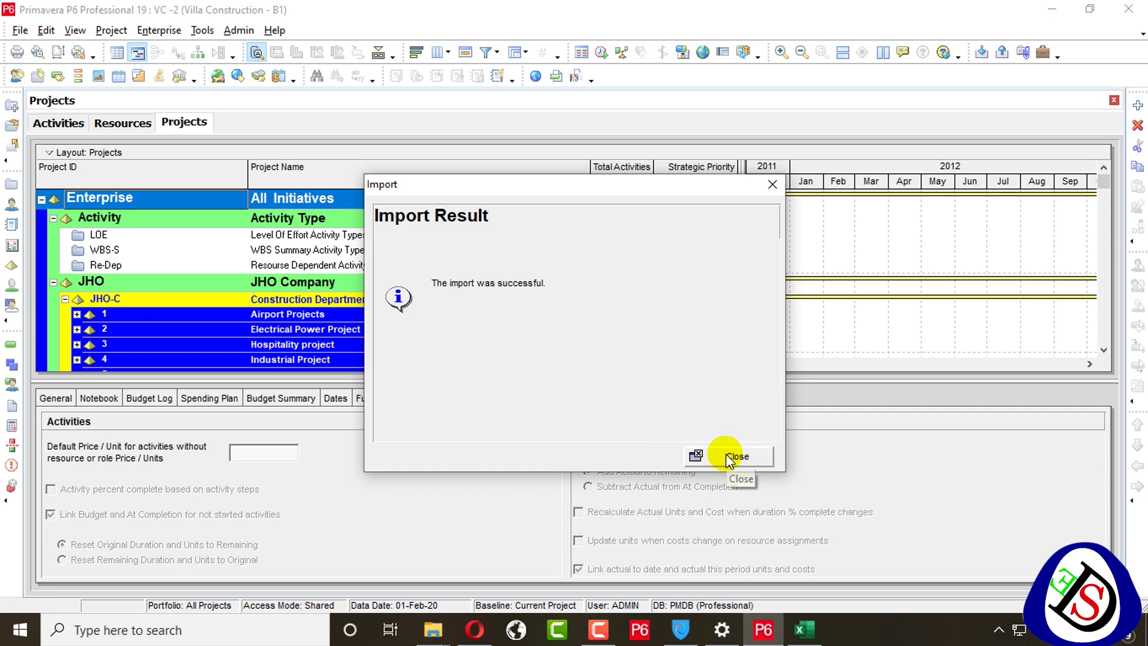
left_click(734, 456)
Step: Open the imported VC -2 project under Residential Project and show its activities from the start of the schedule
scroll(217, 313, "down", 3)
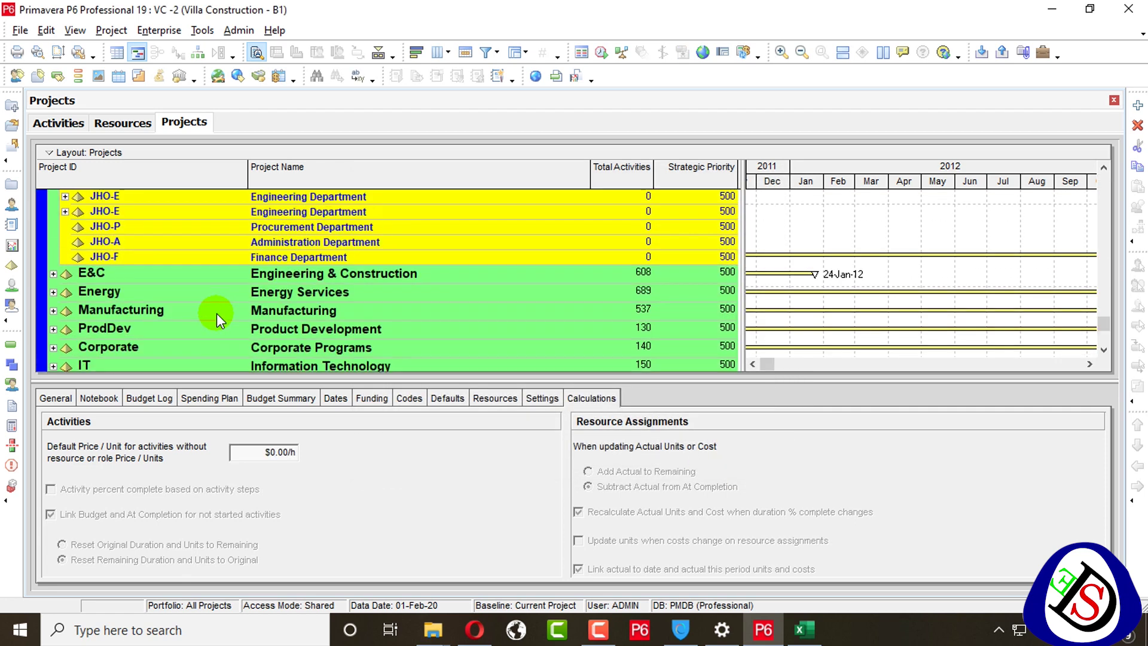
scroll(197, 307, "up", 3)
left_click(178, 256)
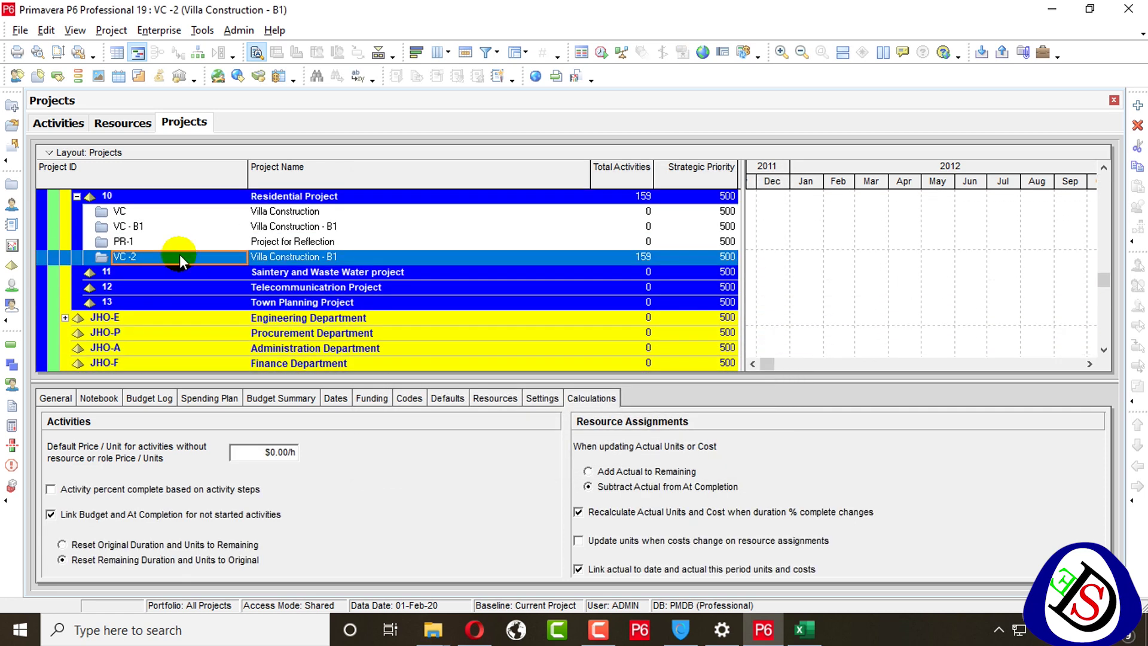
right_click(180, 256)
left_click(245, 199)
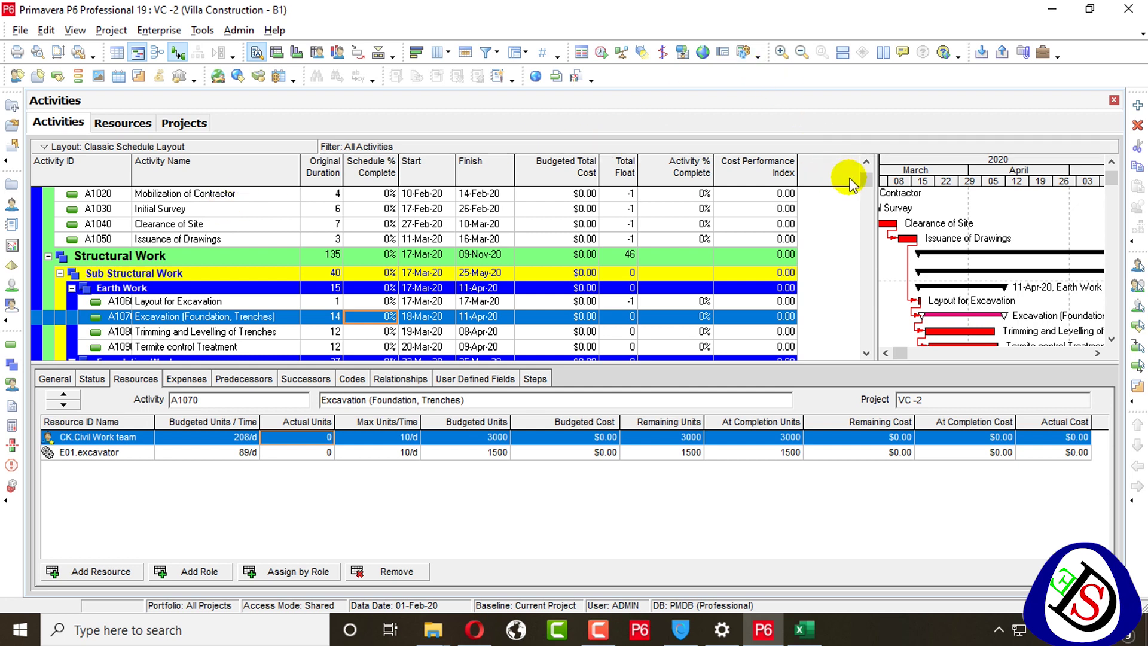
left_click_drag(866, 189, 870, 176)
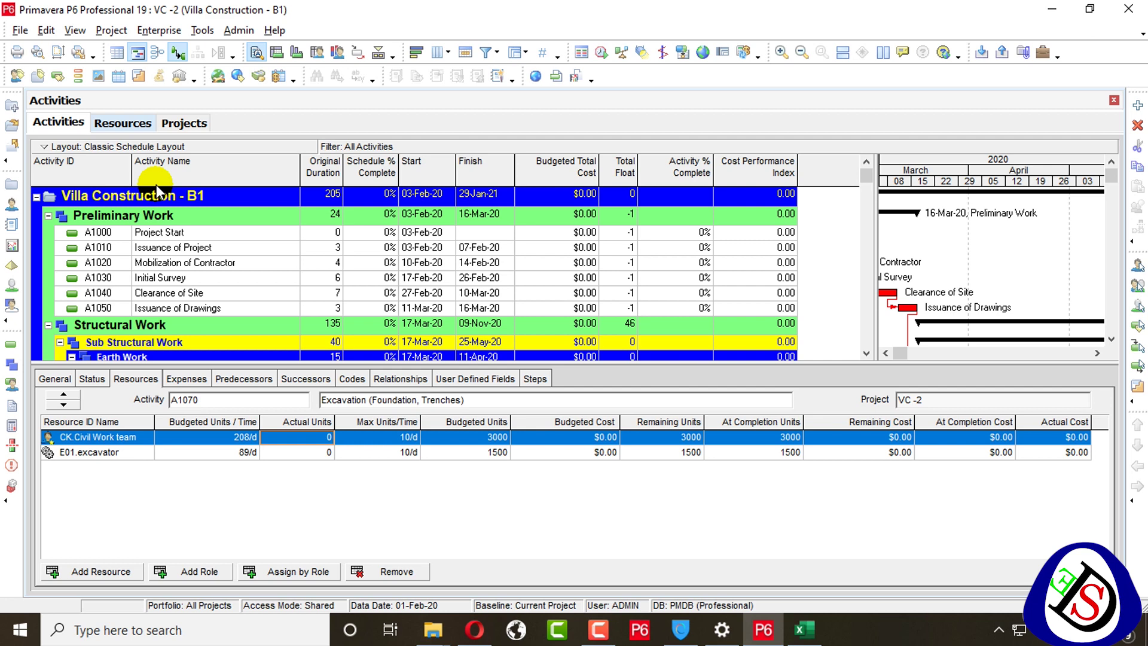
Step: Open the export wizard and review the Microsoft Project XML versions and the UN/CEFACT Format 6 - (XML) option
left_click(21, 30)
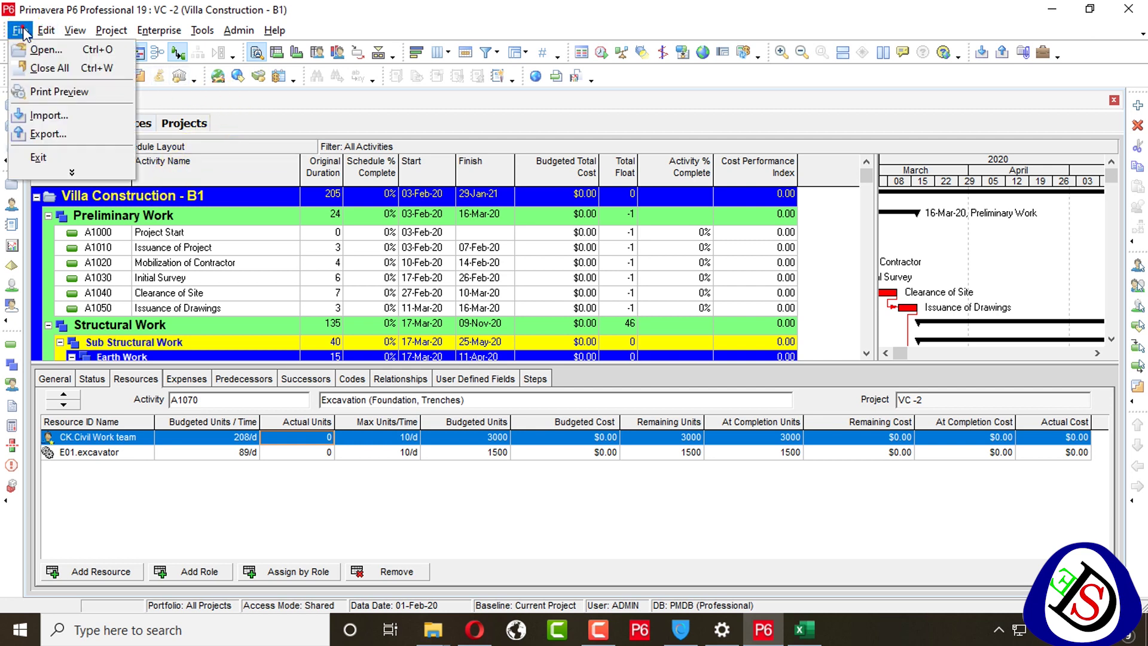
left_click(48, 134)
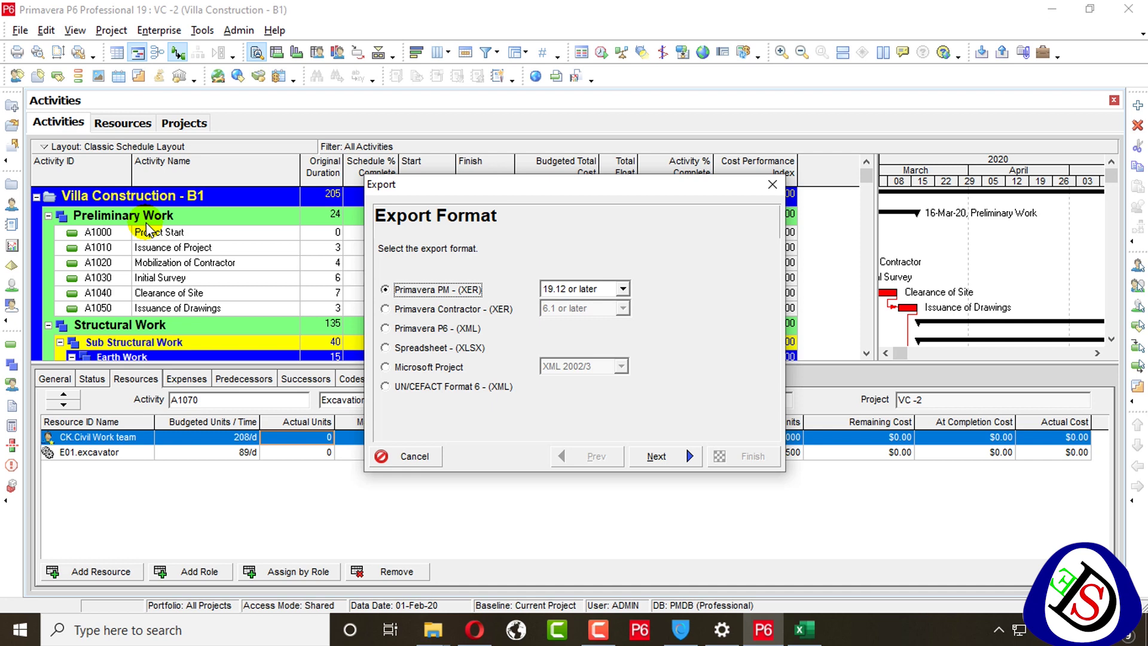
left_click(429, 367)
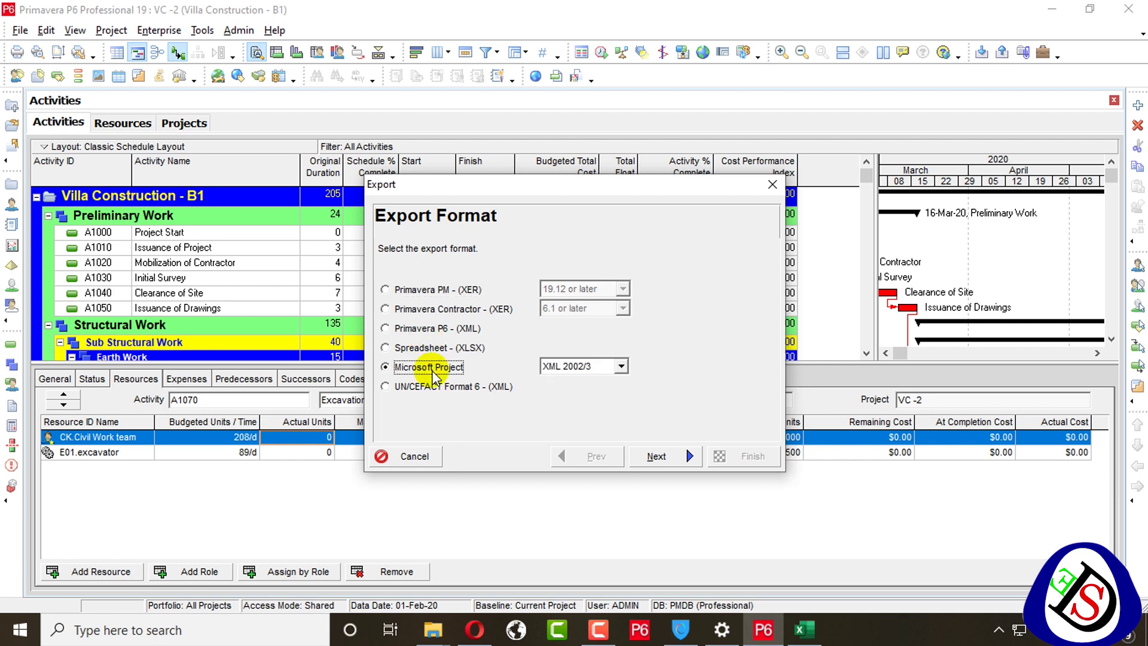
left_click(621, 366)
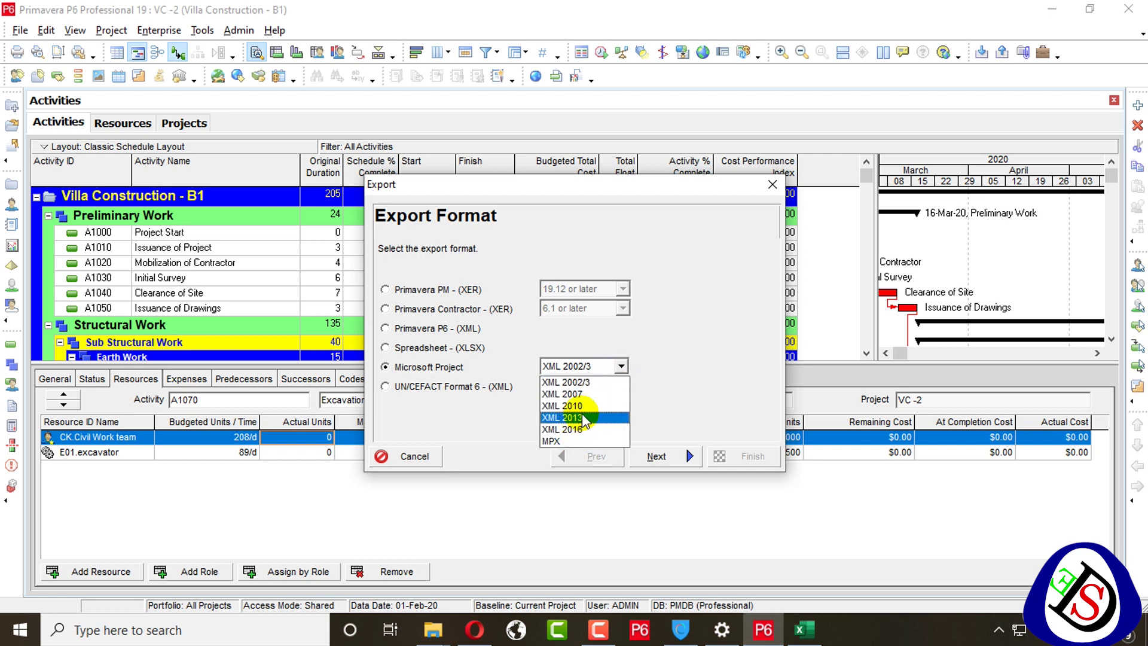
left_click(652, 366)
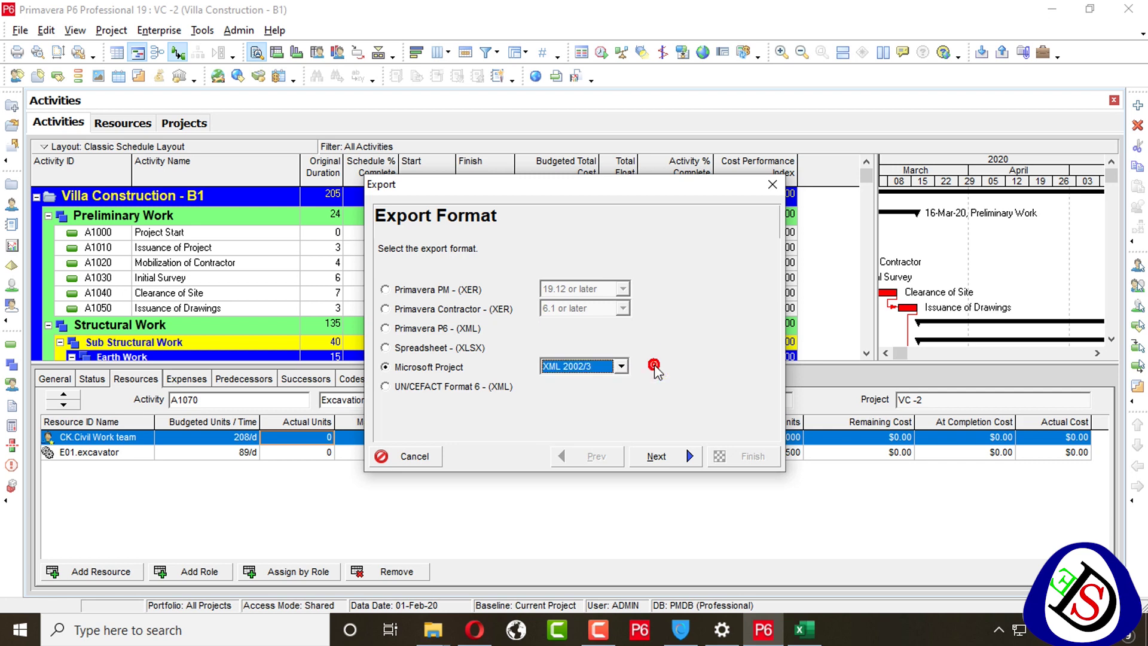
left_click(460, 353)
left_click(455, 386)
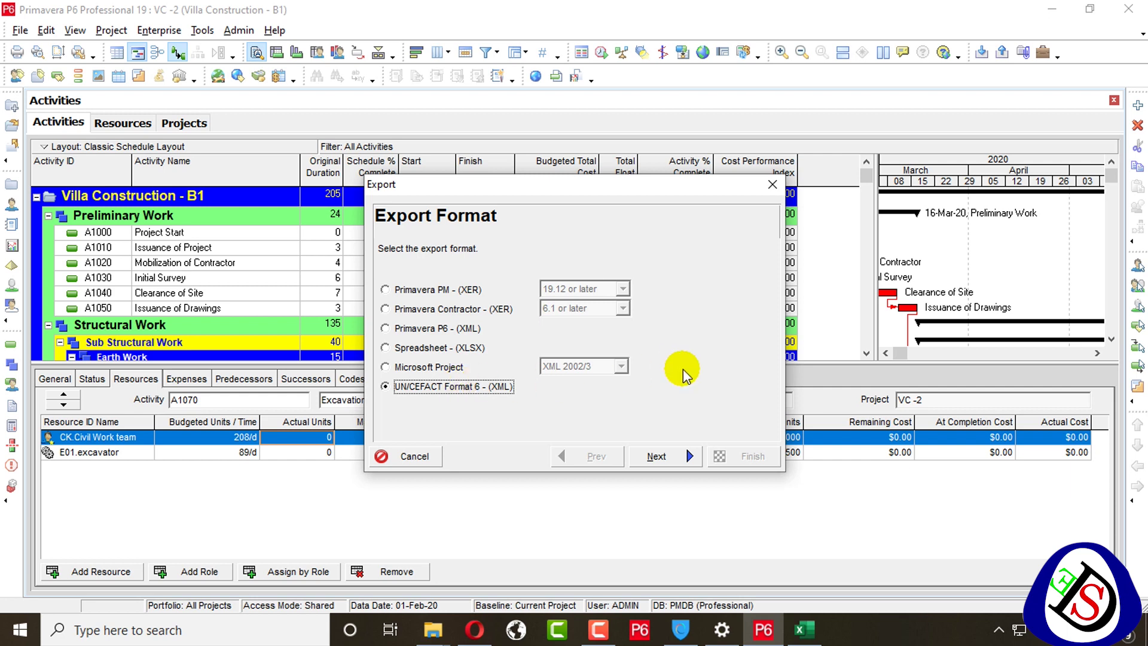
Step: Choose the Spreadsheet - (XLSX) export format, review the available export data types and close the wizard without exporting
left_click(439, 348)
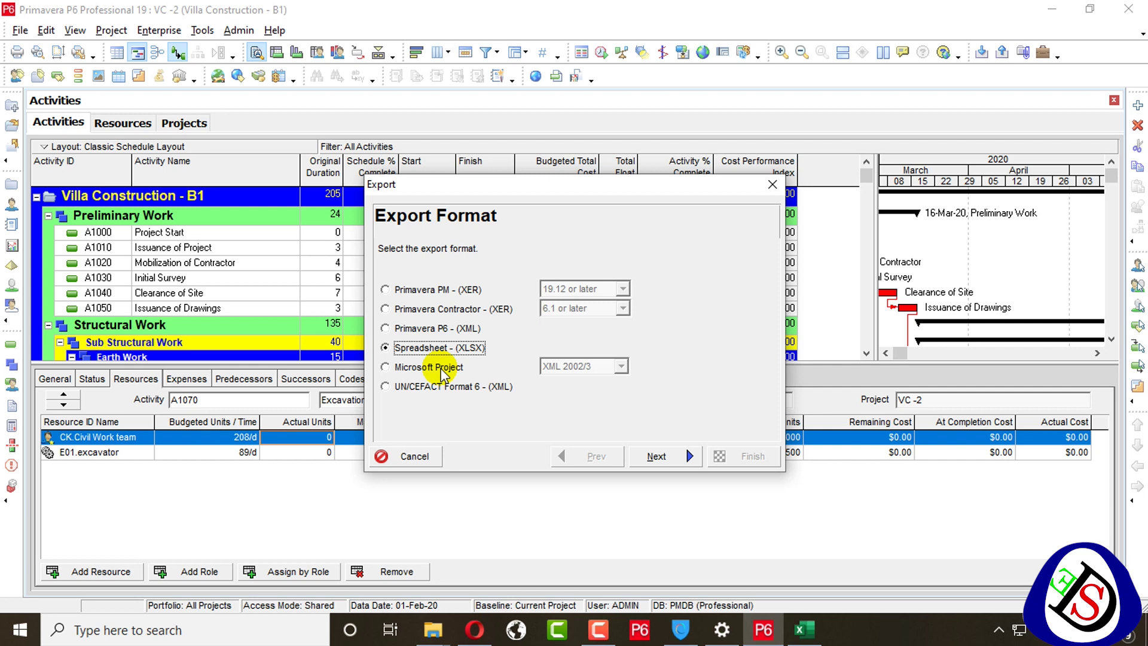
left_click(657, 456)
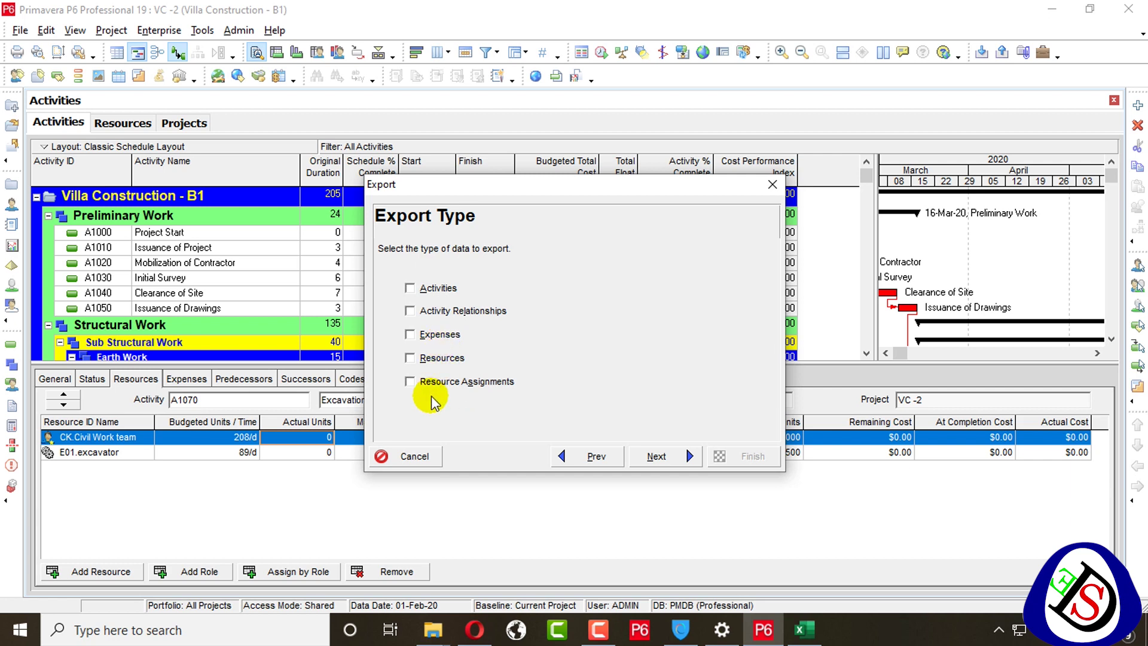
left_click(772, 185)
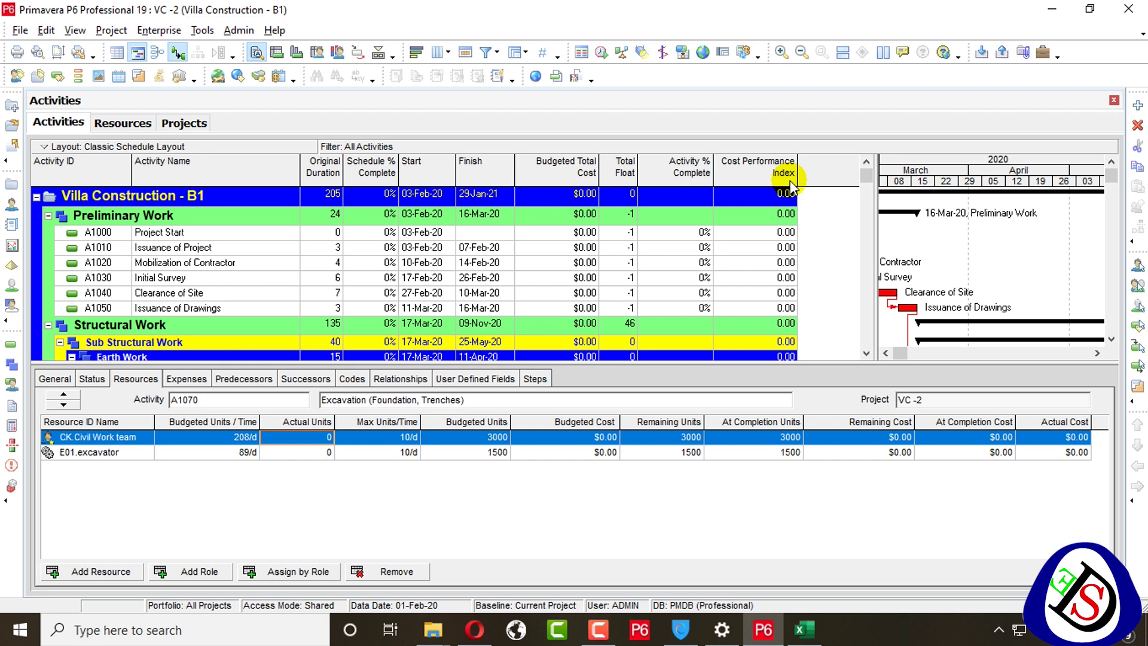
right_click(823, 174)
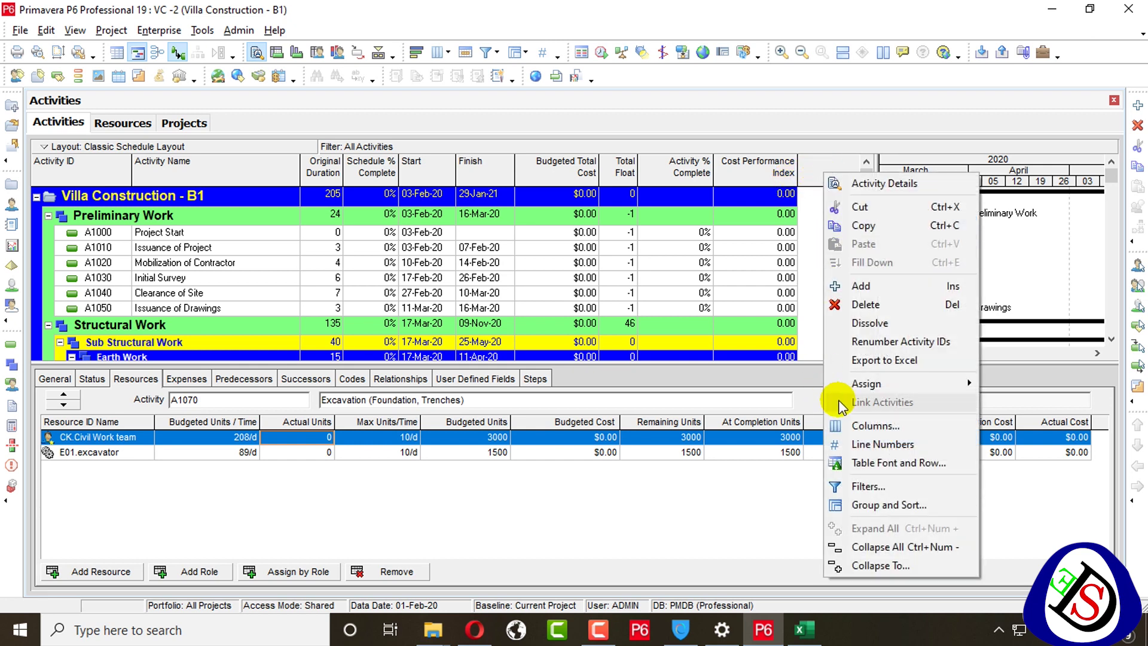
left_click(805, 128)
Step: Add a resource under ENGINEERS, accepting the switch to all resources, and set its resource ID to C-Cost
left_click(122, 123)
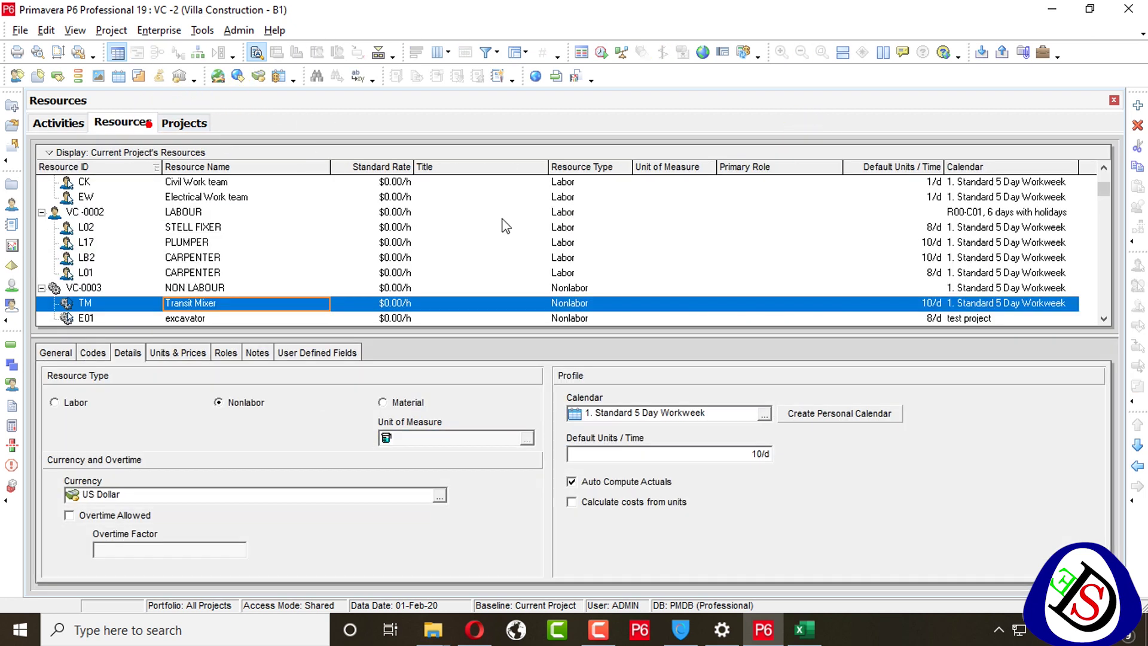
scroll(256, 205, "up", 1)
right_click(218, 180)
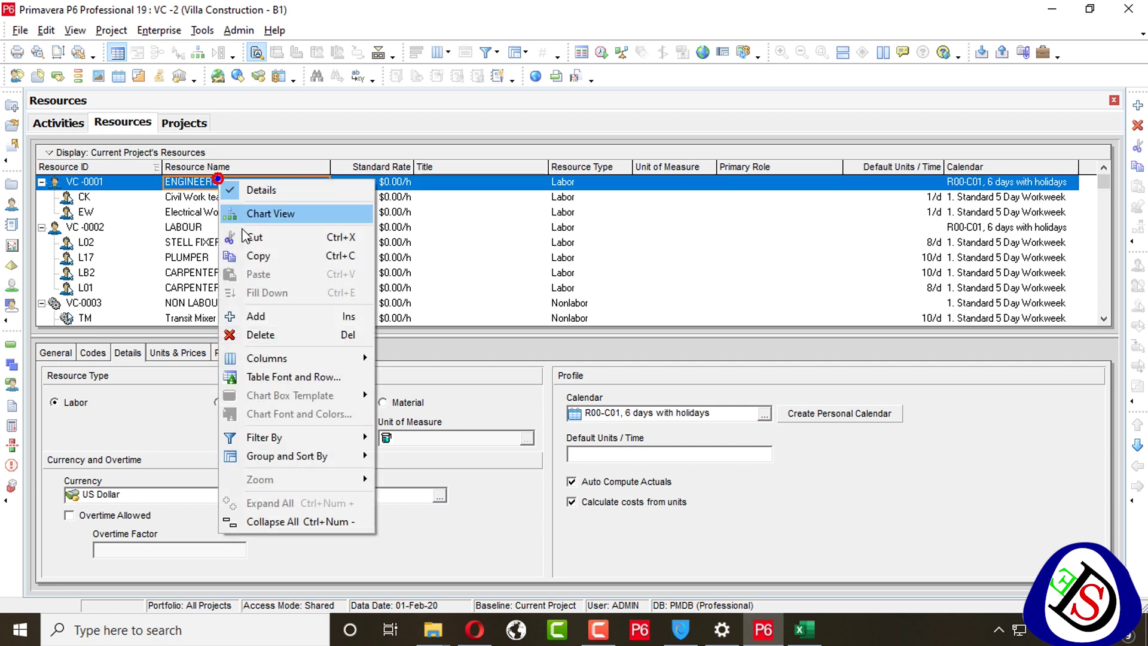
left_click(272, 315)
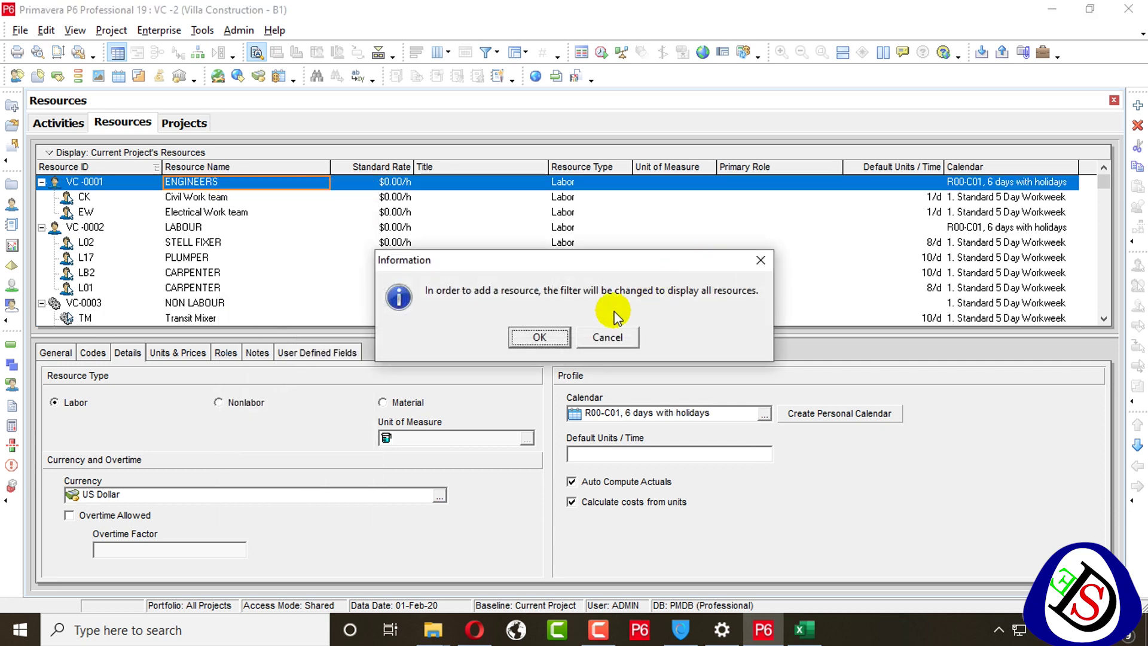
left_click(539, 339)
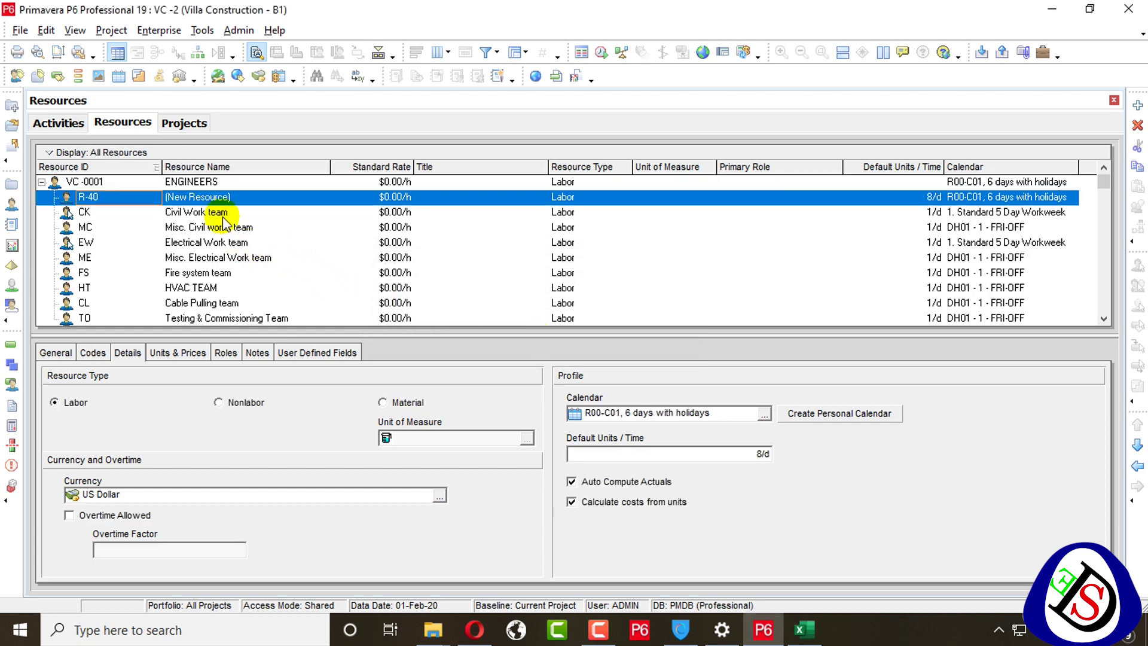
left_click(224, 197)
left_click(251, 198)
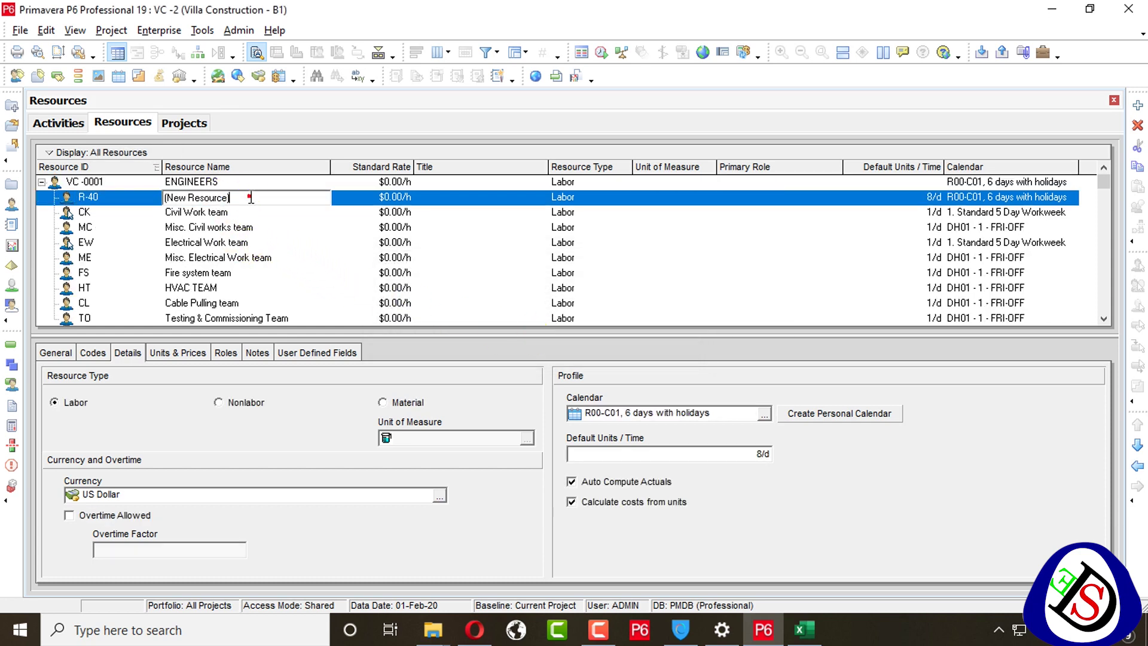
left_click(112, 196)
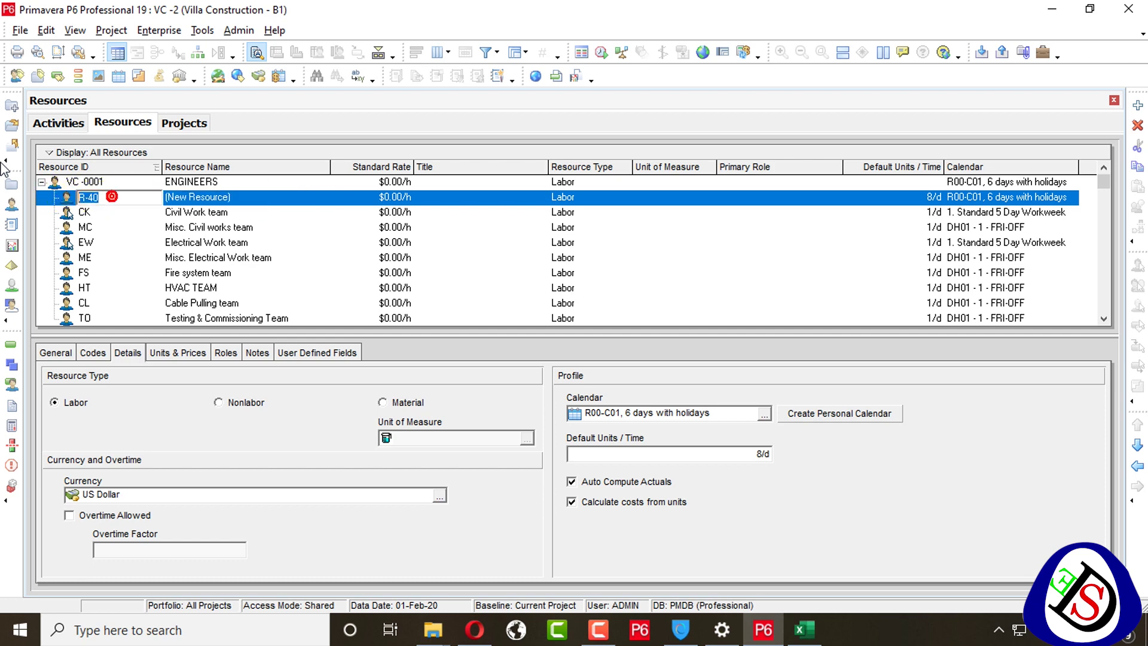
key("BackSpace")
type("C-Cost")
Step: Name the C-Cost resource Cost Loading and change its resource type to Material
left_click(195, 197)
left_click_drag(221, 199, 165, 198)
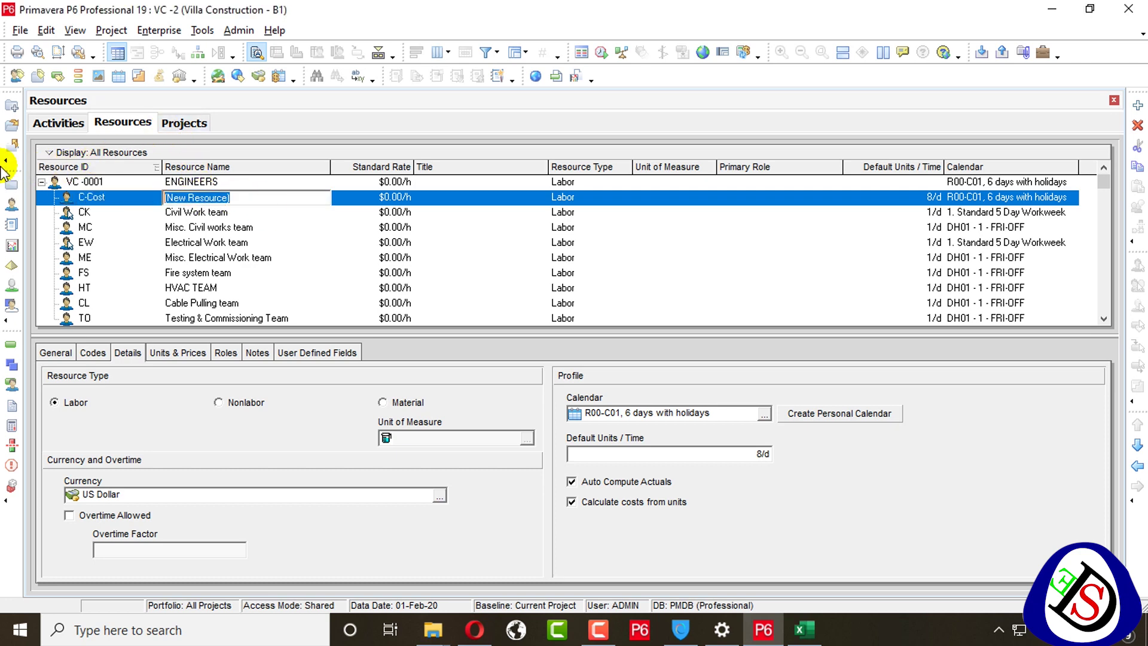
type("Cost ")
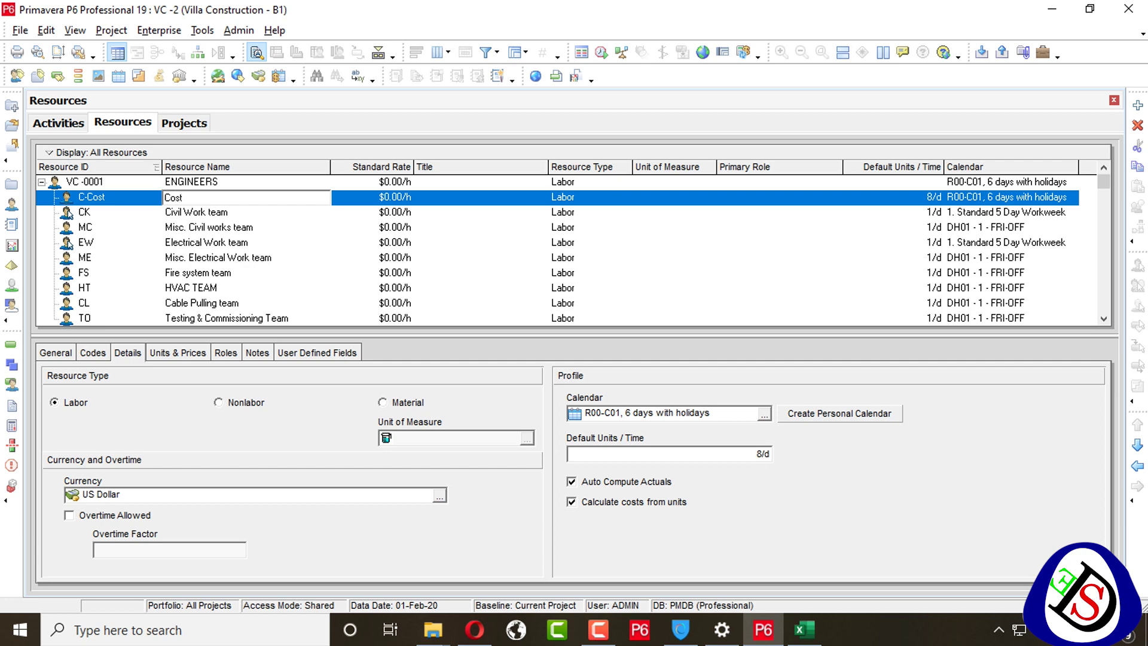
type("Loading")
key("Return")
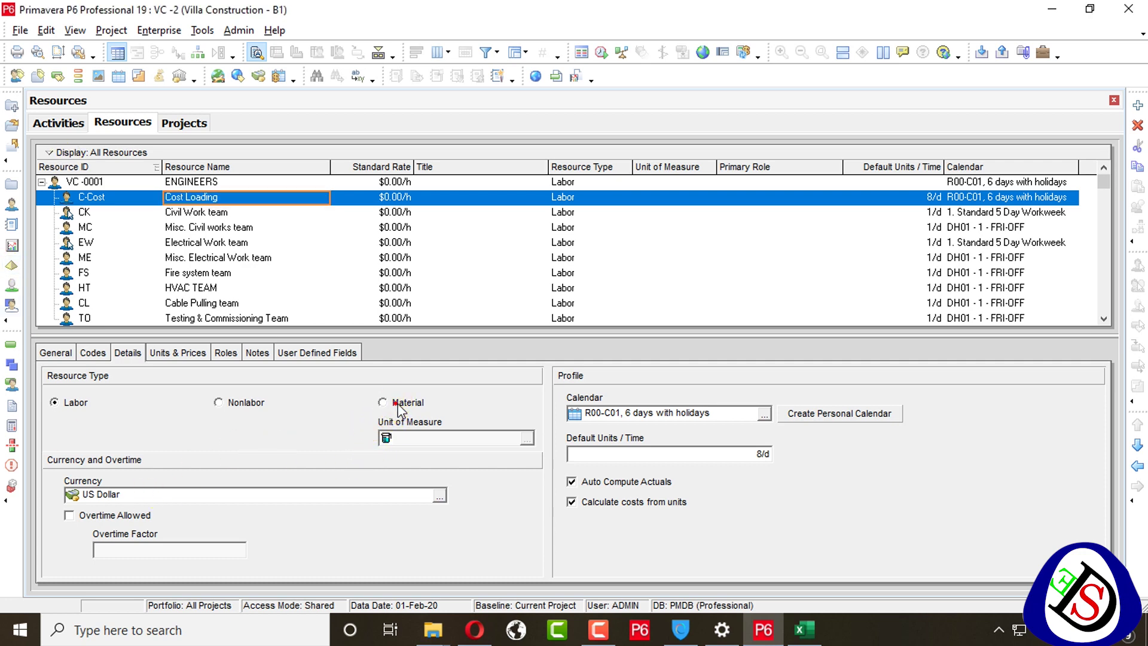
left_click(398, 404)
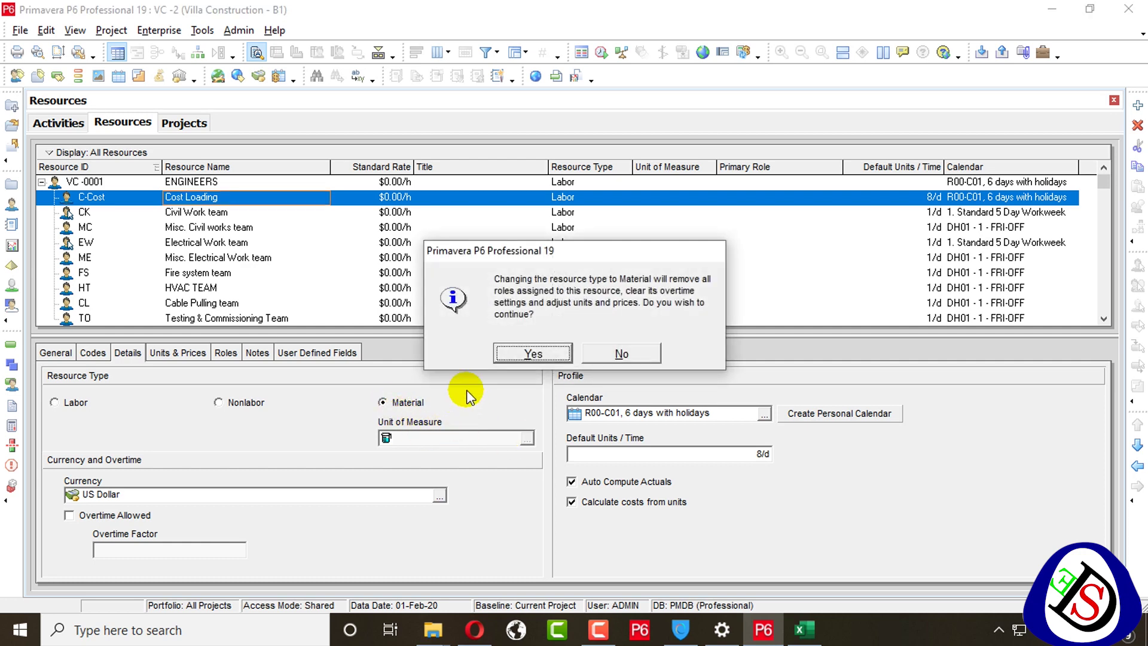
left_click(520, 357)
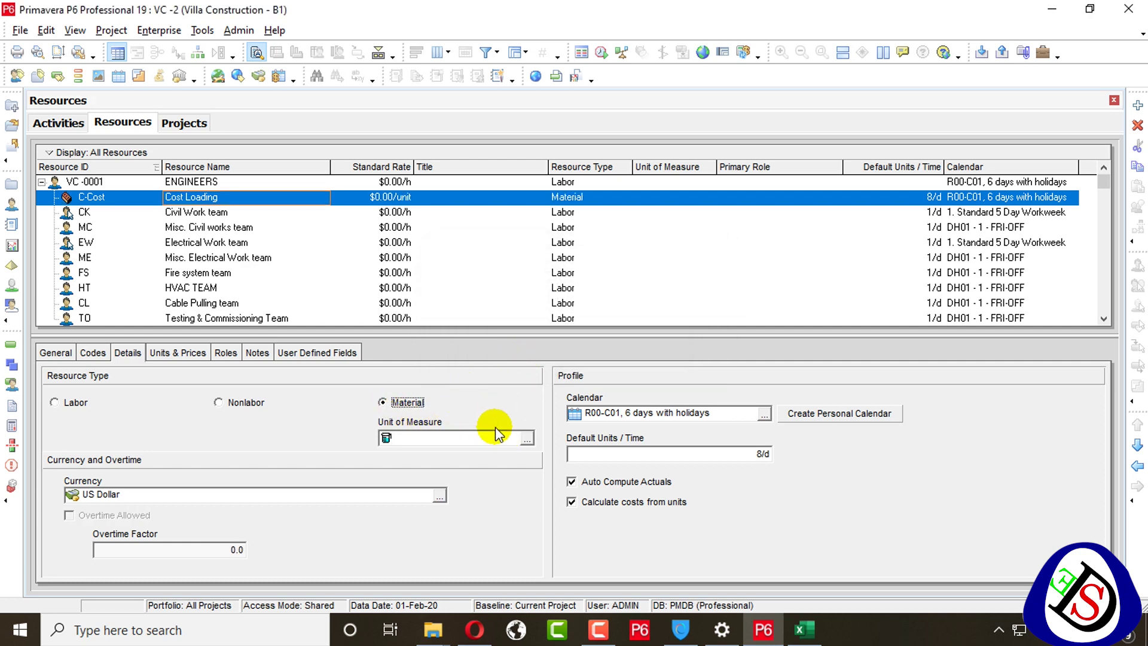
Step: Look up the units of measure containing "do" and assign Dollar to the Cost Loading resource
left_click(527, 438)
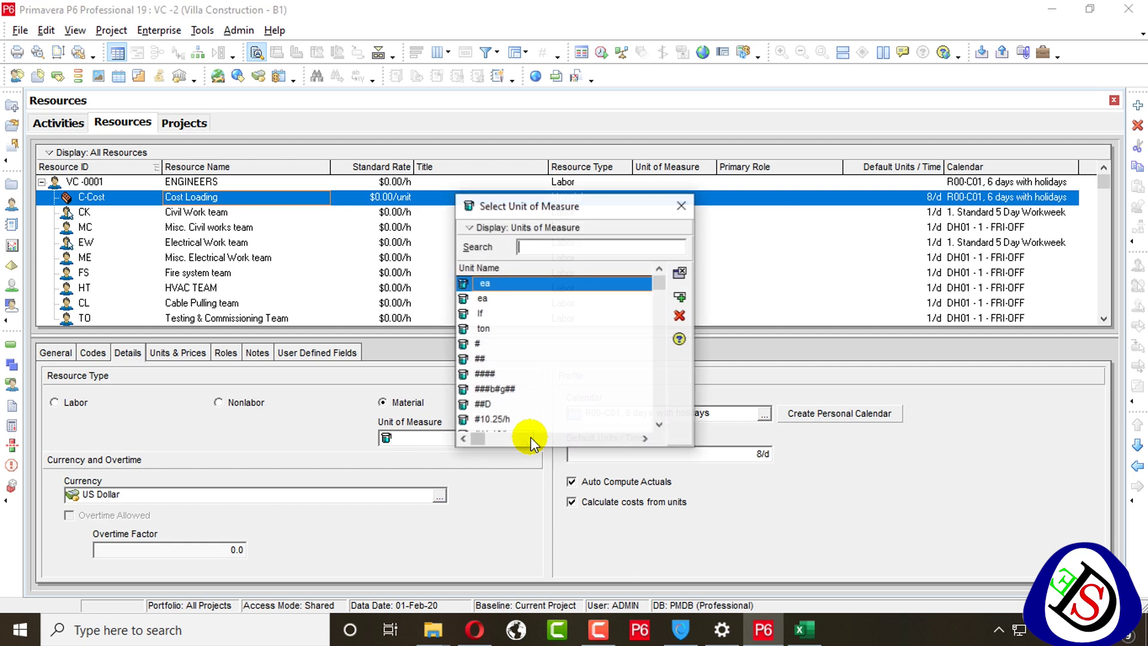
left_click(535, 359)
scroll(534, 371, "down", 2)
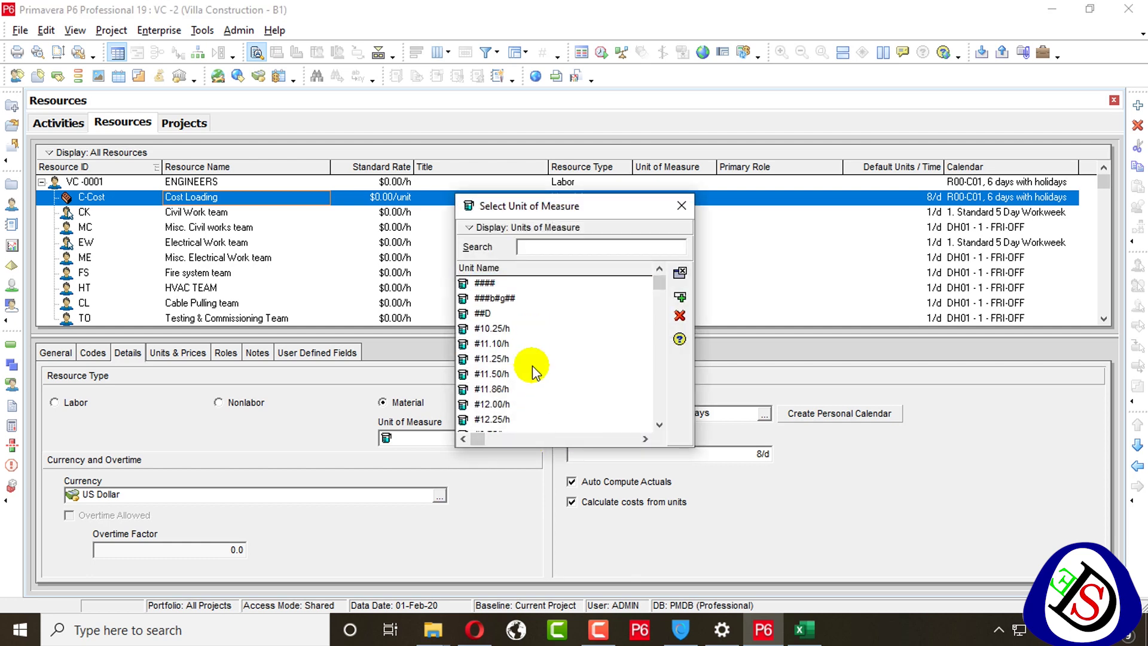
scroll(534, 371, "down", 10)
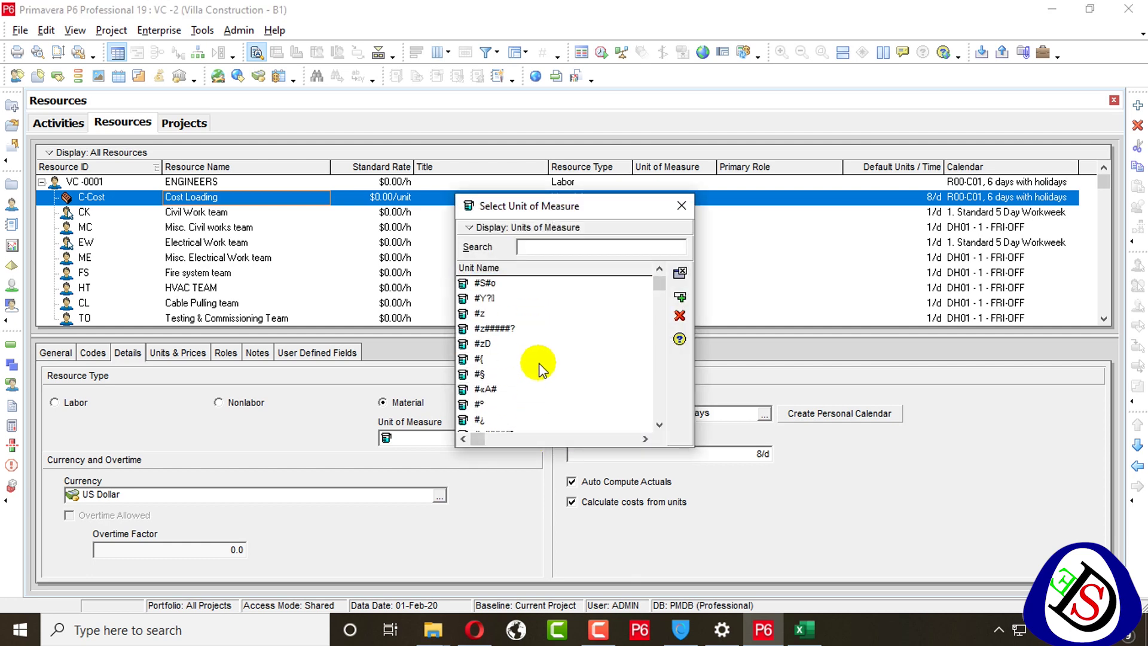
scroll(539, 366, "down", 10)
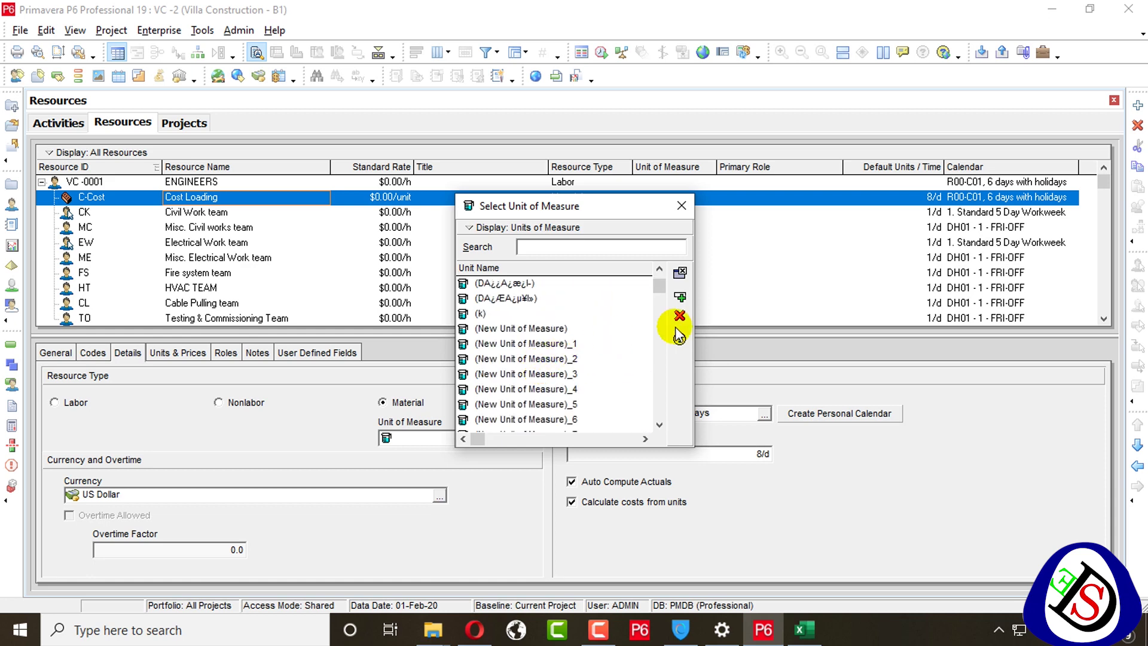
left_click_drag(658, 286, 659, 416)
left_click(588, 248)
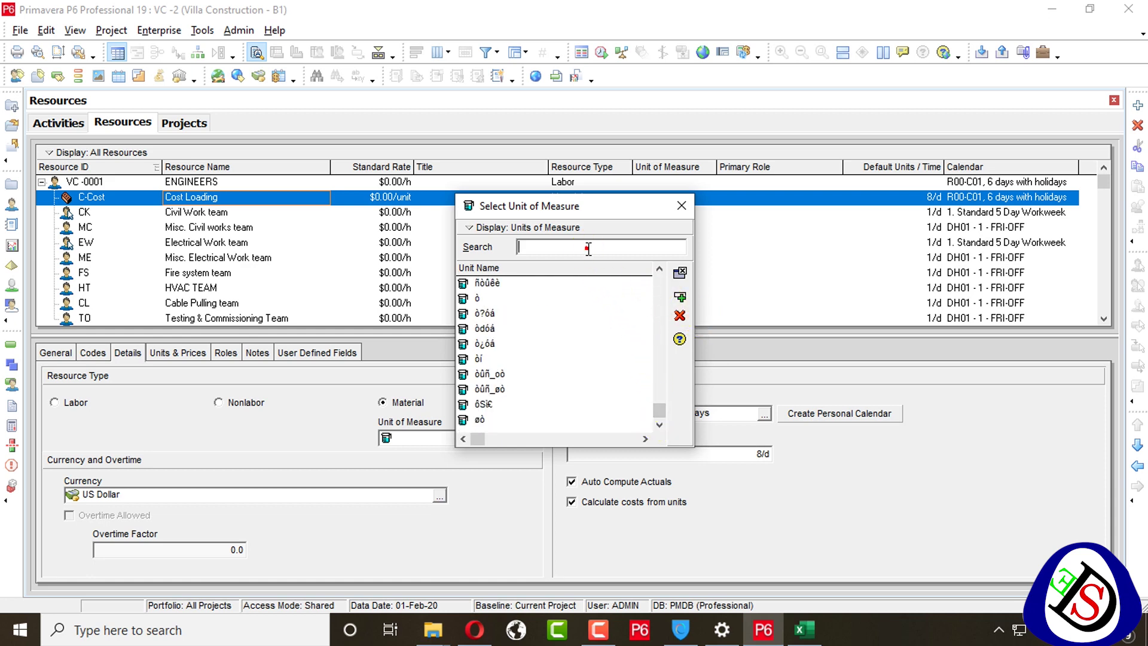
type("do")
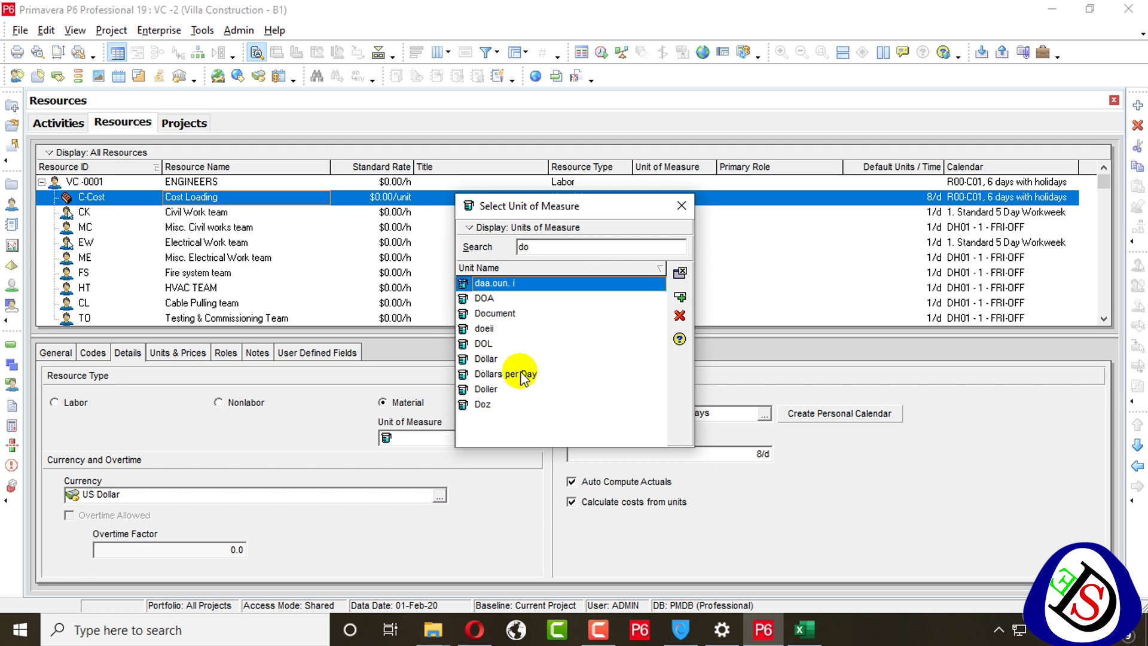
double_click(485, 359)
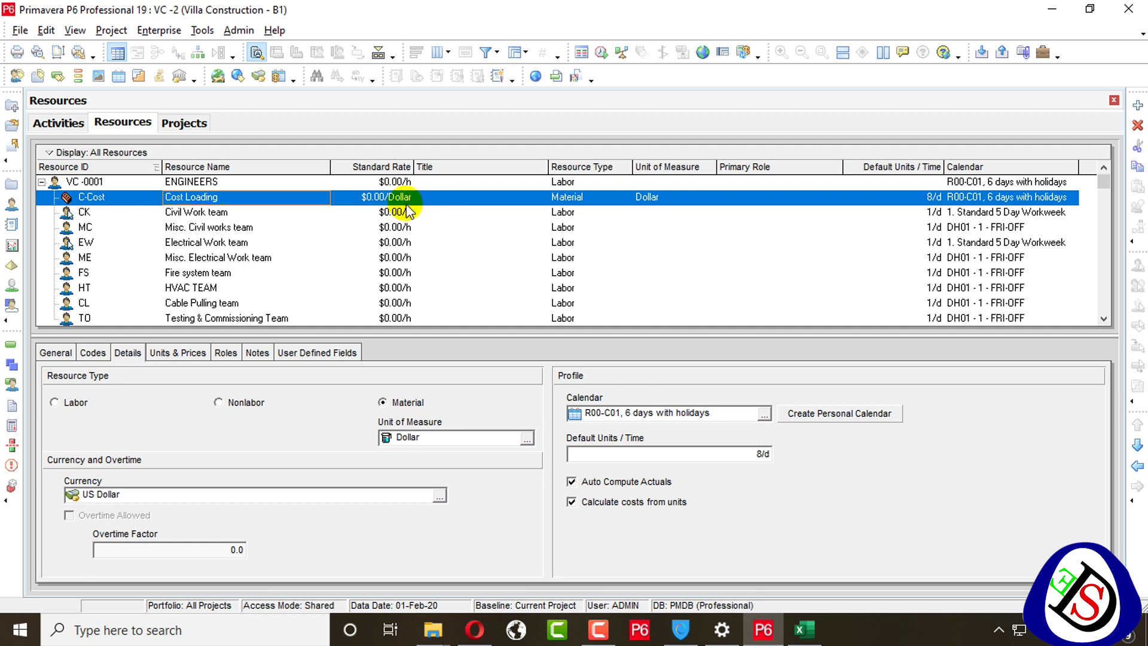
Step: Set the Cost Loading resource's unit of measure to $
left_click(526, 438)
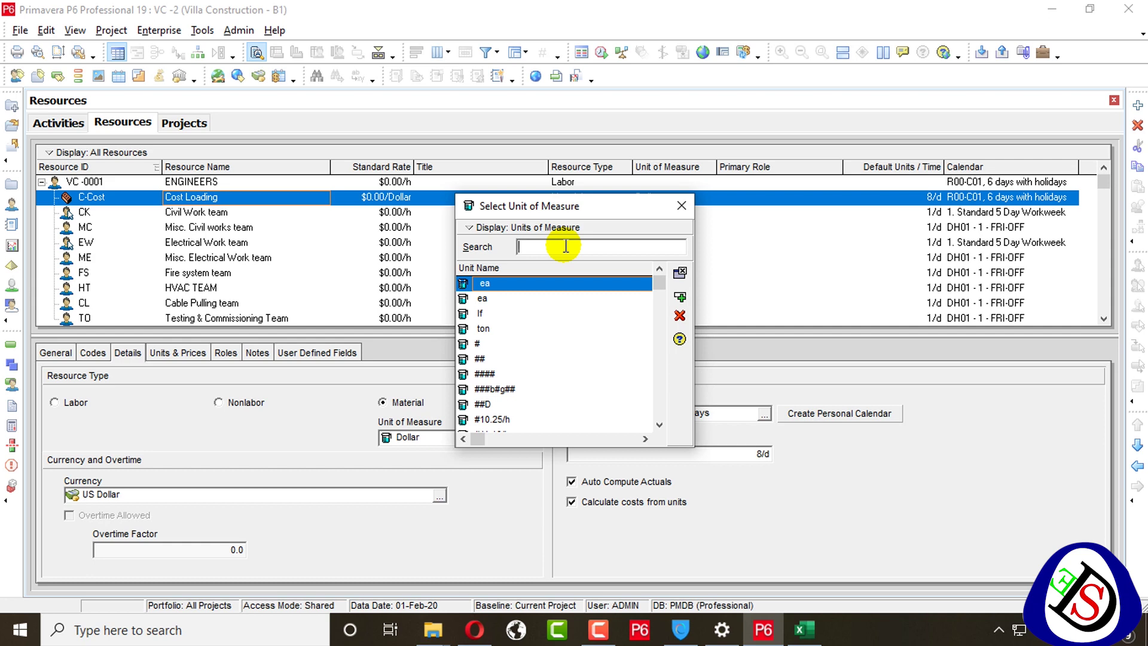
type("$")
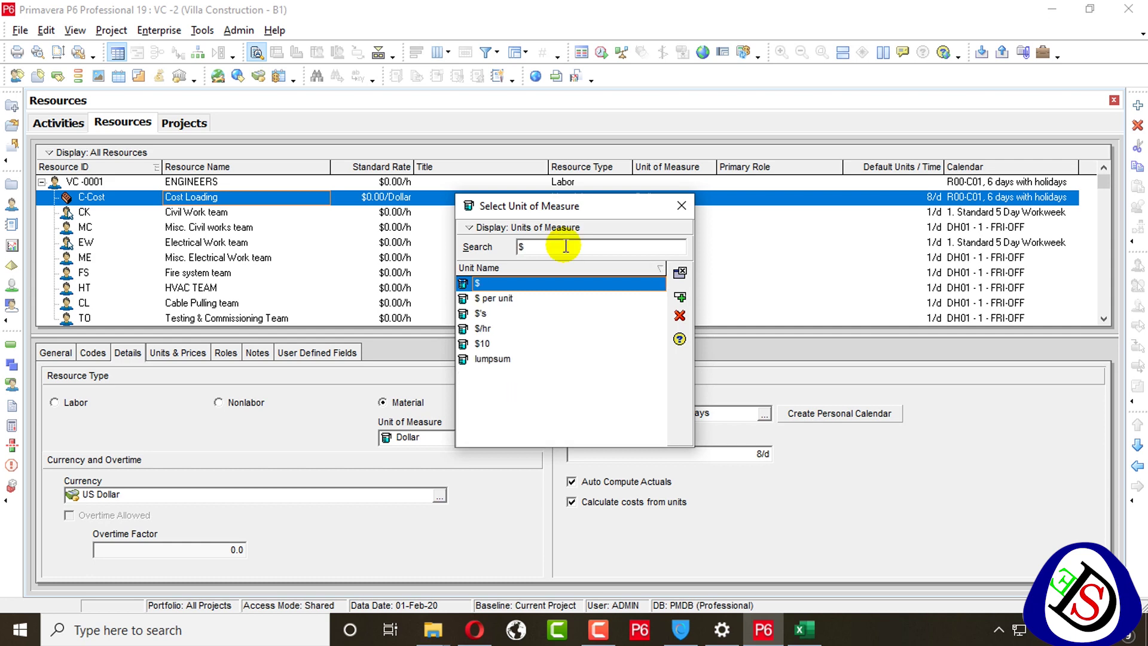
double_click(530, 284)
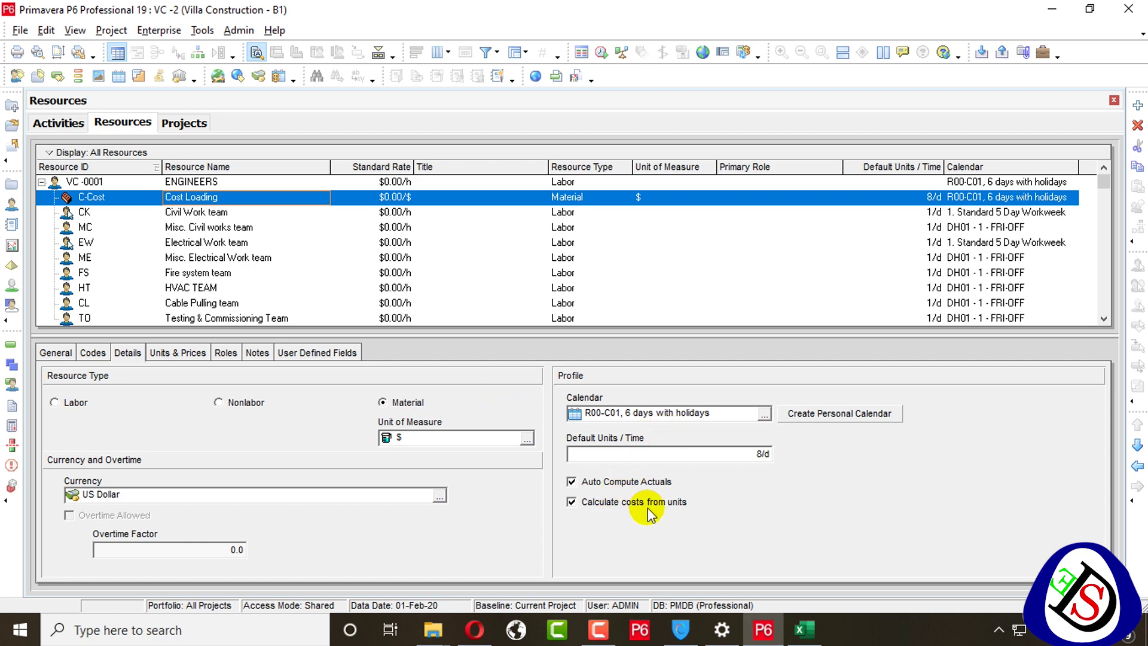
Step: Set the Cost Loading resource's standard rate to 1 and return to the project's activities
left_click(157, 352)
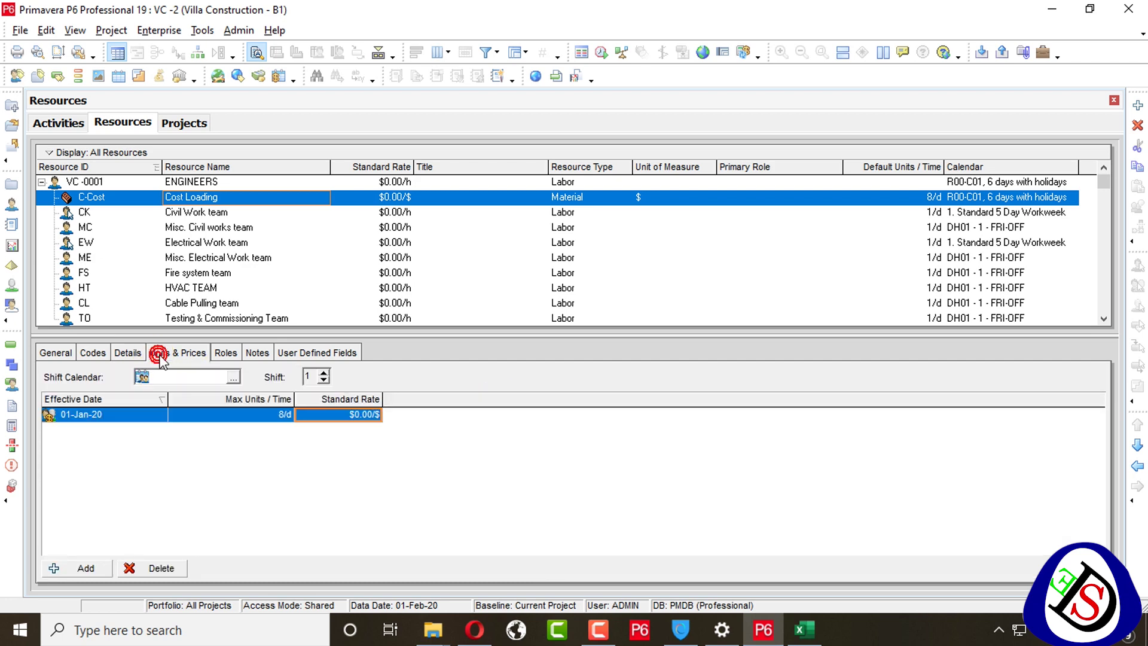
left_click(332, 422)
key("BackSpace")
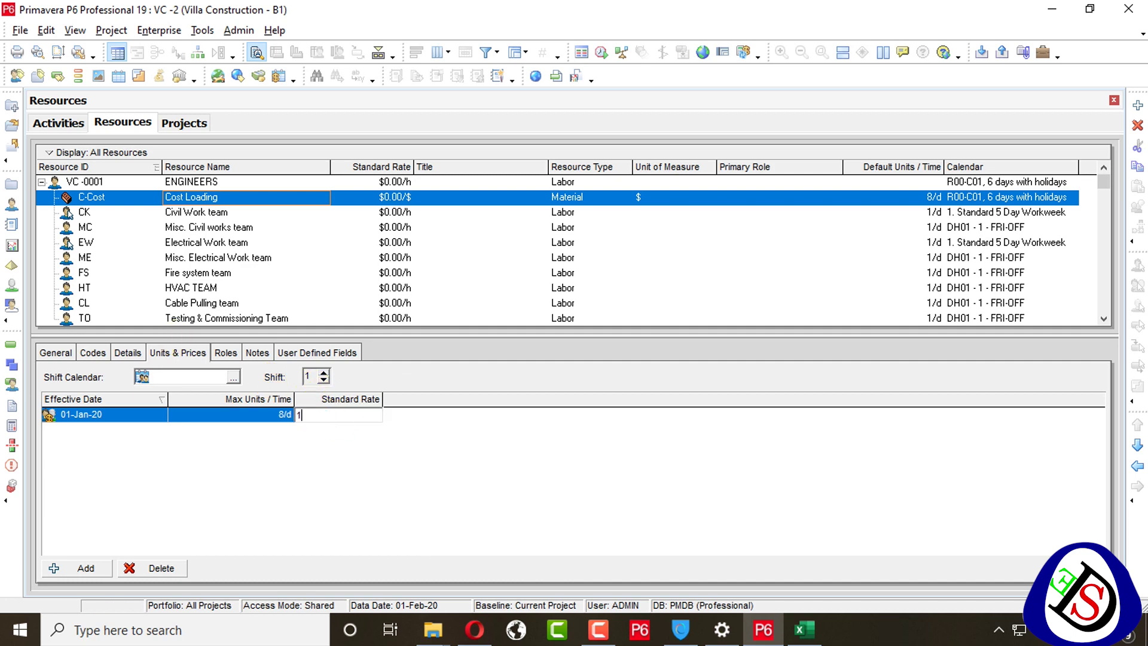
type("1")
key("Return")
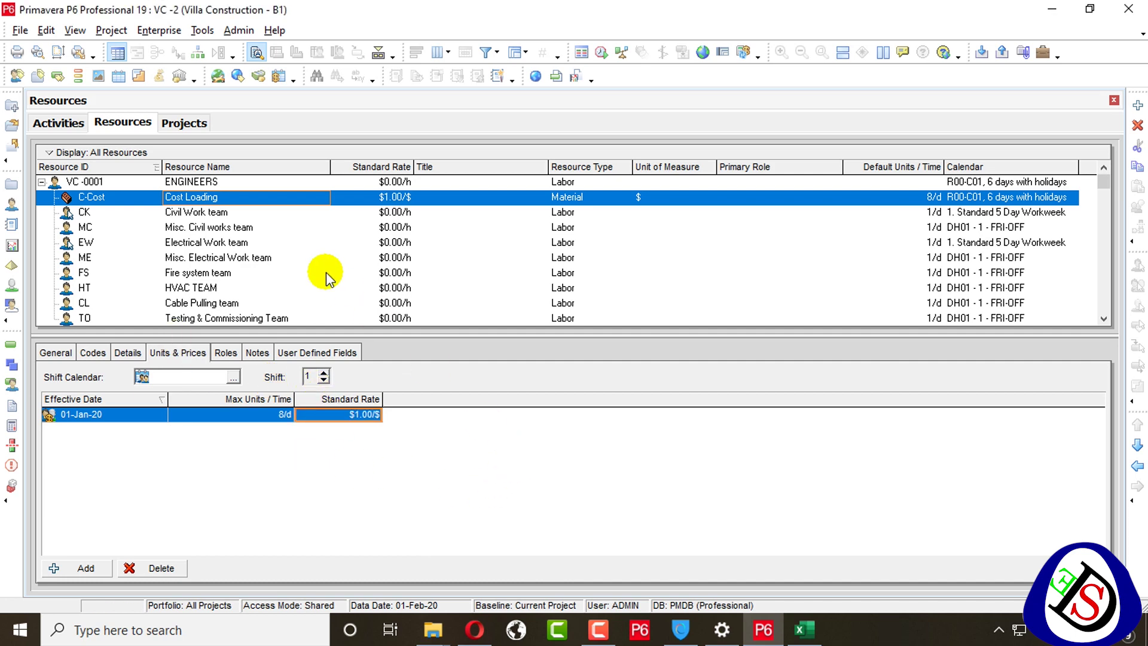
left_click(77, 123)
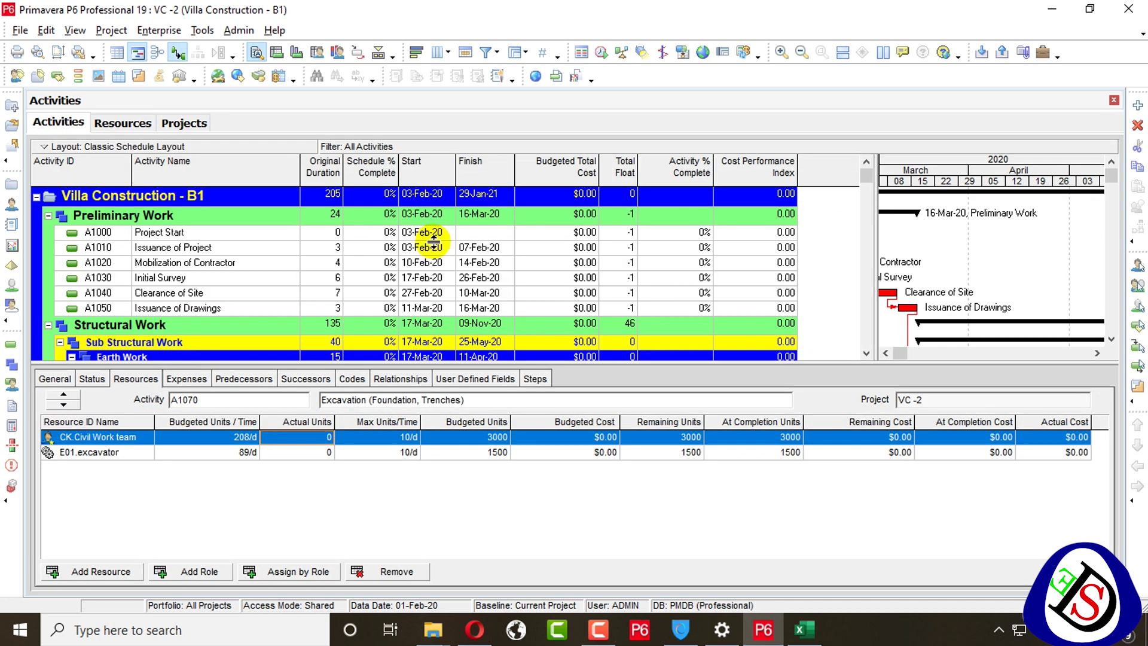
Step: Assign the C-Cost Cost Loading resource to activity A1010, Issuance of Project
left_click(423, 233)
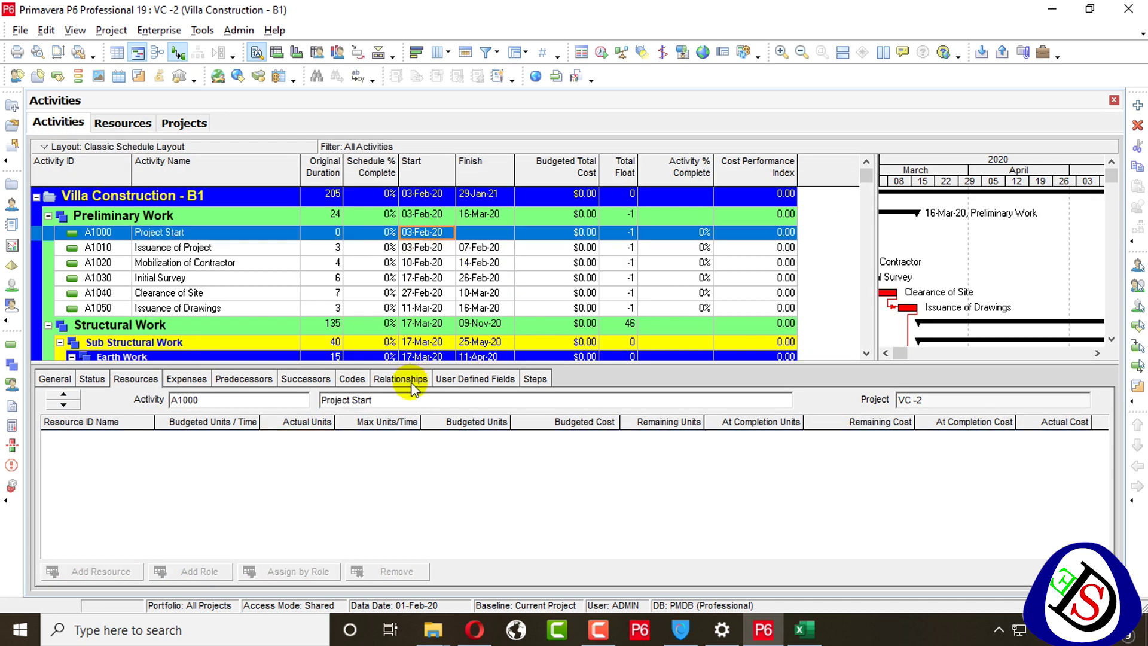
left_click(249, 248)
left_click(123, 570)
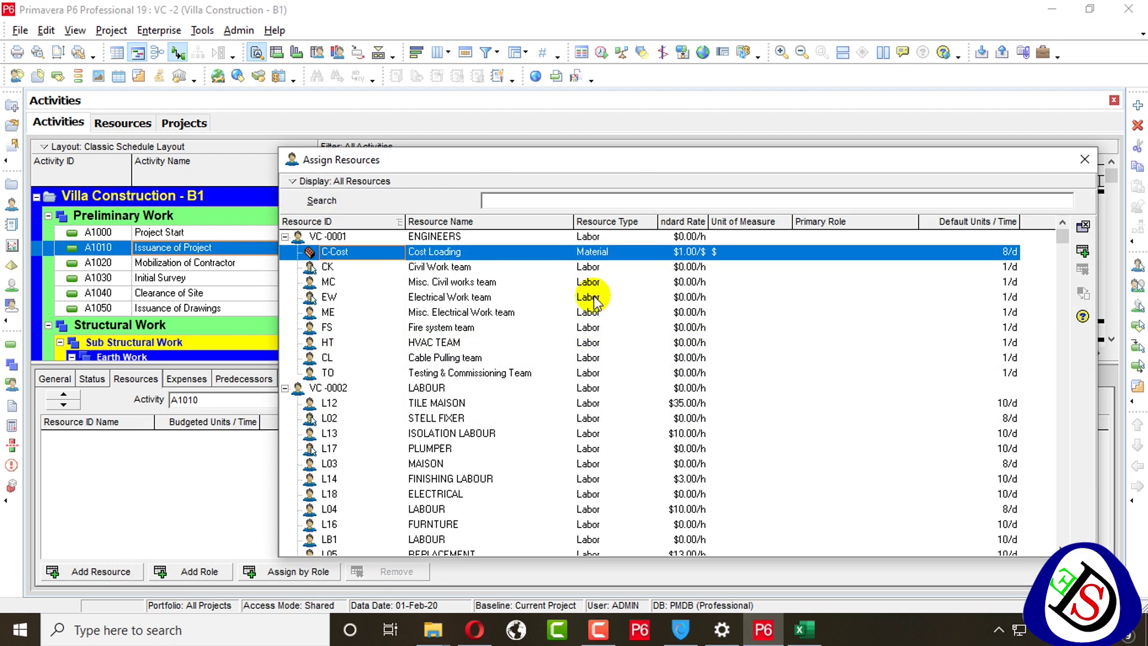
left_click(435, 254)
double_click(435, 254)
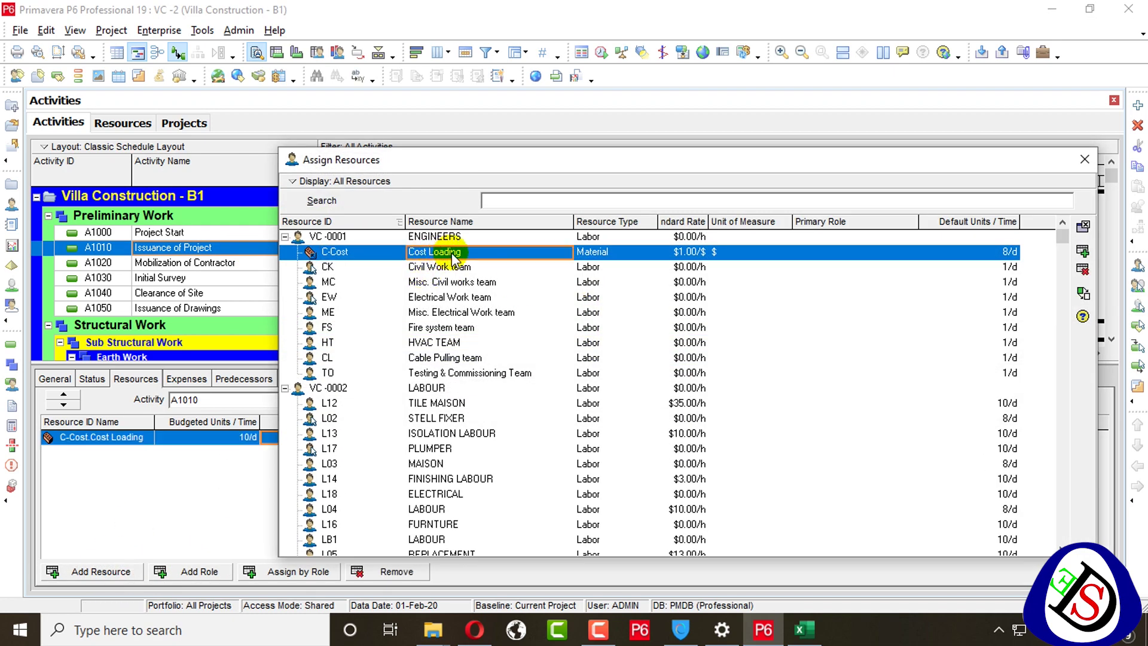
left_click(1086, 162)
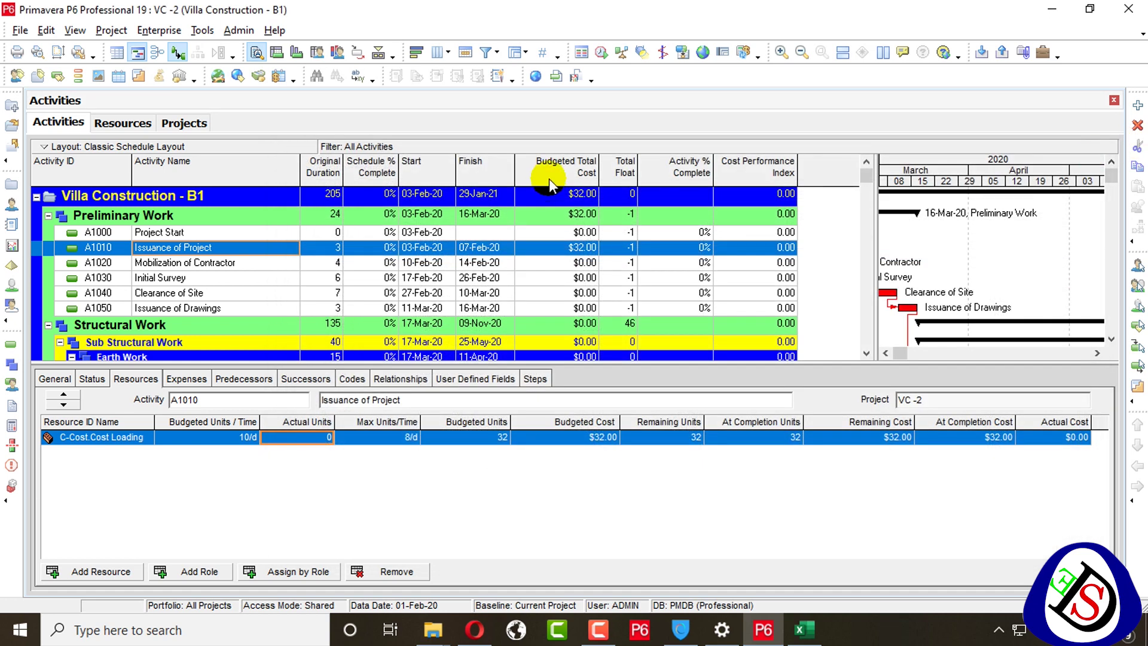
Step: Show line numbers in the activity table and search the available column options for "resource"
right_click(556, 174)
left_click(605, 446)
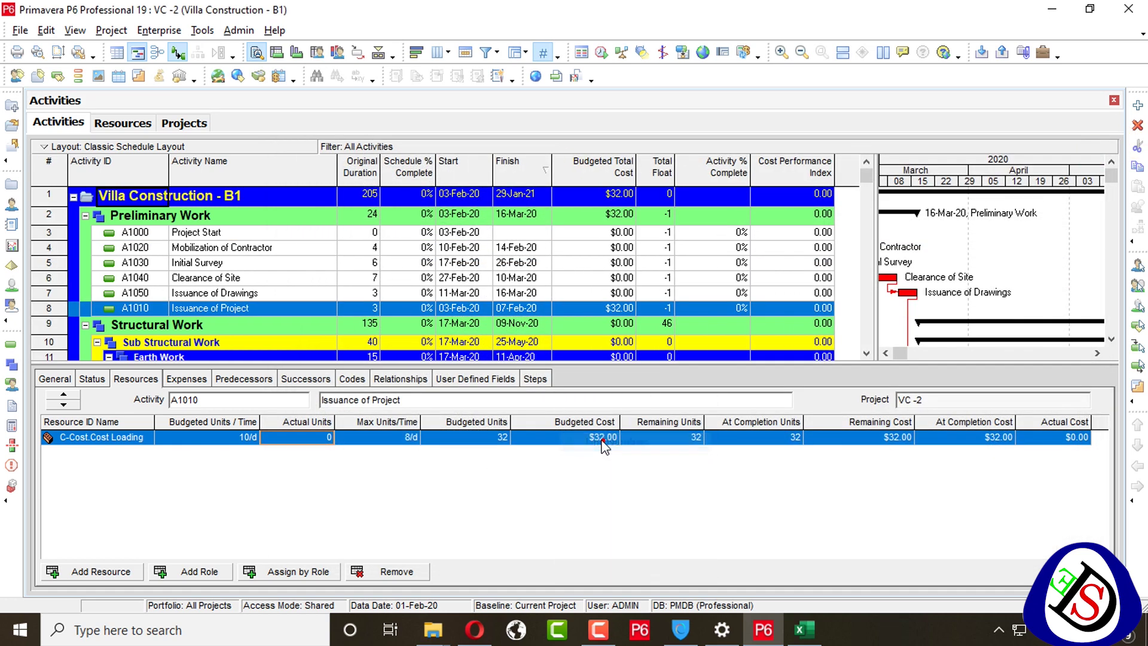
right_click(595, 174)
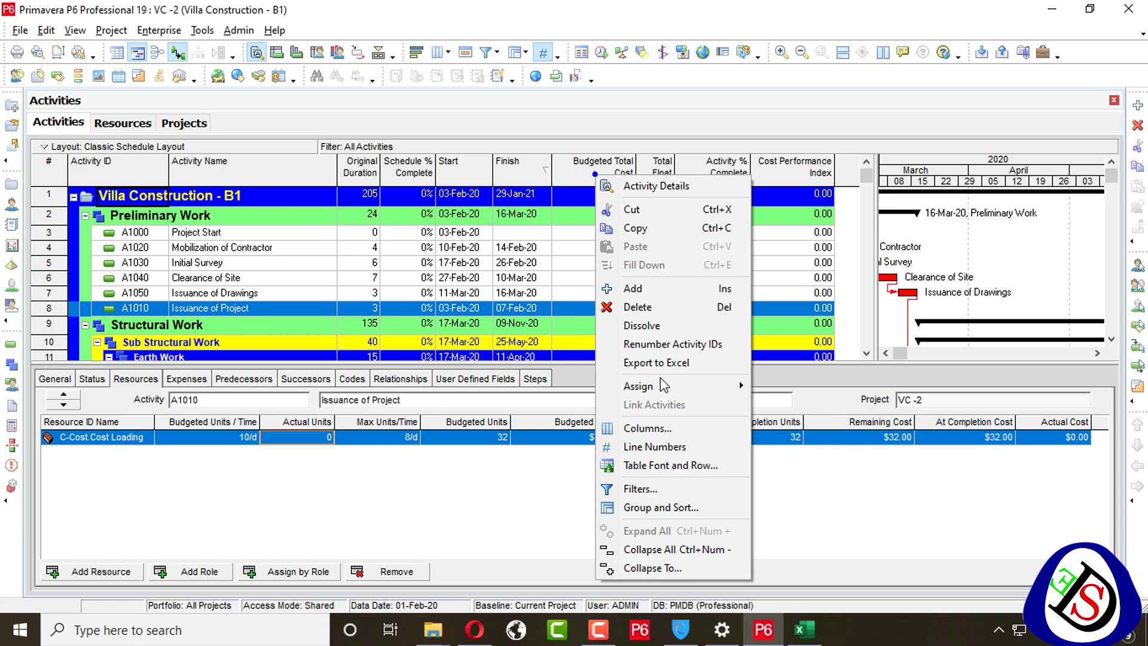
left_click(654, 428)
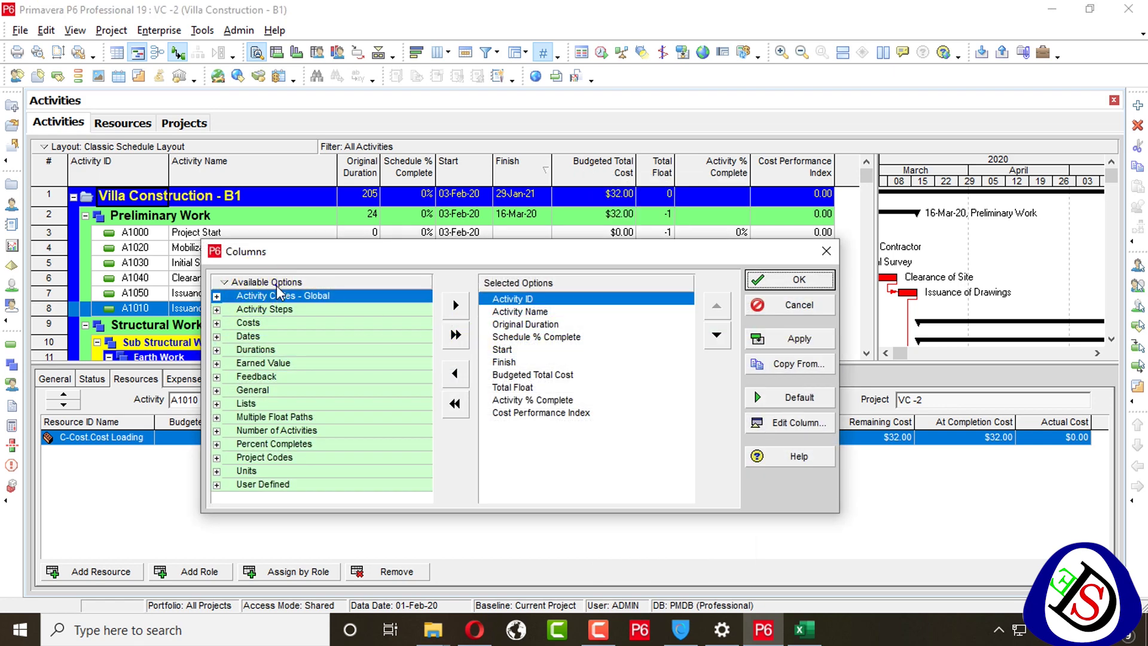
right_click(280, 294)
left_click(308, 298)
type("resource")
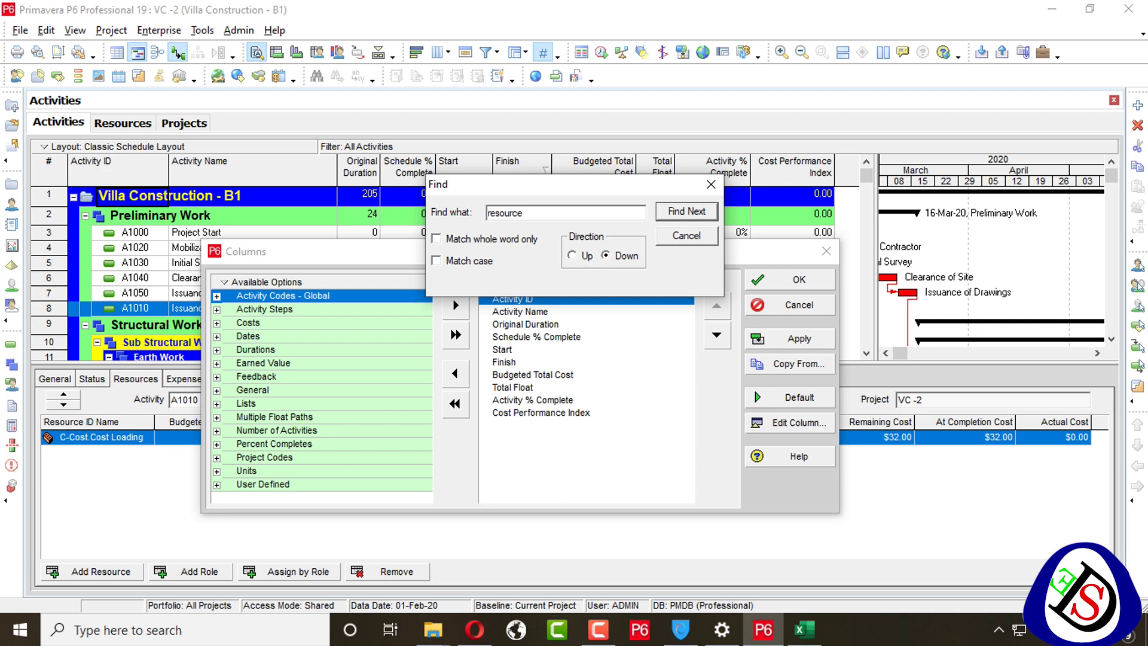
key("Return")
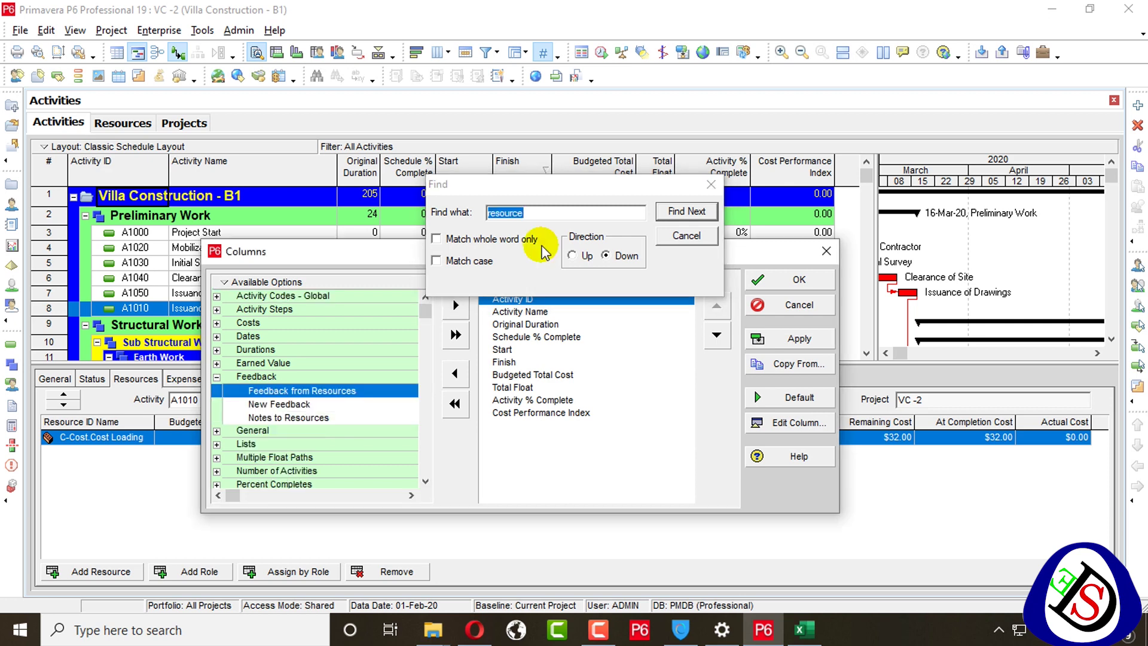
key("Return")
key("Return")
key("Return")
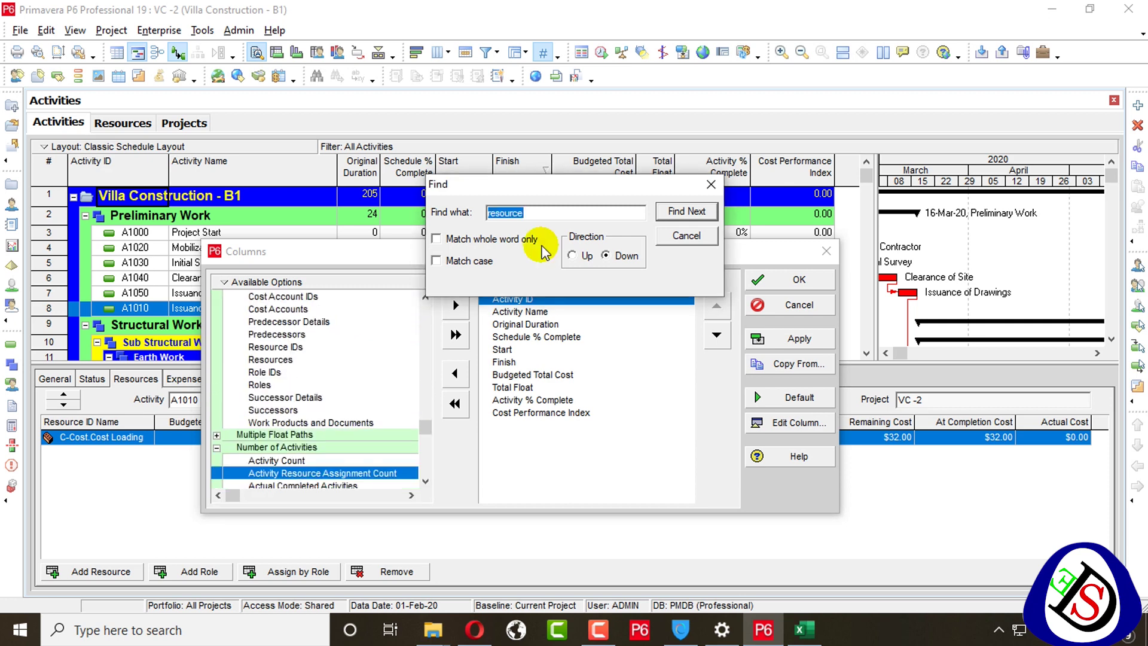
Step: Add the Resources column to the activity table directly after Activity Name
left_click(309, 359)
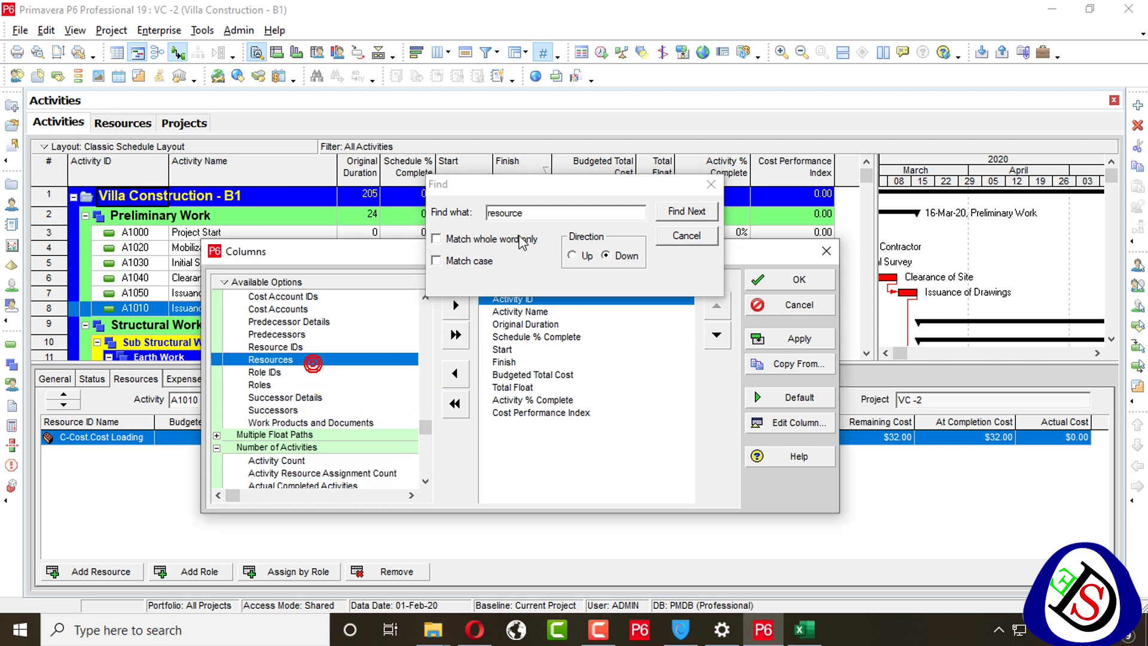
left_click_drag(568, 186, 592, 114)
left_click(456, 305)
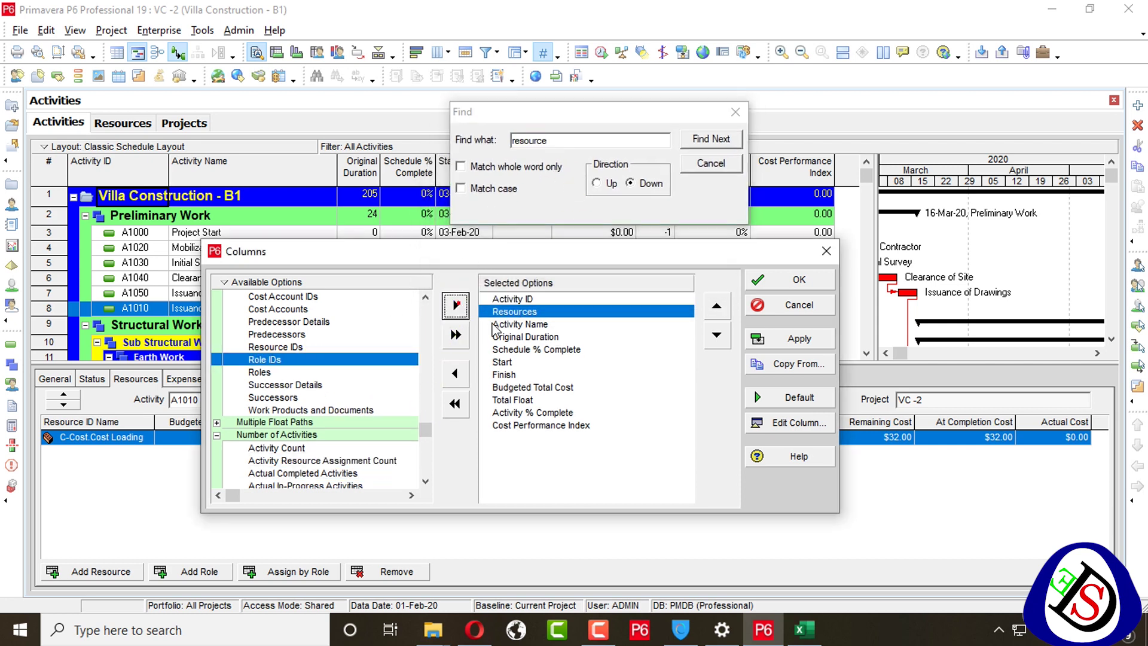
left_click(716, 334)
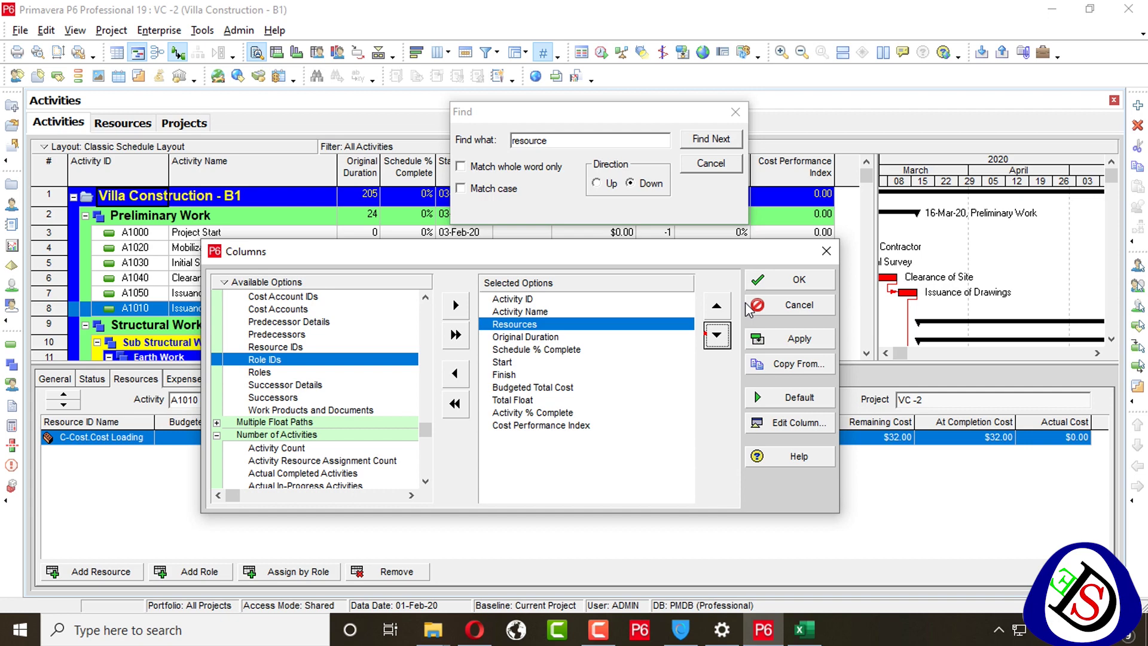
left_click(775, 280)
double_click(400, 165)
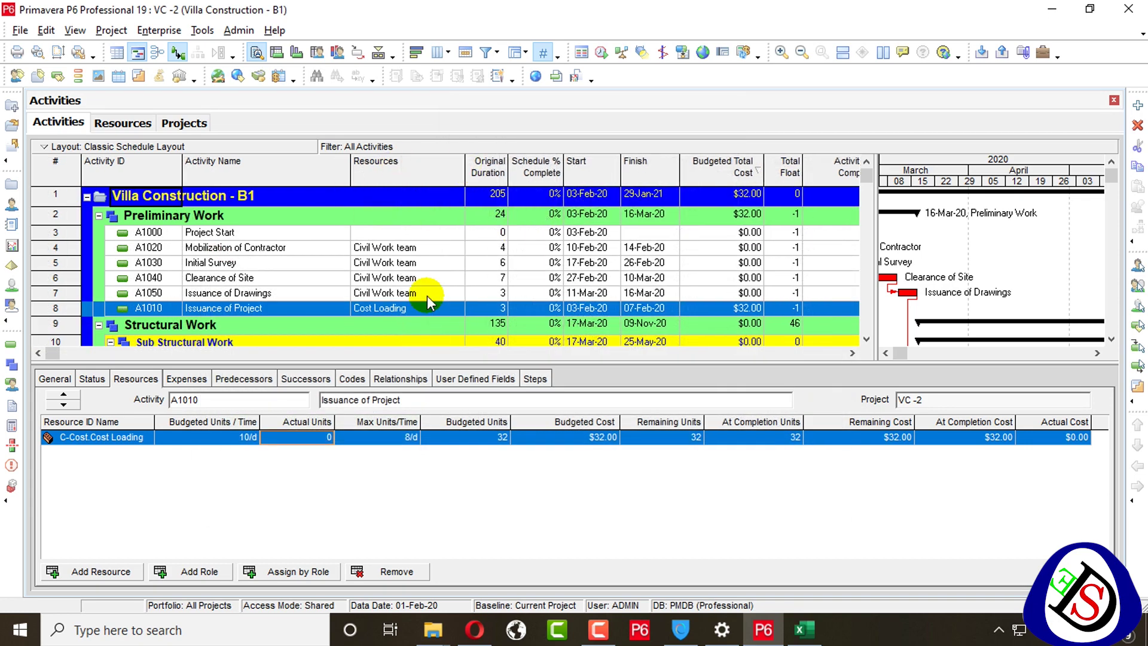
Step: Remove the Cost Loading resource from activity A1010, Issuance of Project
left_click(385, 570)
left_click_drag(866, 175, 864, 354)
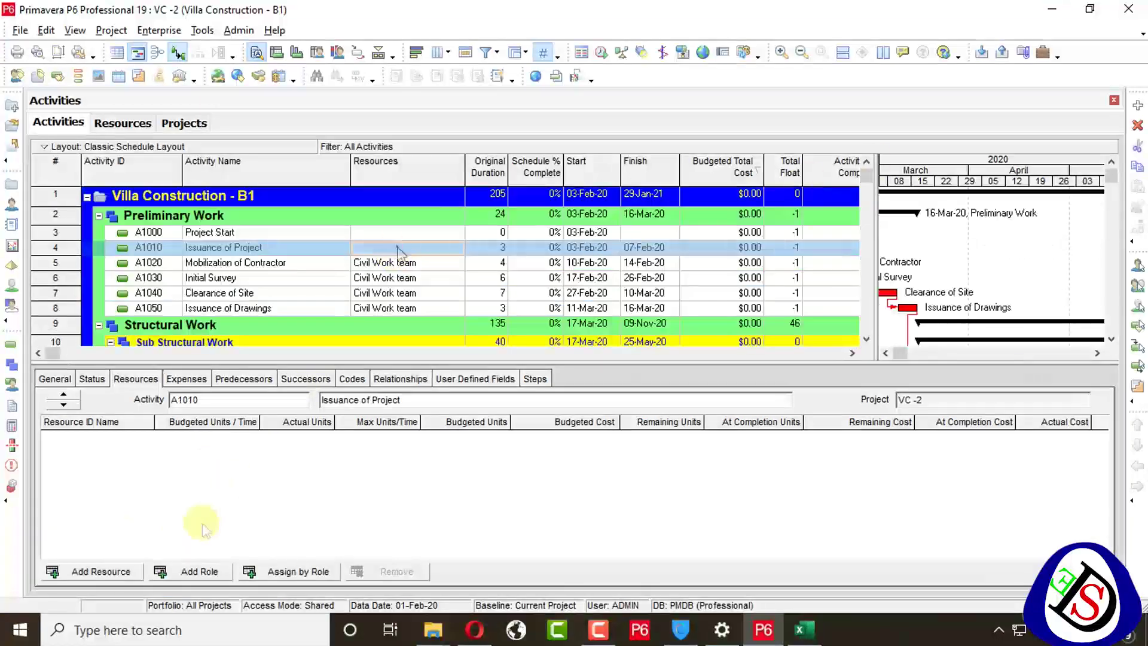
Step: Assign the C-Cost Cost Loading resource to all activities from A1010, Issuance of Project, through A2470, Project Completion
left_click(101, 571)
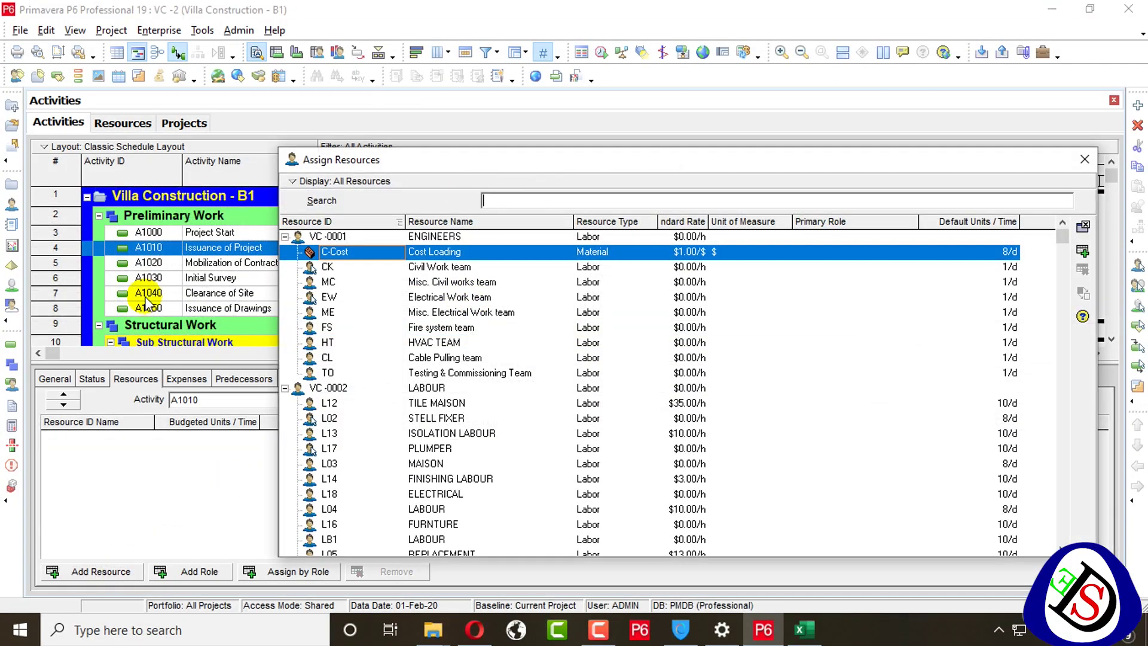
left_click(145, 293)
scroll(145, 299, "down", 4)
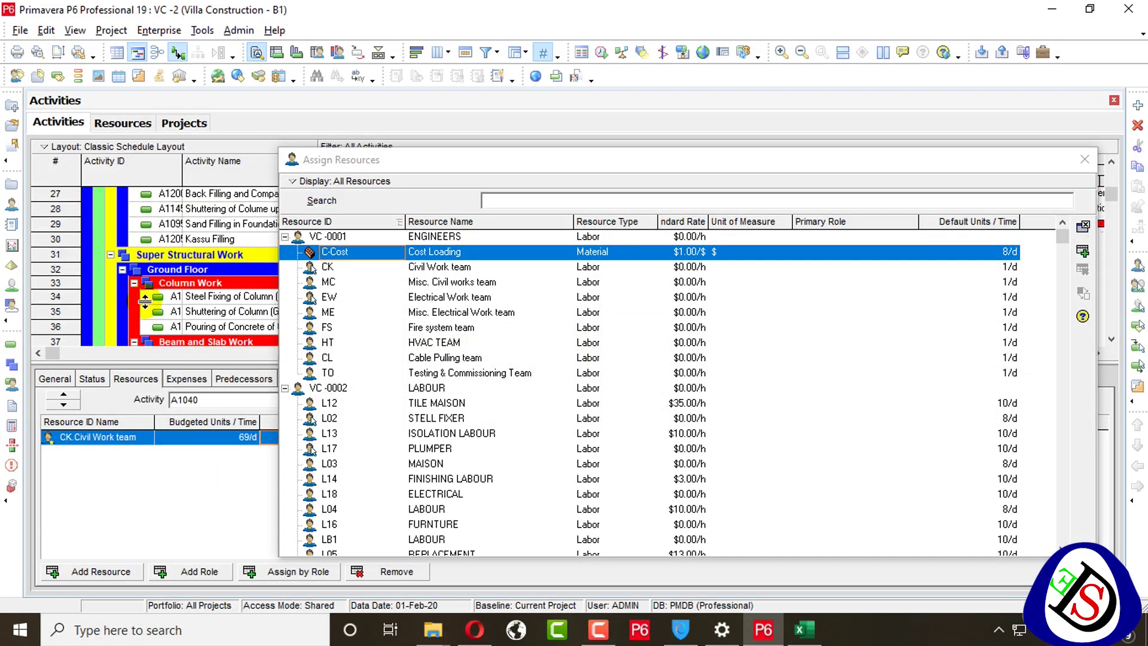
scroll(146, 307, "up", 4)
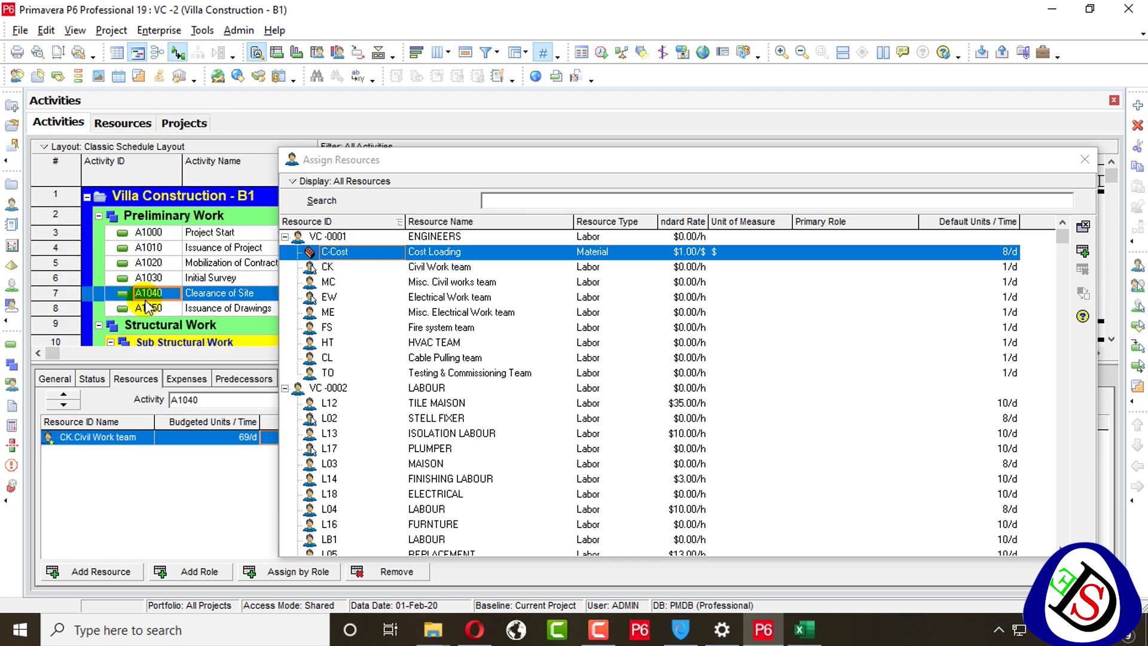
left_click(168, 249)
scroll(161, 269, "down", 15)
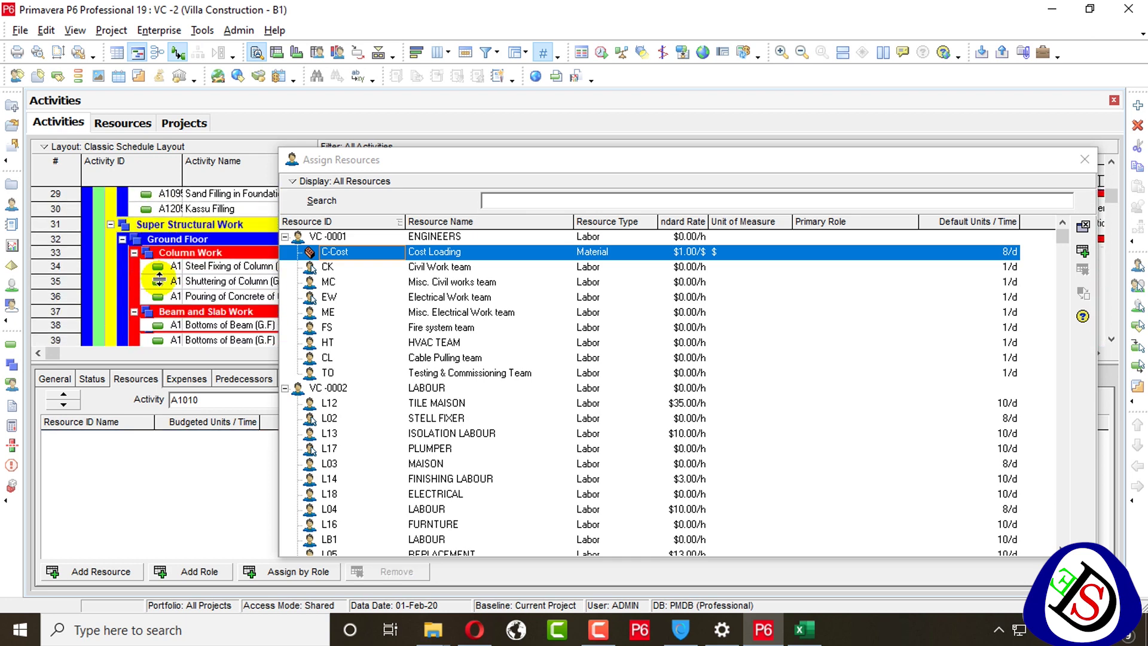
scroll(157, 279, "down", 20)
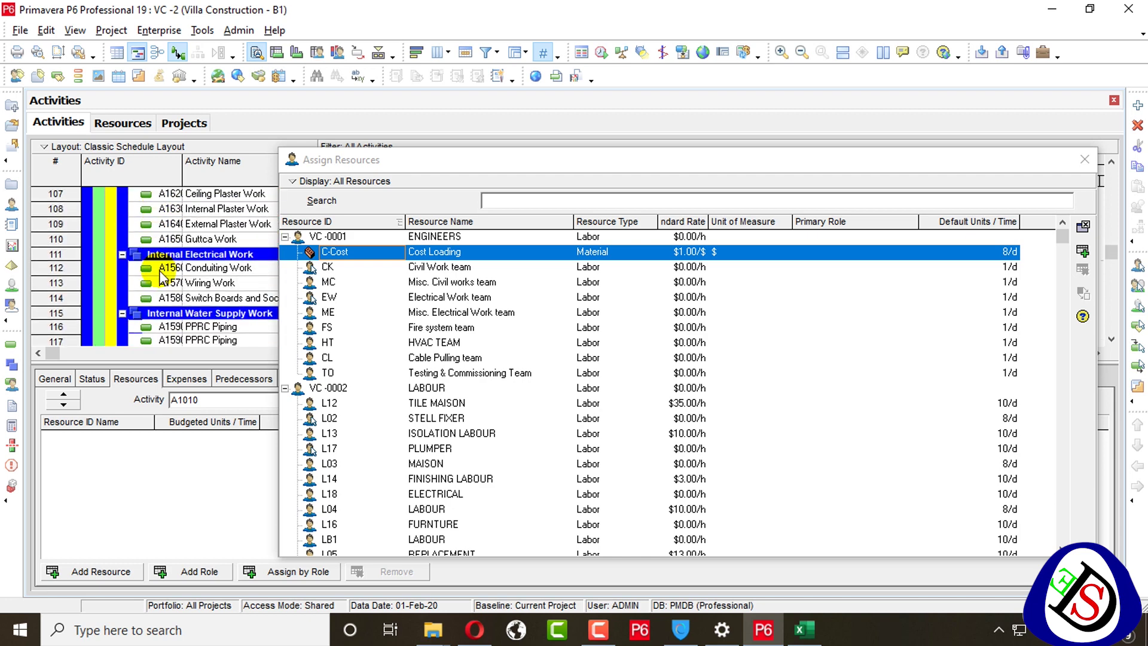
scroll(161, 275, "down", 20)
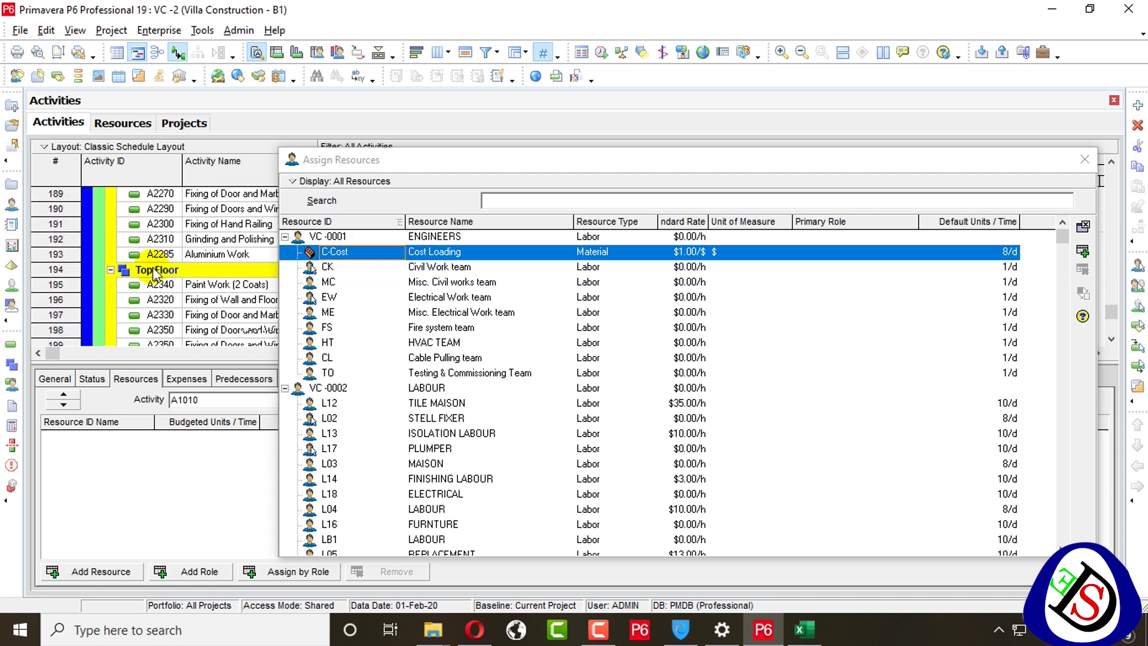
left_click(162, 336, "shift")
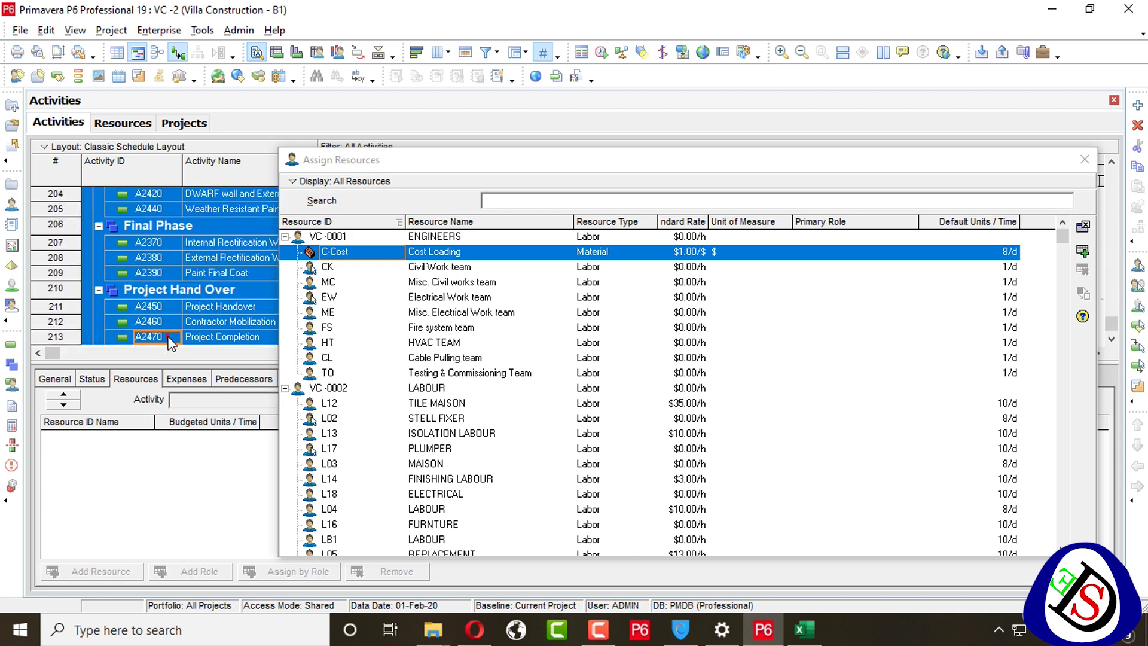
left_click(394, 258)
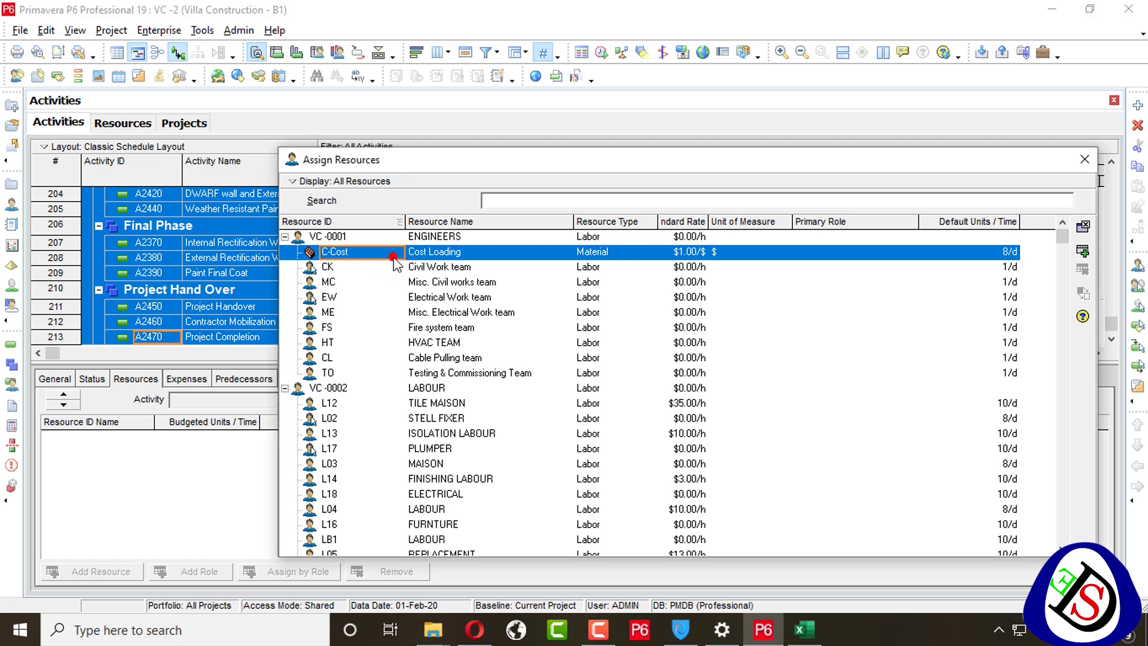
left_click(1080, 160)
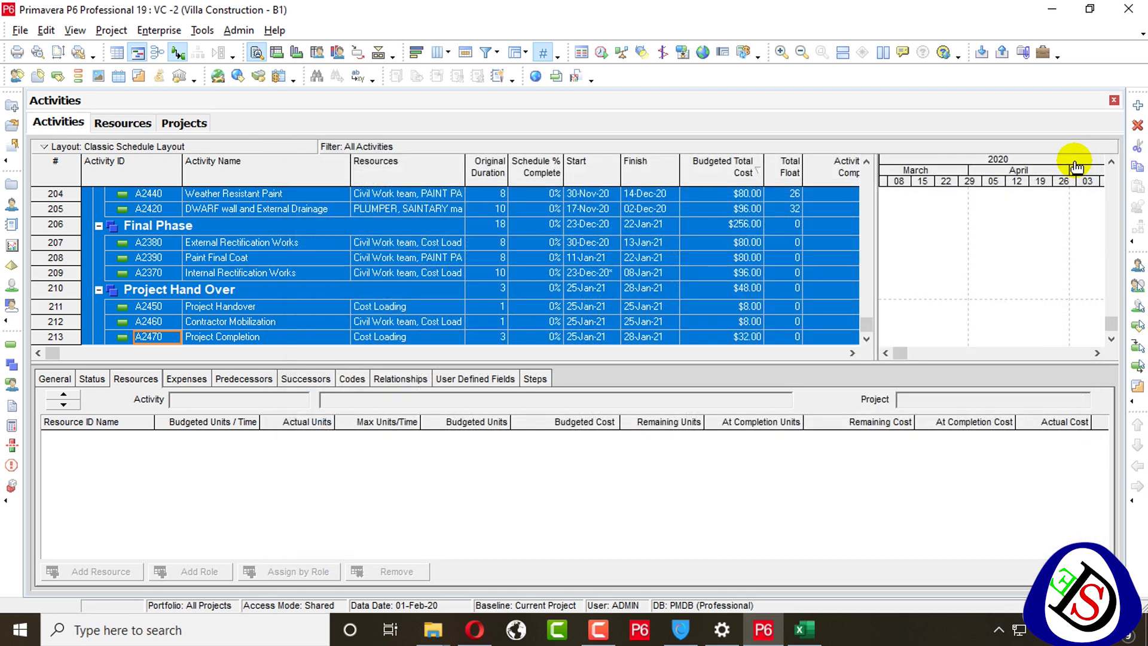
Step: Check the resource assignments of the activities under Project Hand Over, Final Phase and Top Floor
right_click(623, 326)
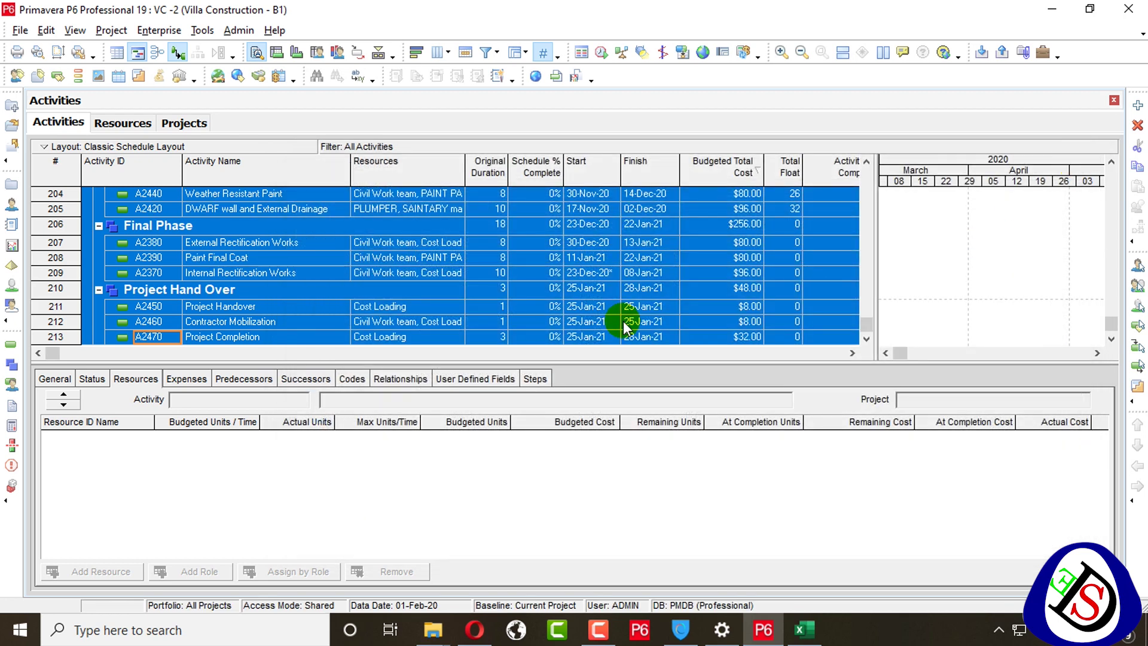
left_click(420, 336)
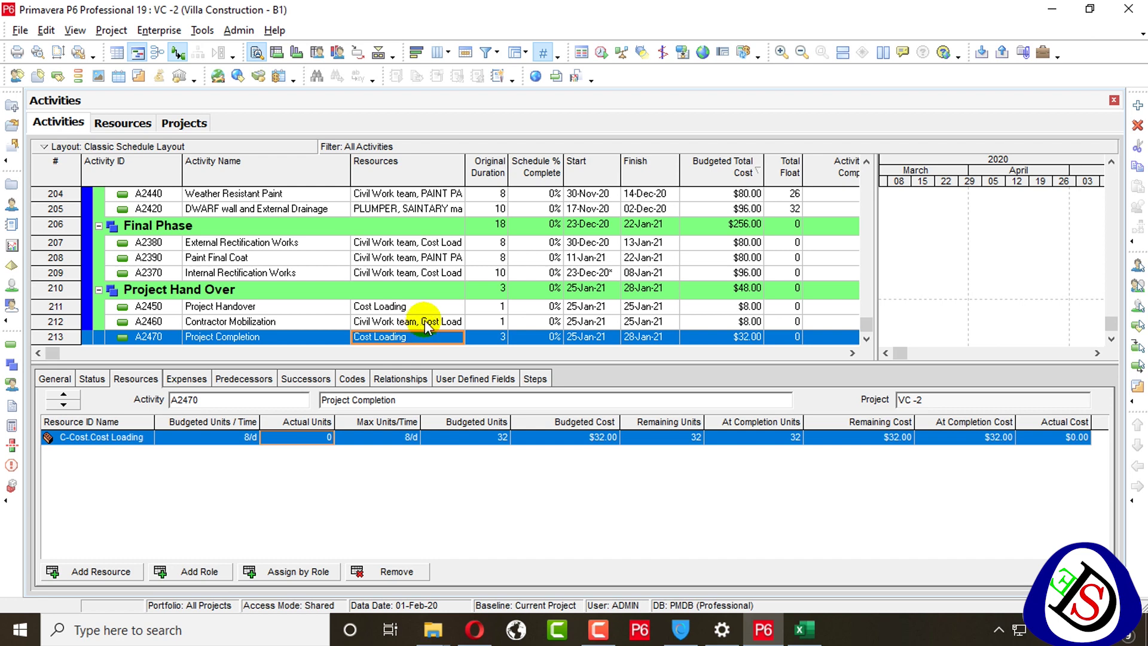
left_click(424, 321)
left_click(428, 306)
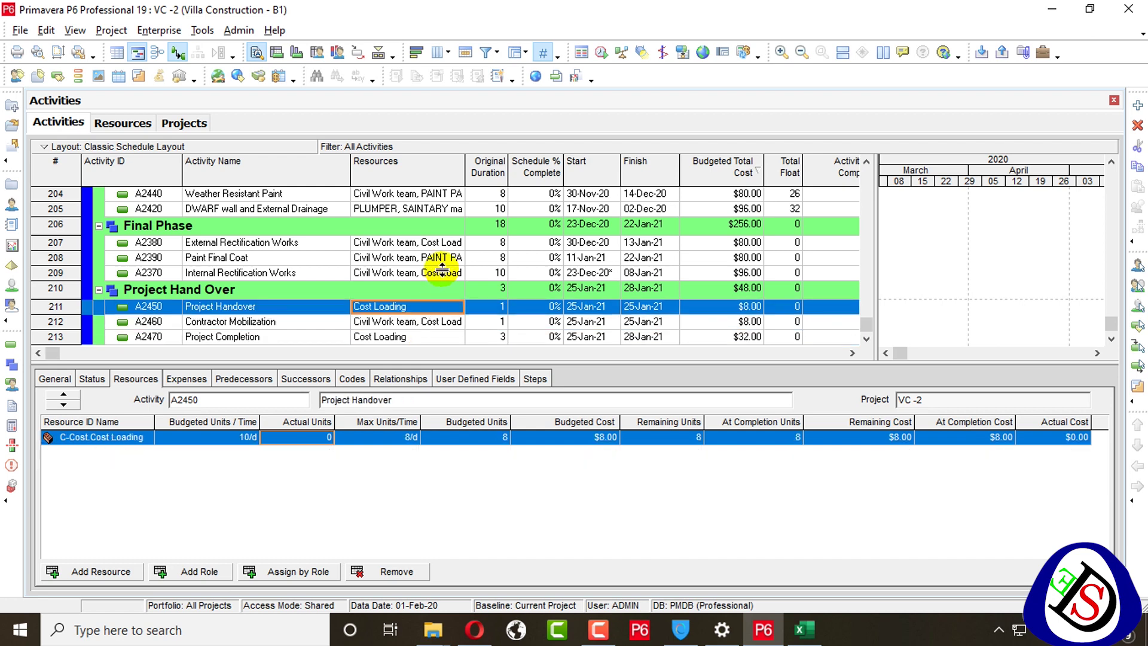
left_click(442, 274)
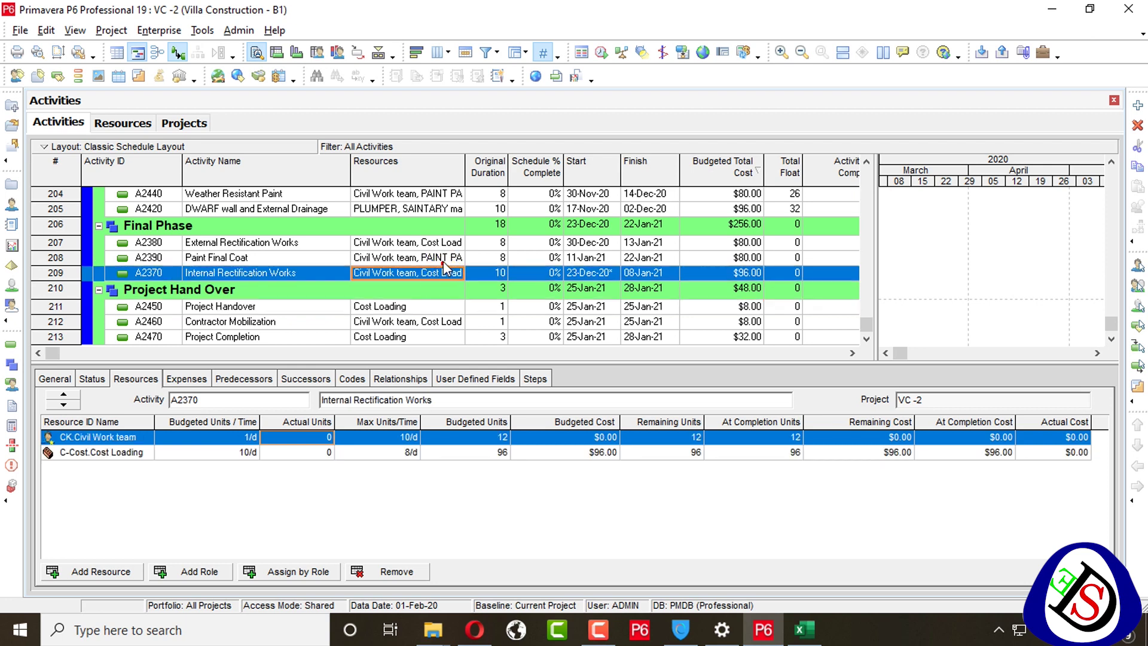
left_click(441, 259)
left_click(441, 242)
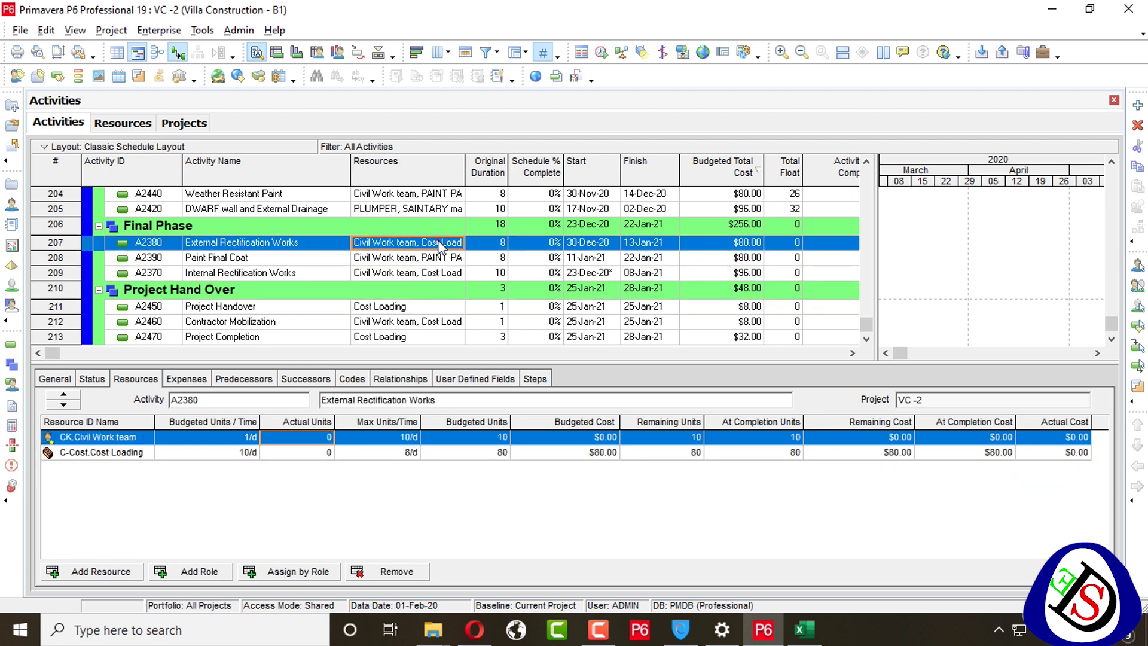
scroll(435, 263, "up", 4)
left_click(412, 315)
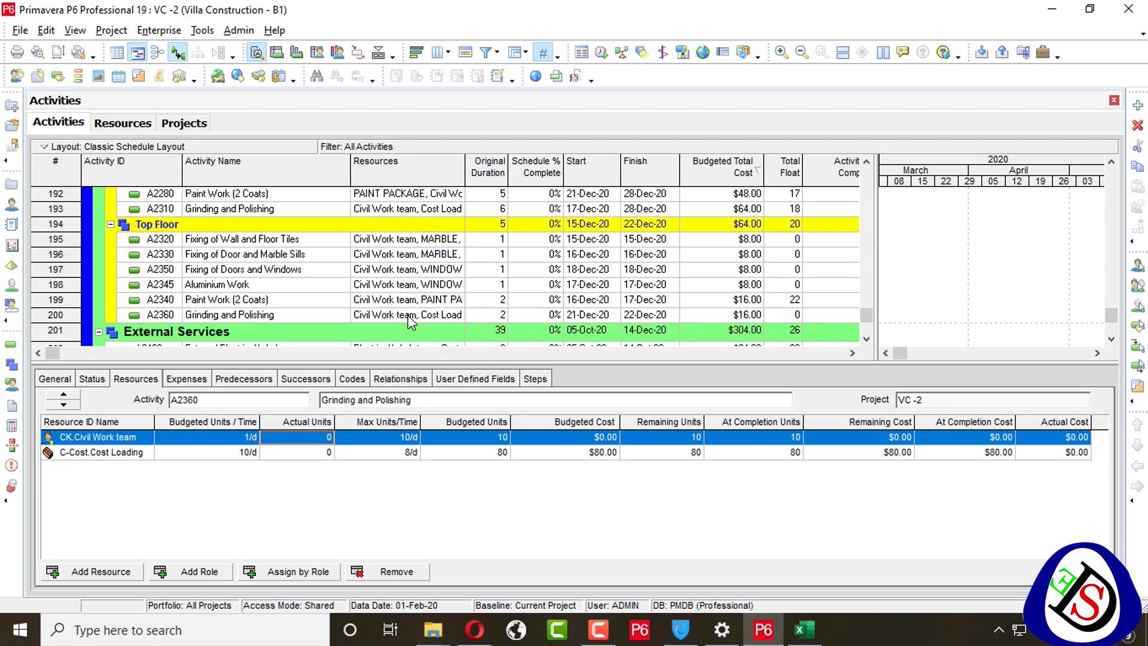
scroll(520, 267, "up", 4)
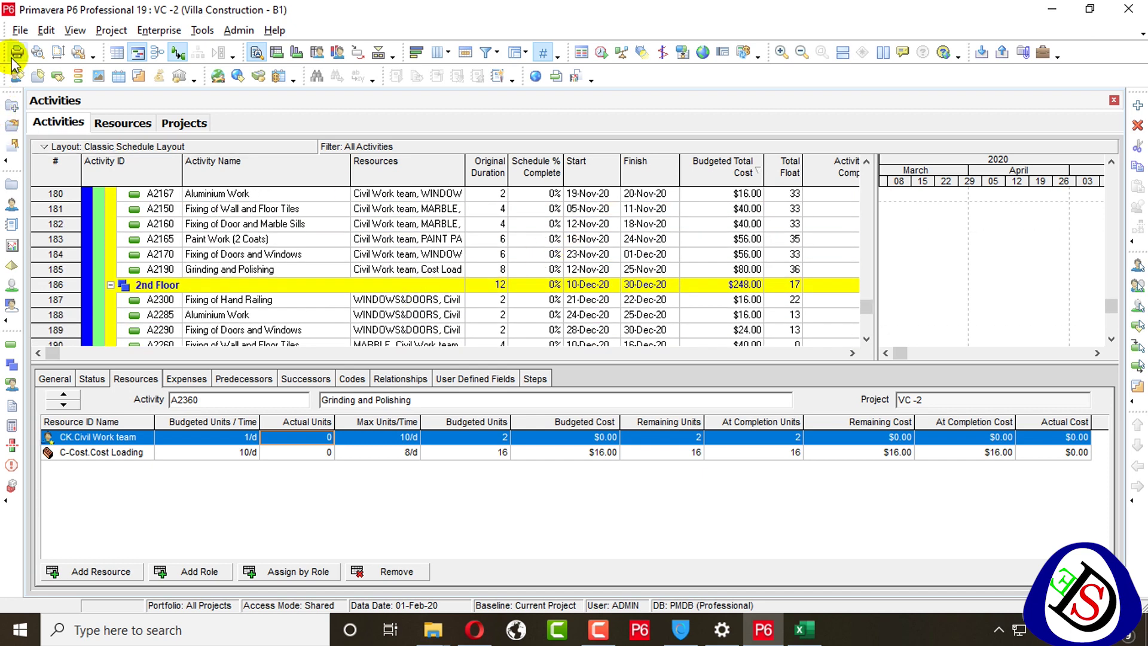
Step: Start a project export in the Spreadsheet (XLSX) format
left_click(22, 30)
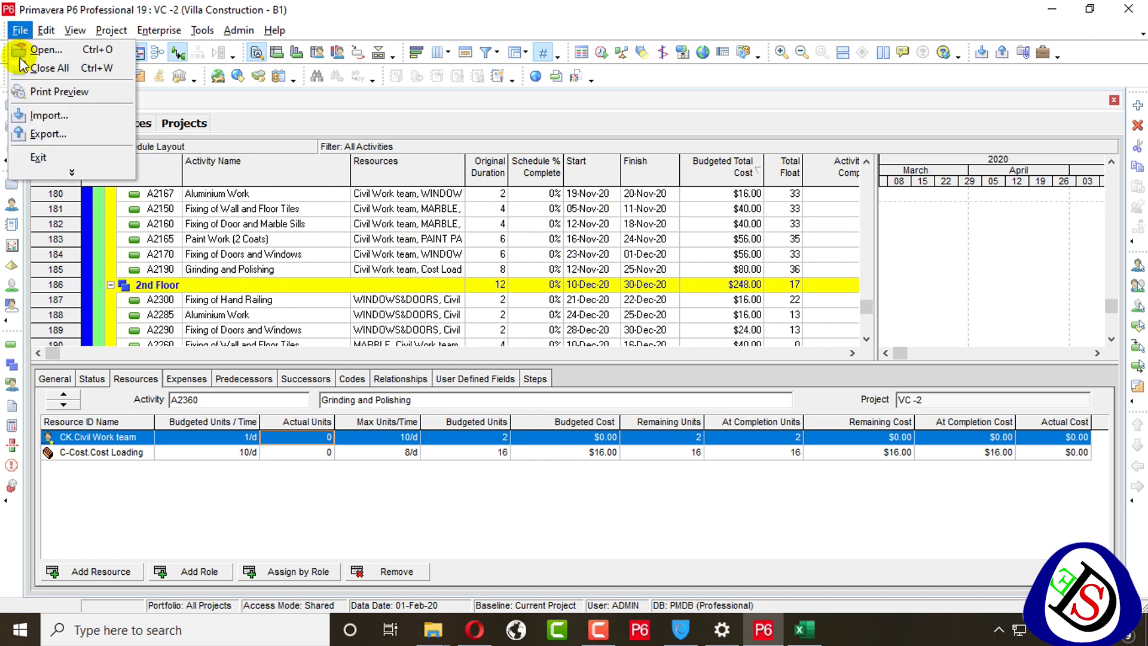
left_click(48, 134)
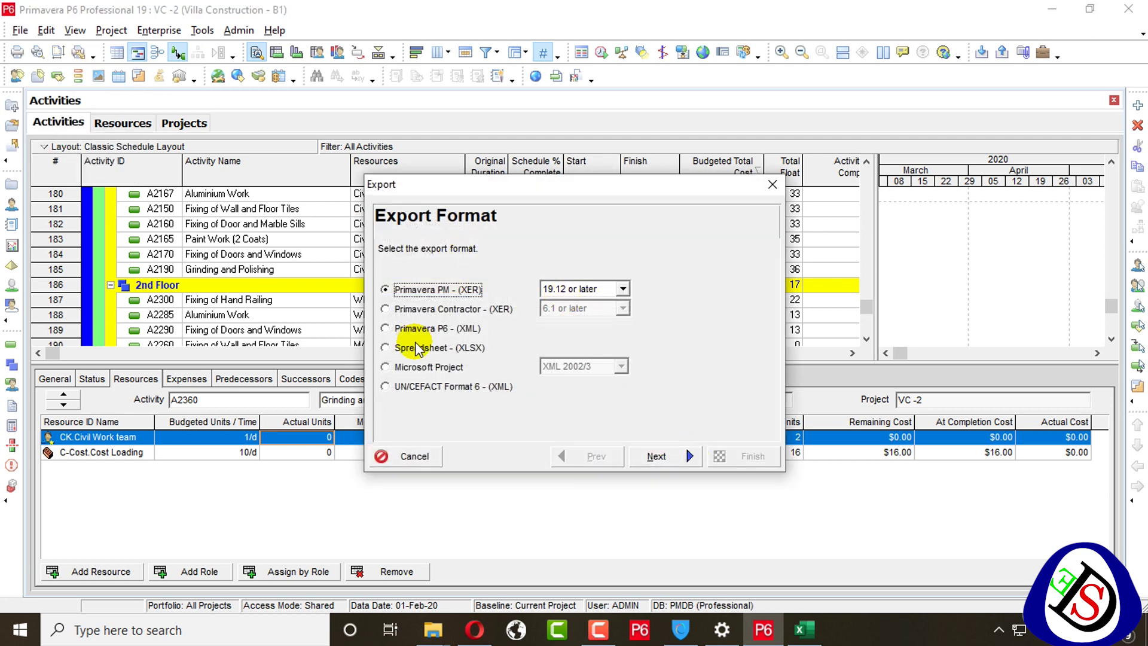
left_click(416, 347)
left_click(660, 455)
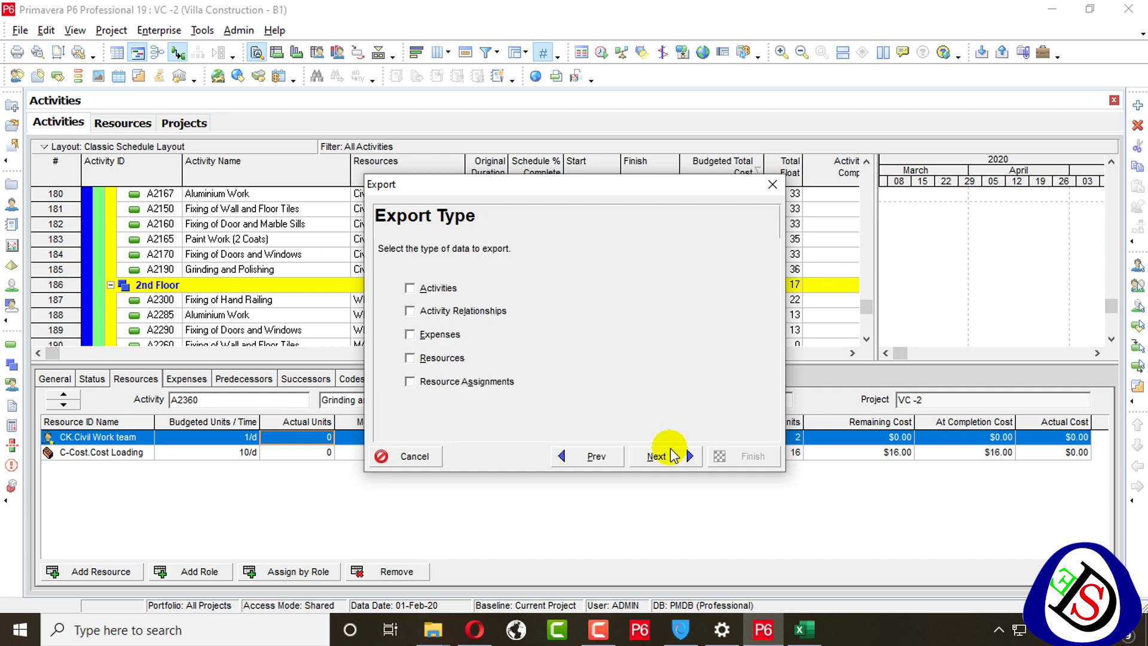
Step: Include Activities and Resource Assignments in the export and mark project VC -2 for export
left_click(421, 289)
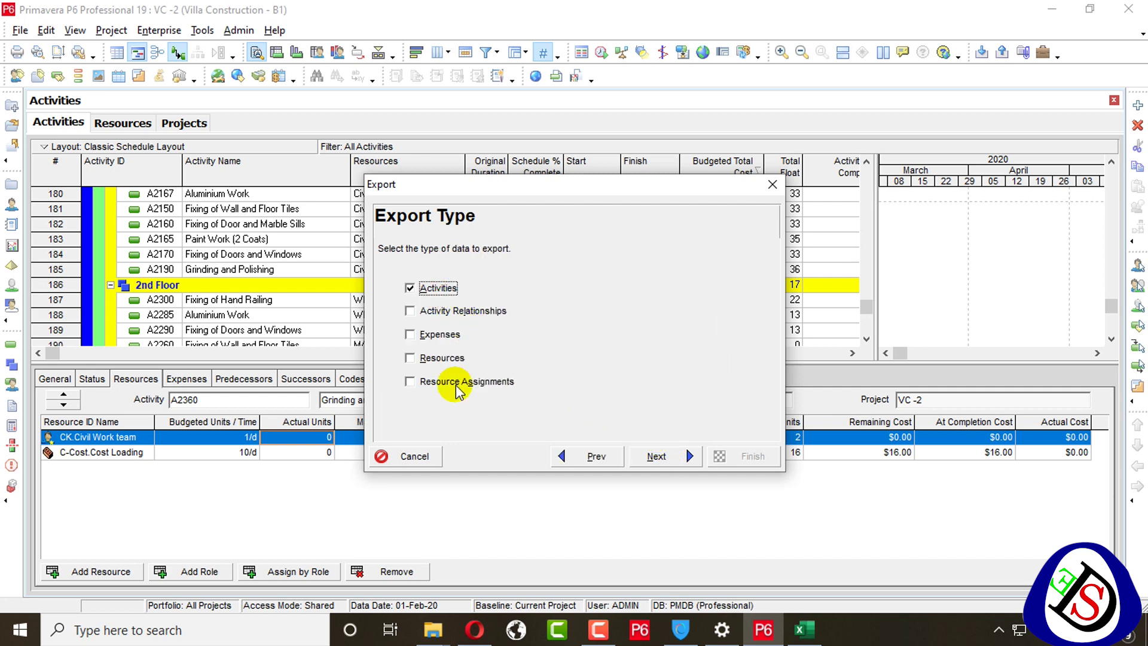
left_click(455, 383)
left_click(662, 454)
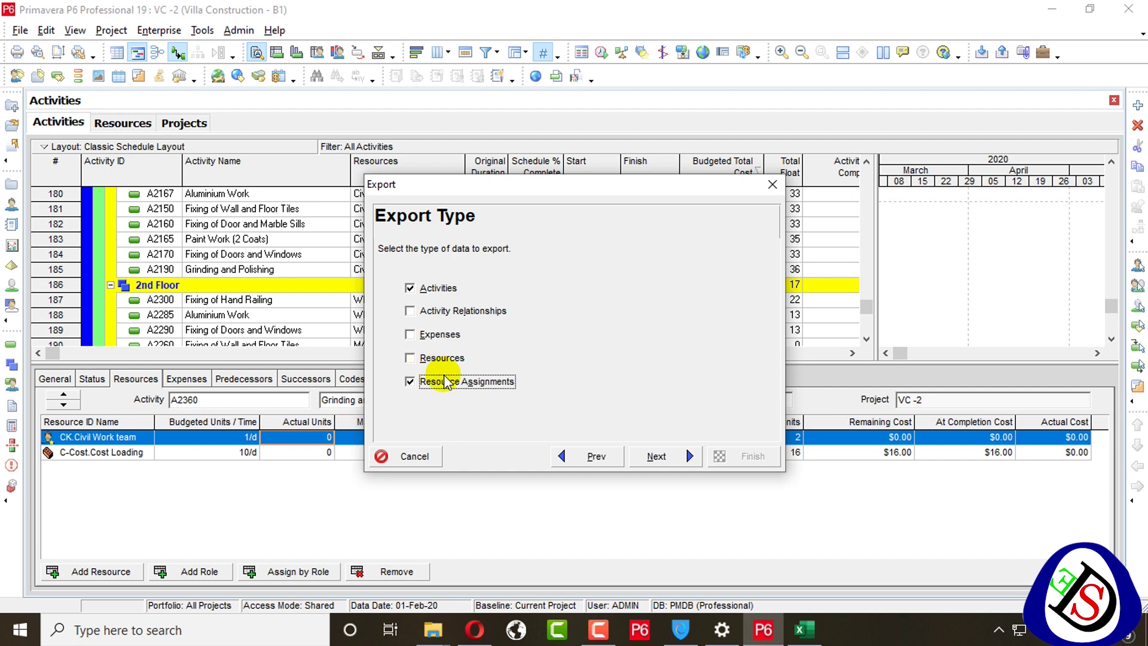
left_click(656, 458)
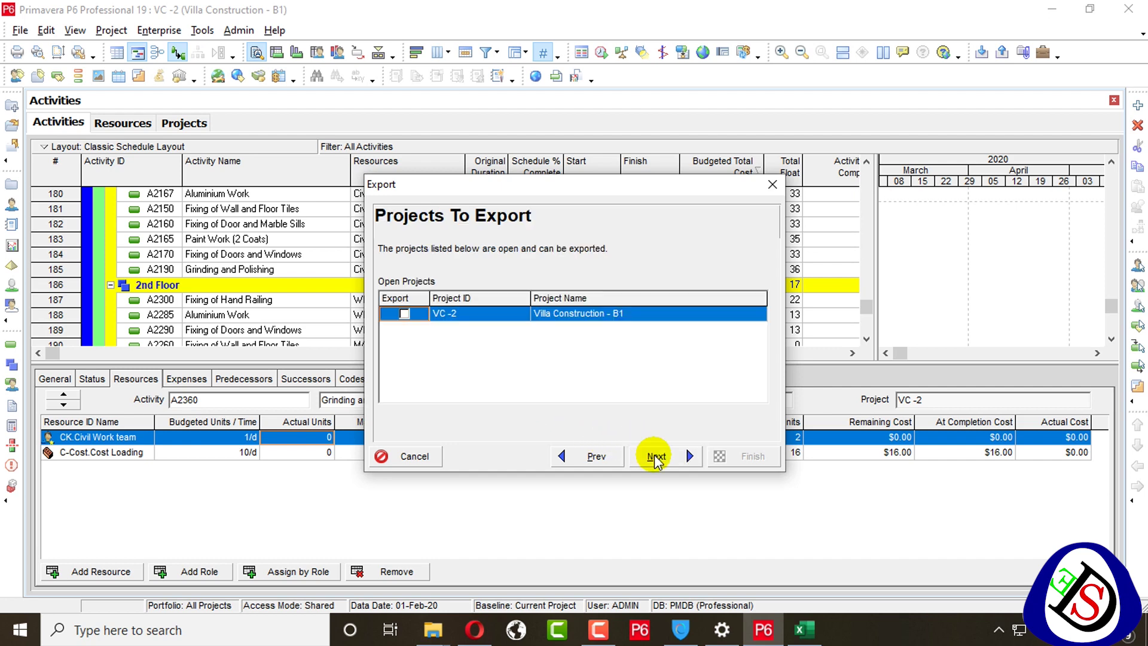
left_click(405, 313)
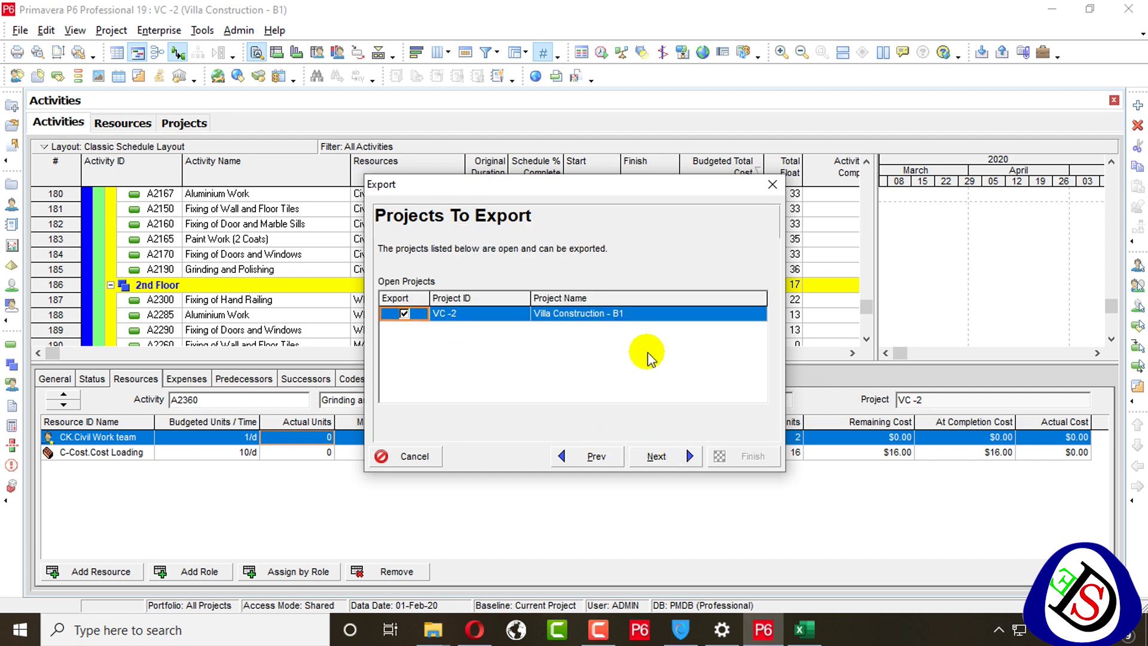
left_click(677, 453)
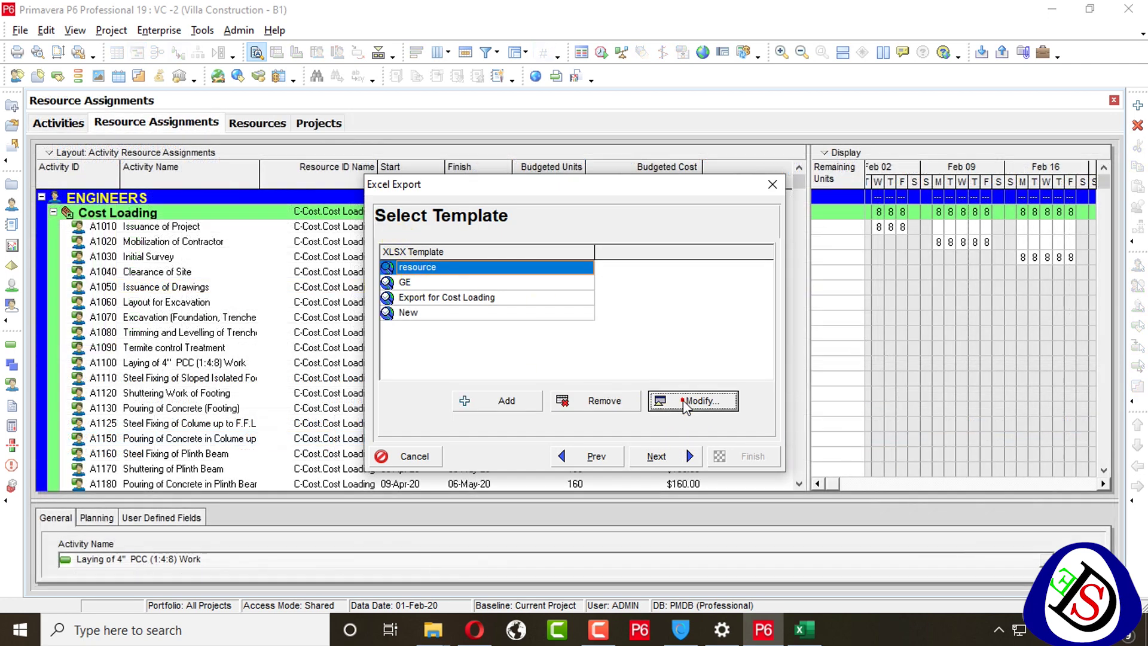
Step: Review the selected columns of the resource export template for the Activities and Resource Assignments subject areas
left_click(670, 396)
left_click(491, 196)
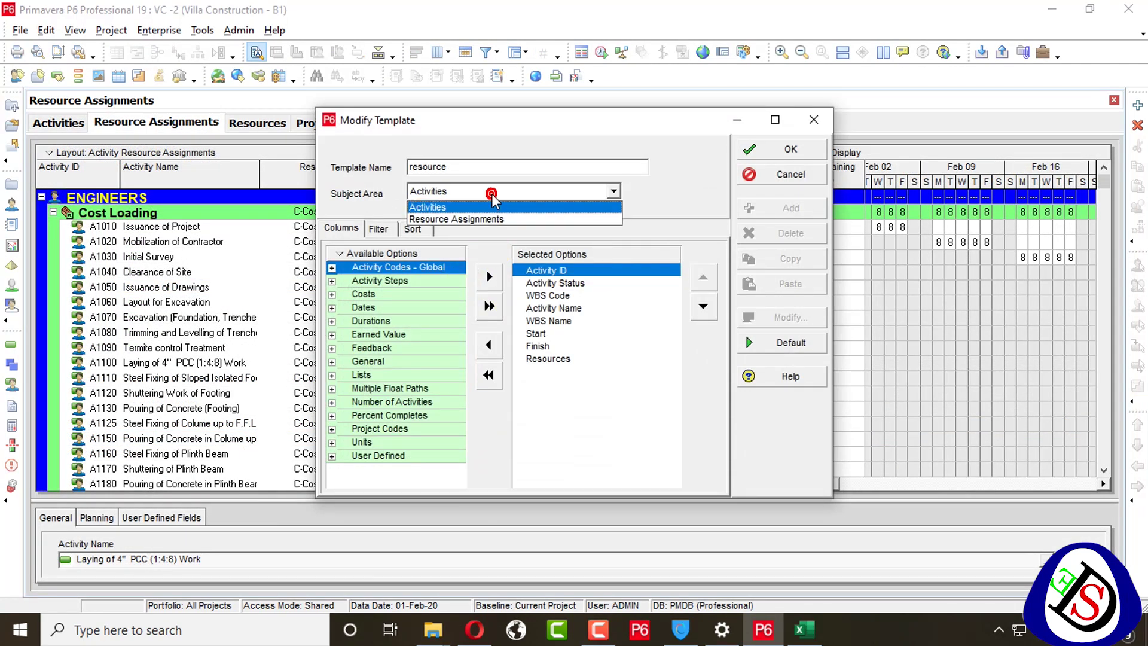
left_click(487, 202)
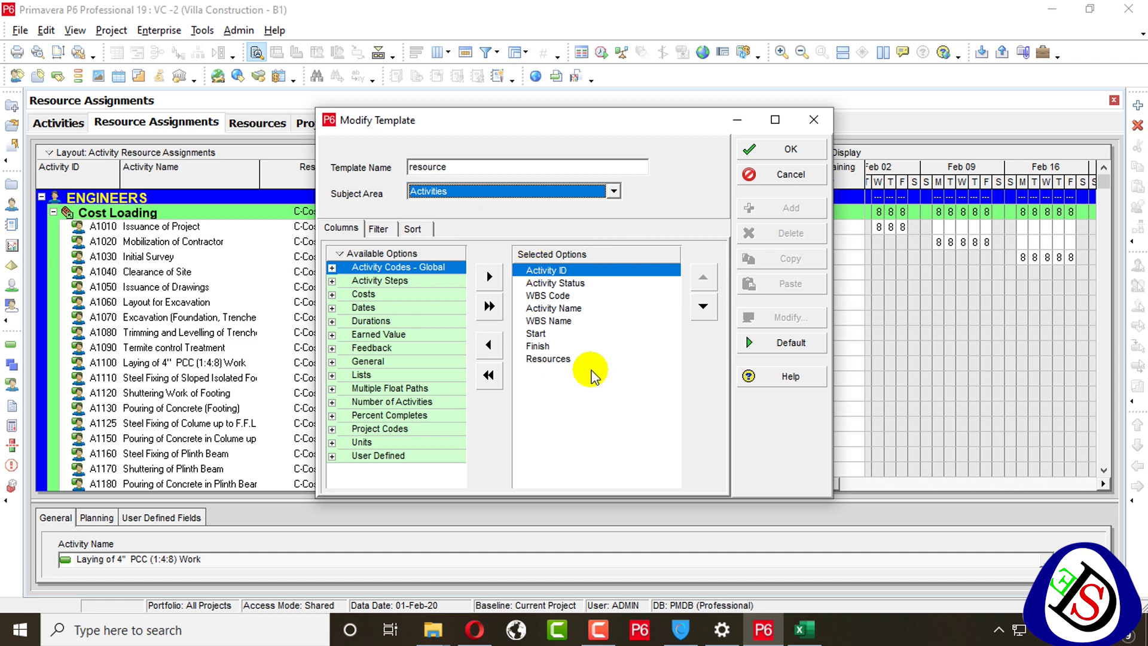
left_click(544, 190)
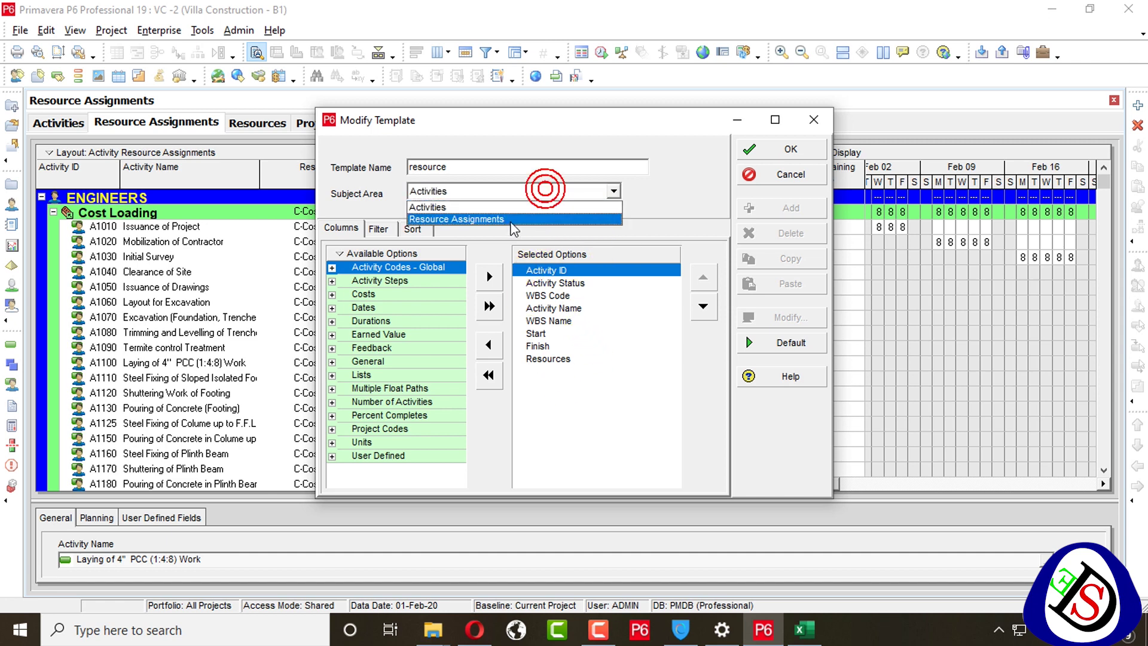
left_click(504, 217)
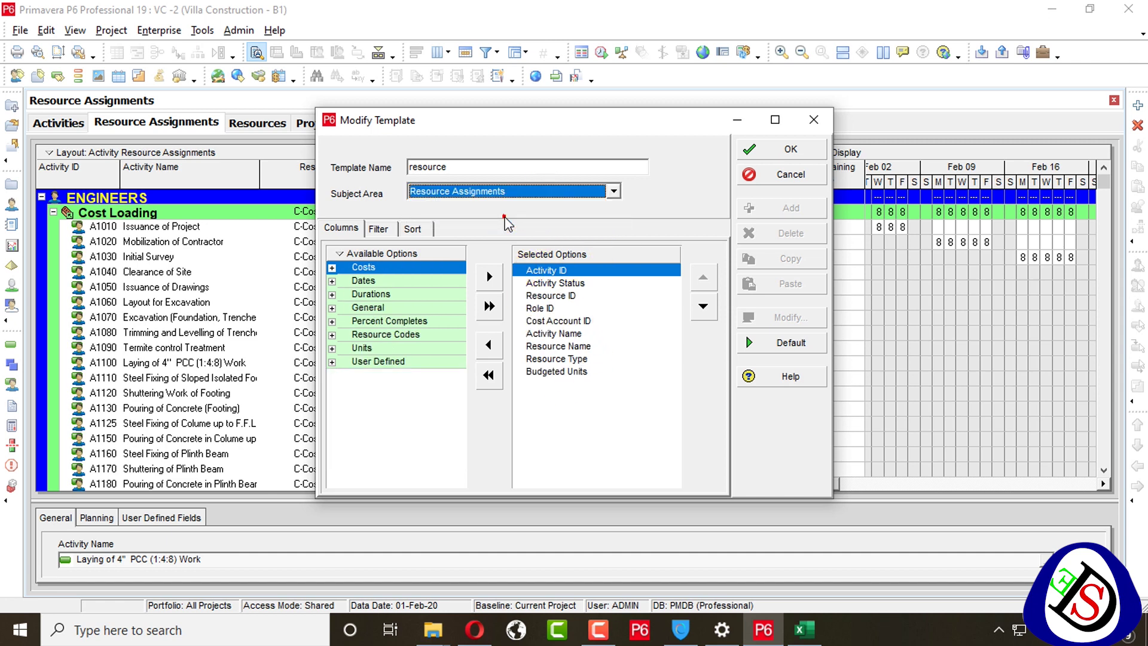
left_click(549, 372)
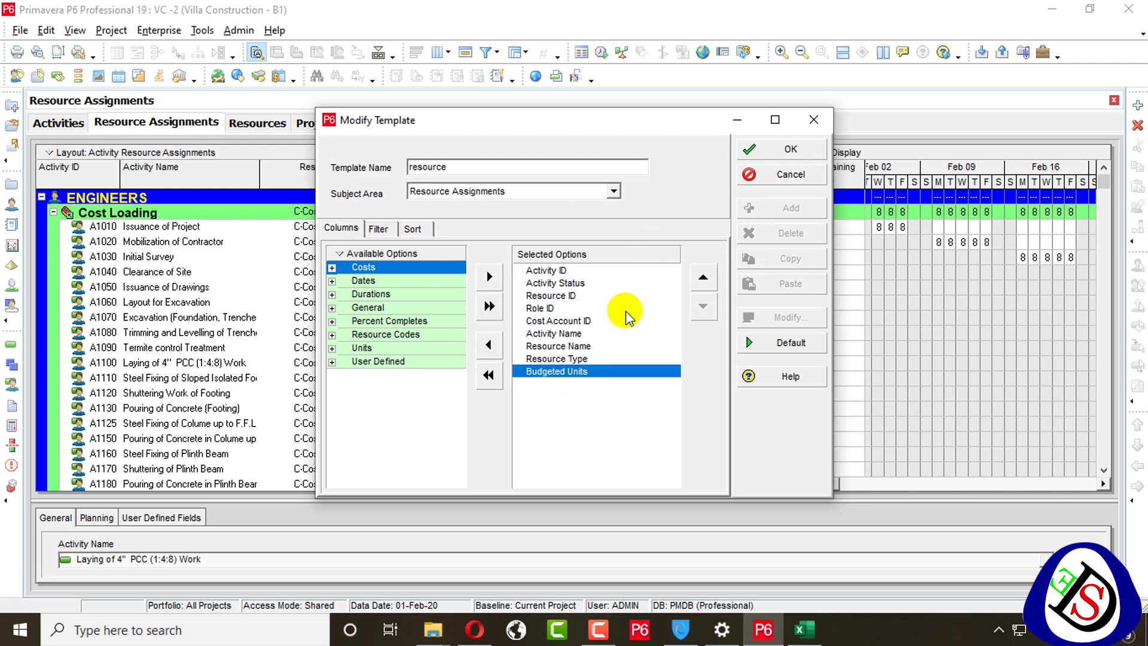
left_click(750, 152)
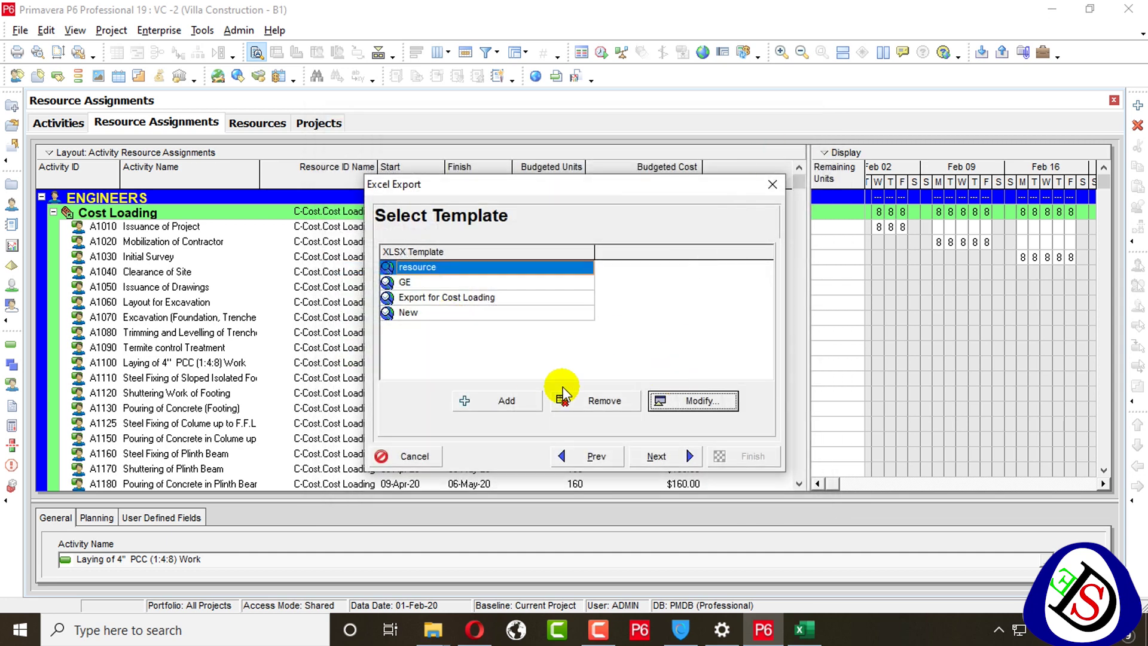
Step: Continue with the resource template and delete the old VC -2 Excel file from the Desktop while choosing the export file
left_click(666, 456)
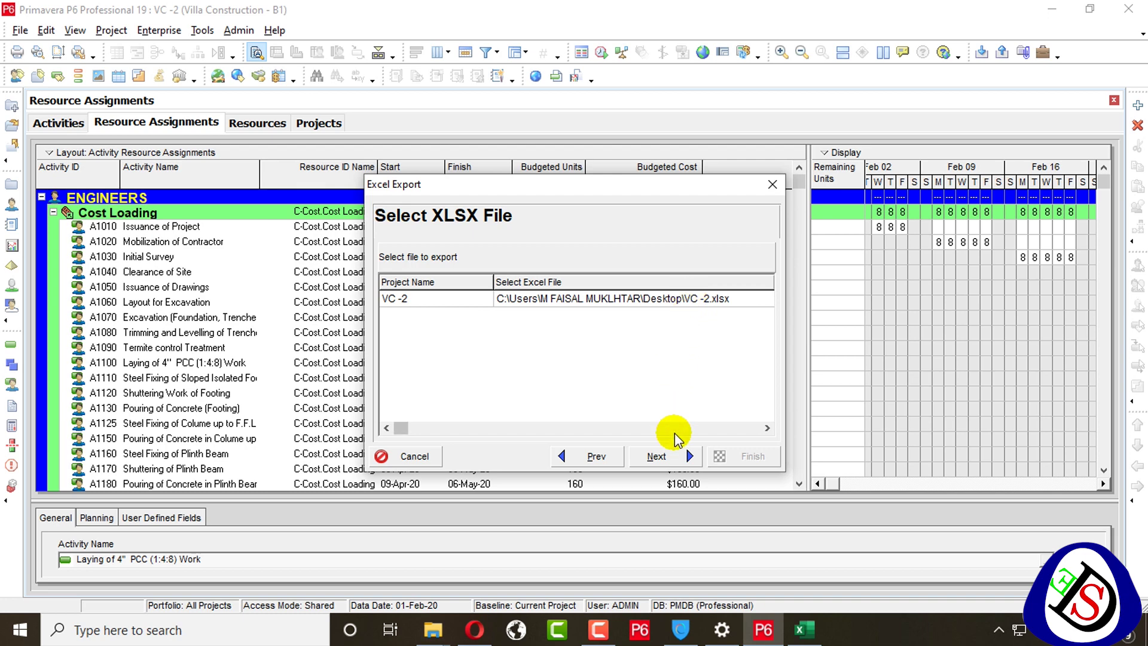
left_click(721, 299)
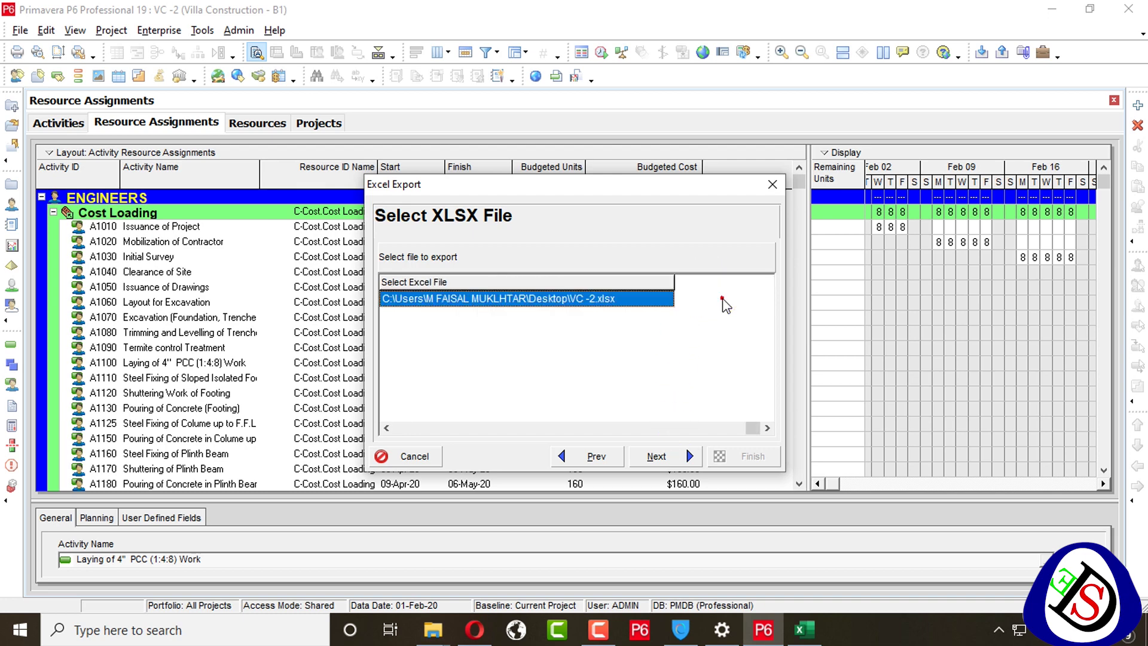
left_click(666, 298)
left_click(665, 299)
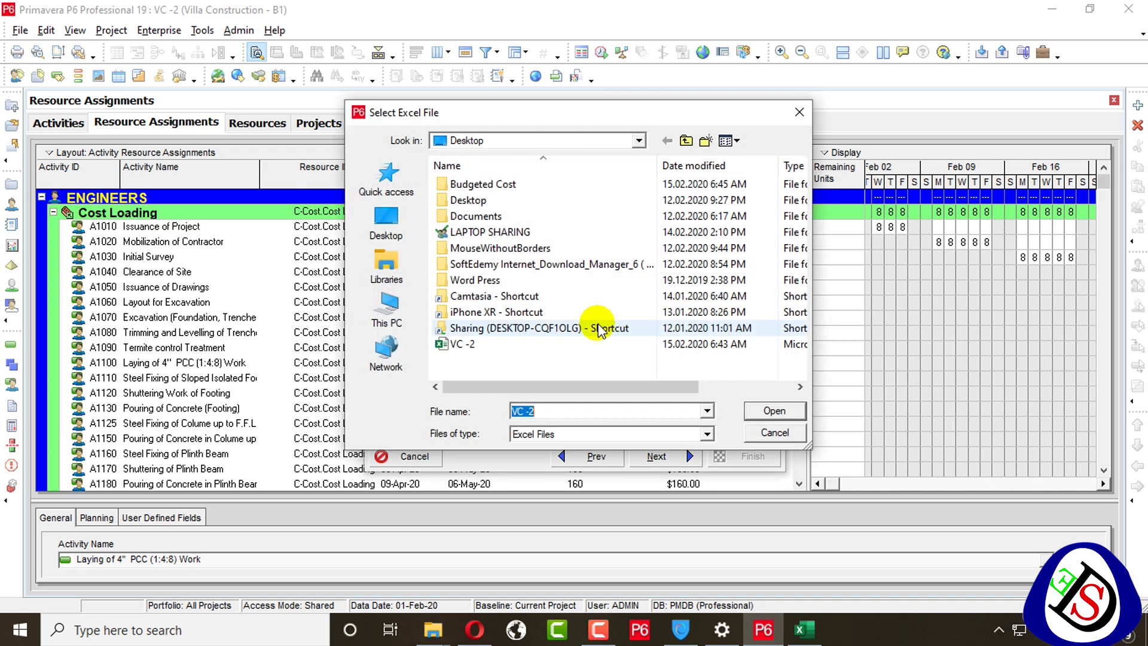
left_click(460, 344)
right_click(447, 343)
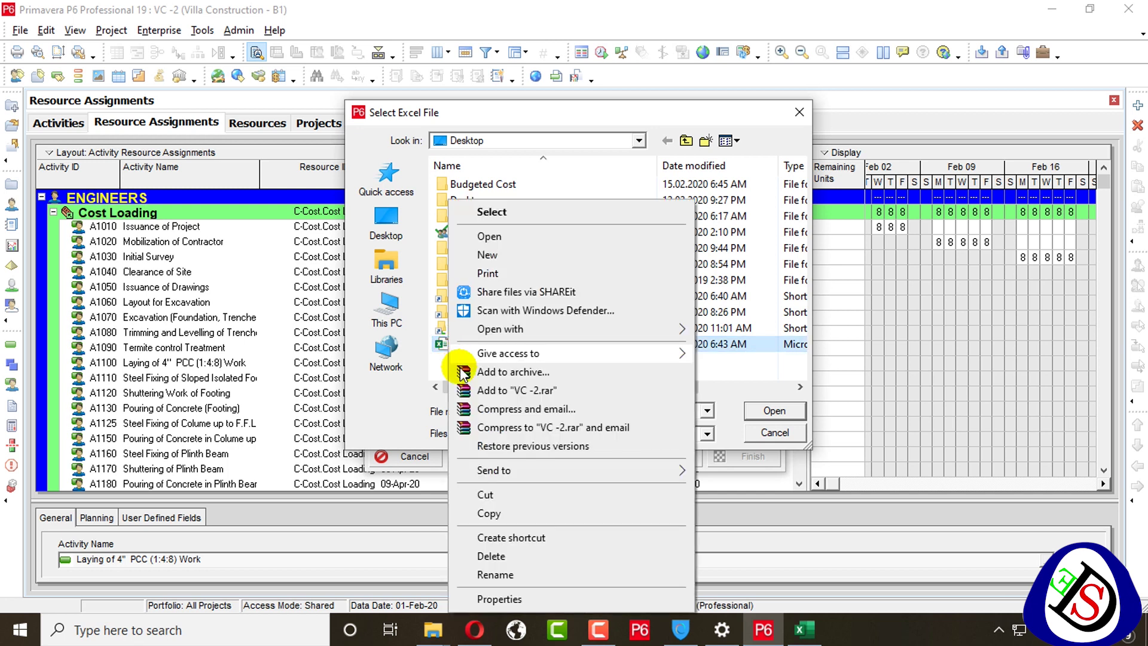
left_click(486, 555)
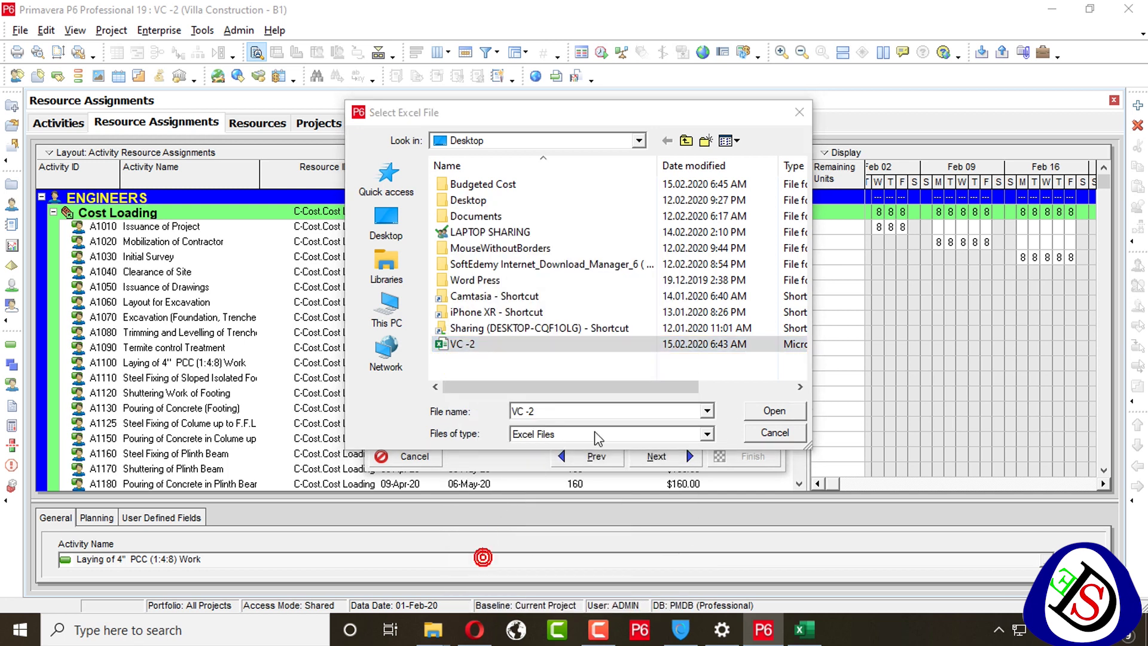
left_click(771, 411)
left_click(681, 325)
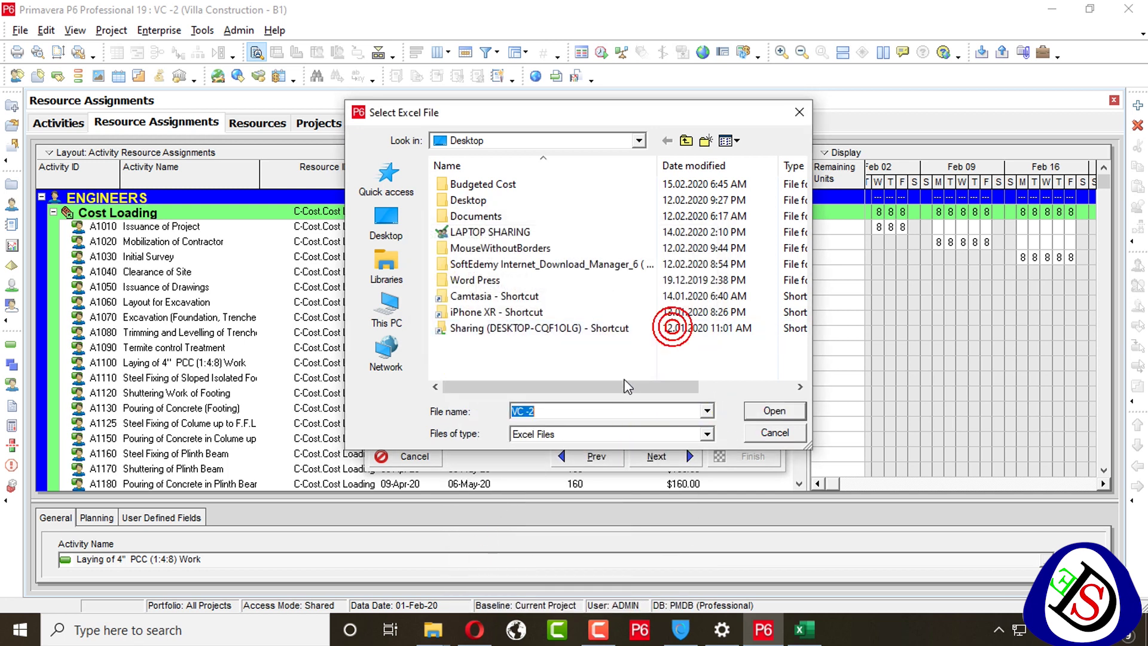
Step: Keep VC -2.xlsx on the Desktop as the export file and complete the export
left_click(385, 224)
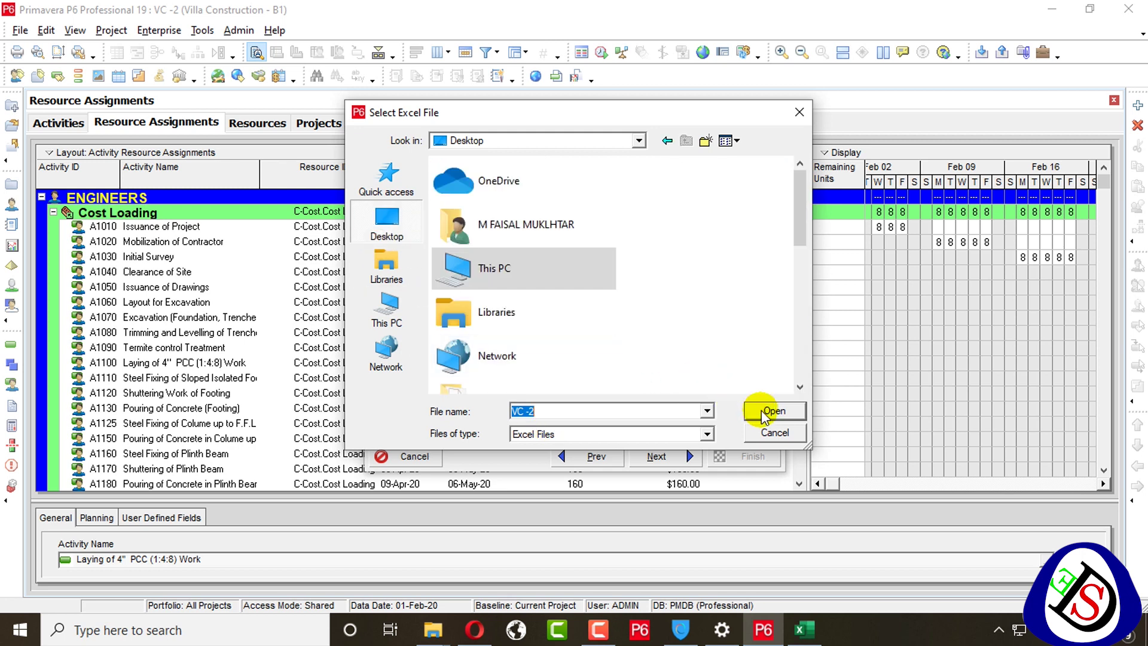
left_click(397, 237)
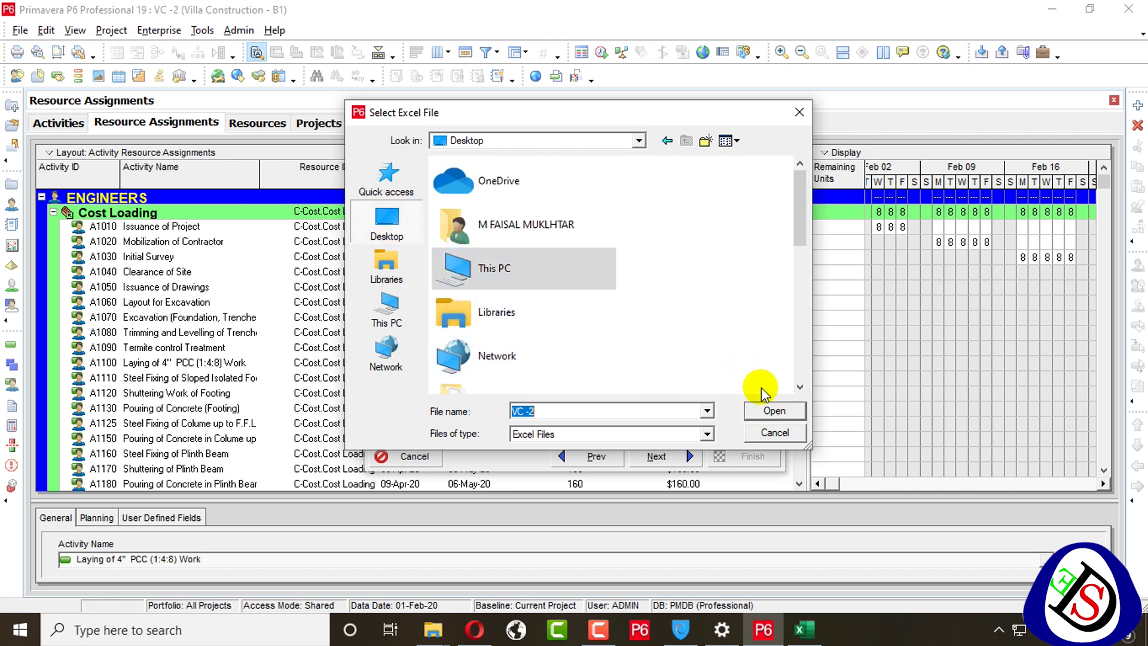
left_click(774, 411)
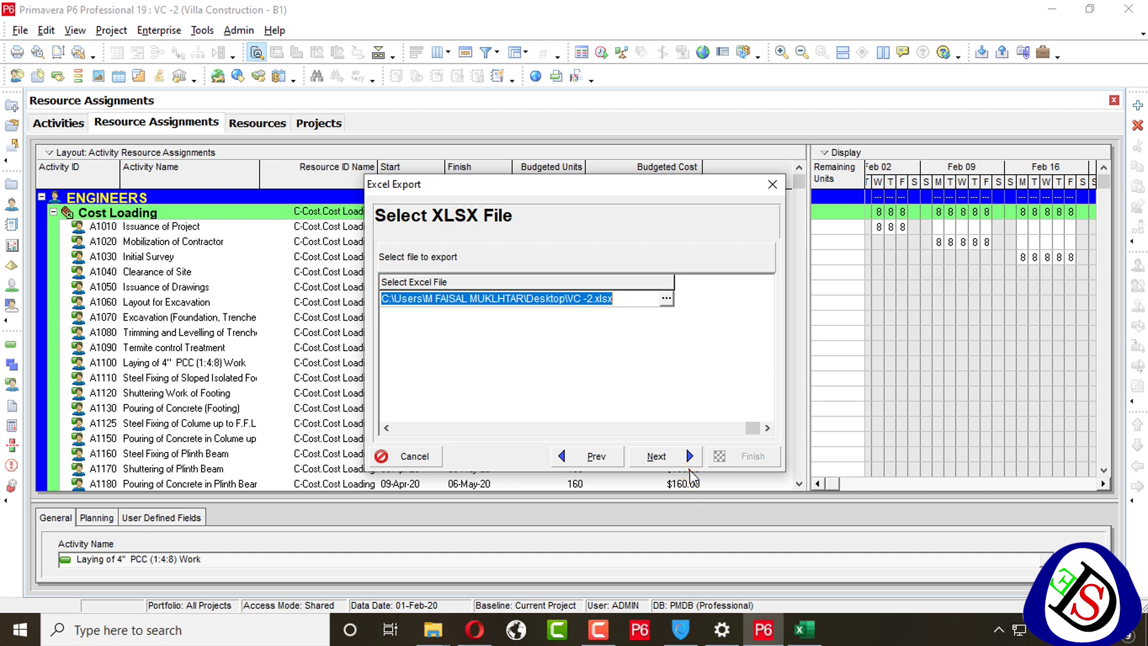
left_click(686, 459)
left_click(723, 459)
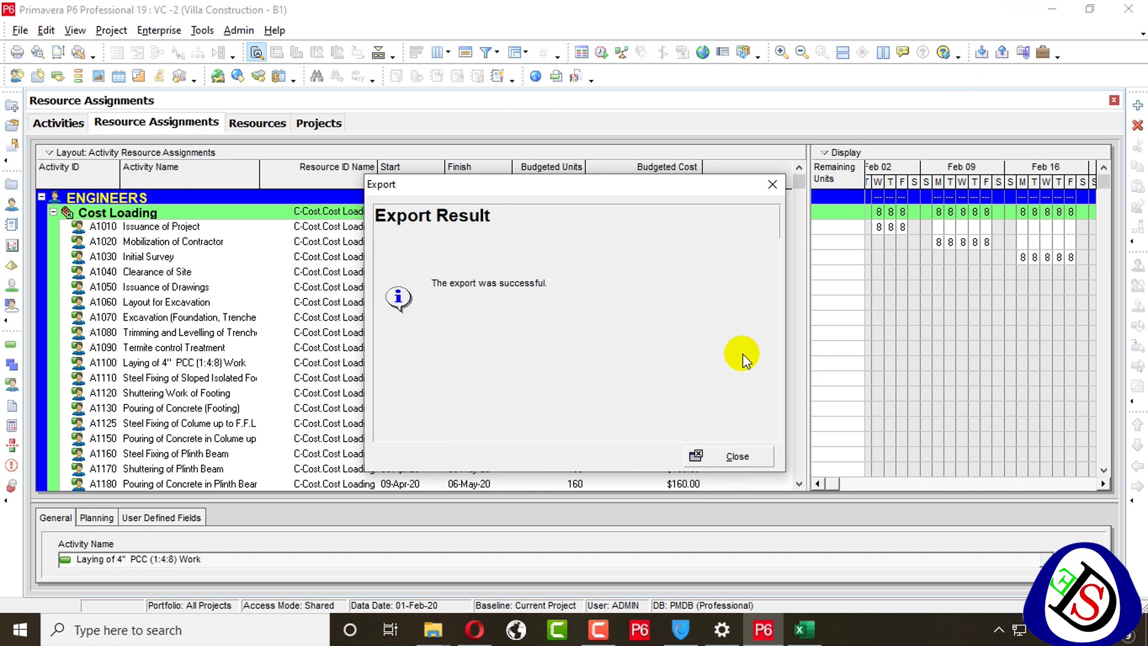
left_click(735, 455)
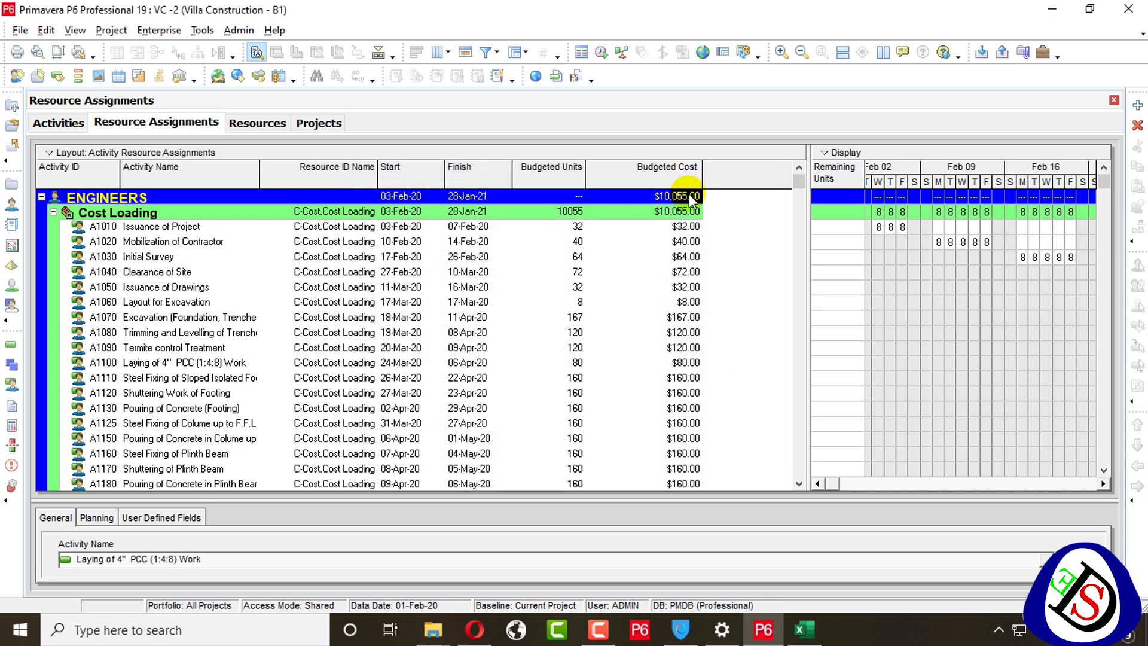
Step: Examine the budgeted units and budgeted costs of the Cost Loading resource assignments and return to the activities list
scroll(694, 202, "down", 2)
scroll(693, 202, "up", 2)
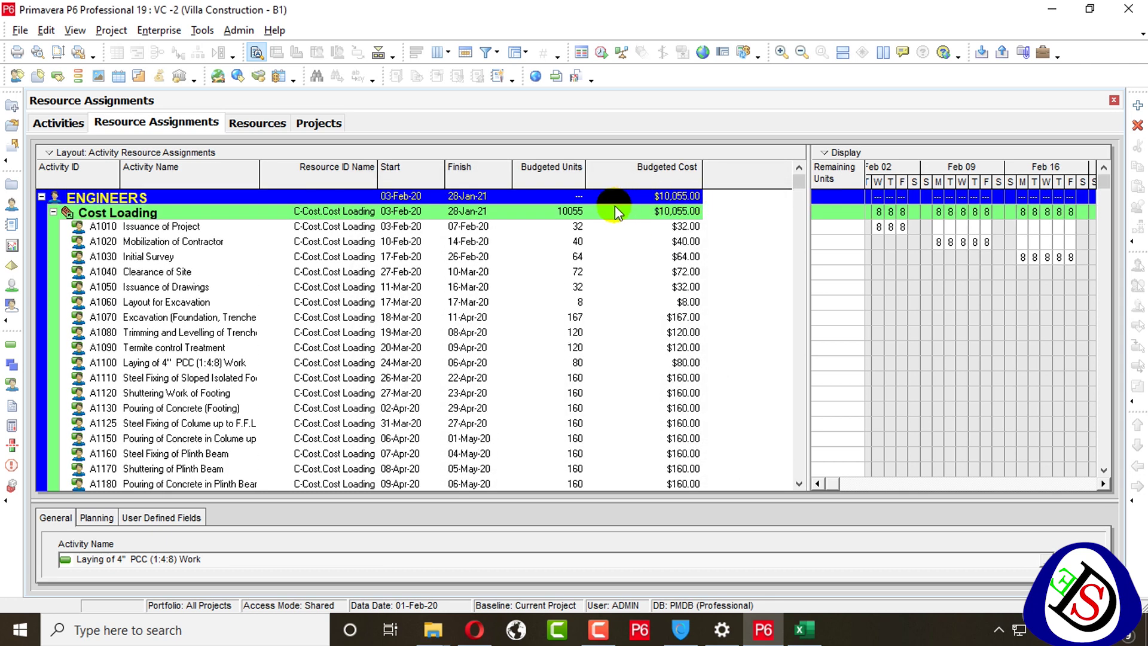
scroll(585, 236, "down", 2)
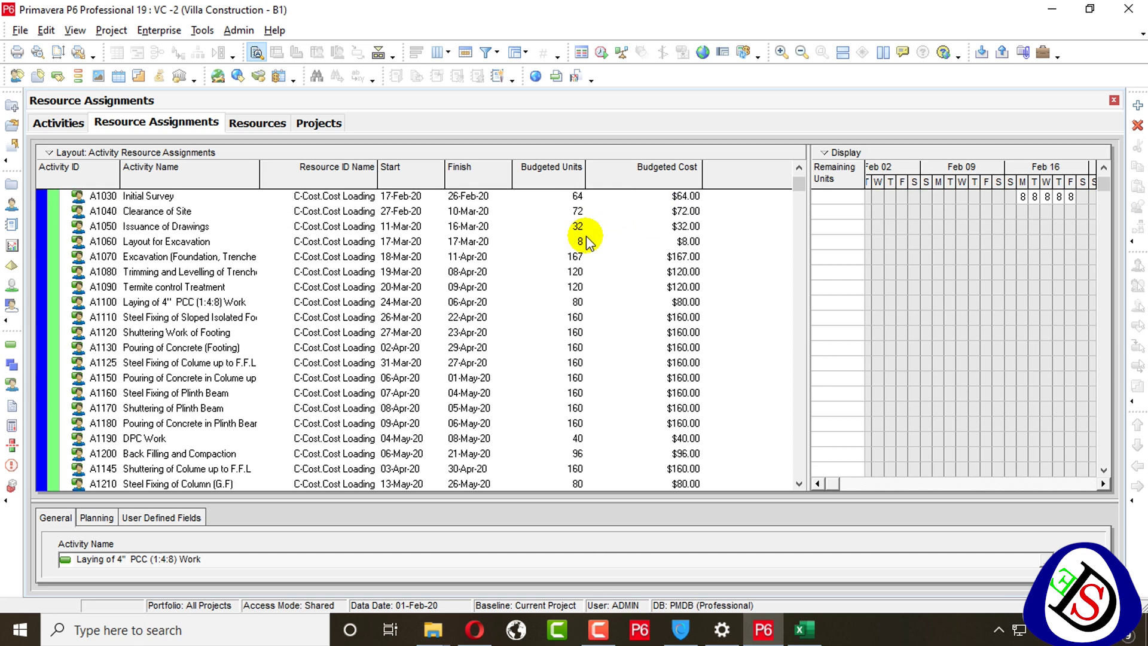
scroll(589, 242, "up", 2)
left_click(571, 256)
scroll(571, 255, "down", 5)
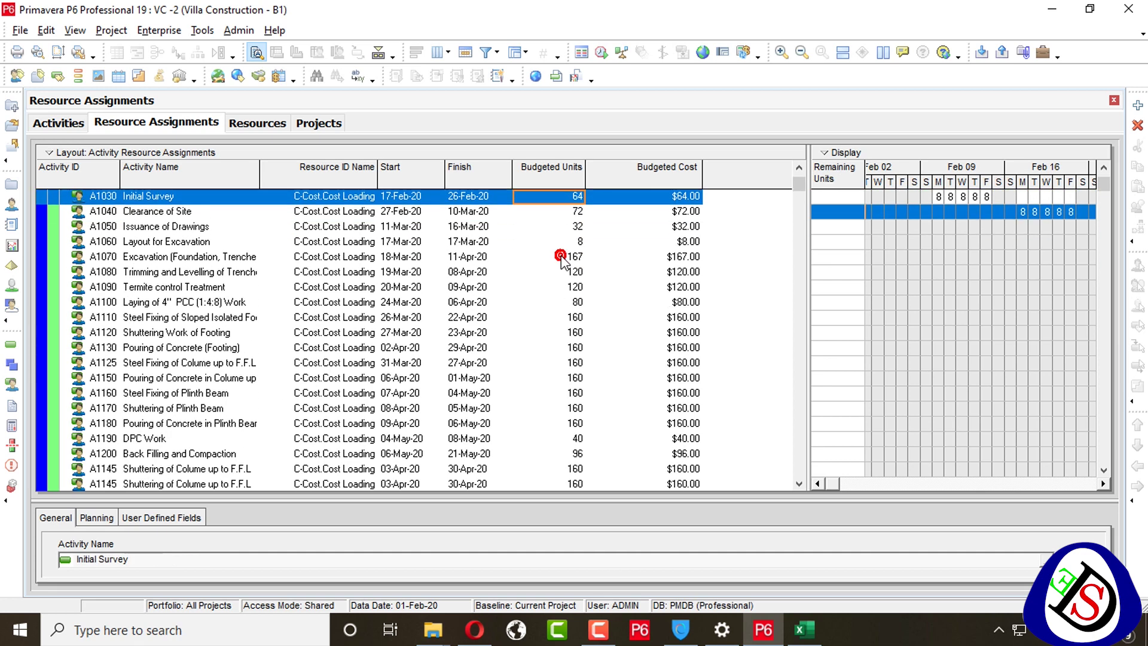
scroll(598, 269, "up", 5)
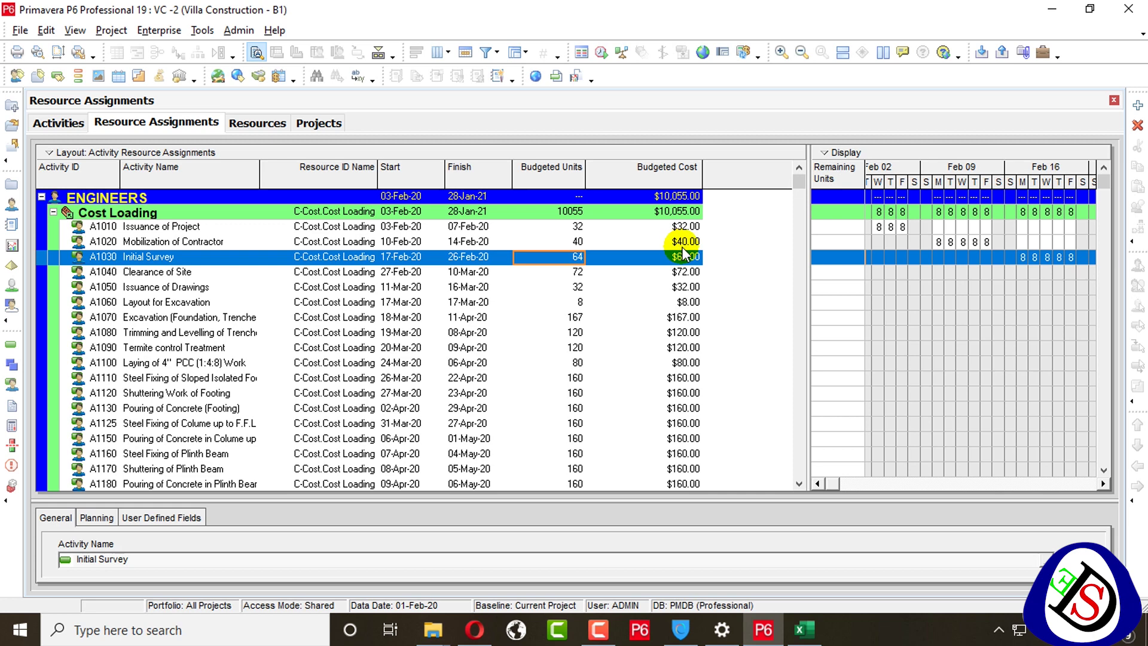
left_click(87, 126)
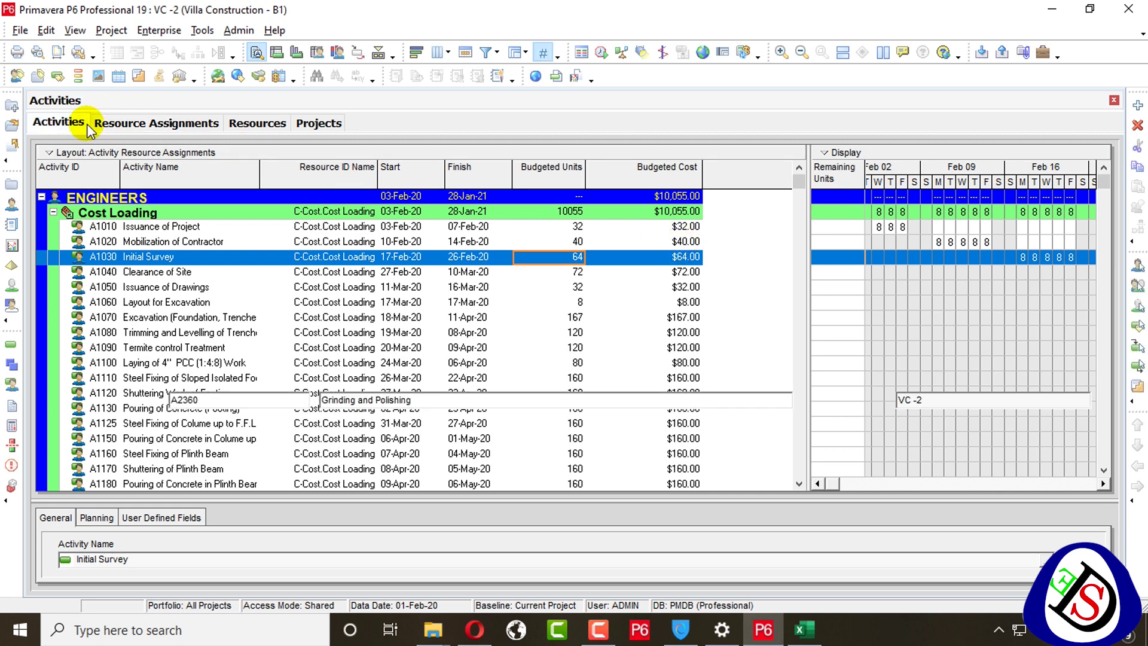
scroll(705, 242, "up", 3)
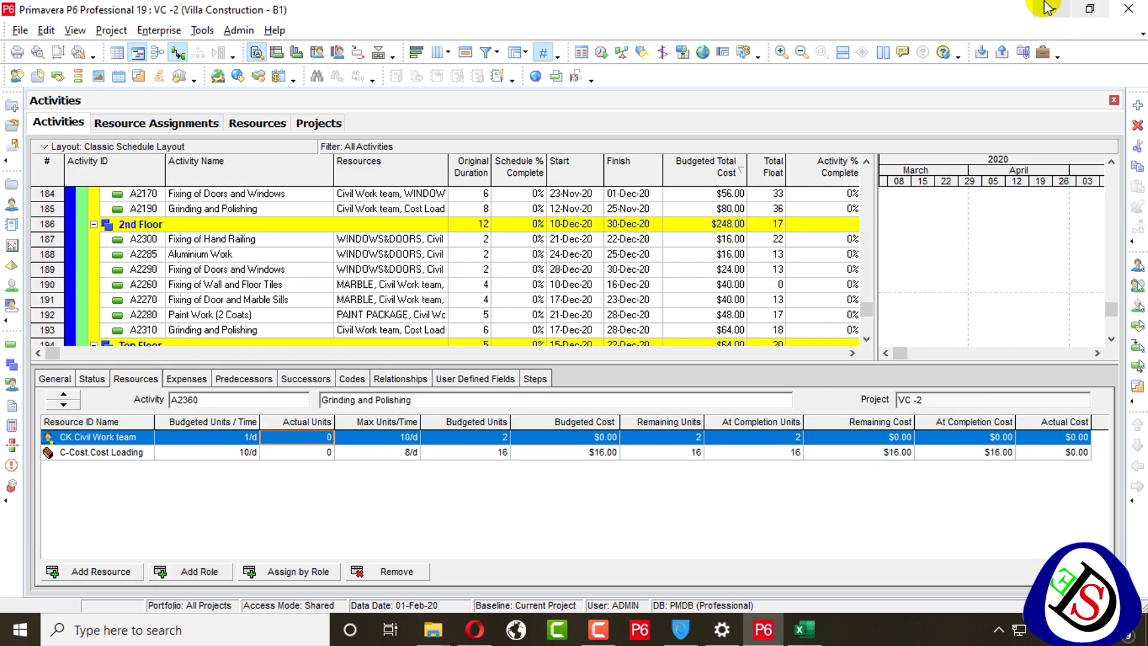
Step: Open the exported VC -2 workbook from the desktop in Excel and view its TASK and TASKRSRC sheets
left_click(1049, 9)
right_click(621, 260)
left_click(669, 309)
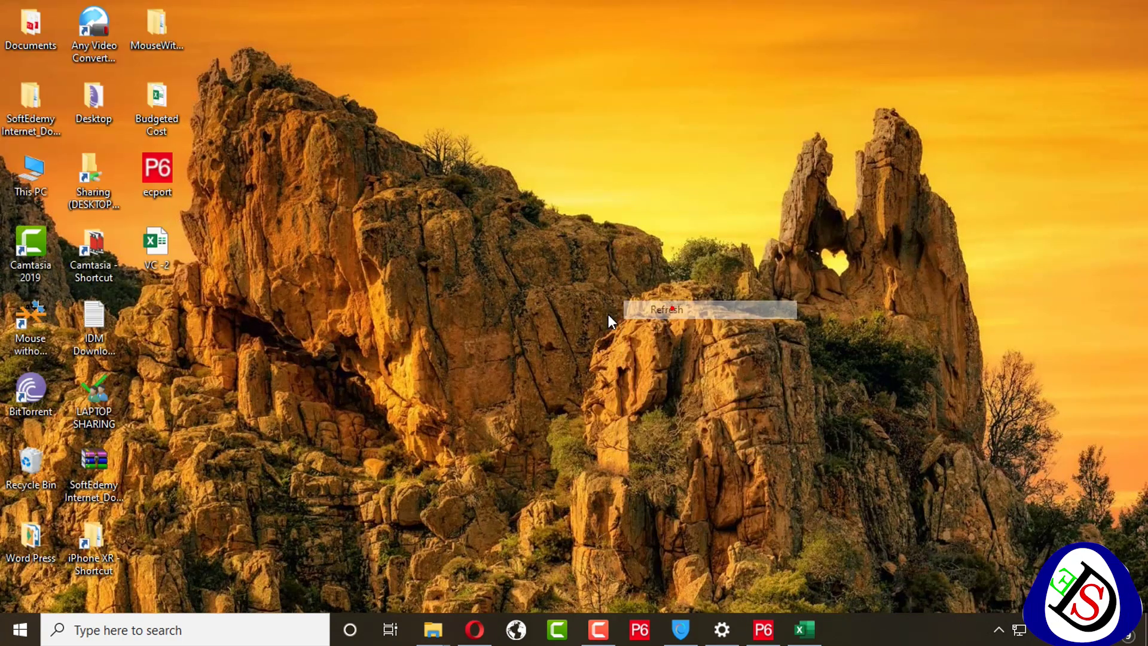
double_click(167, 258)
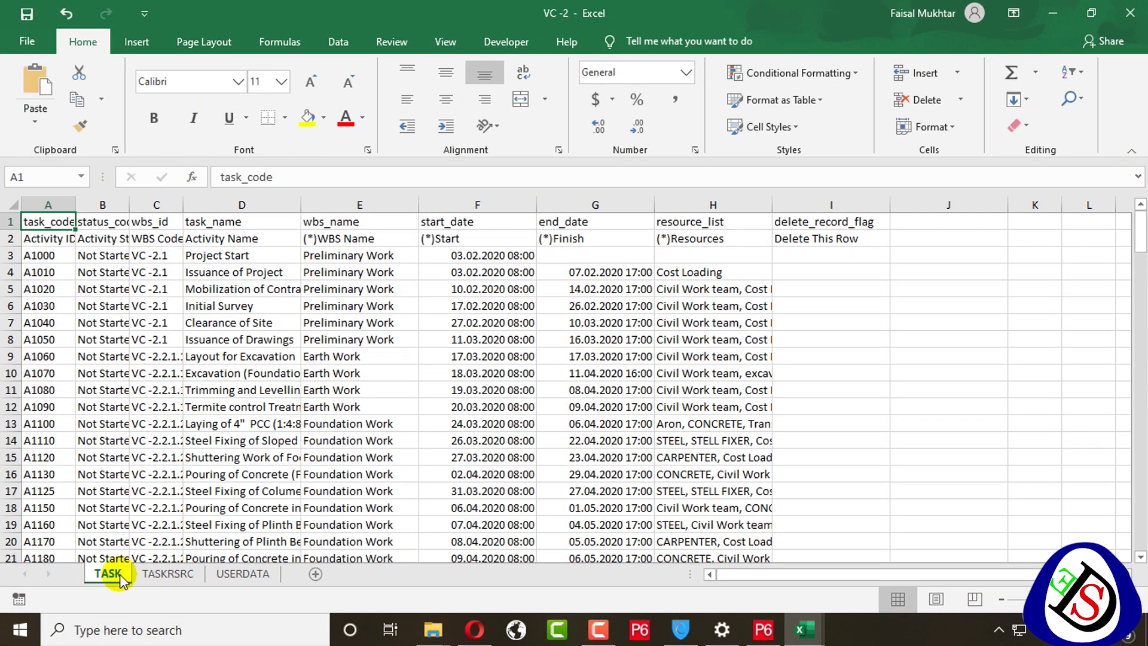
left_click(168, 574)
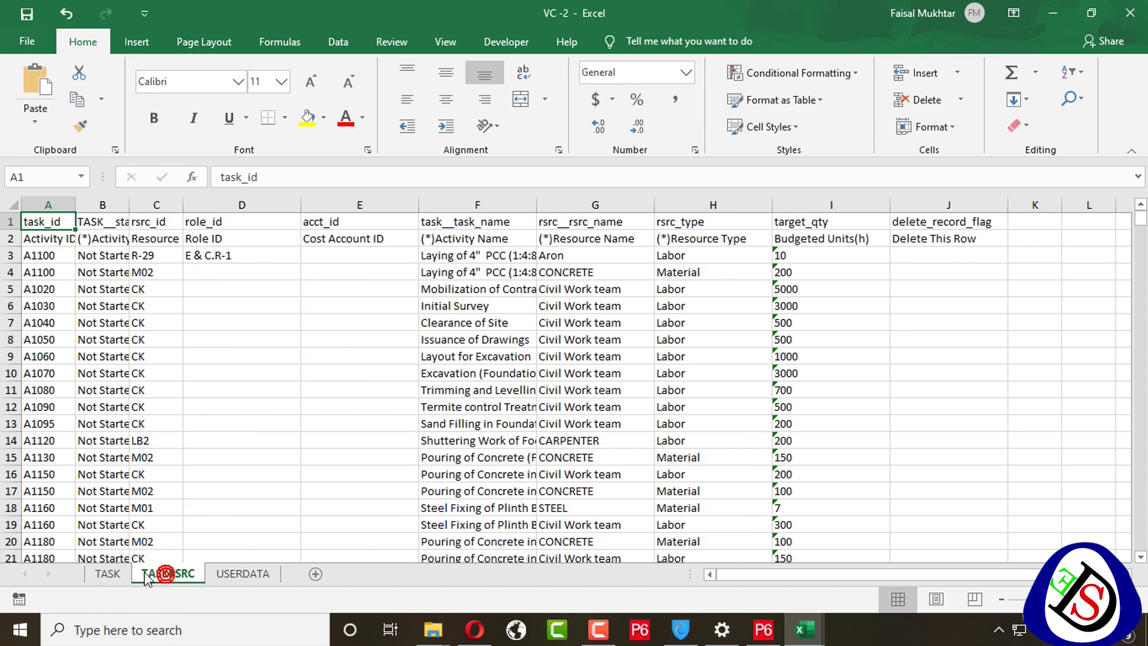
left_click(95, 575)
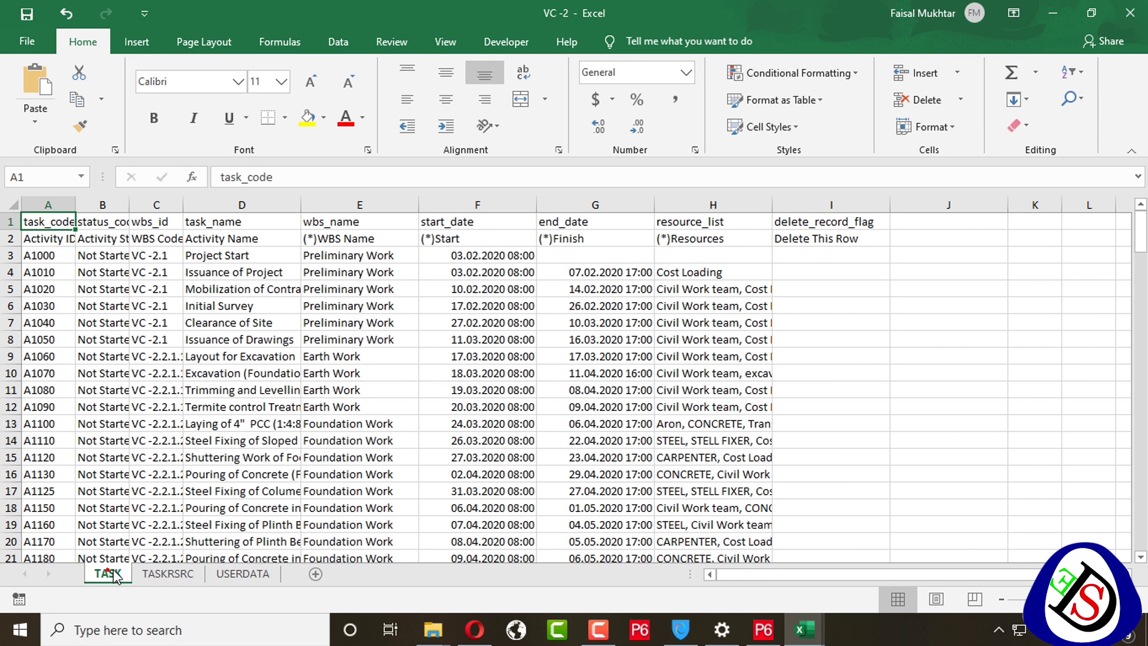
Step: View the USERDATA sheet and examine the resource assignment rows and budgeted units in the TASKRSRC sheet
left_click(165, 573)
left_click(242, 573)
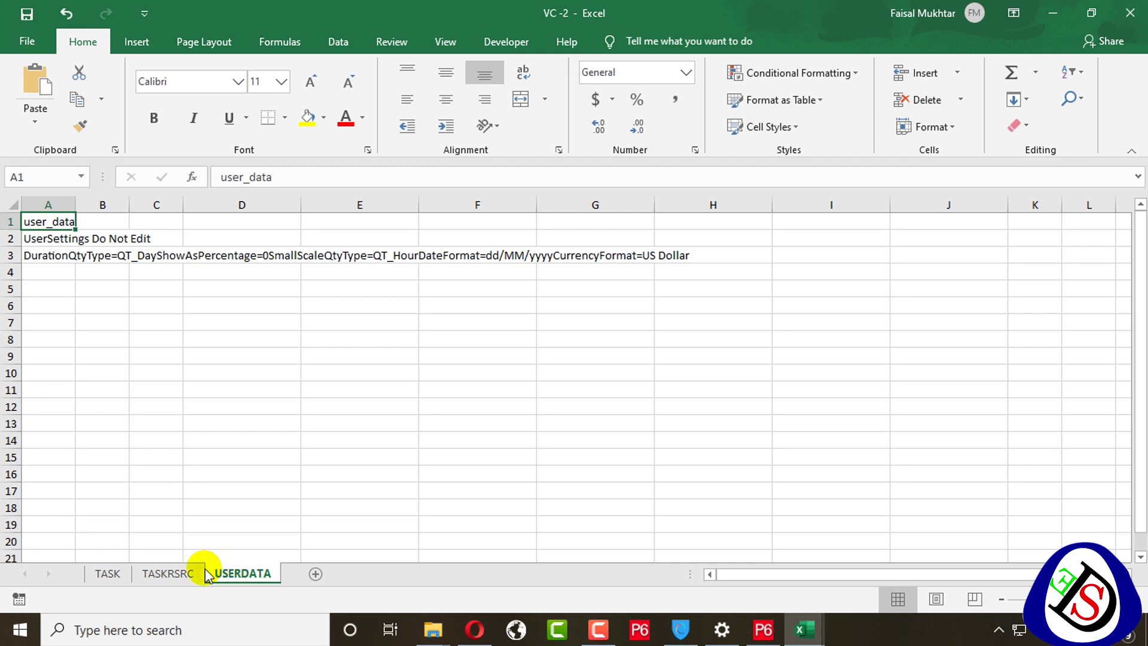
left_click(178, 574)
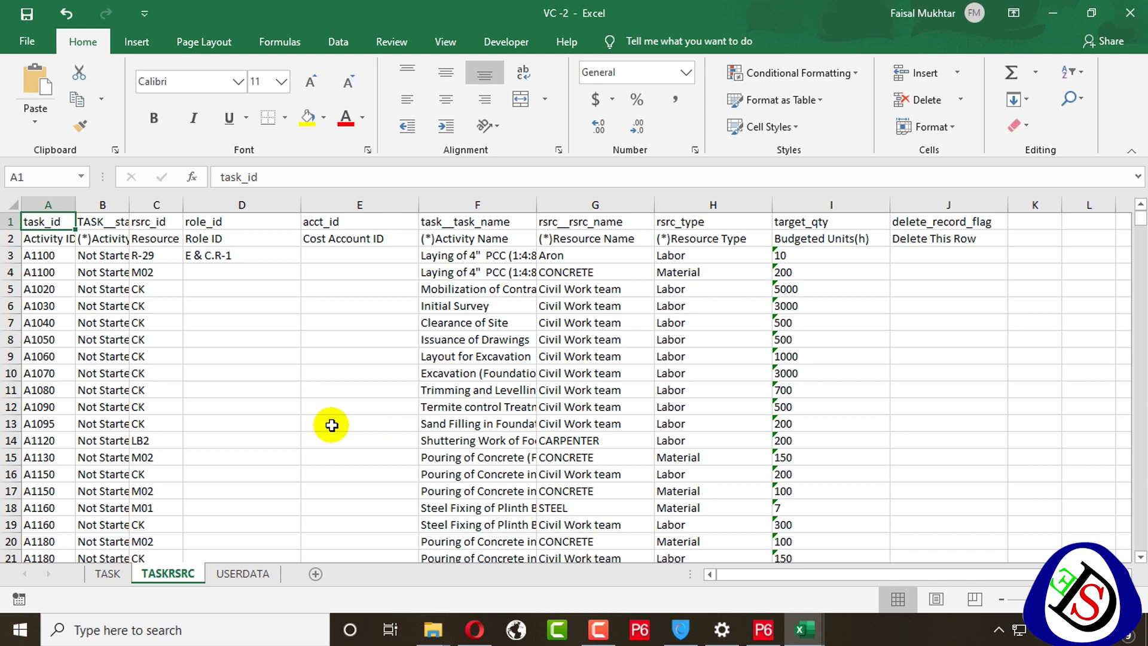
scroll(332, 425, "down", 4)
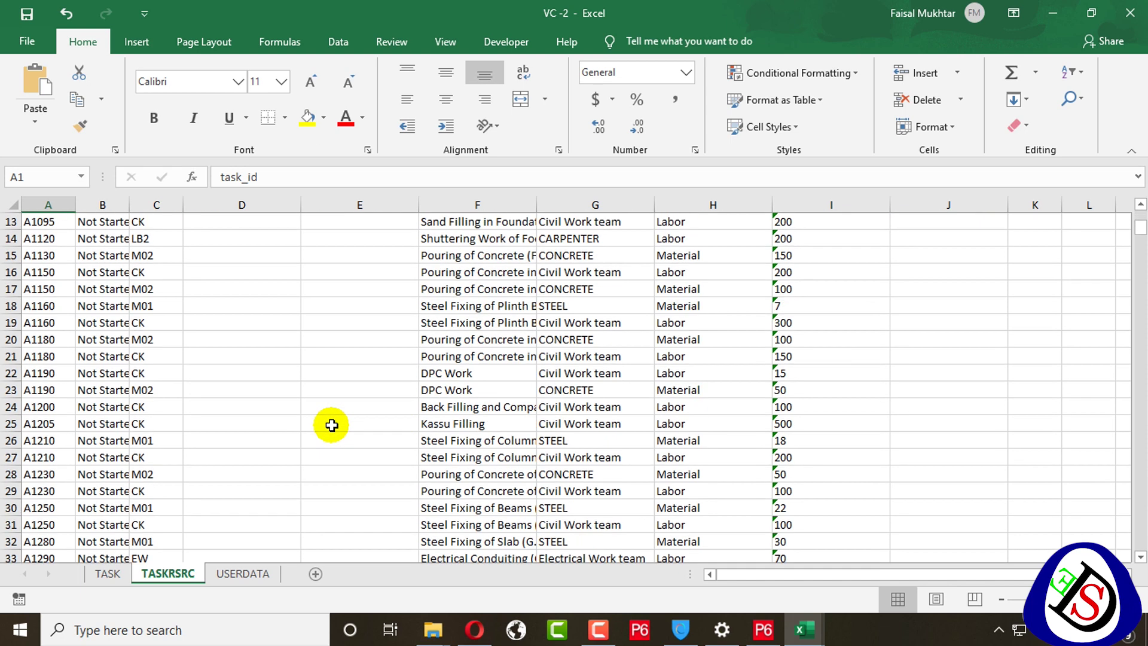
scroll(332, 425, "up", 4)
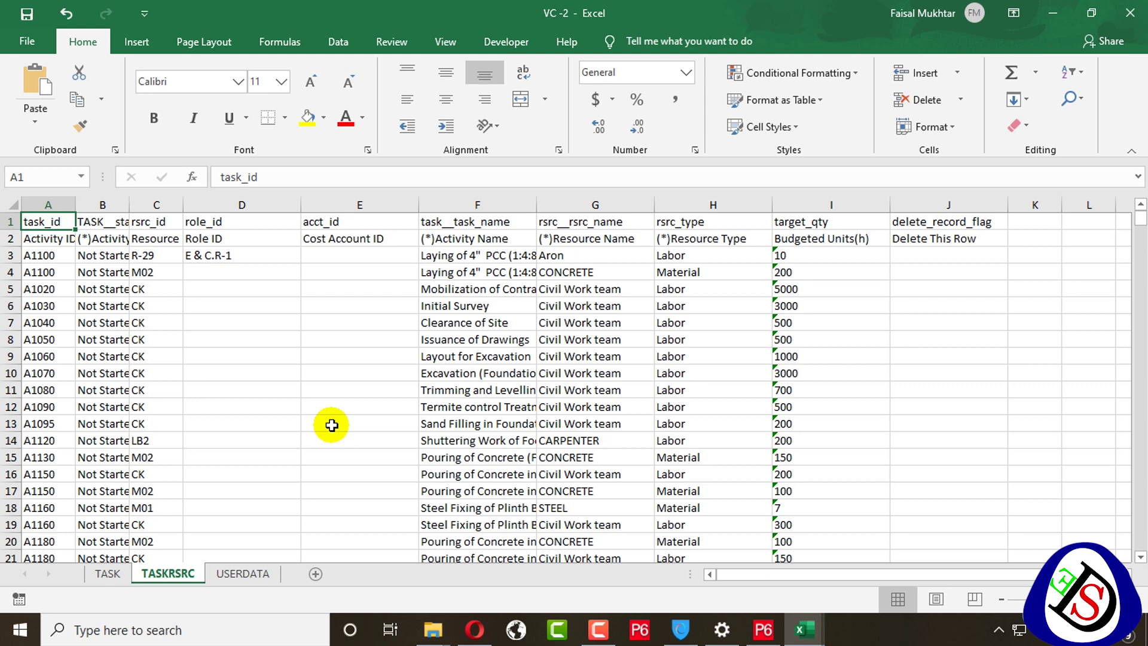
scroll(332, 425, "down", 20)
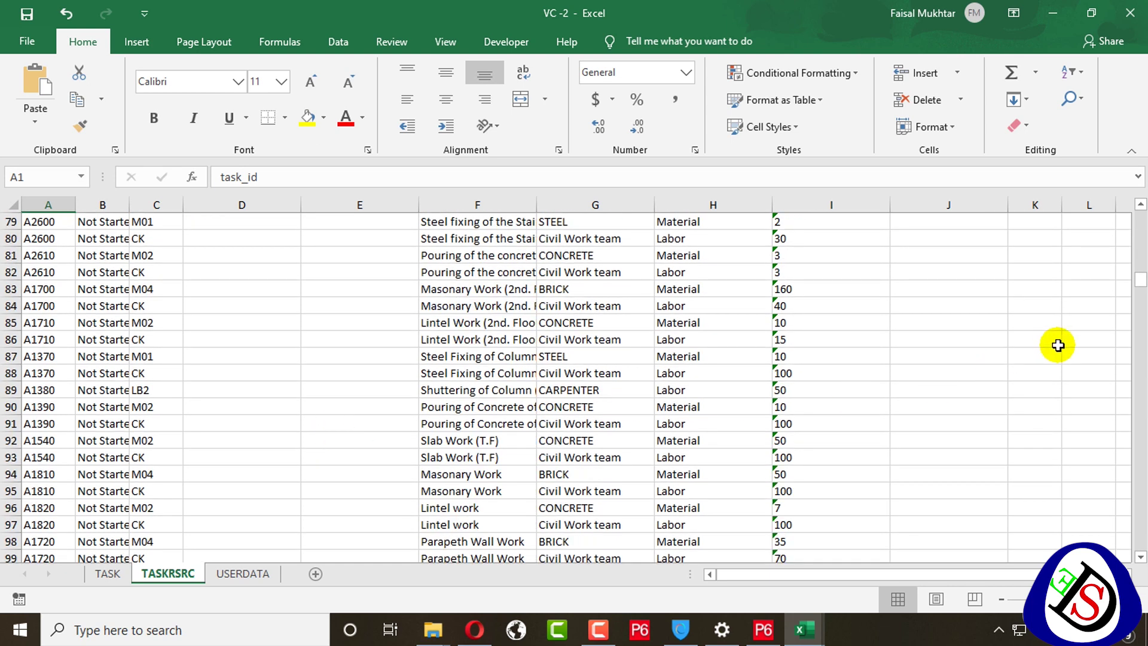
left_click_drag(1140, 281, 1139, 289)
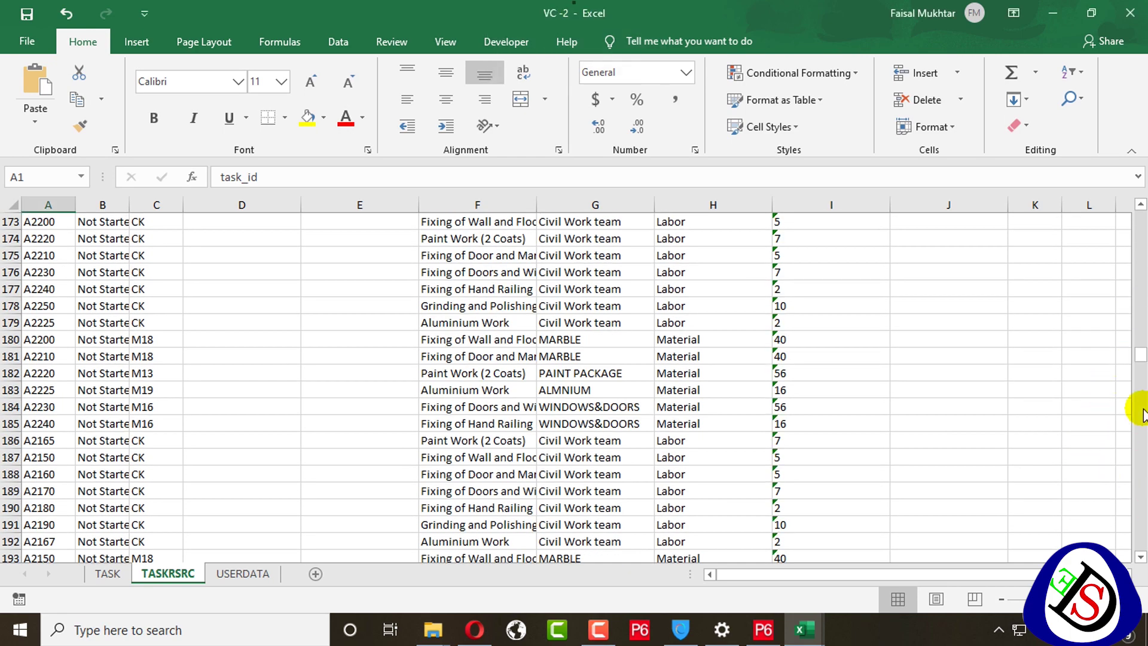
left_click_drag(1138, 353, 1134, 190)
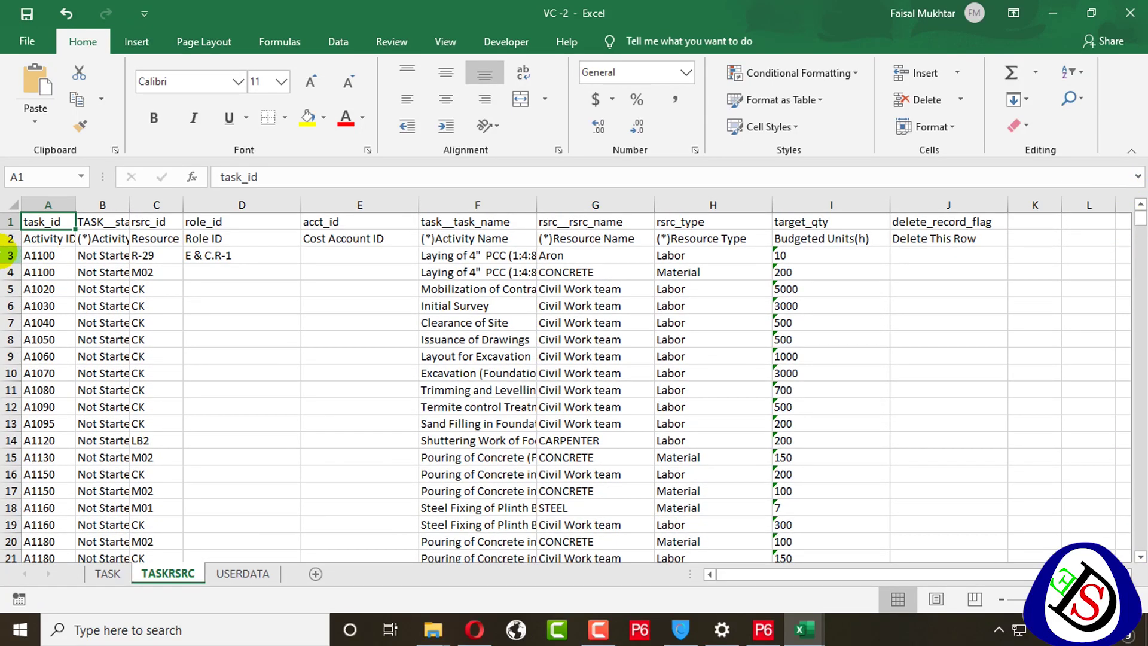
Step: Add filters to header row 2 of the TASKRSRC sheet and filter Resource Name to show only Cost Loading
left_click(7, 238)
left_click(1083, 81)
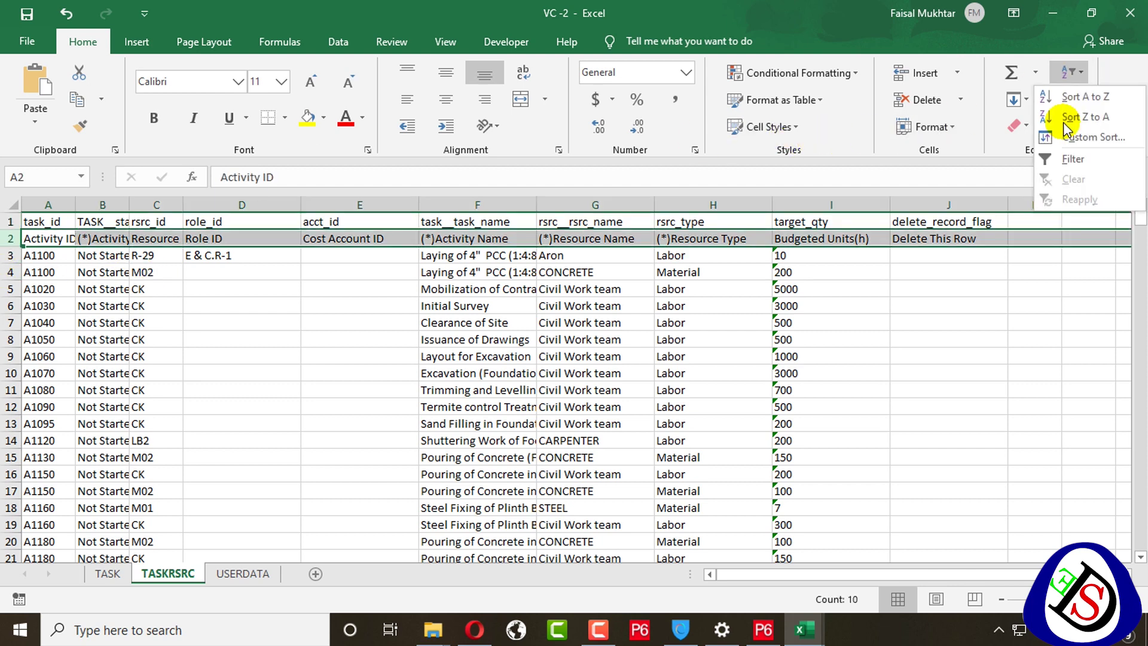
left_click(1076, 155)
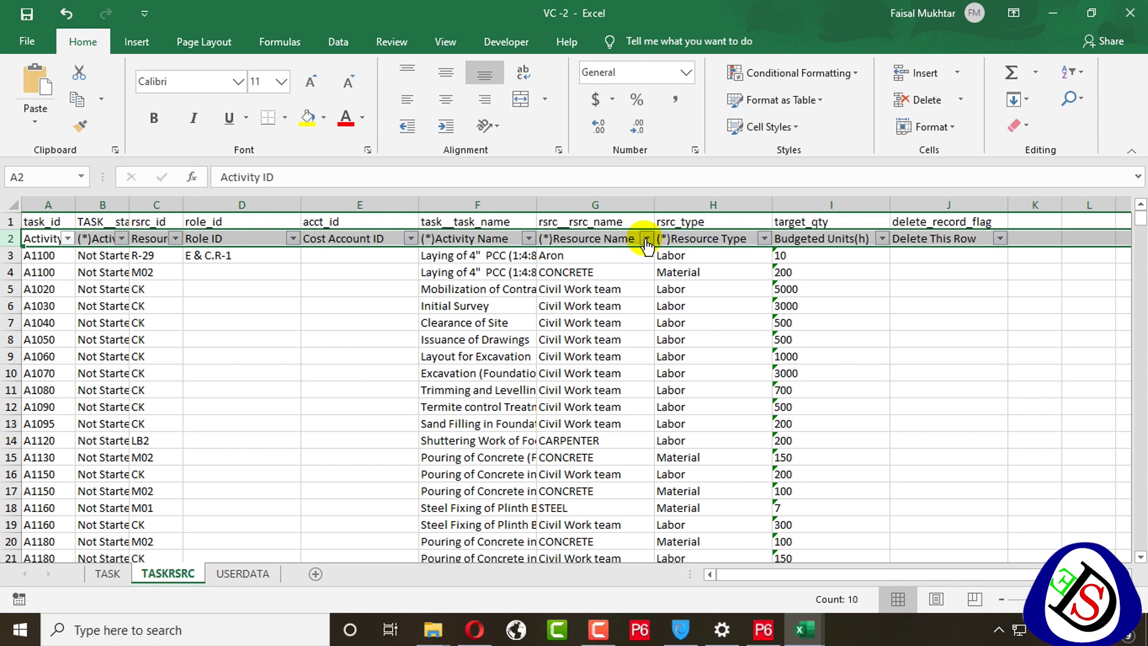
left_click(644, 238)
scroll(556, 441, "down", 3)
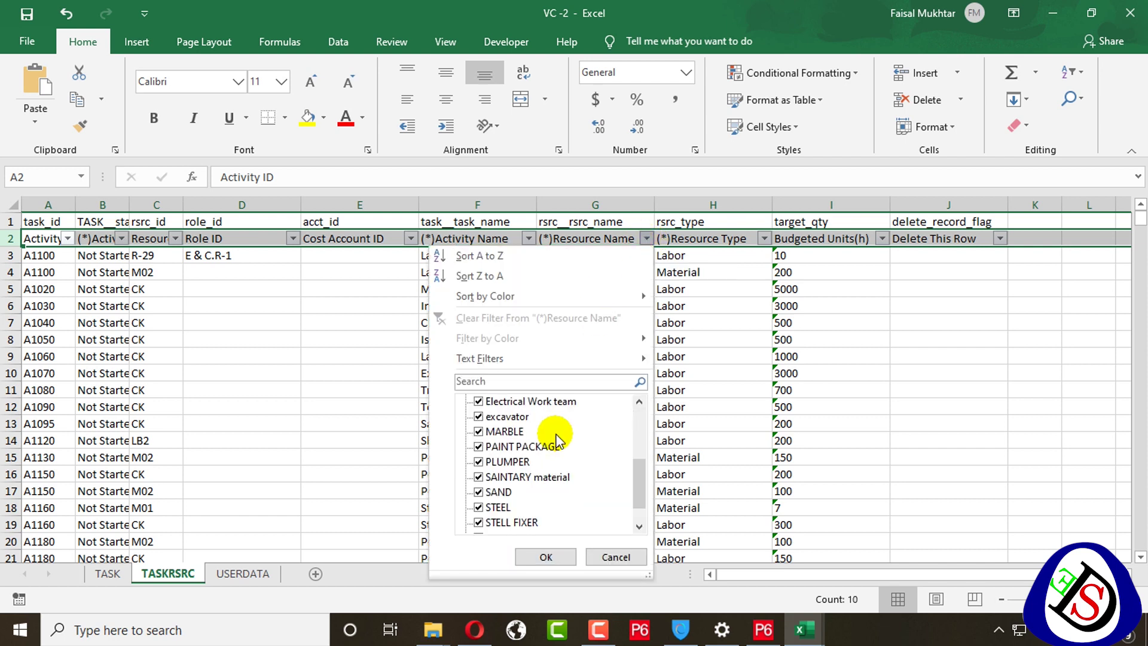
scroll(556, 440, "up", 2)
scroll(556, 441, "down", 3)
scroll(556, 441, "up", 4)
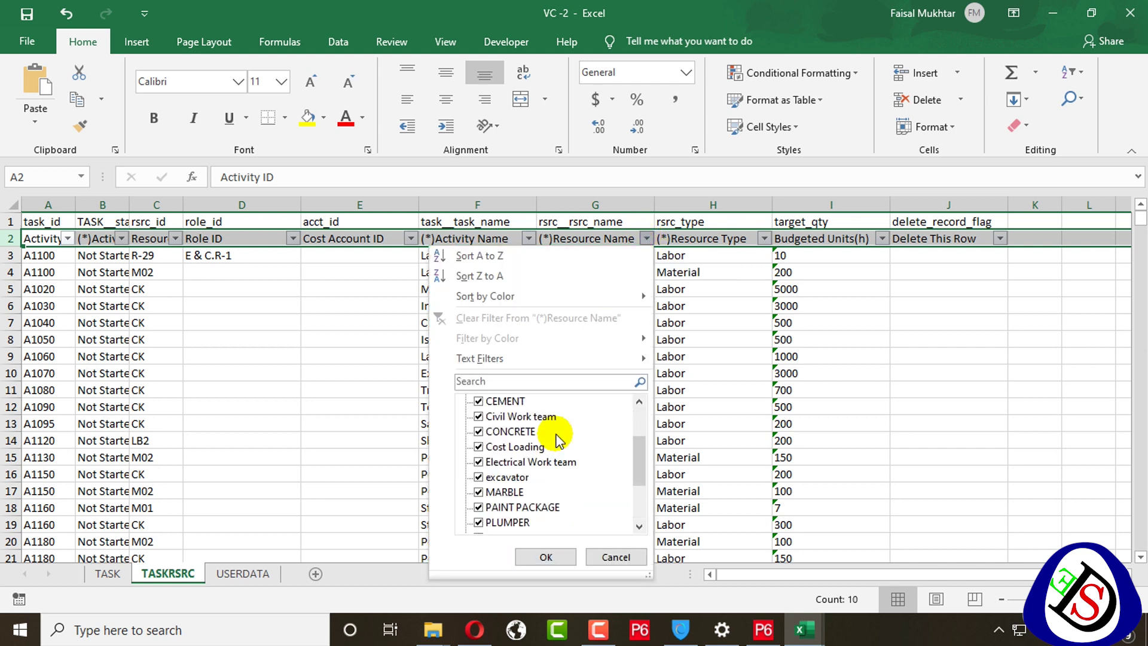
scroll(505, 424, "down", 3)
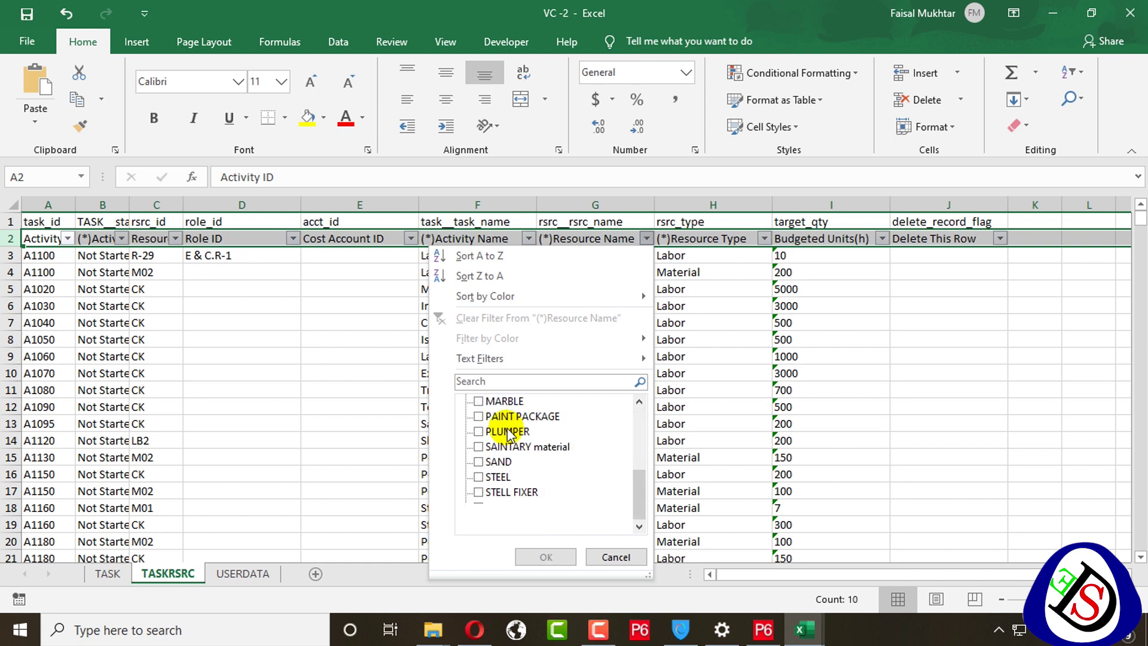
scroll(496, 507, "up", 1)
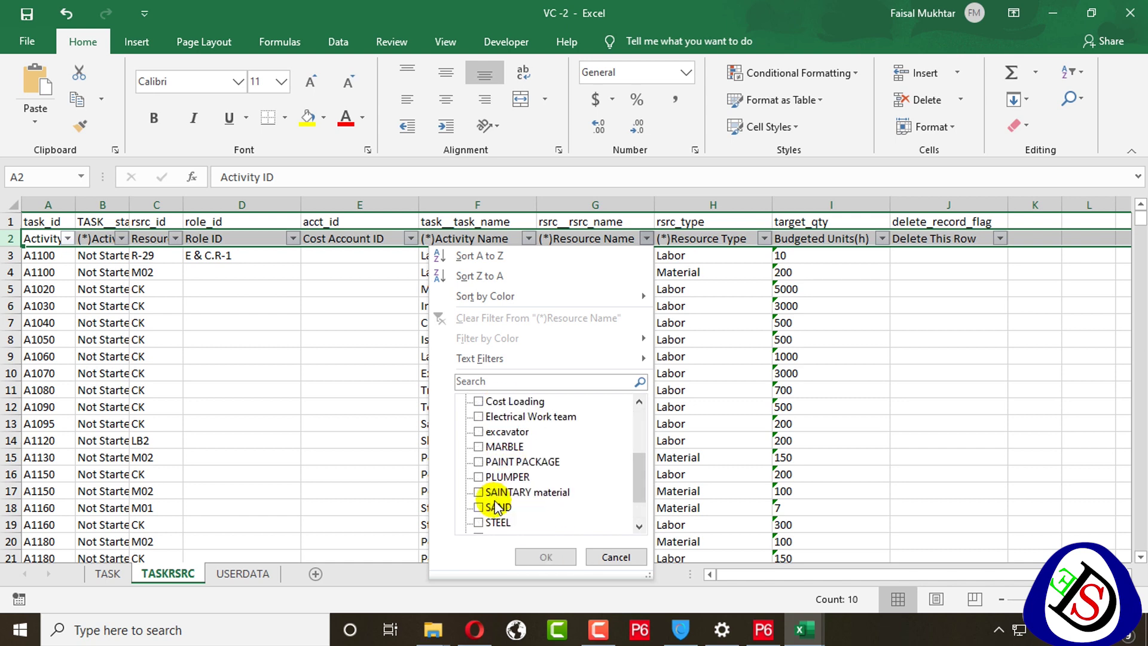
left_click(480, 401)
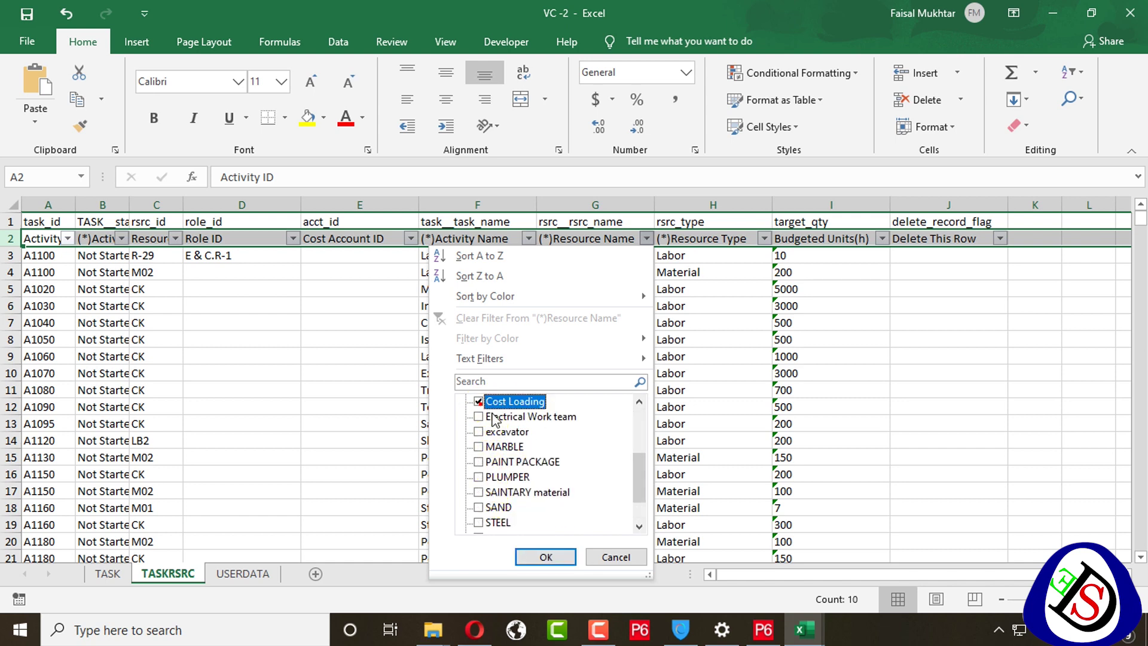
left_click(544, 553)
Step: Review the filtered Cost Loading rows and convert the text-stored Budgeted Units value in cell I274 to a number
scroll(751, 352, "down", 2)
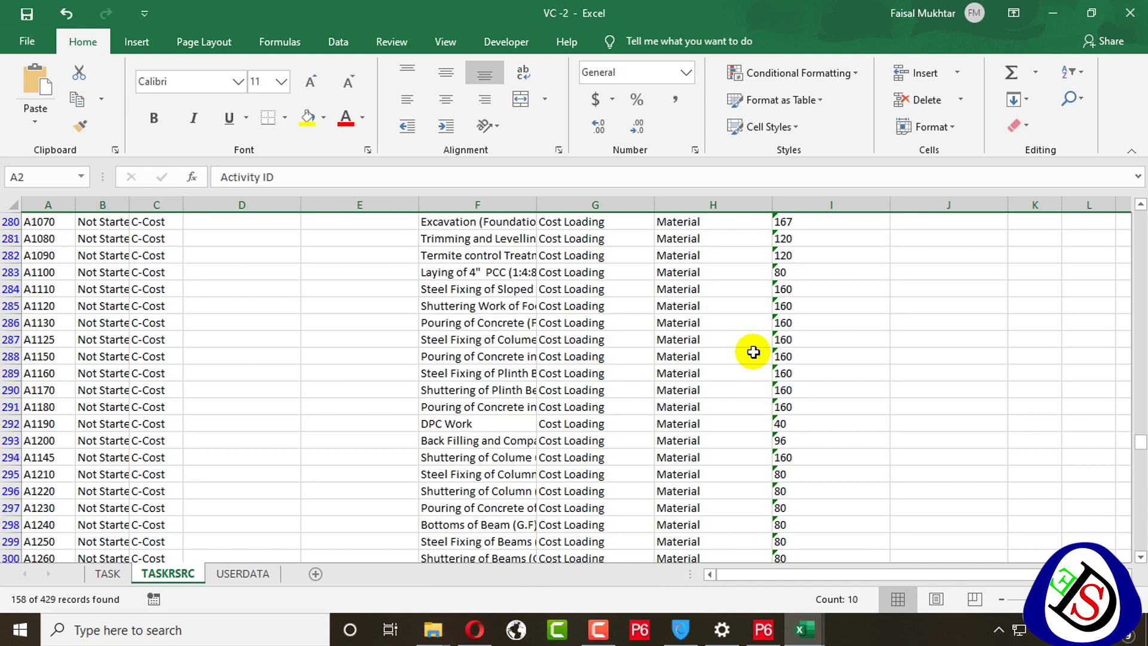
scroll(741, 341, "up", 2)
scroll(614, 400, "down", 20)
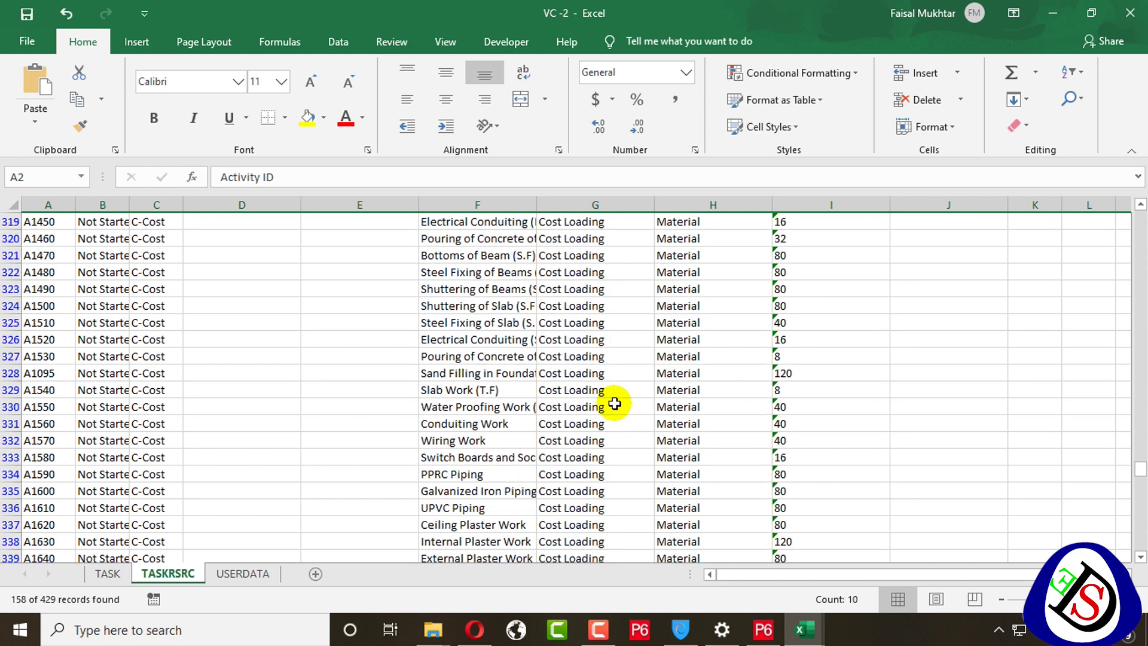
scroll(614, 405, "down", 8)
scroll(614, 406, "up", 20)
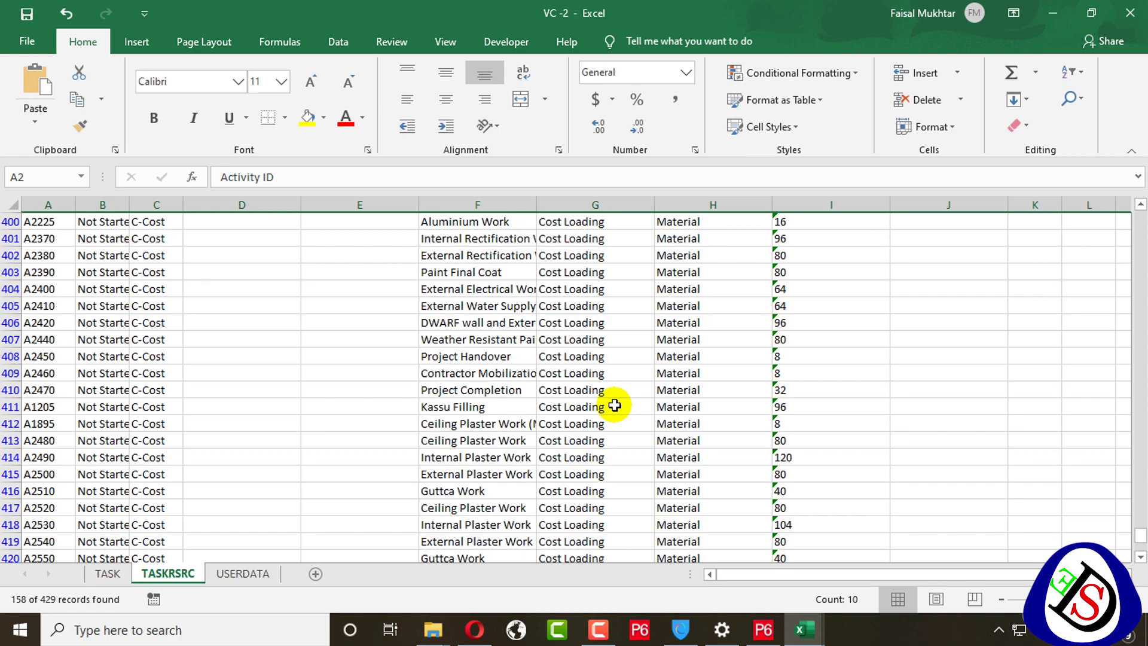
scroll(614, 405, "up", 16)
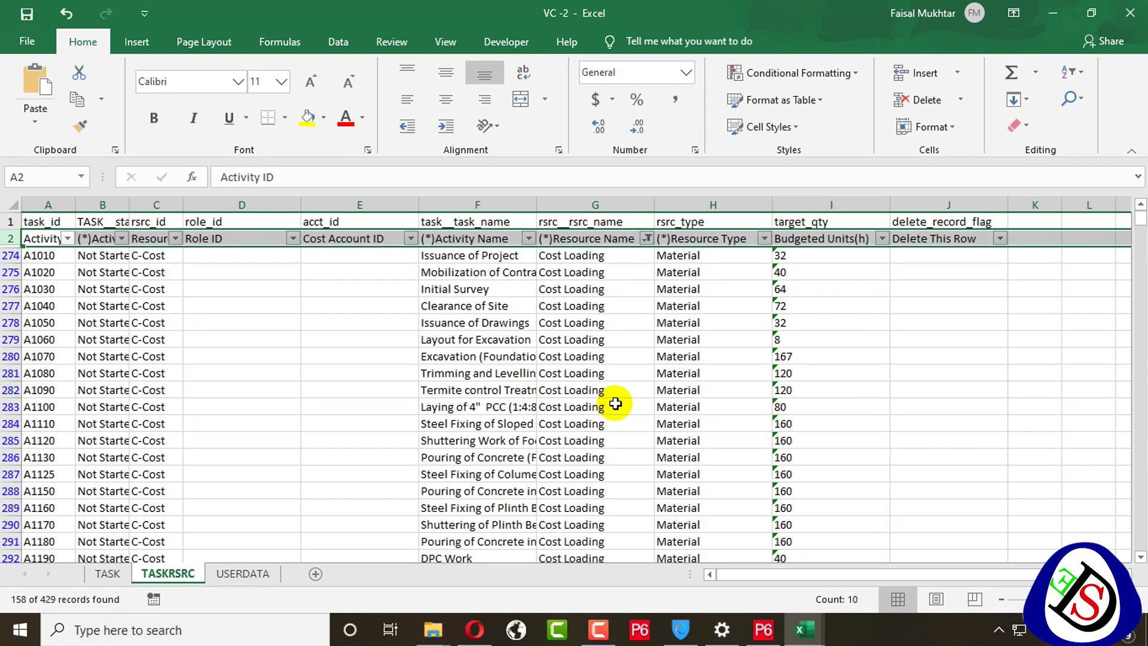
left_click(930, 323)
left_click(810, 261)
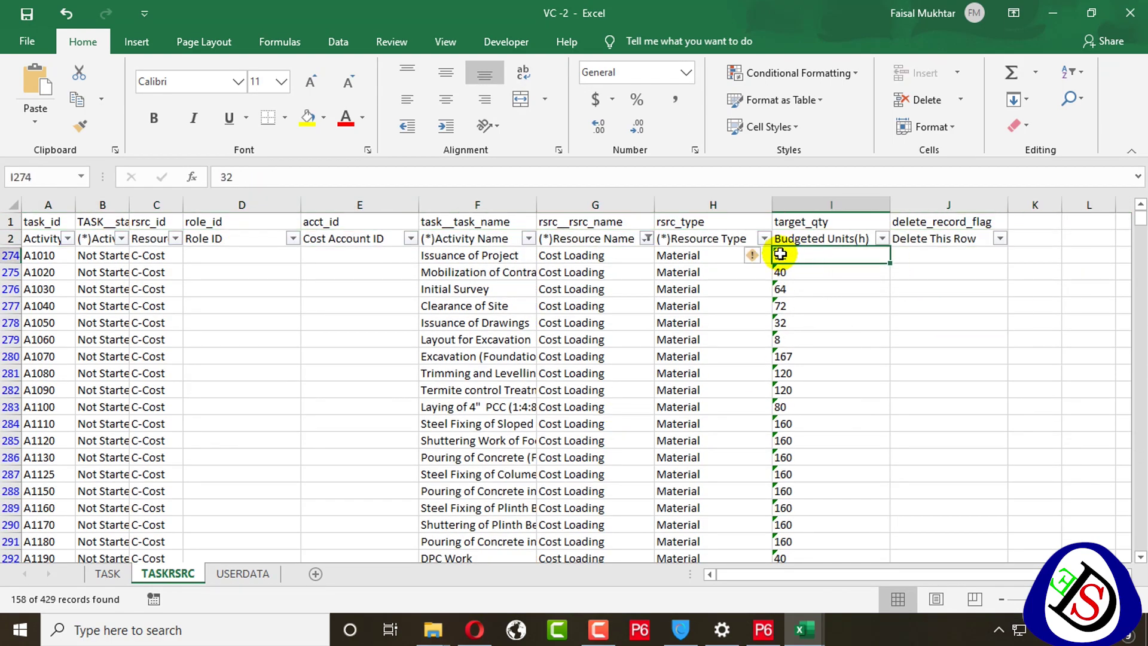
mouse_move(761, 257)
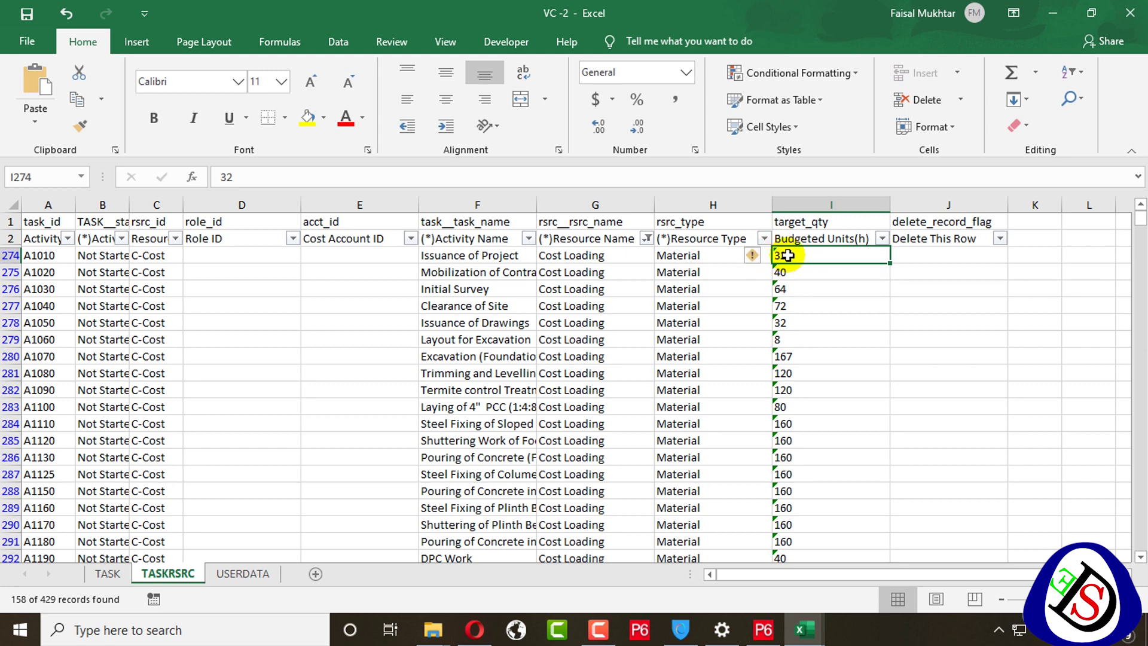
left_click(760, 254)
left_click(800, 256)
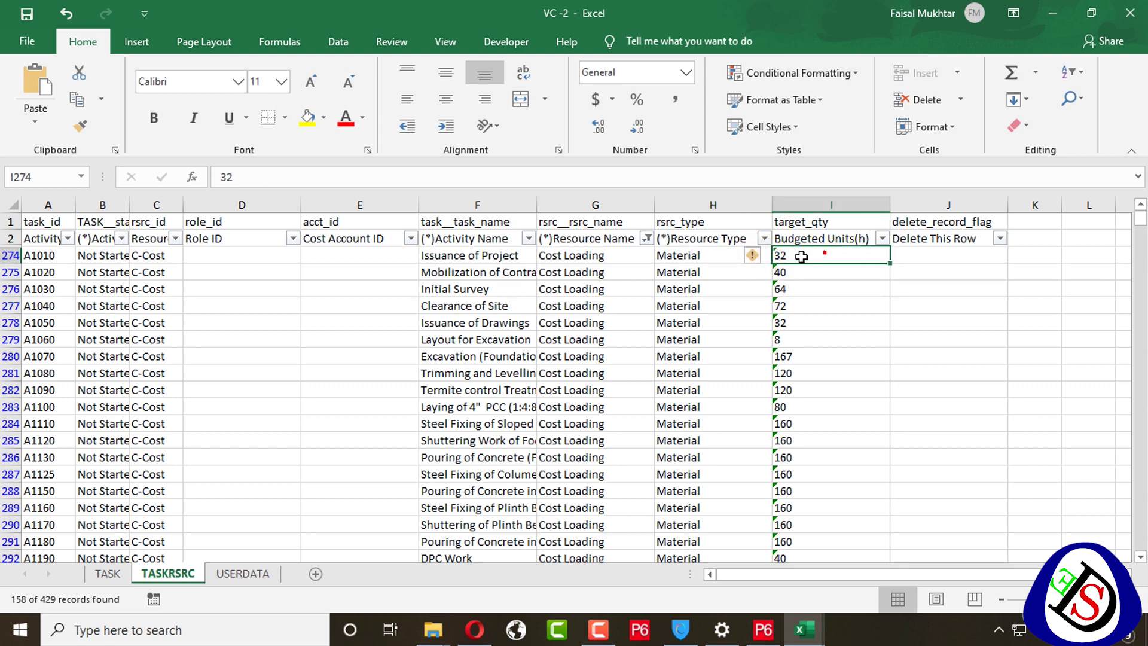
left_click(756, 257)
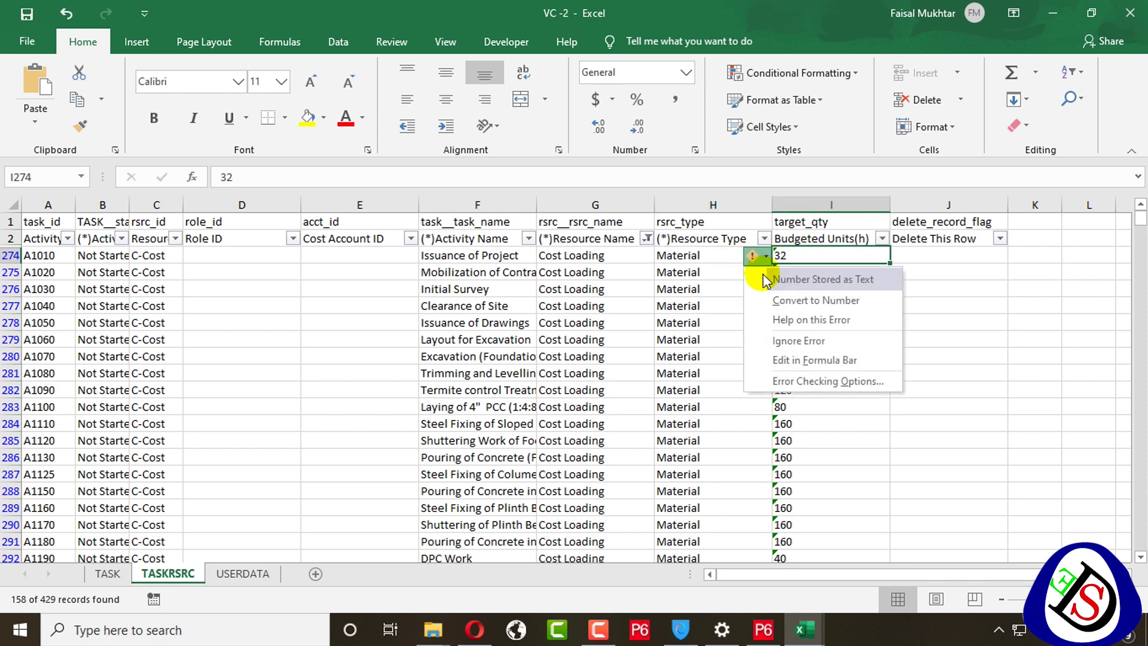
left_click(788, 300)
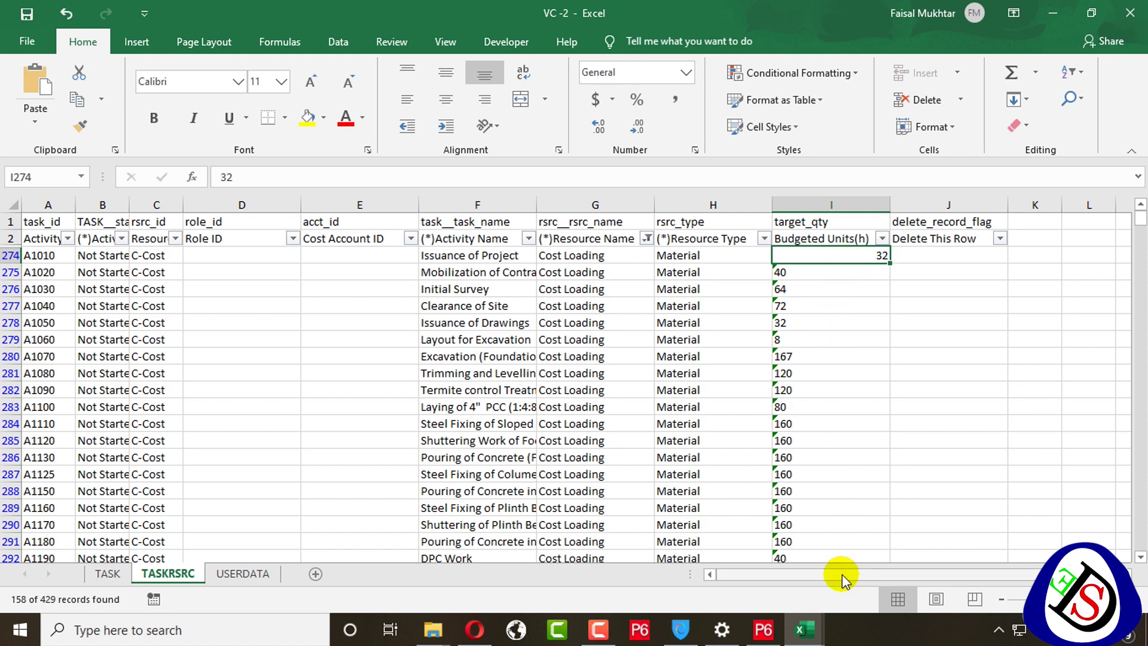
Step: Switch to the budgeted cost workbook, review the calculated costs in column E and return to the VC -2 workbook
mouse_move(804, 629)
left_click(751, 562)
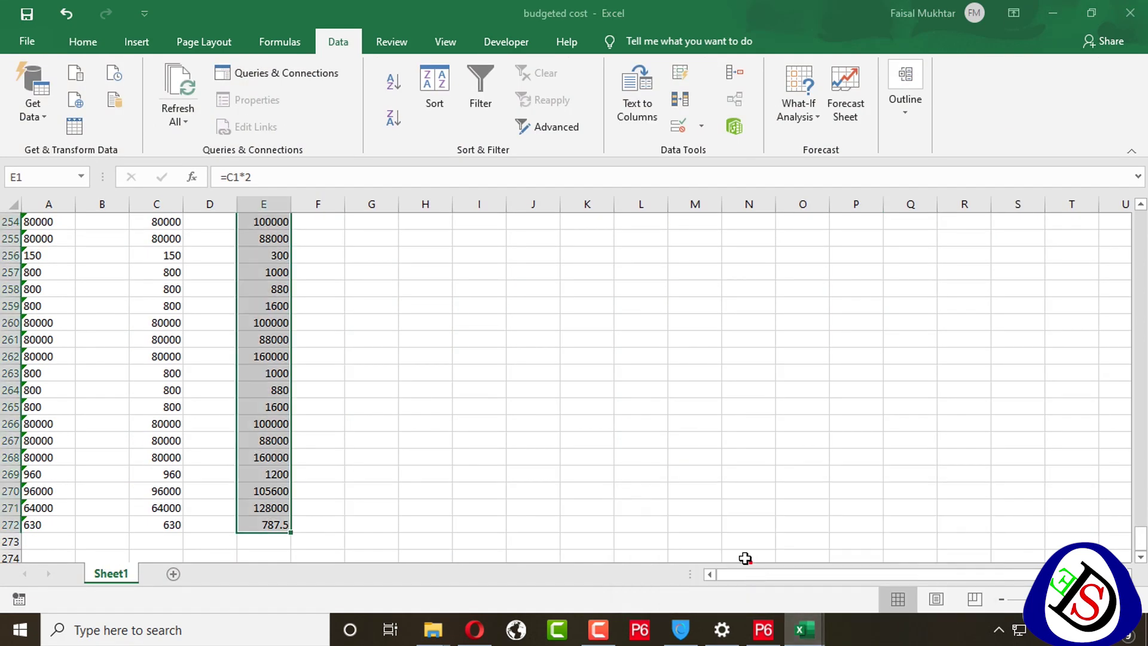
scroll(373, 323, "up", 20)
scroll(372, 323, "up", 20)
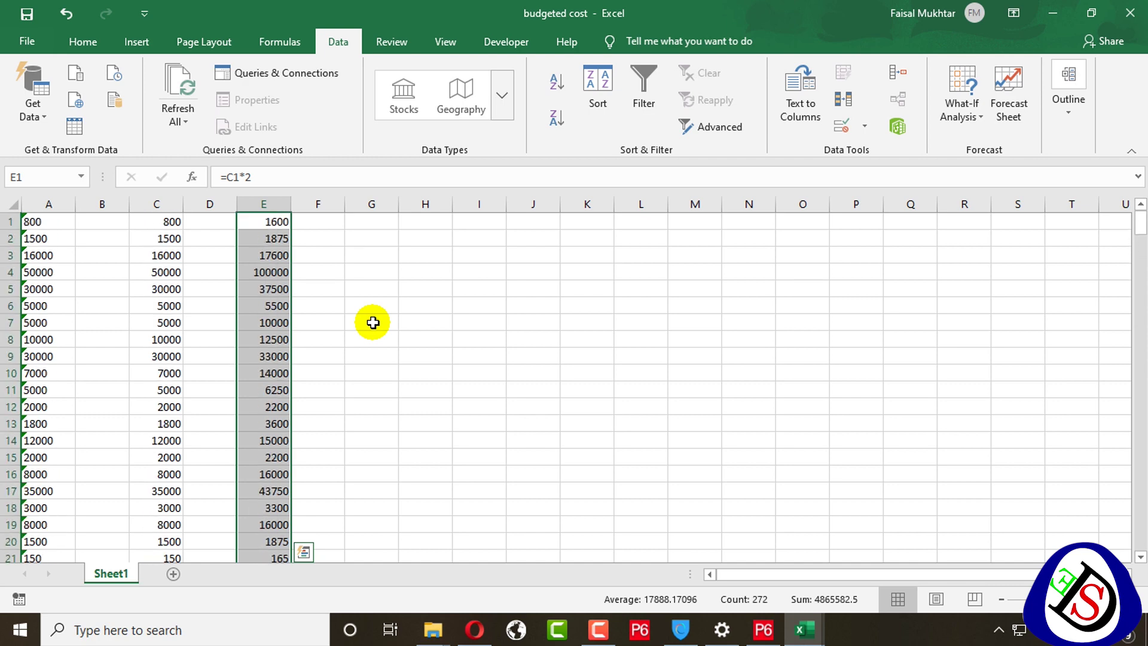
key("ctrl+q")
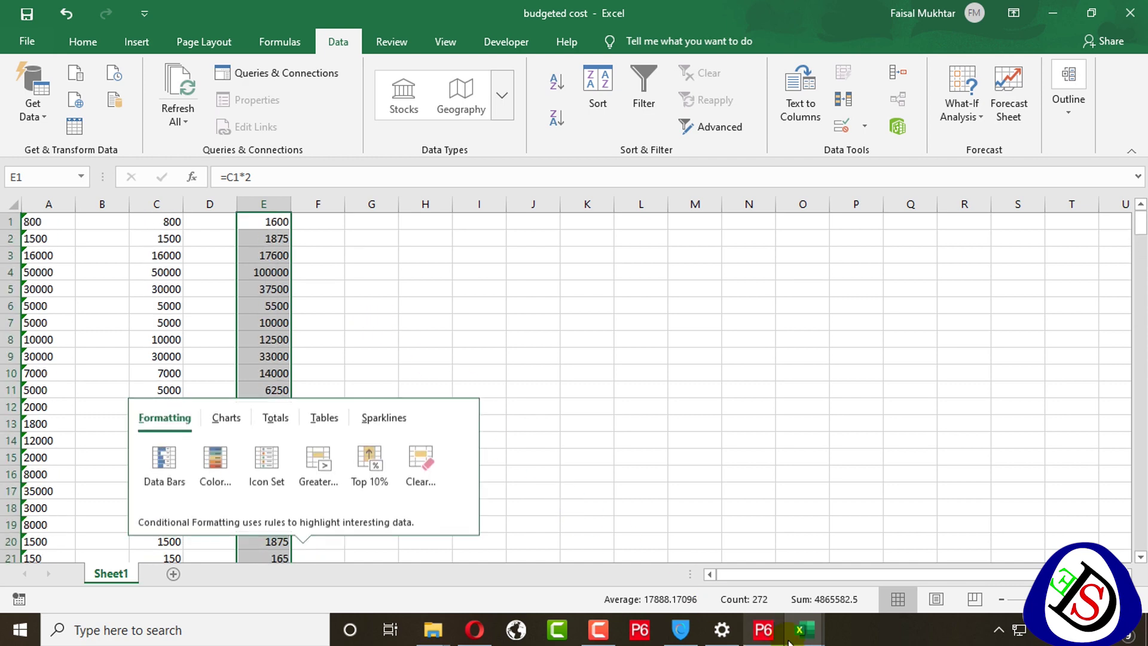
mouse_move(804, 629)
left_click(778, 562)
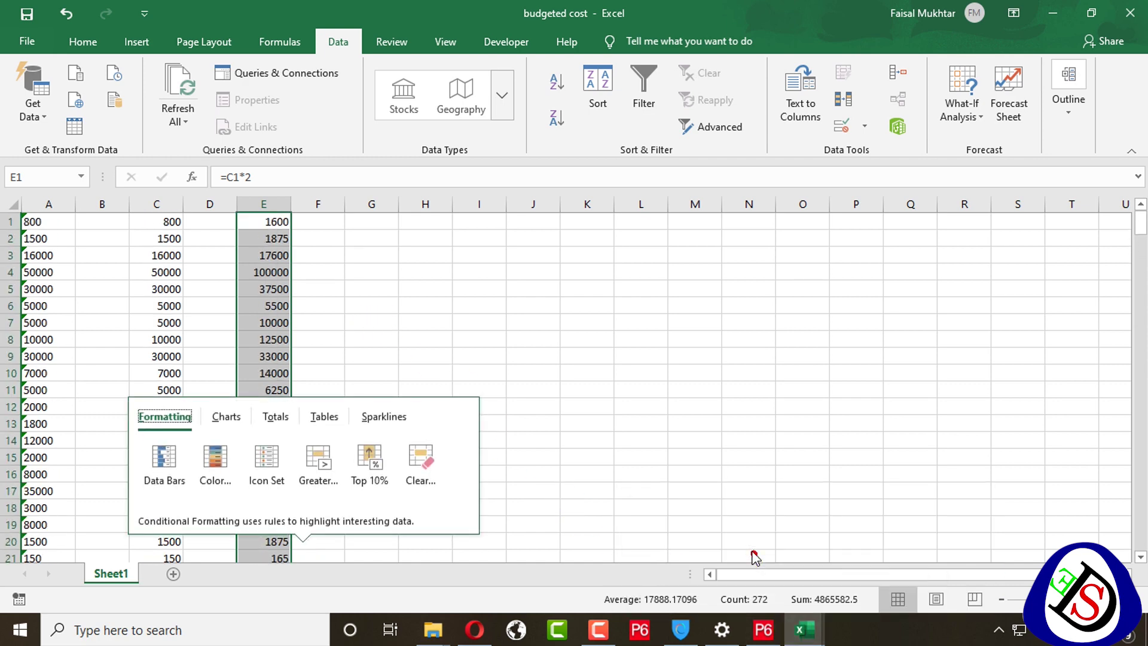
key("Right")
left_click(878, 589)
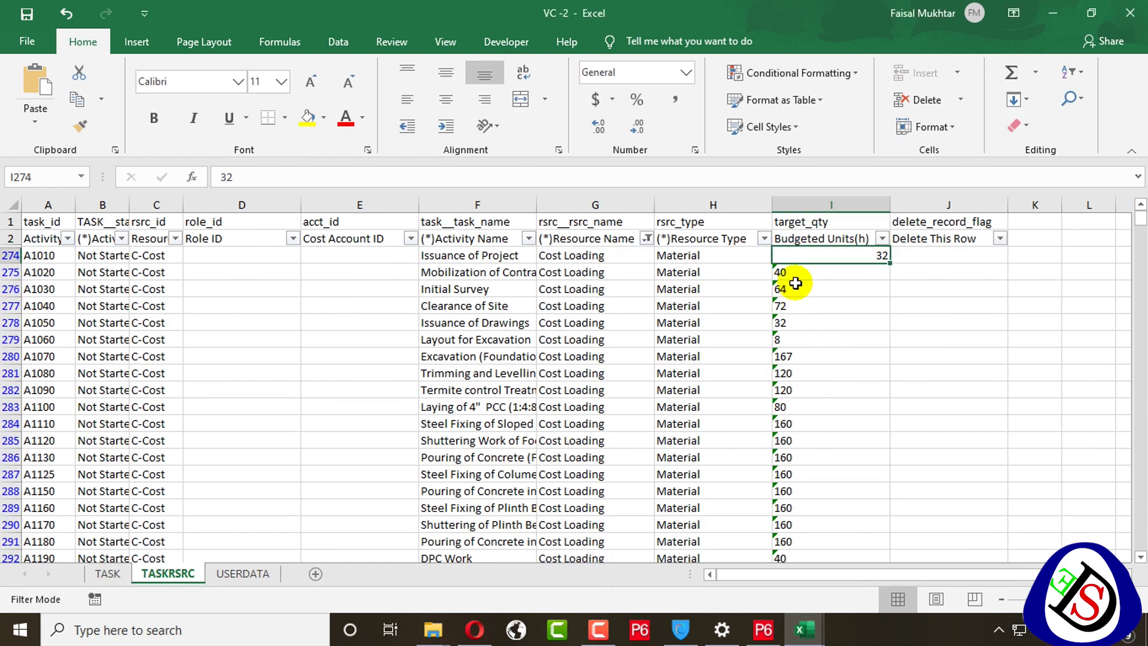
Step: Try to paste the clipboard contents into the Budgeted Units column from cell I274, and undo the paste
left_click(813, 269)
left_click(815, 256)
key("ctrl+v")
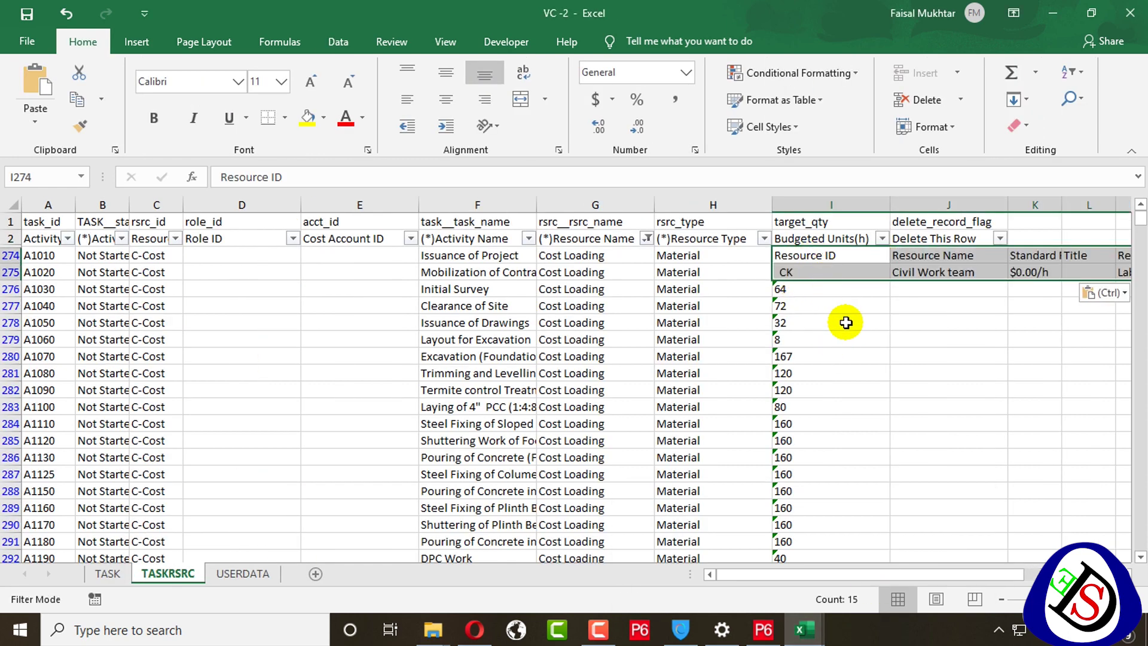
key("ctrl+z")
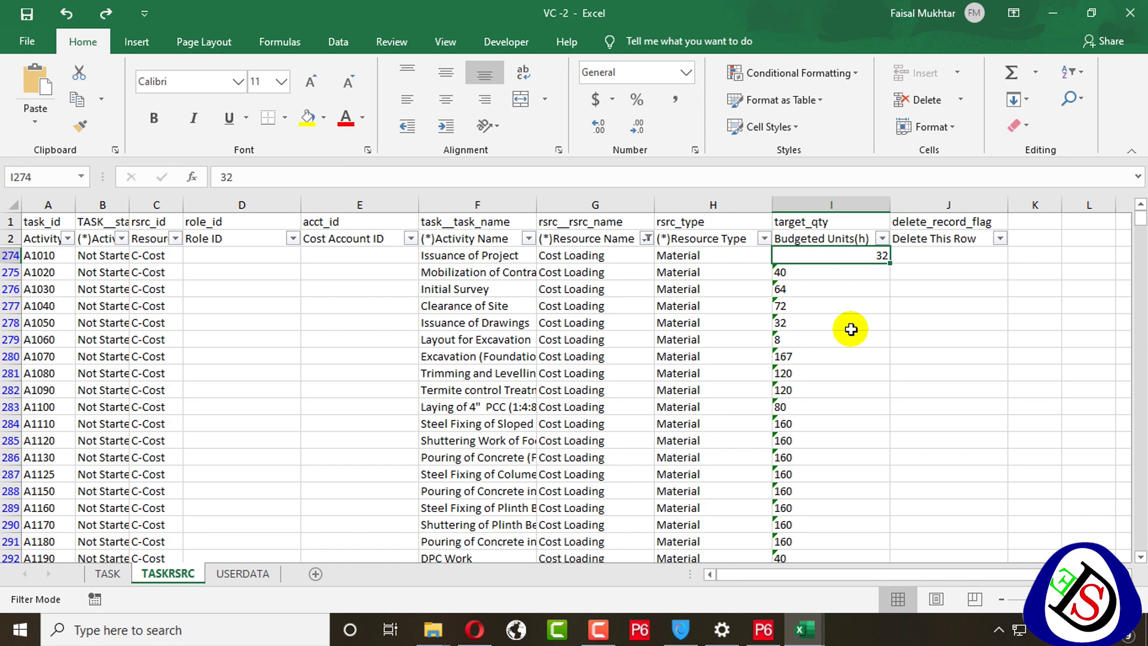
Step: Copy the costs in E1:E272 of the budgeted cost workbook, paste them into VC -2's Budgeted Units from cell I274, and check the pasted rows
left_click(833, 589)
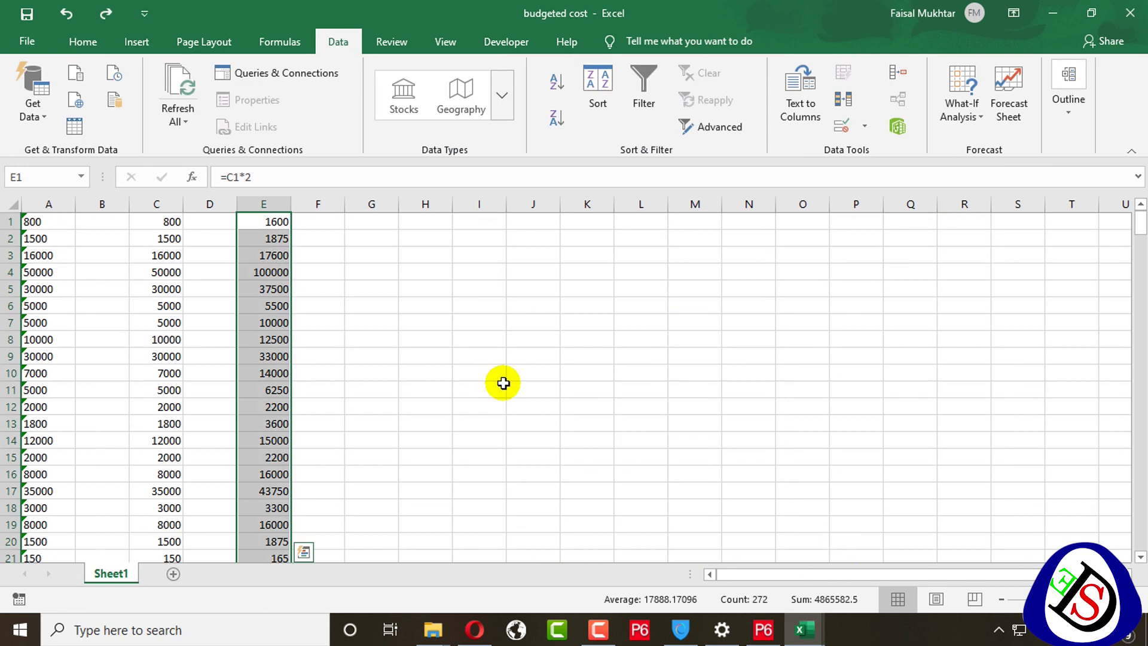
key("ctrl+c")
key("alt+Tab")
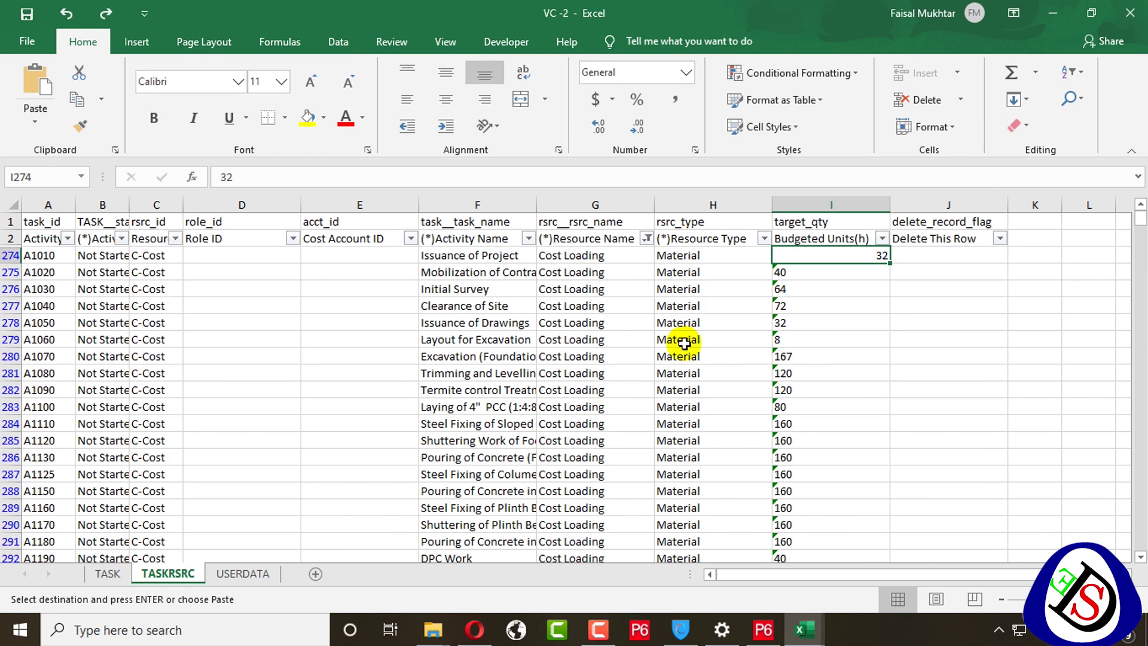
key("ctrl+v")
scroll(719, 423, "down", 10)
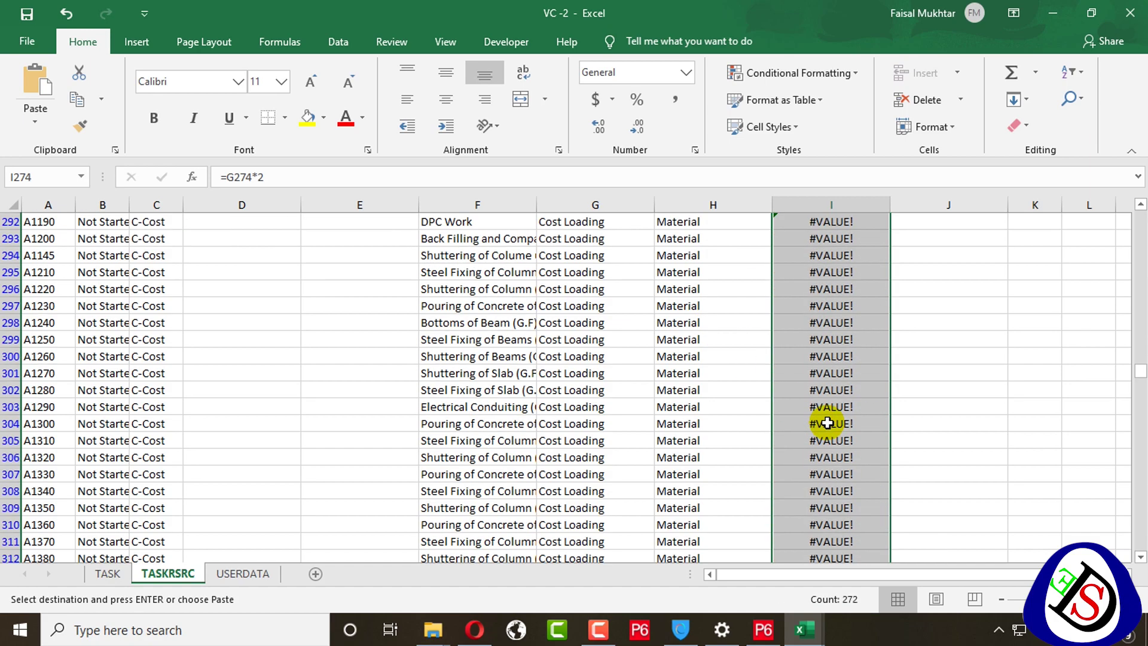
scroll(827, 423, "down", 10)
scroll(828, 425, "up", 20)
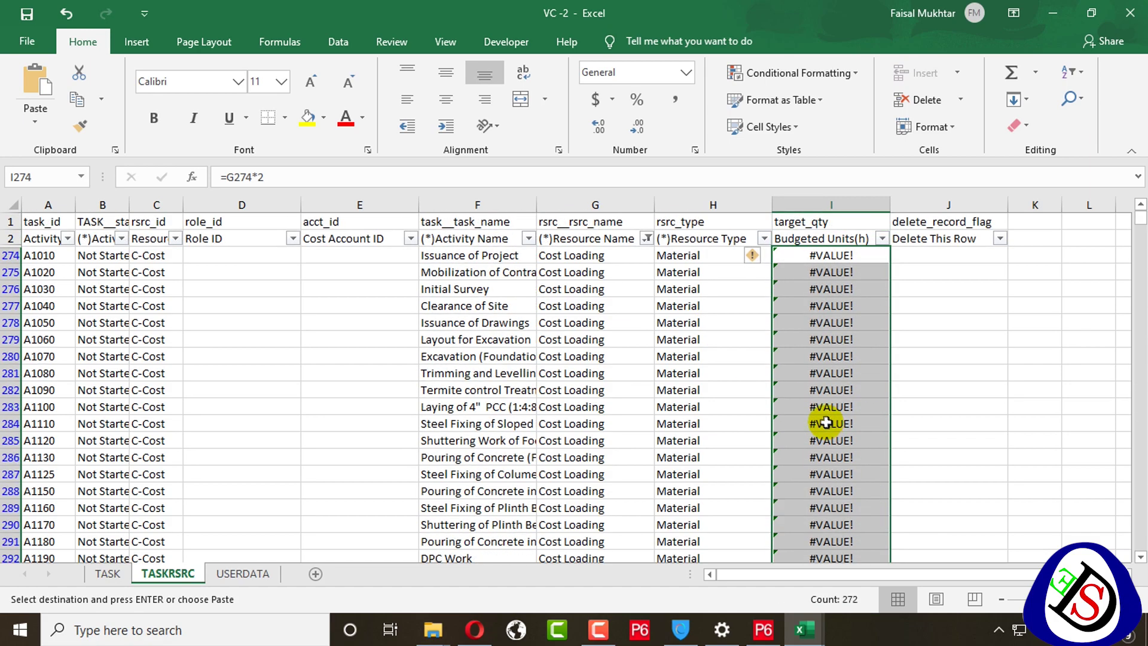
scroll(788, 359, "down", 20)
scroll(786, 355, "down", 9)
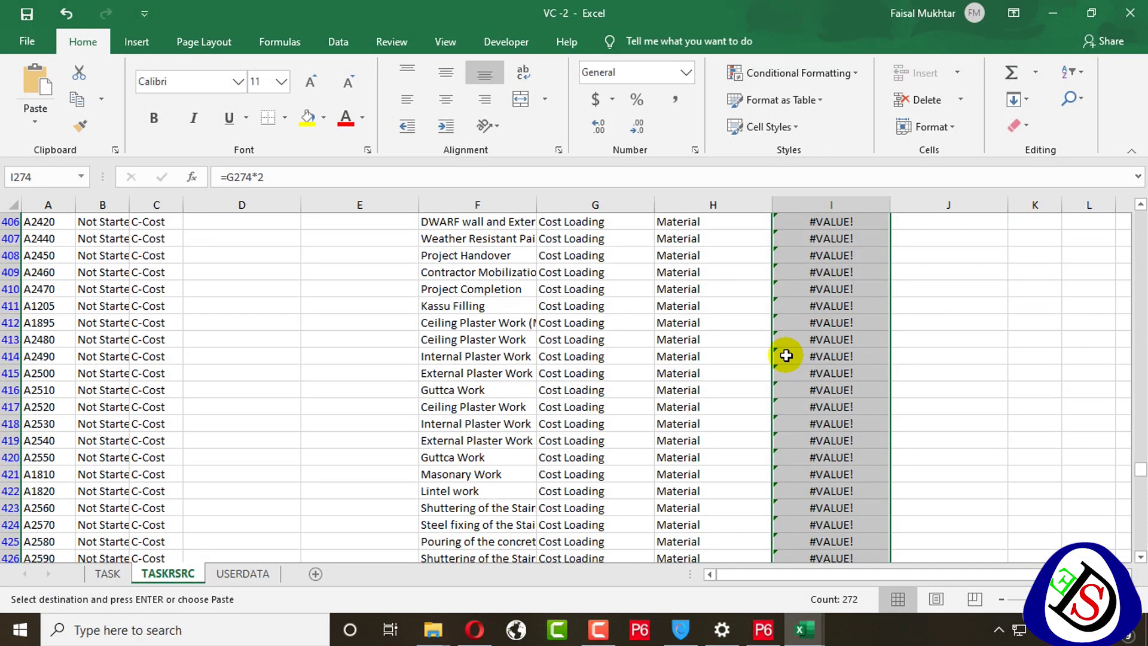
Step: Undo the last paste into the Budgeted Units column and copy the column's original cells
key("ctrl+z")
scroll(825, 248, "up", 2)
left_click_drag(826, 249, 825, 271)
key("ctrl+c")
Step: Copy the costs in E1:E127 of the budgeted cost workbook and paste them as values into VC -2's Budgeted Units from cell I274
left_click(804, 629)
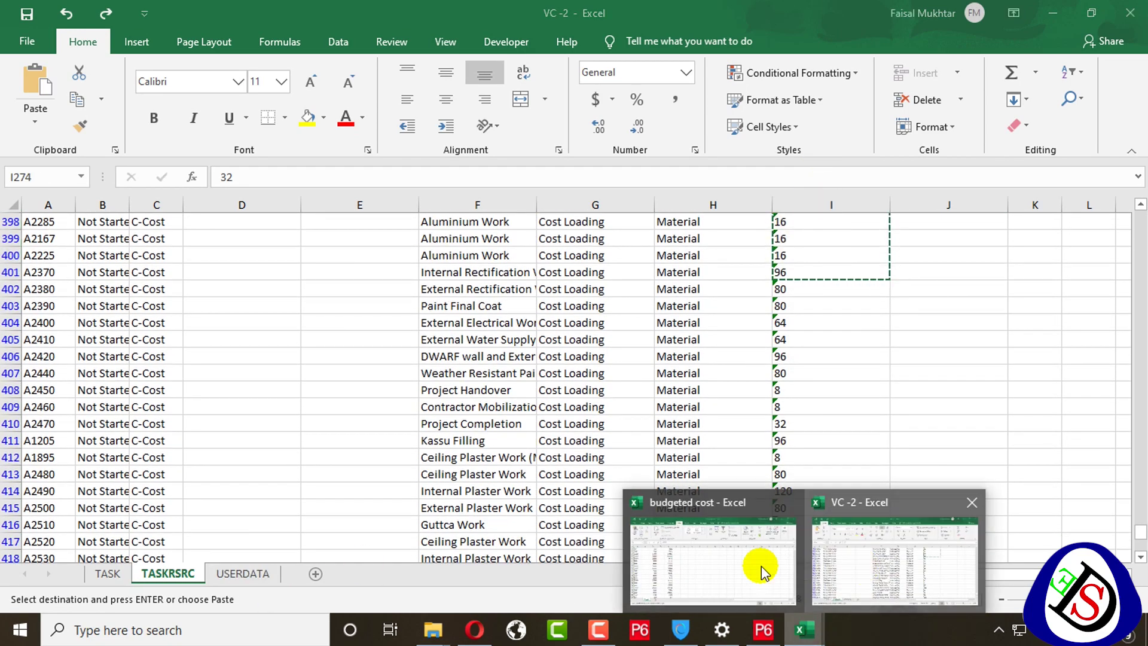
left_click(761, 572)
left_click_drag(263, 221, 267, 524)
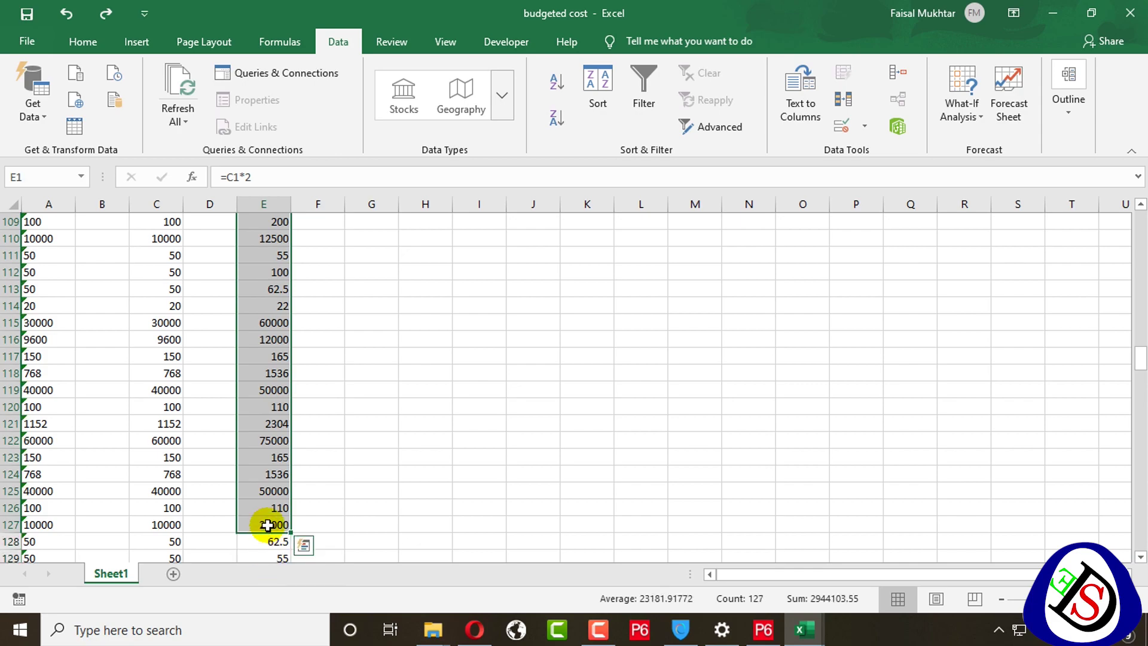
key("ctrl+c")
key("alt+Tab")
scroll(884, 274, "up", 15)
left_click(831, 255)
key("ctrl+v")
left_click(917, 553)
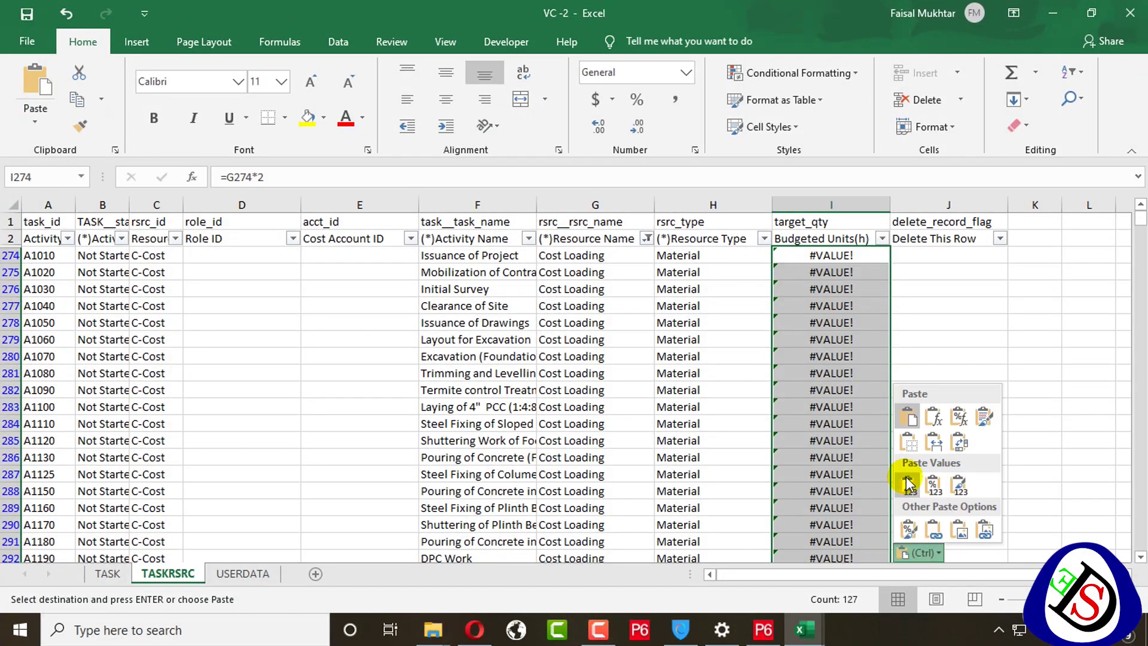
left_click(908, 483)
scroll(810, 470, "down", 10)
Step: Copy the remaining costs in E128:E272 of the budgeted cost workbook and paste them as values further down VC -2's Budgeted Units column
left_click(804, 629)
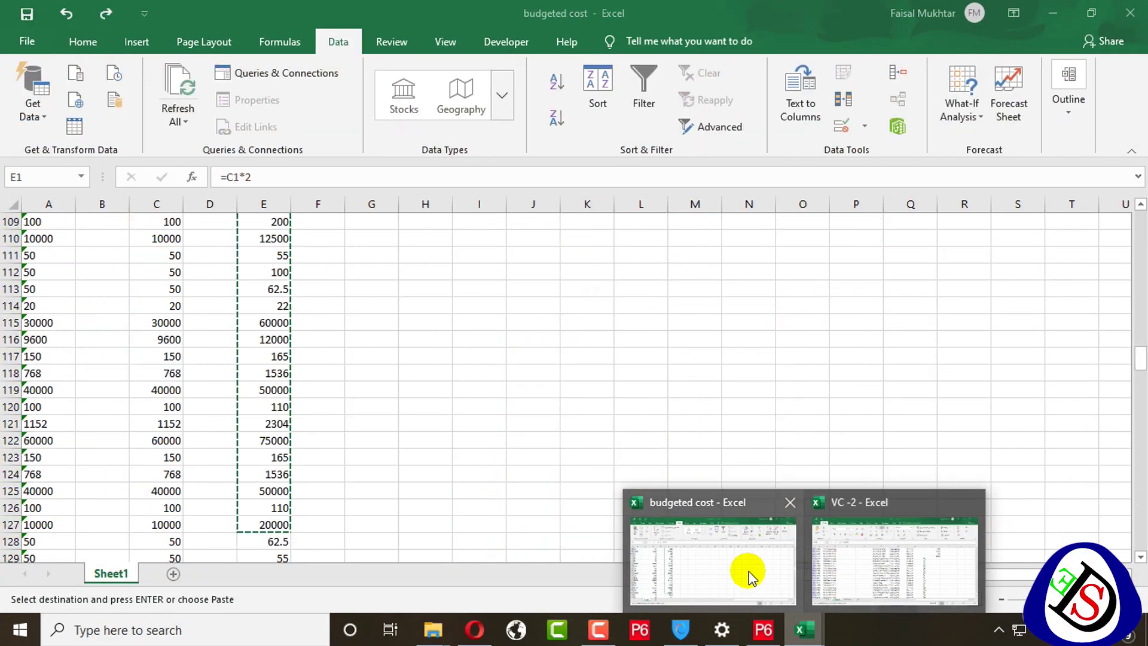
left_click(752, 577)
left_click_drag(269, 389, 279, 527)
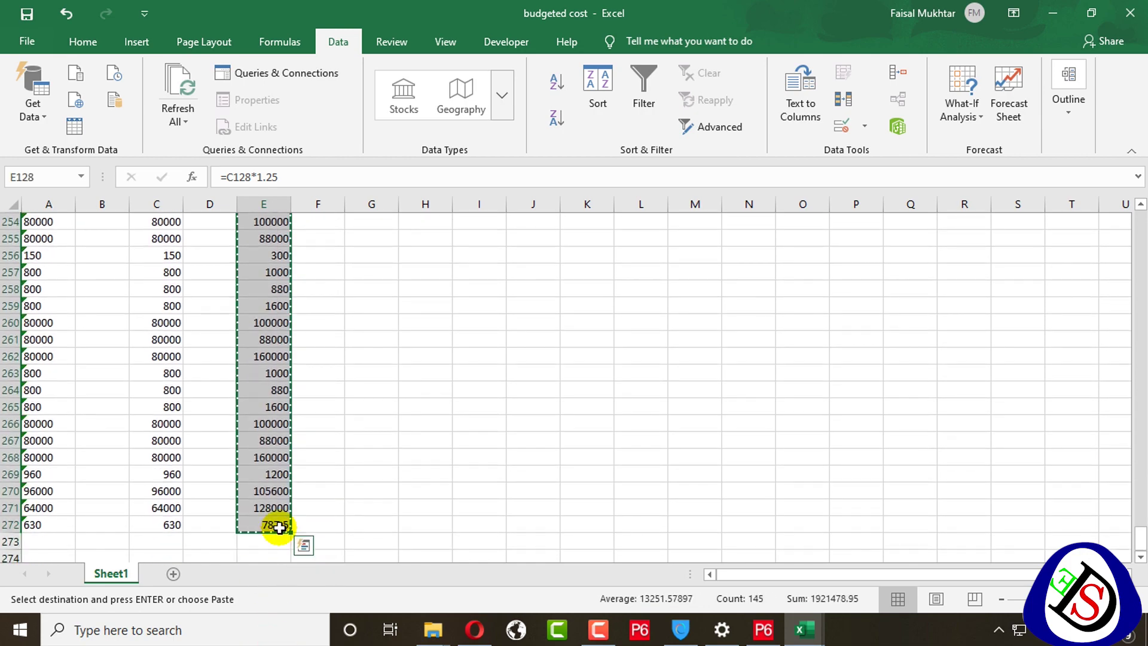
key("alt+Tab")
left_click(806, 287)
key("ctrl+v")
left_click(915, 548)
left_click(908, 483)
scroll(906, 446, "down", 10)
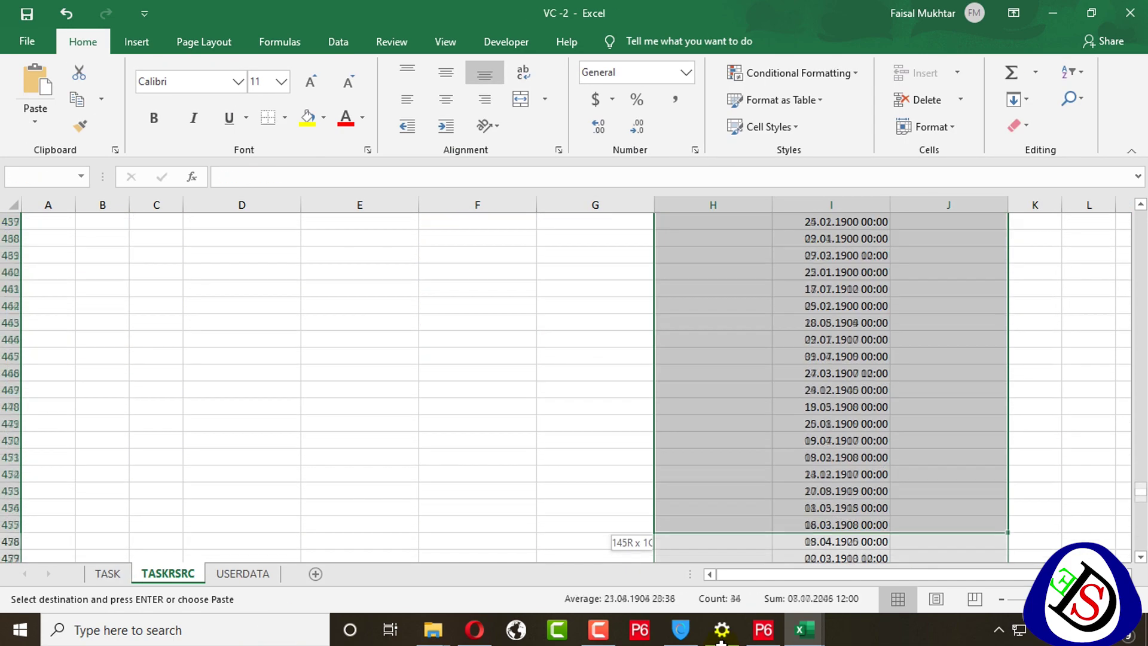
Step: Clear the surplus values pasted below row 431 and check the Budgeted Units column back up to row 274
left_click_drag(722, 642, 729, 530)
scroll(789, 437, "up", 20)
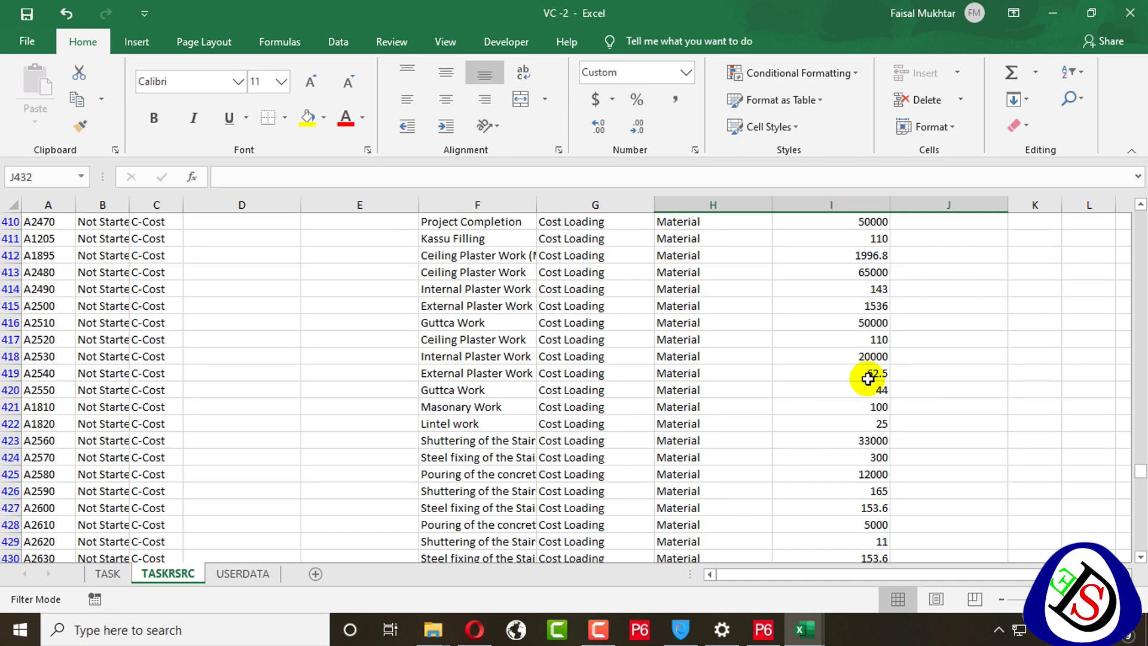
scroll(900, 365, "up", 20)
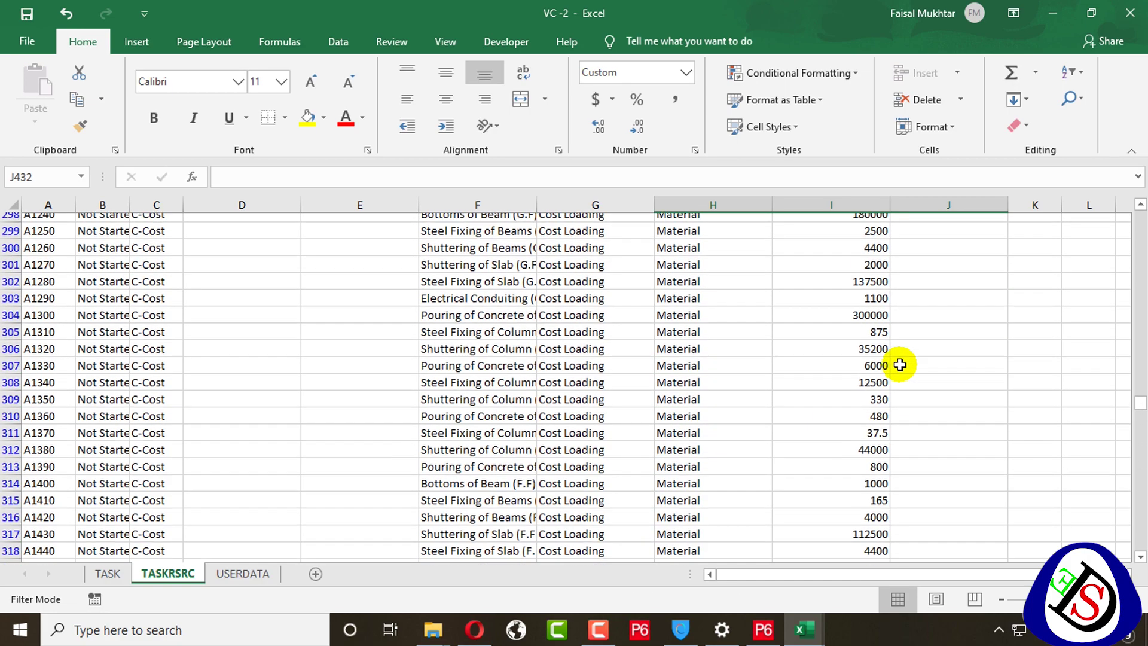
scroll(899, 365, "up", 8)
left_click(925, 340)
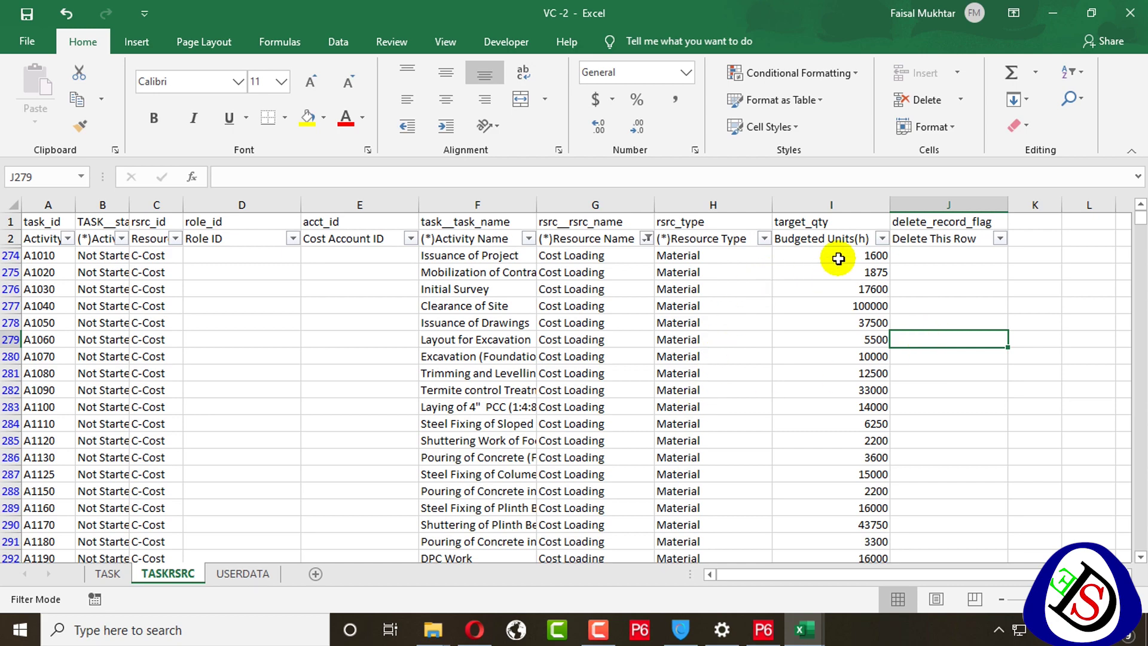
Step: Convert the budgeted units in I274:I431 to Text format with Text to Columns, delimited by tab and comma with a single-quote text qualifier
left_click_drag(838, 258, 835, 506)
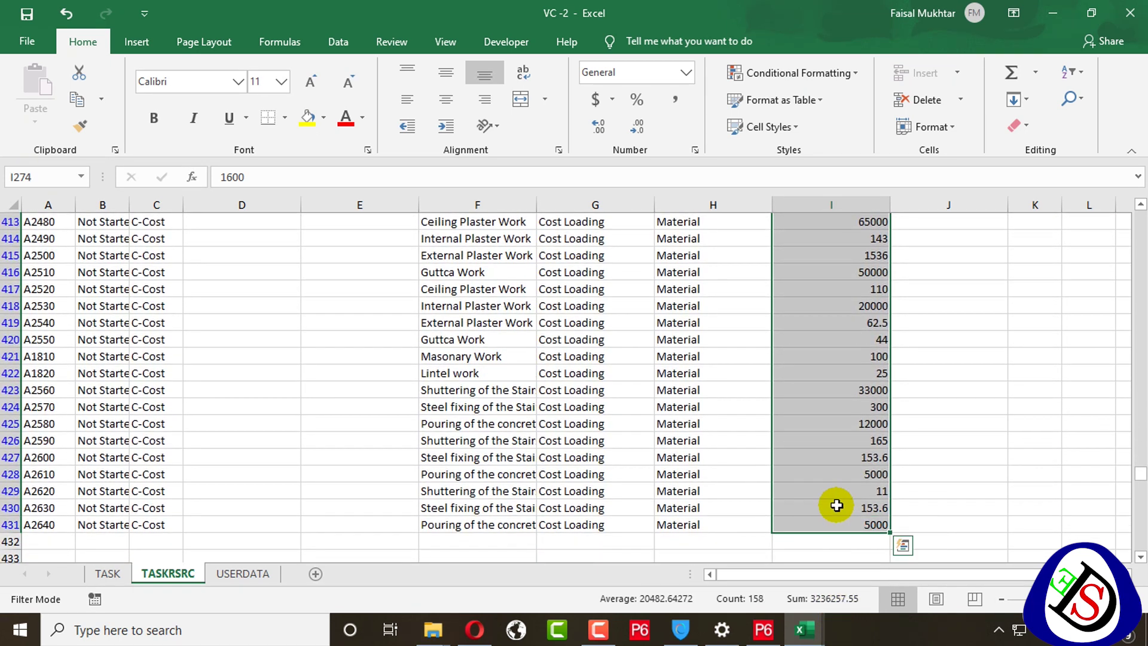
left_click(333, 50)
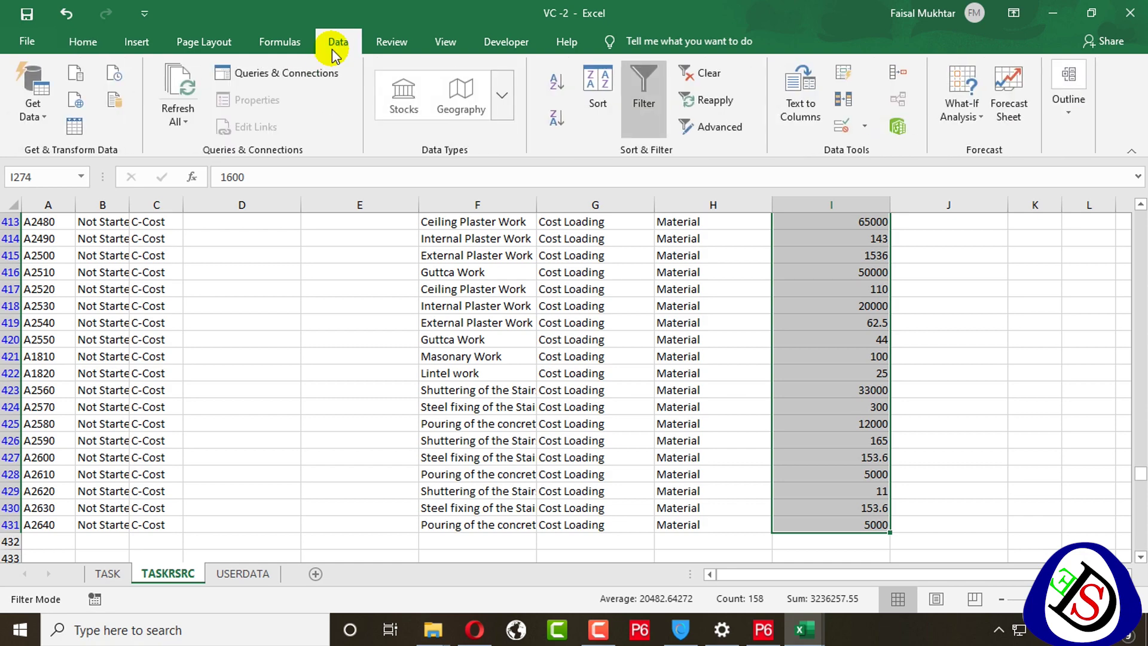
left_click(800, 96)
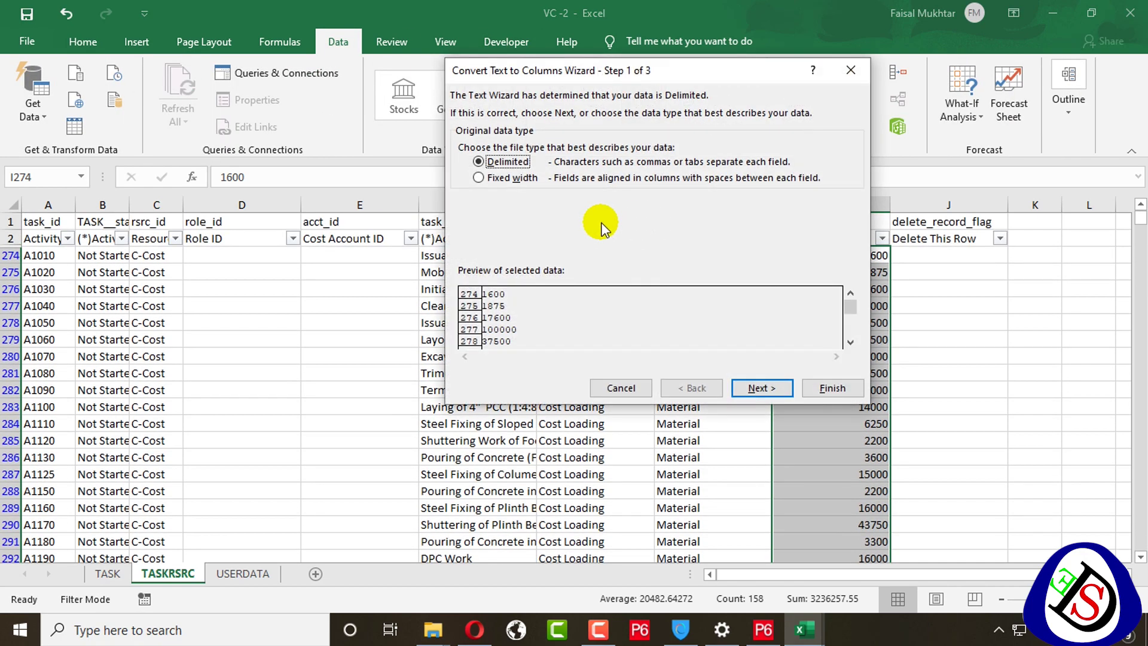
left_click(760, 388)
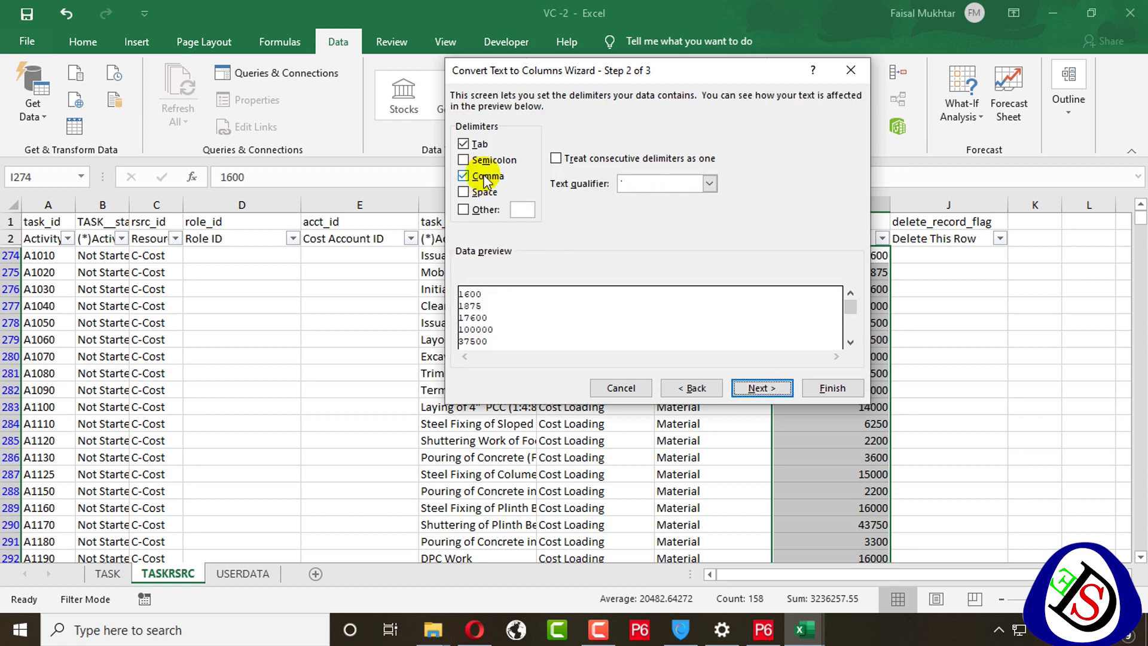
left_click(643, 185)
left_click(651, 210)
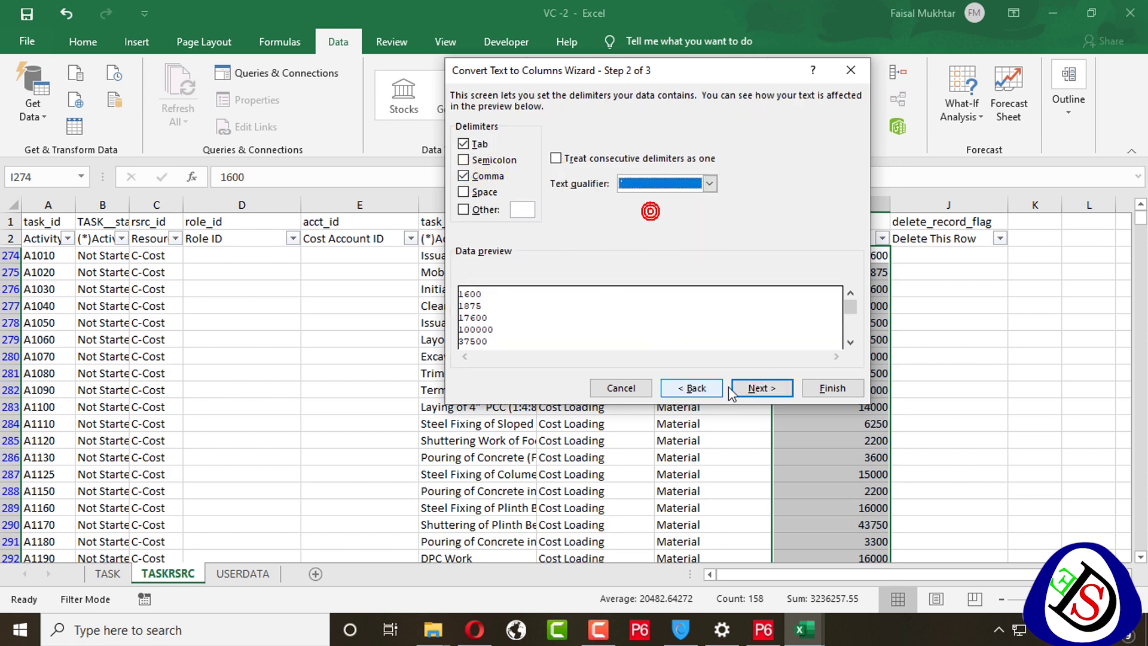
left_click(750, 388)
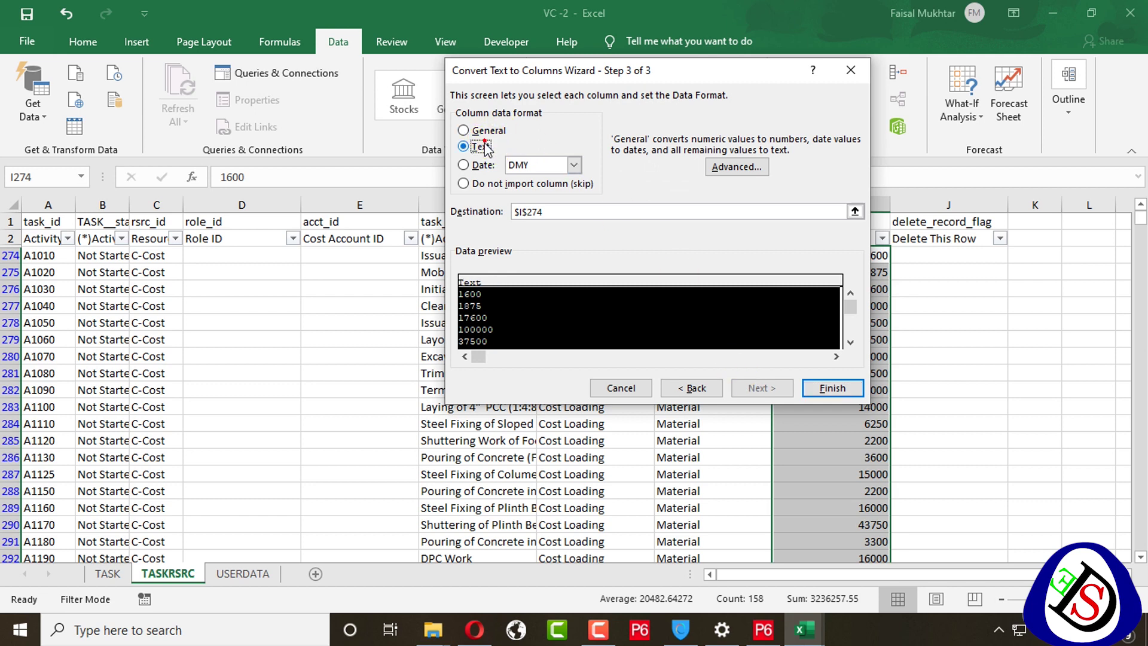
left_click(831, 387)
scroll(823, 336, "down", 4)
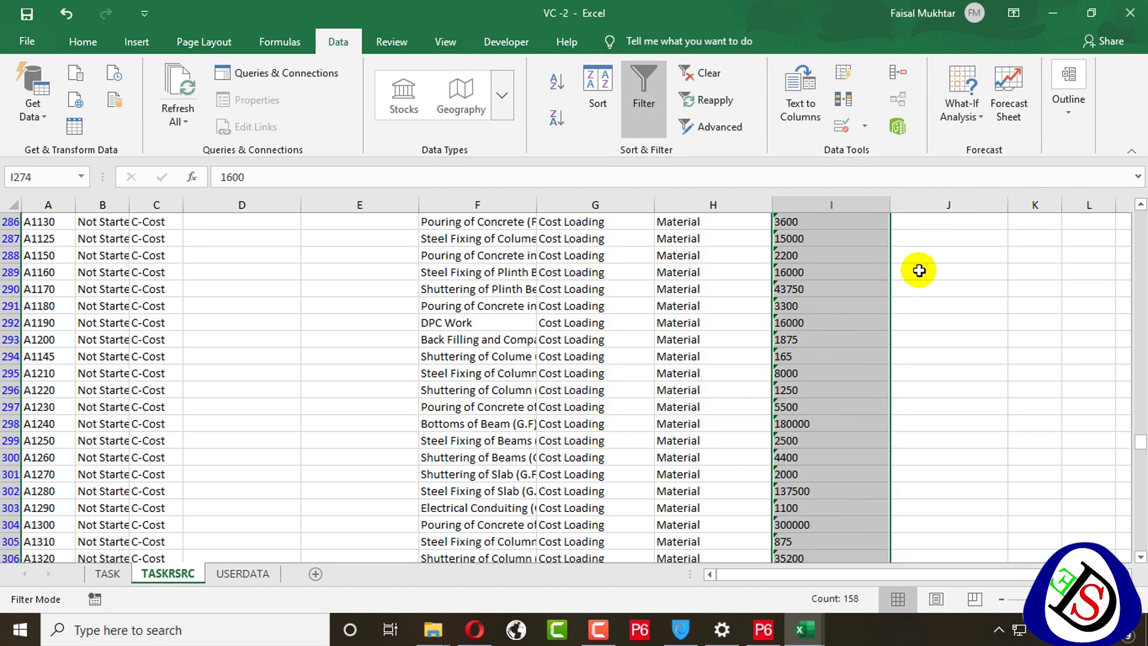
Step: Close the VC -2 workbook, minimise the remaining workbook and switch to the start of the activity table in Primavera P6
left_click(1130, 13)
left_click(1052, 13)
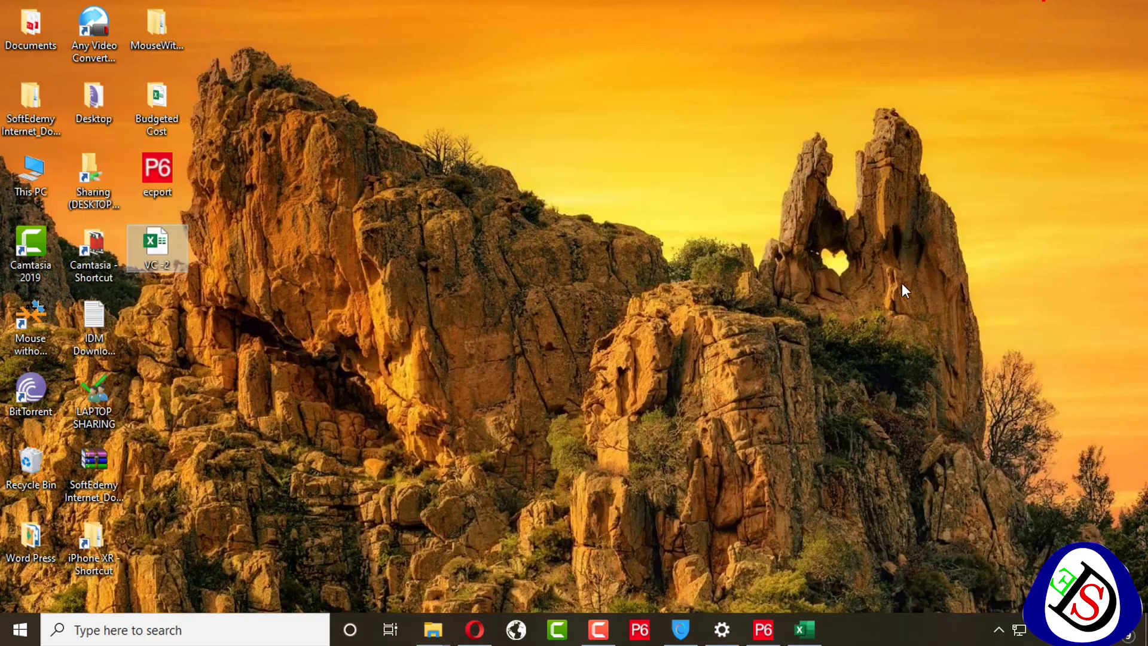
left_click(753, 638)
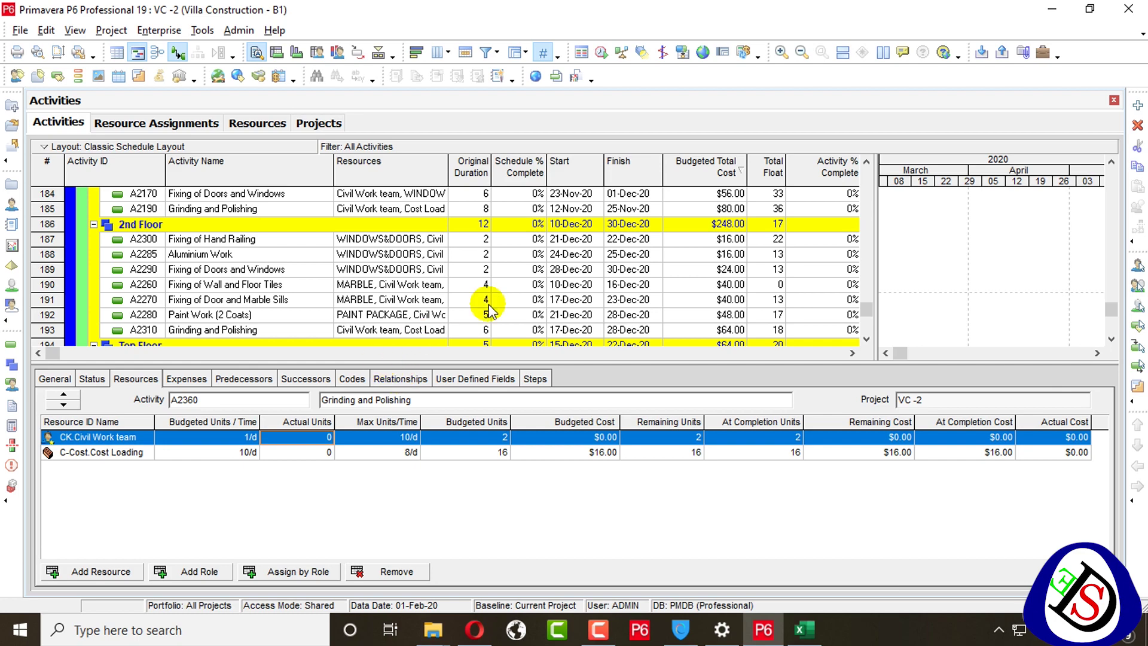
scroll(499, 305, "up", 1)
scroll(496, 302, "up", 5)
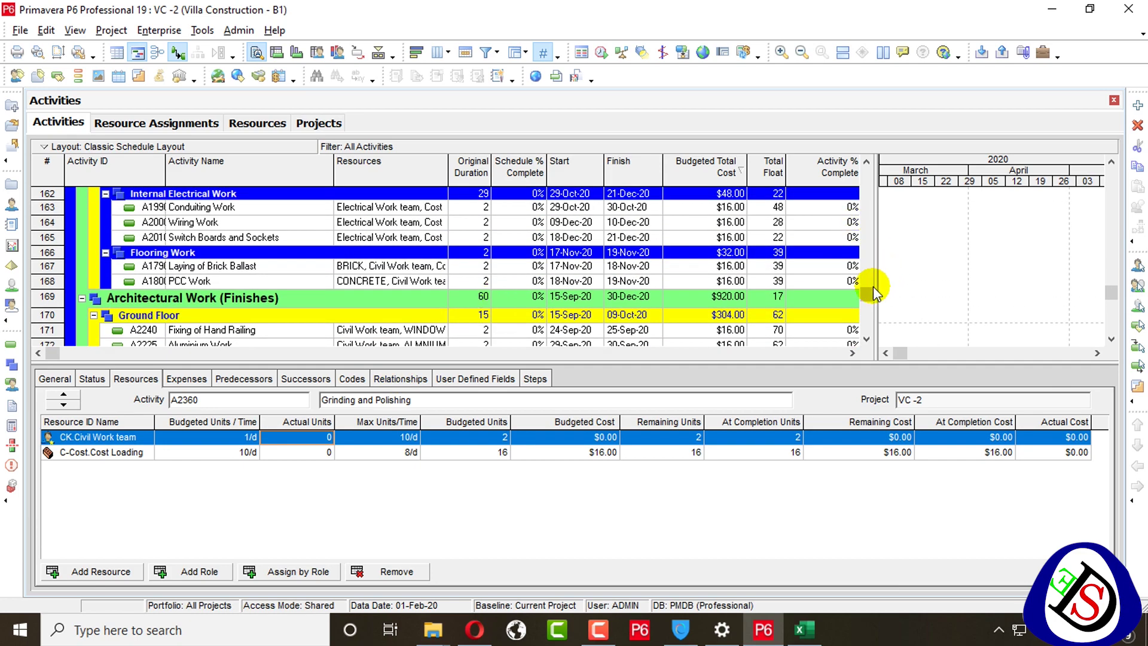
left_click_drag(868, 290, 859, 167)
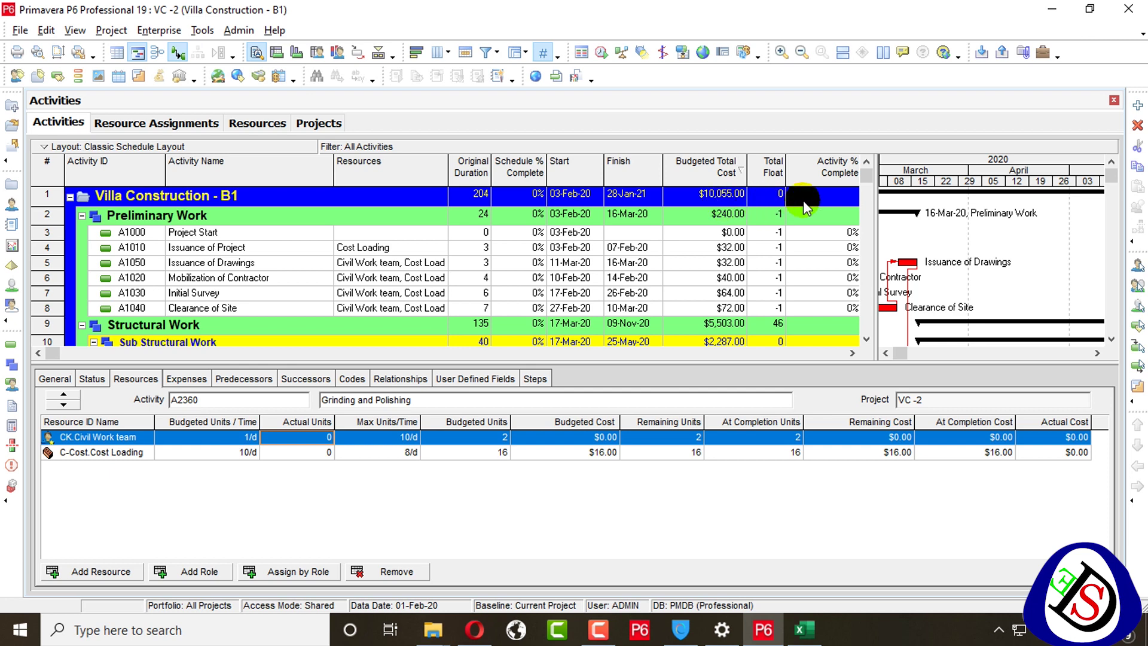
Step: Start an import in Spreadsheet - (XLSX) format and select the VC -2 Excel file on the Desktop
left_click(21, 30)
left_click(37, 112)
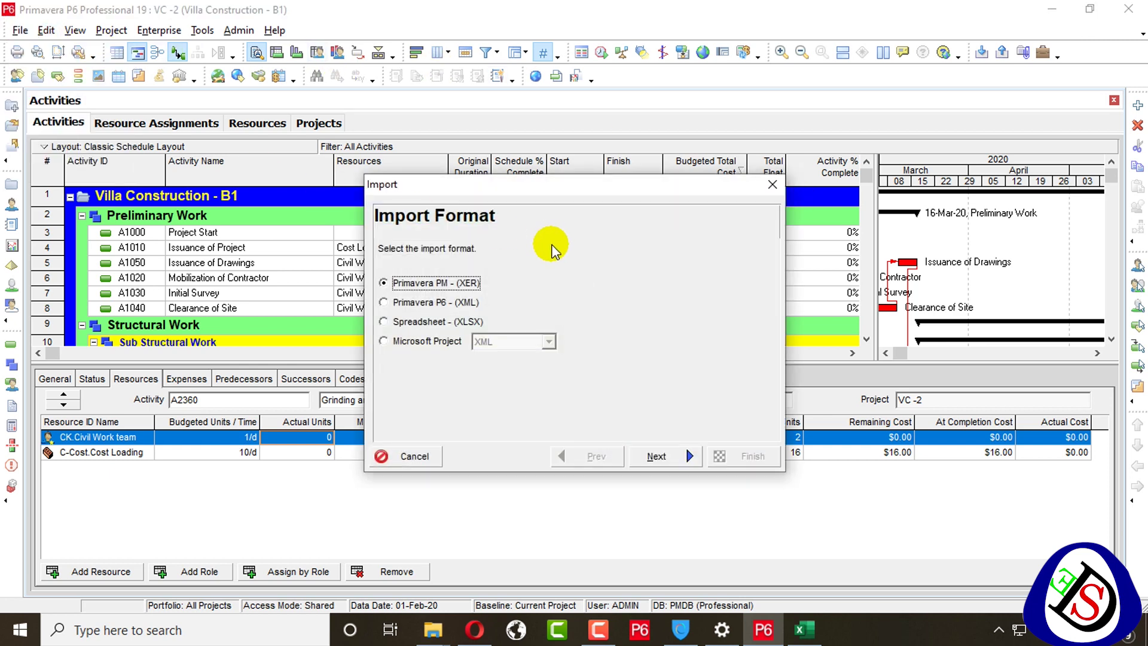
left_click(443, 322)
left_click(684, 456)
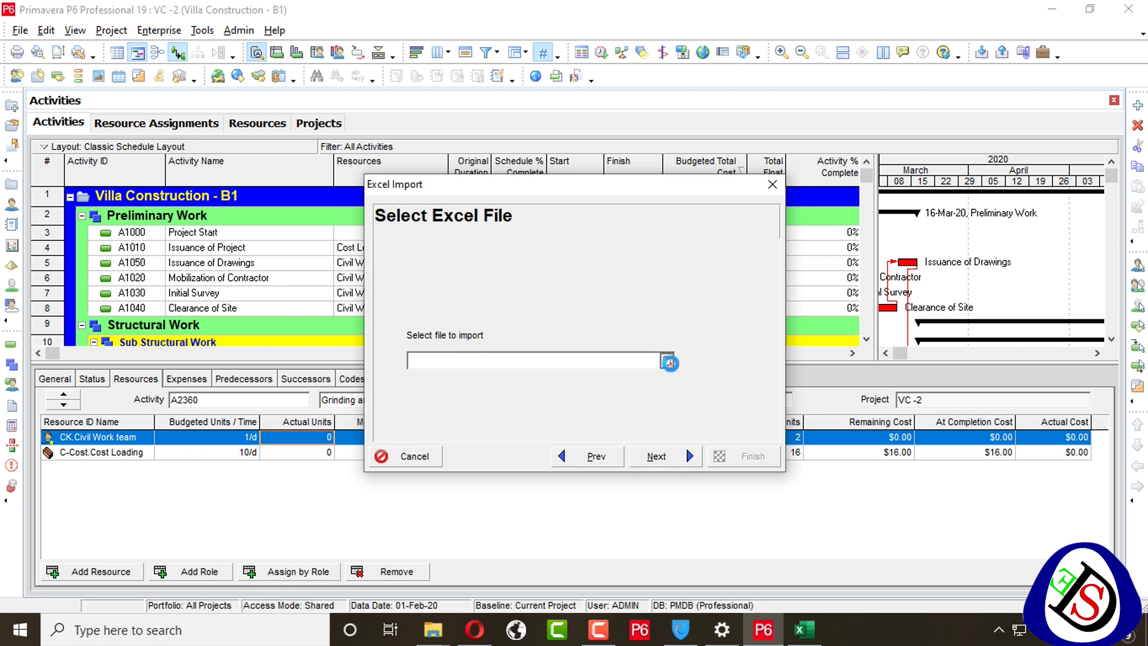
left_click(669, 363)
scroll(508, 269, "down", 1)
left_click(382, 227)
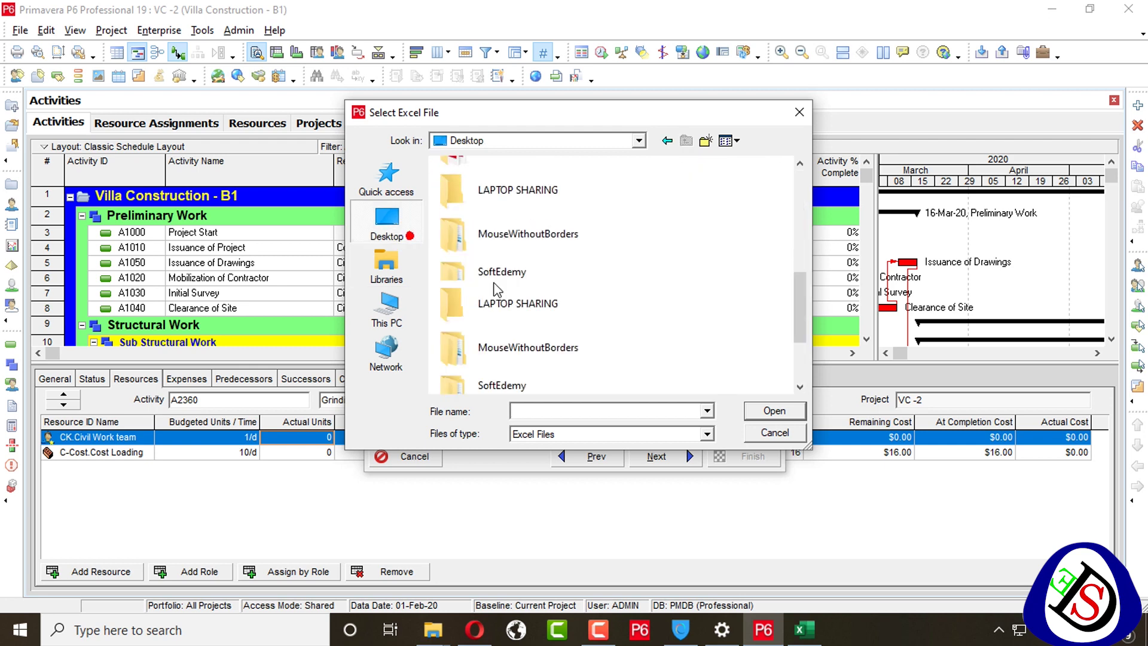
scroll(496, 290, "down", 3)
left_click(499, 365)
left_click(771, 412)
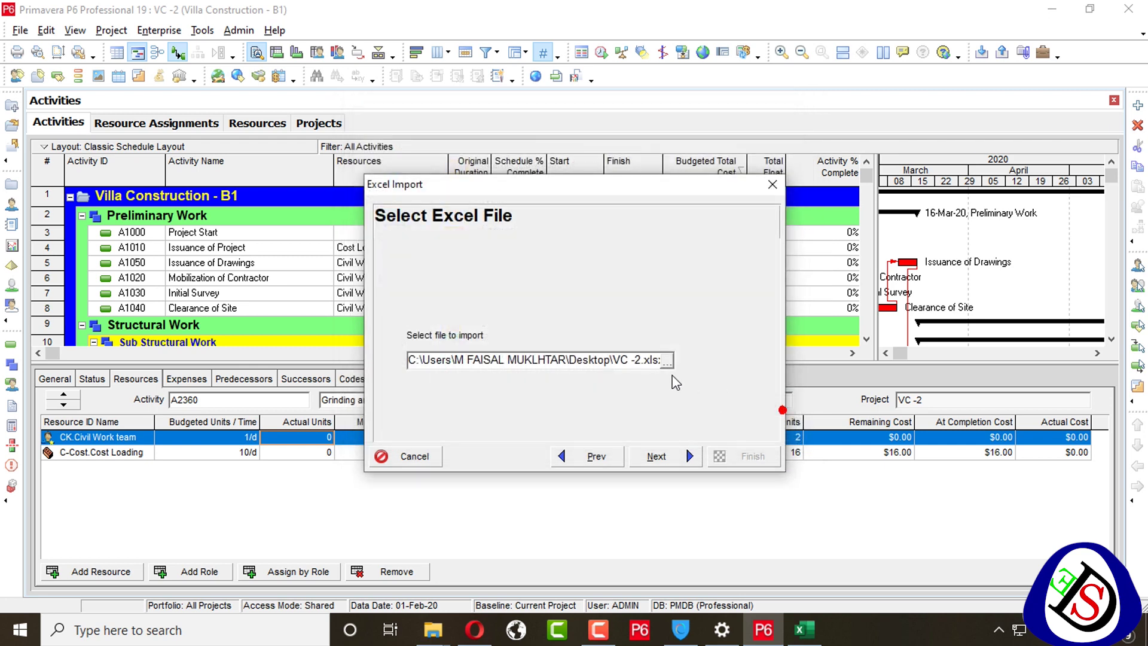
left_click(668, 456)
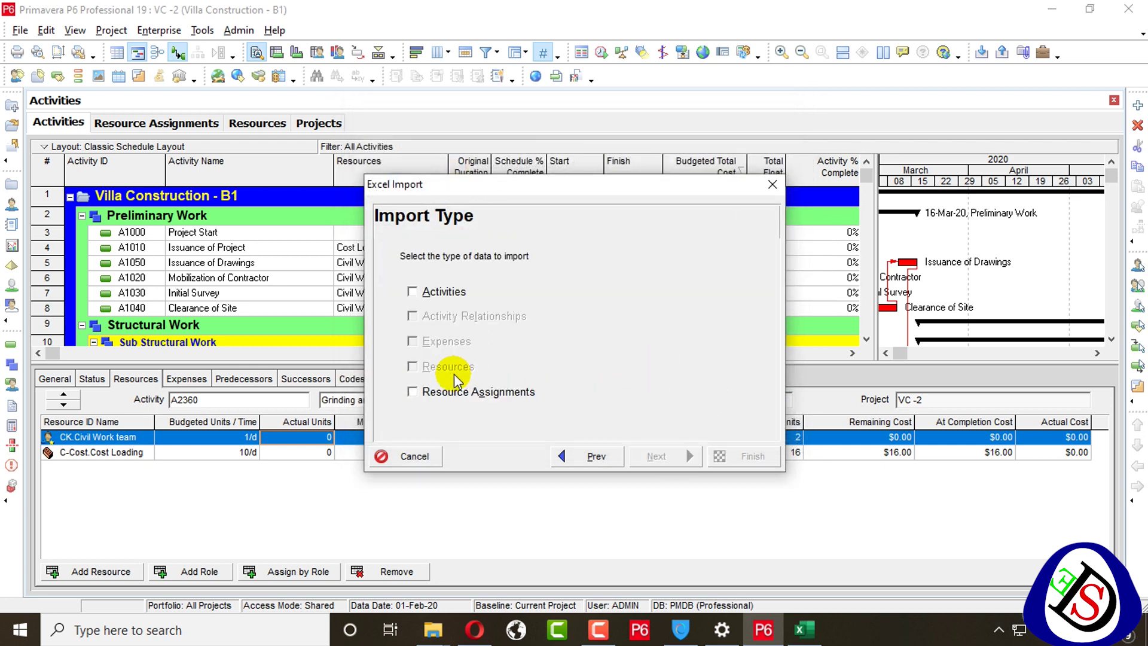
Step: Import Activities and Resource Assignments as an update of the existing project VC -2 and close the import result
left_click(429, 290)
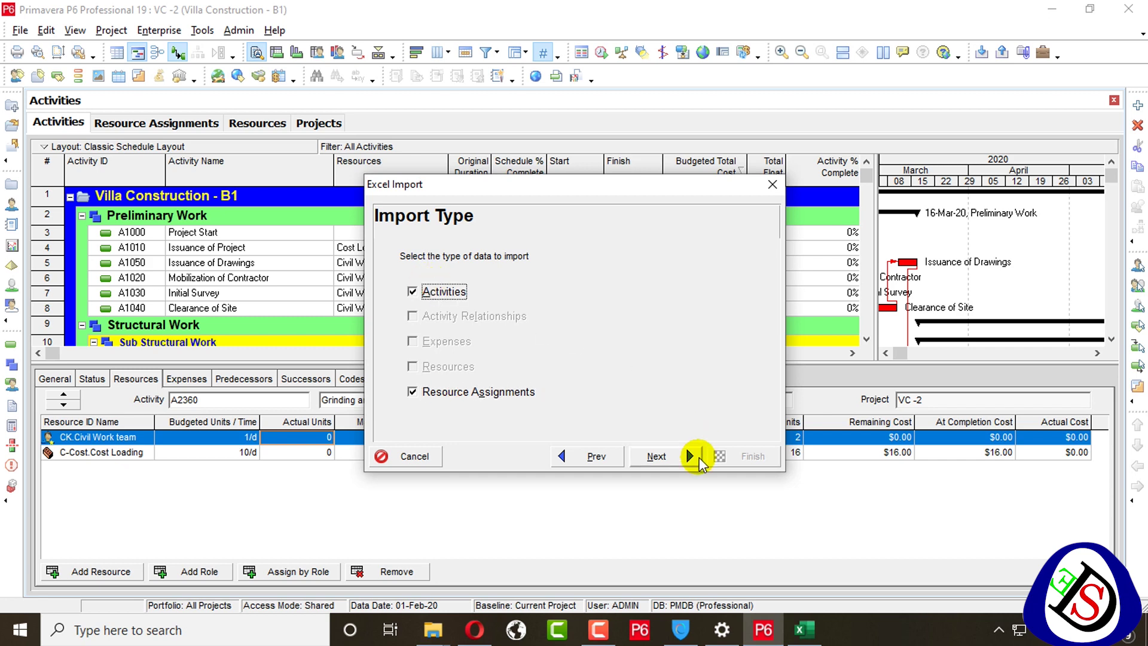
left_click(674, 460)
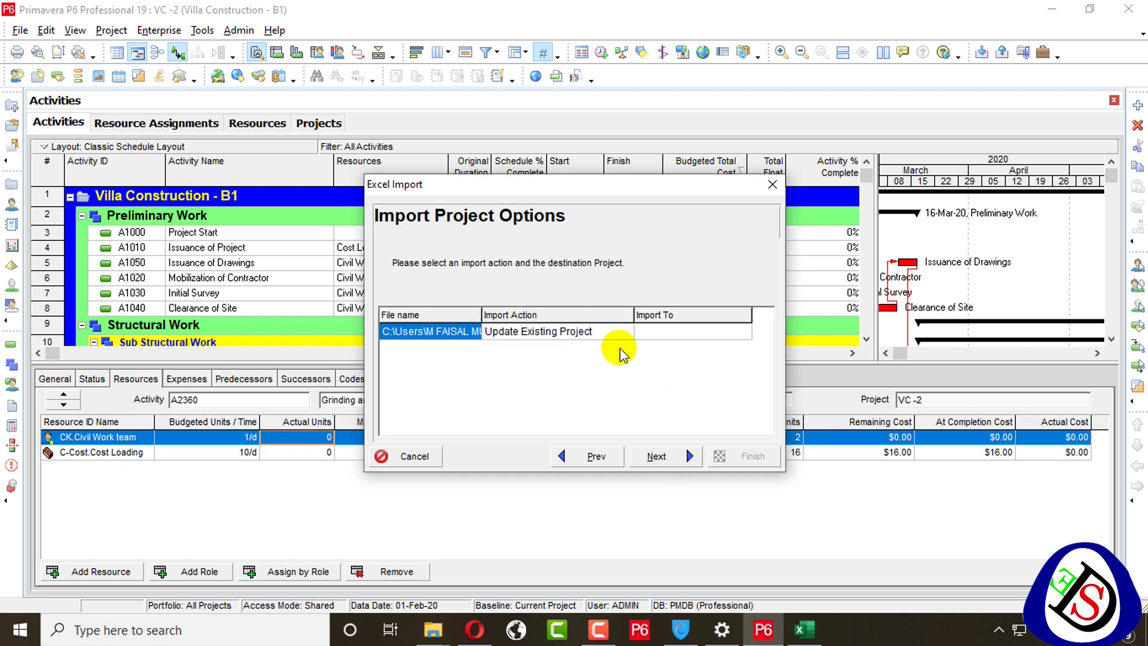
left_click(685, 332)
left_click(687, 332)
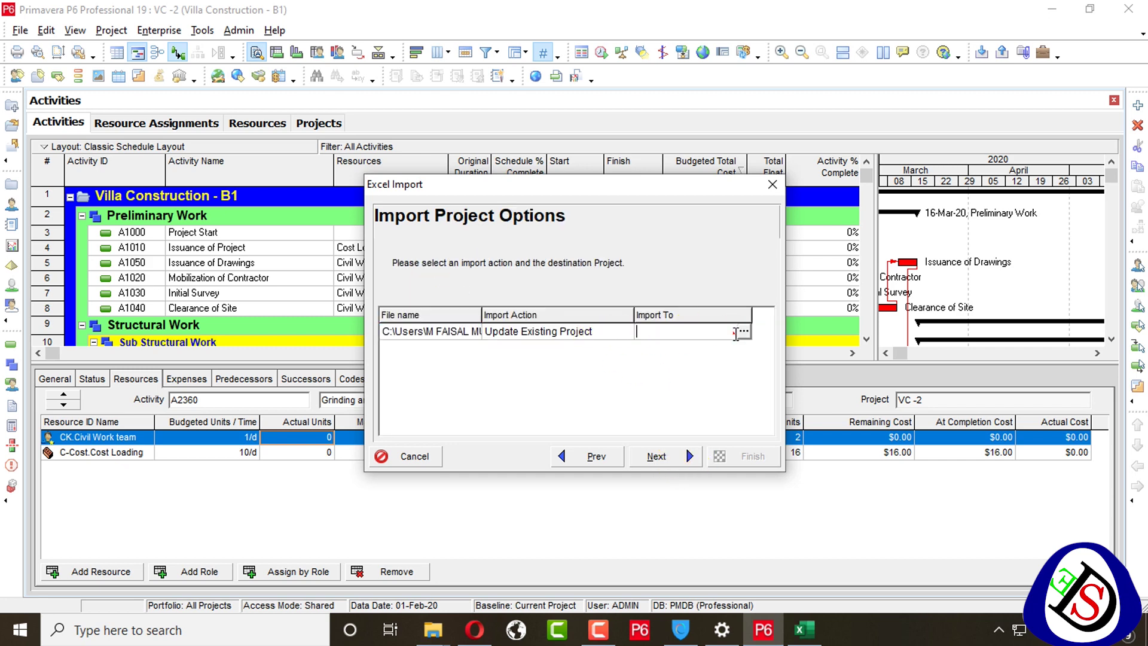
left_click(743, 332)
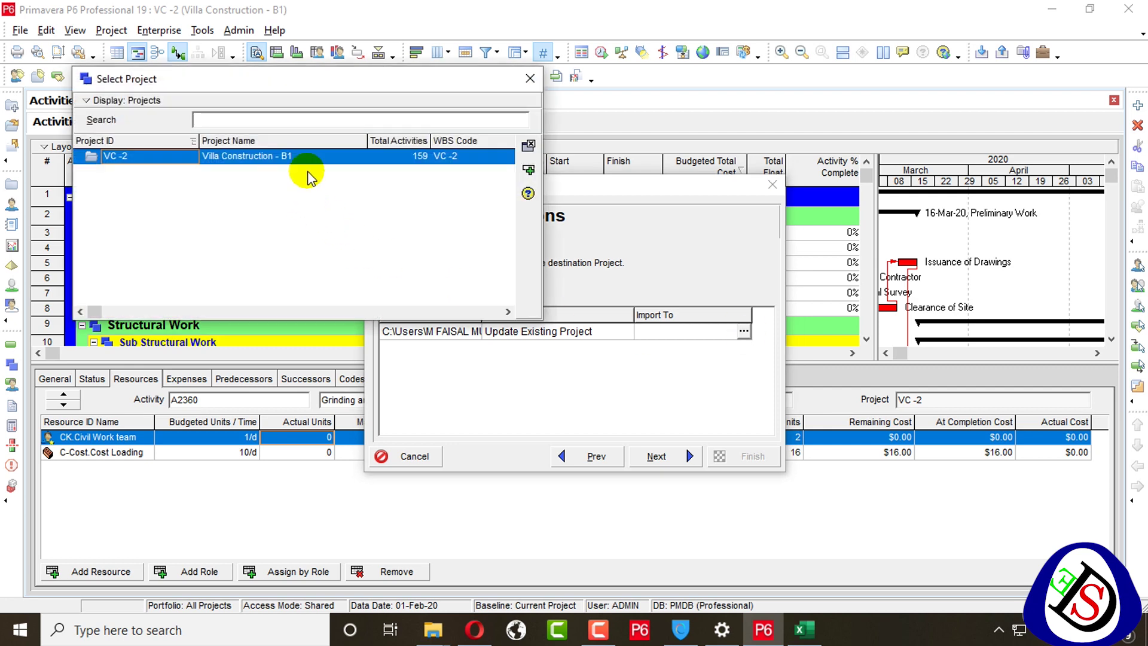
left_click(519, 168)
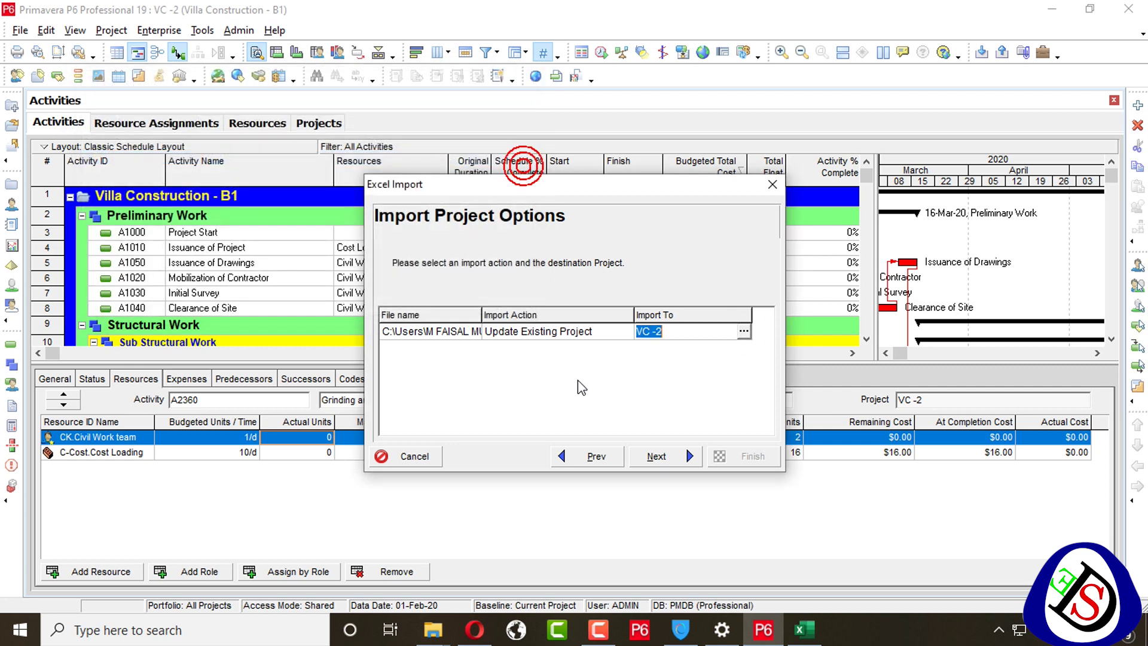
left_click(668, 455)
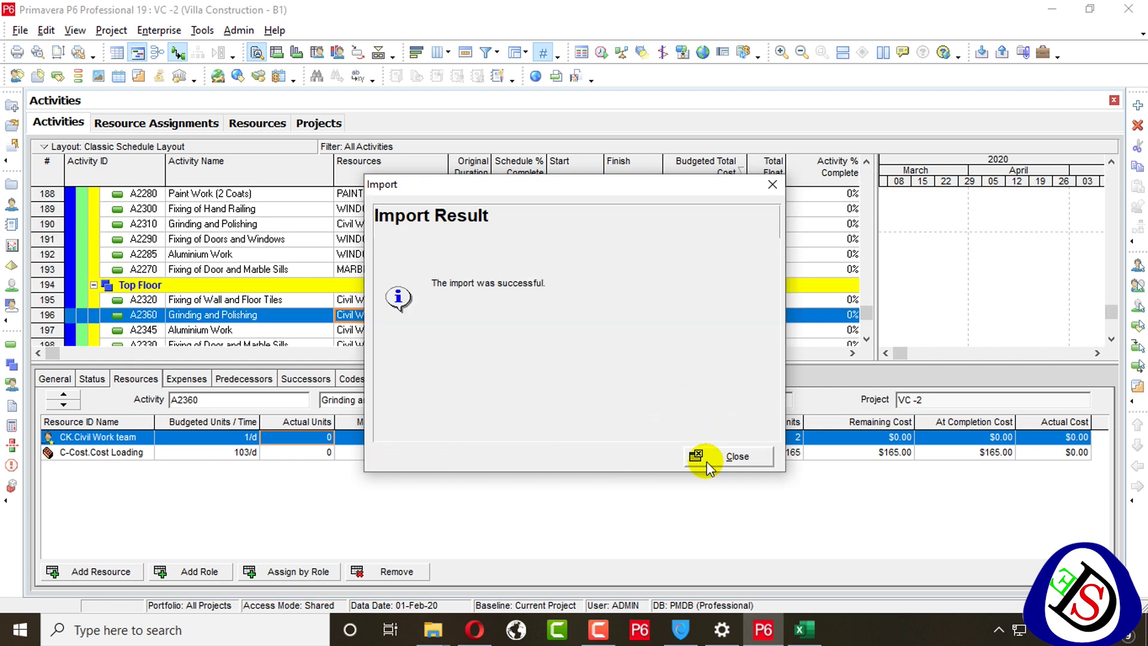
left_click(707, 461)
Step: Check the imported budgeted costs of the activities and the Cost Loading resource, and open the resource assignments
scroll(849, 299, "up", 5)
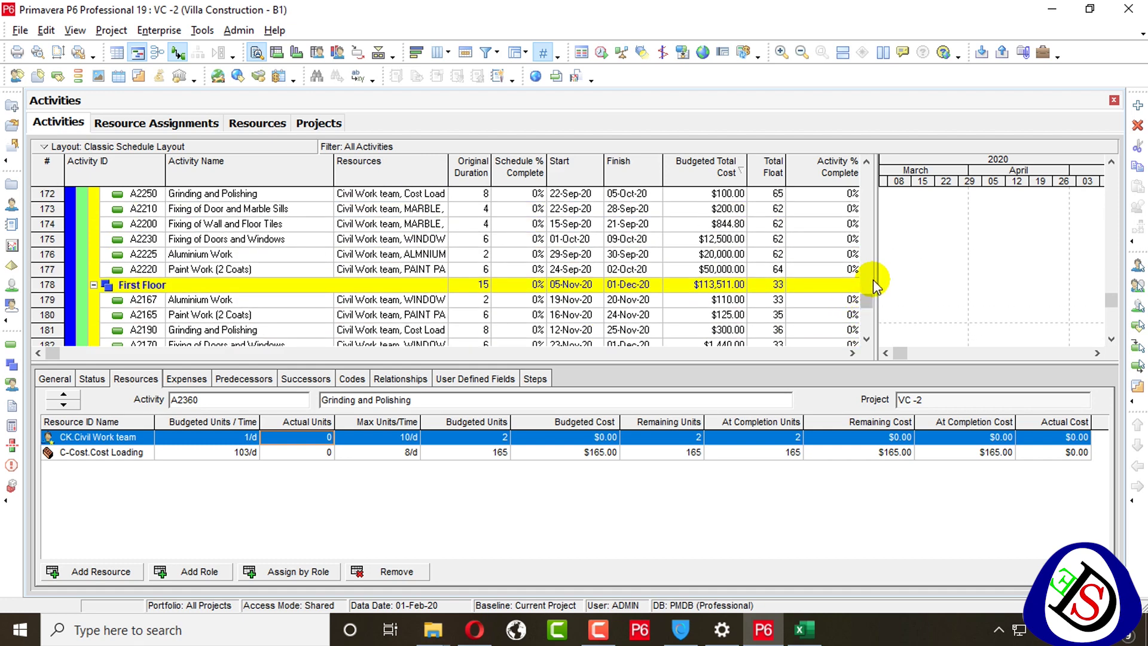
left_click_drag(871, 299, 866, 167)
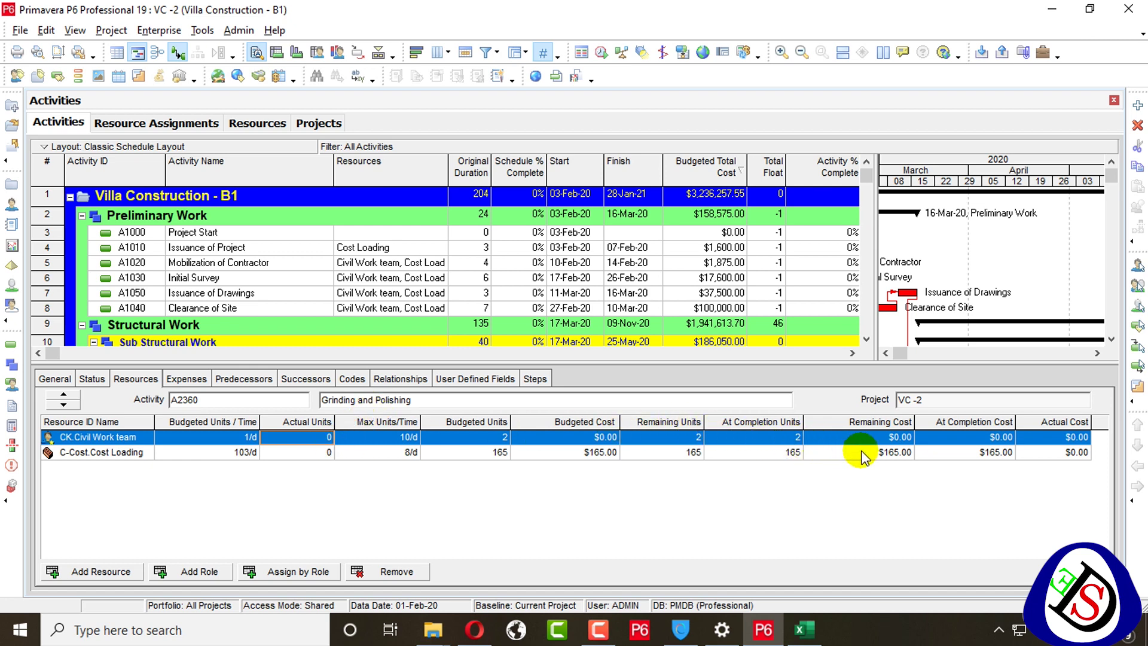
left_click(114, 454)
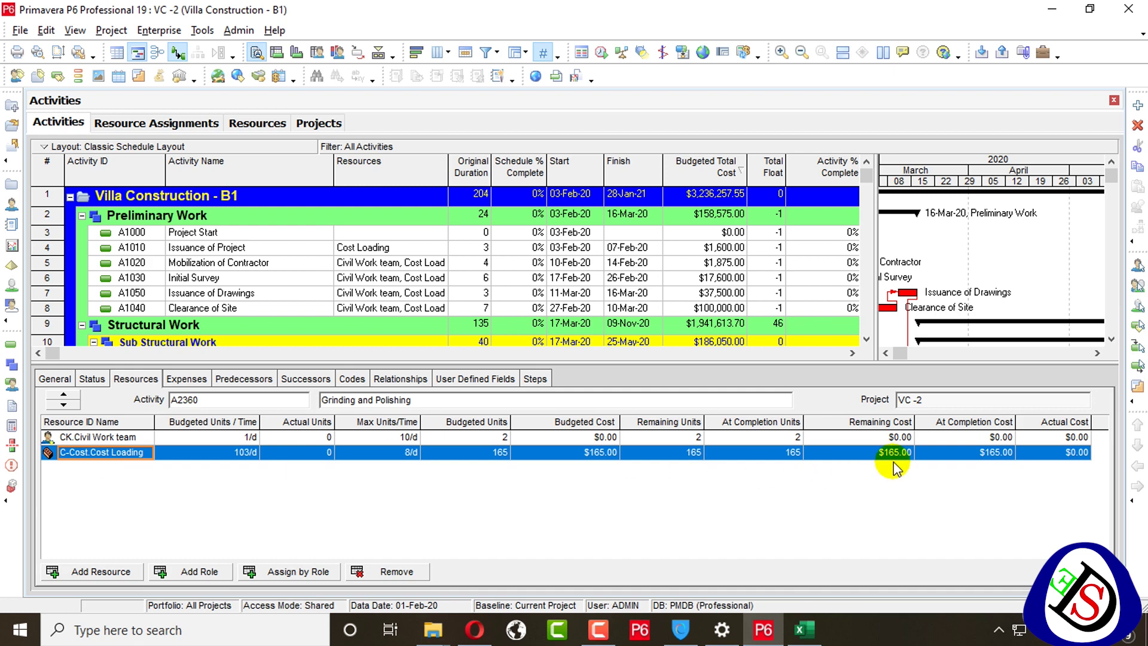
left_click(179, 122)
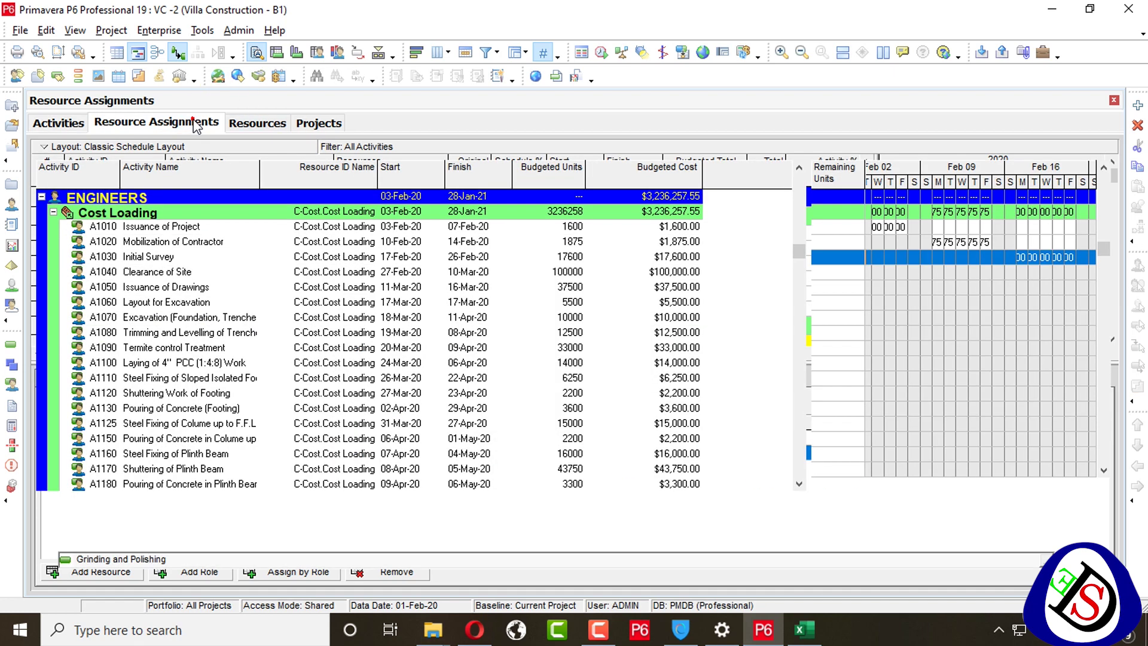
Step: Review the budgeted units and costs of the Cost Loading, labour, non-labour and material resource assignments, and return to the activity table
scroll(501, 205, "up", 4)
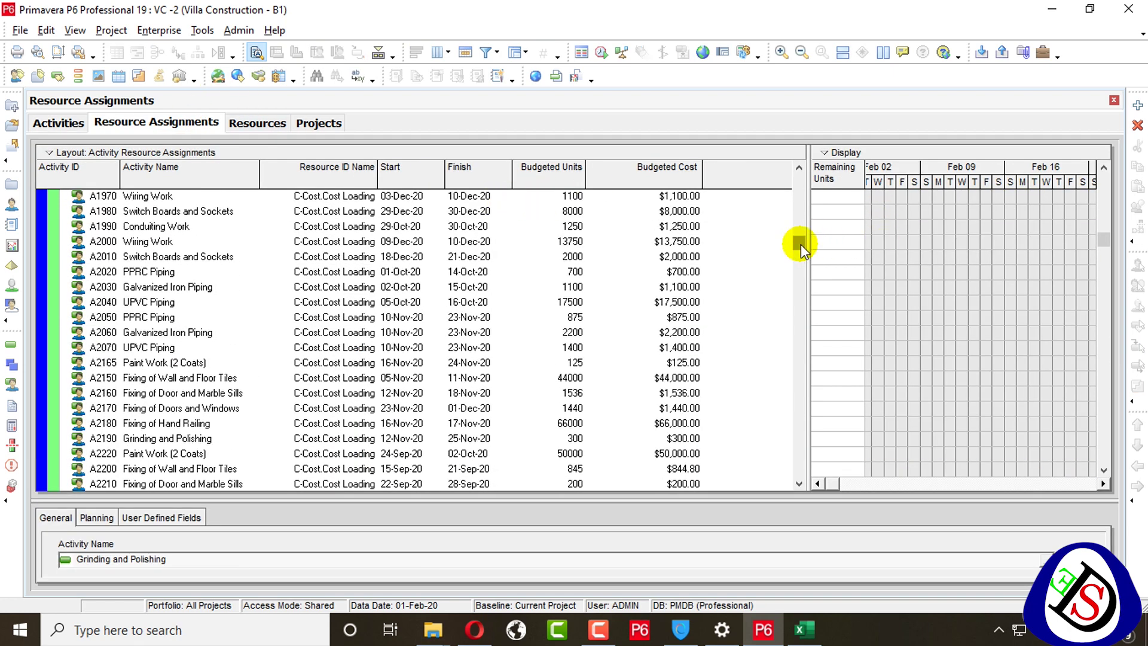
left_click_drag(799, 244, 798, 181)
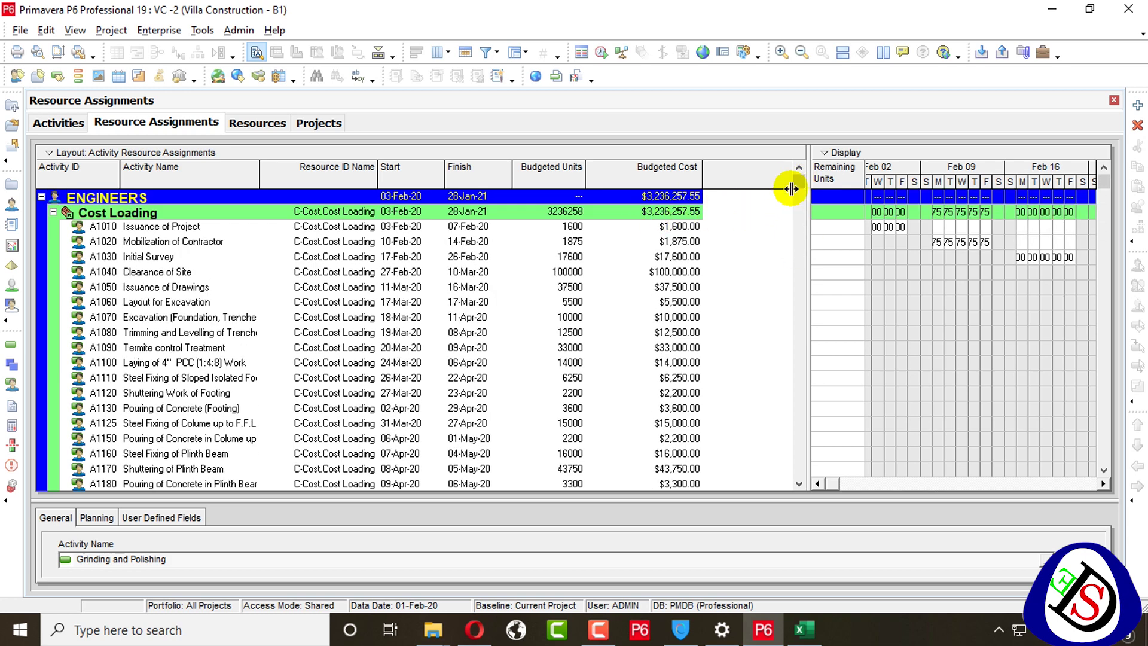
left_click_drag(800, 181, 797, 211)
left_click_drag(780, 310, 777, 390)
scroll(263, 383, "down", 2)
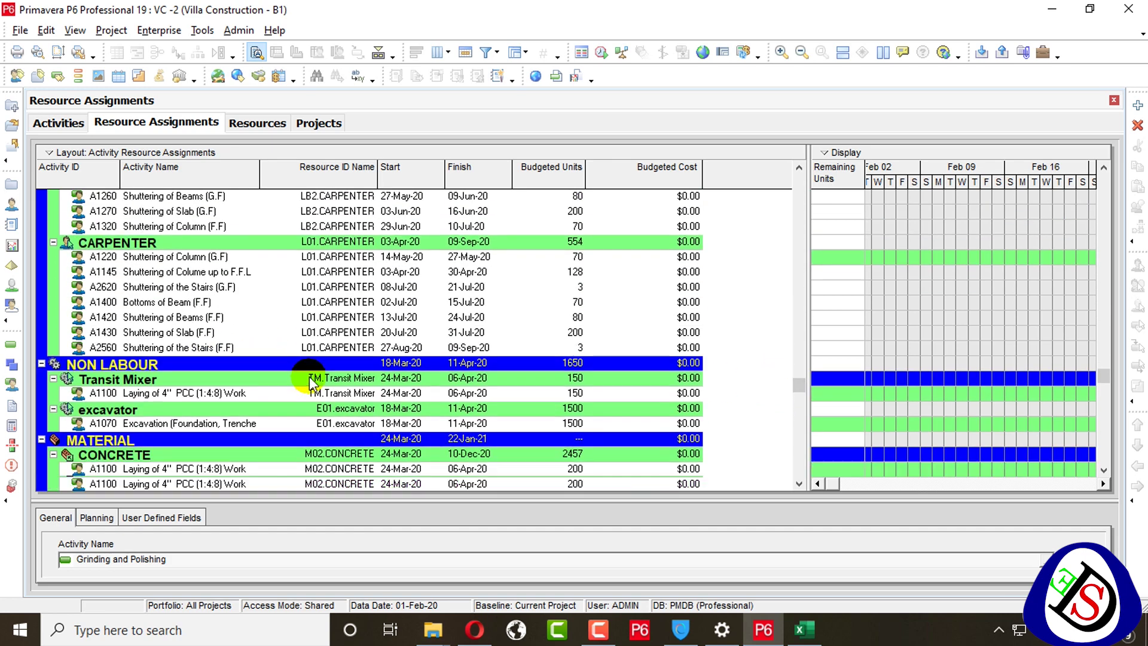
scroll(717, 367, "up", 1)
scroll(819, 367, "up", 8)
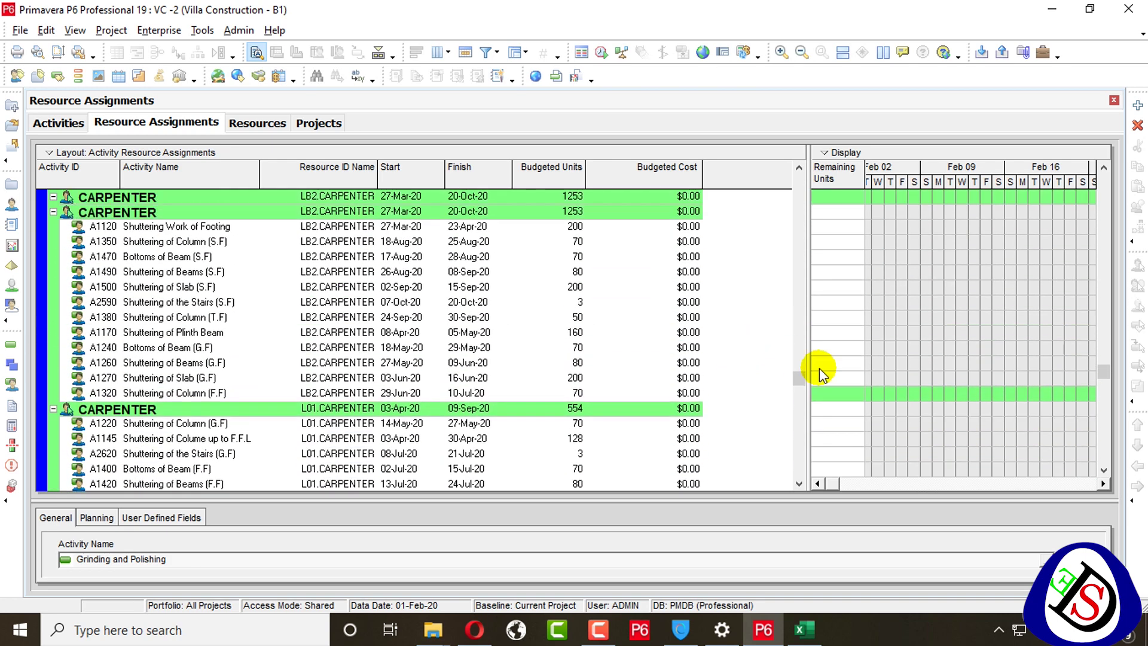
left_click_drag(799, 371, 799, 166)
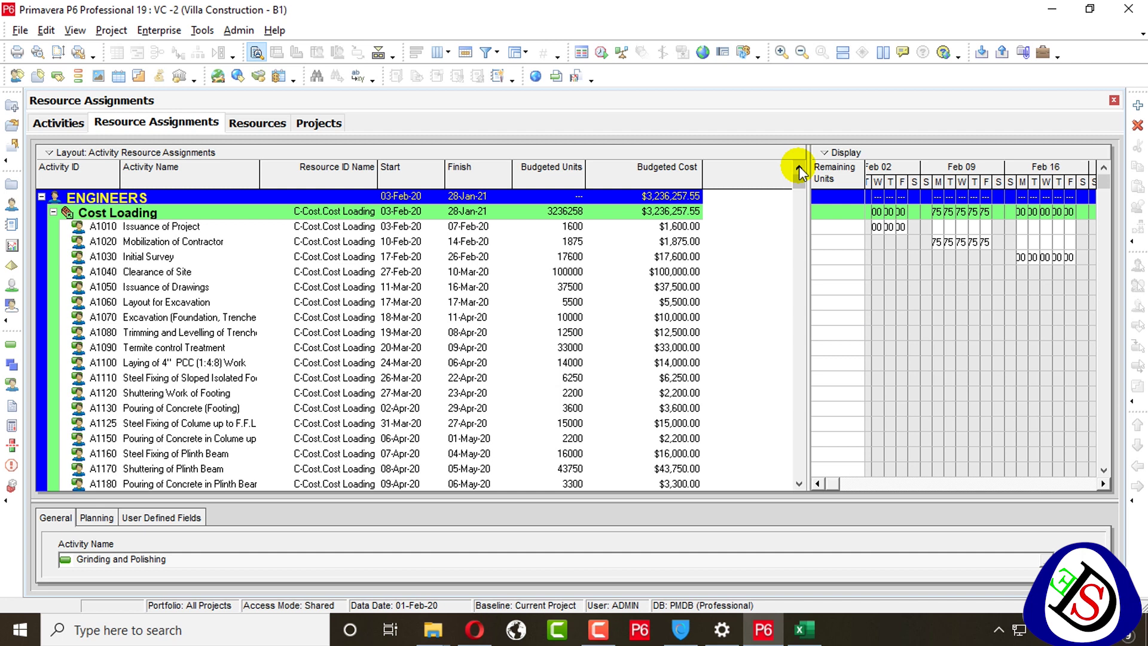
left_click(58, 122)
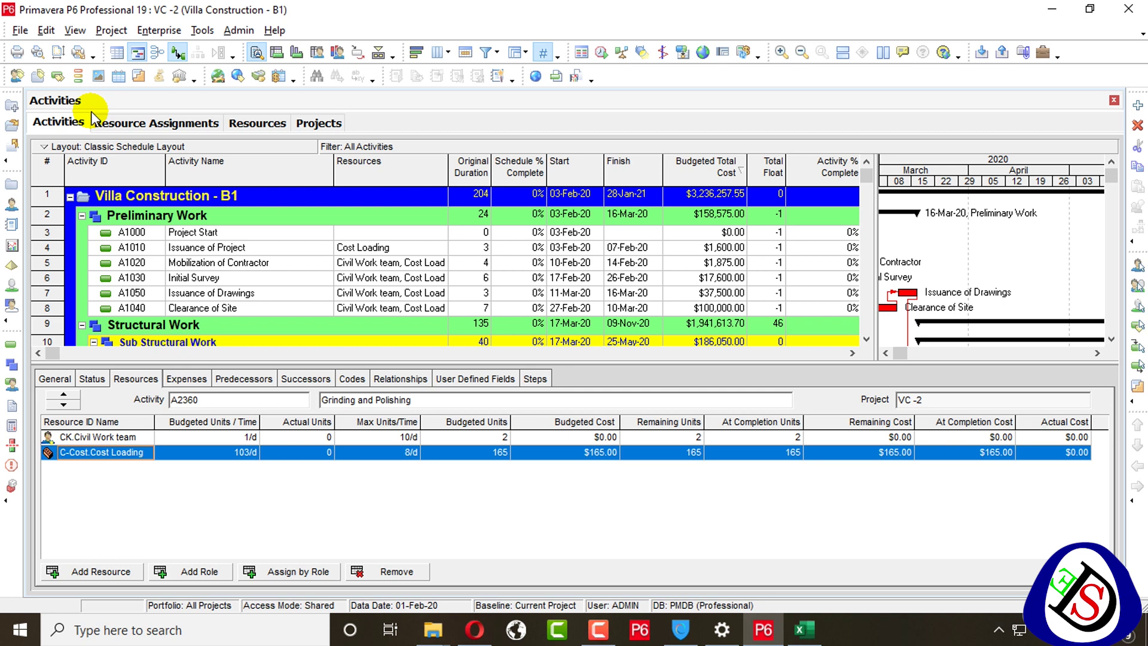
left_click(20, 30)
left_click(48, 134)
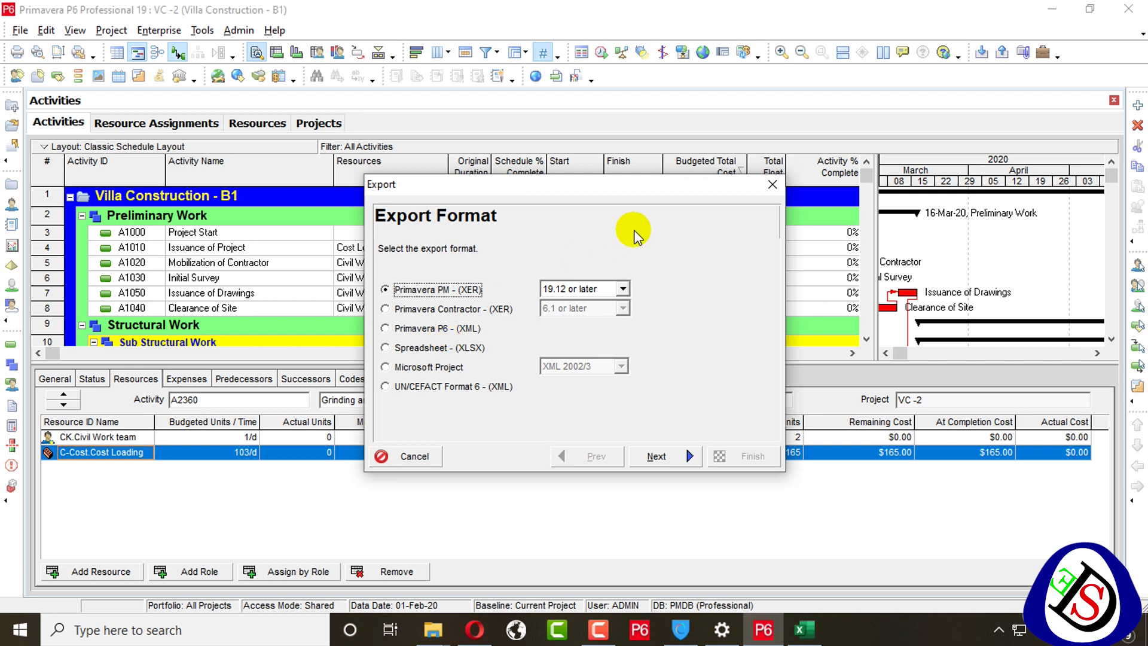
left_click(772, 184)
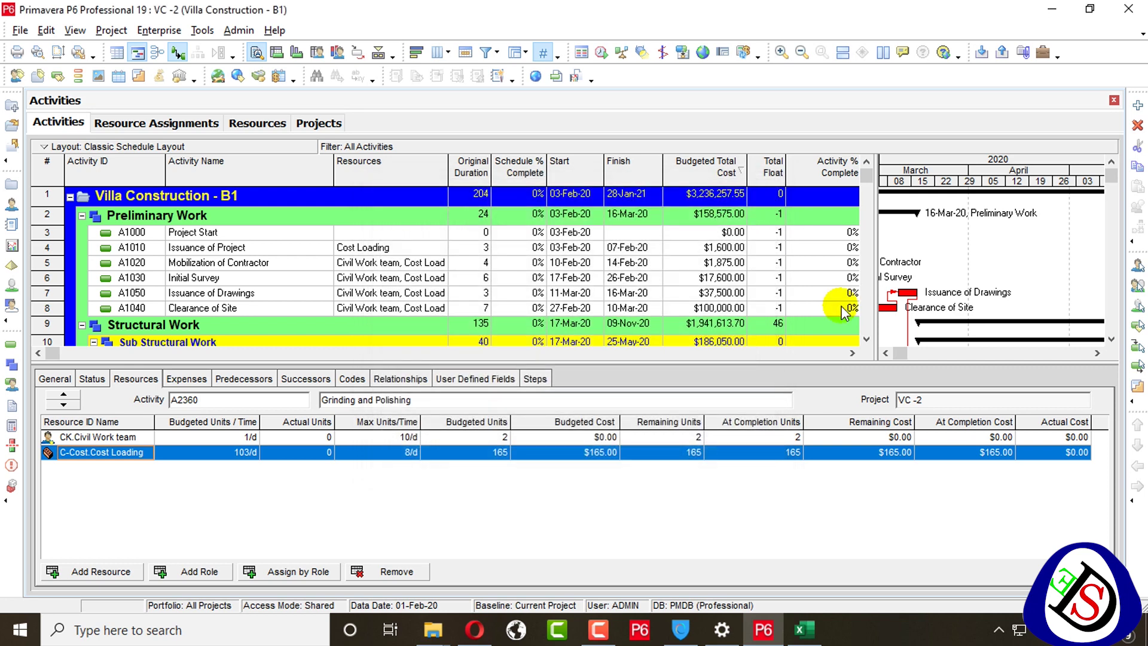